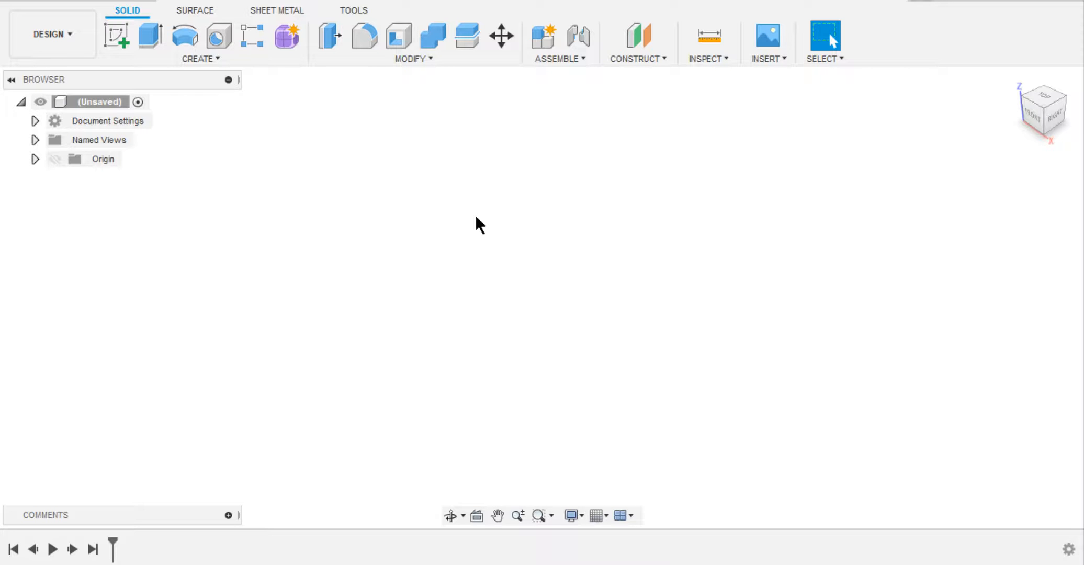
# Add a user parameter named d in mm with the expression 20 and the comment Shaft_Dia.
pyautogui.click(434, 58)
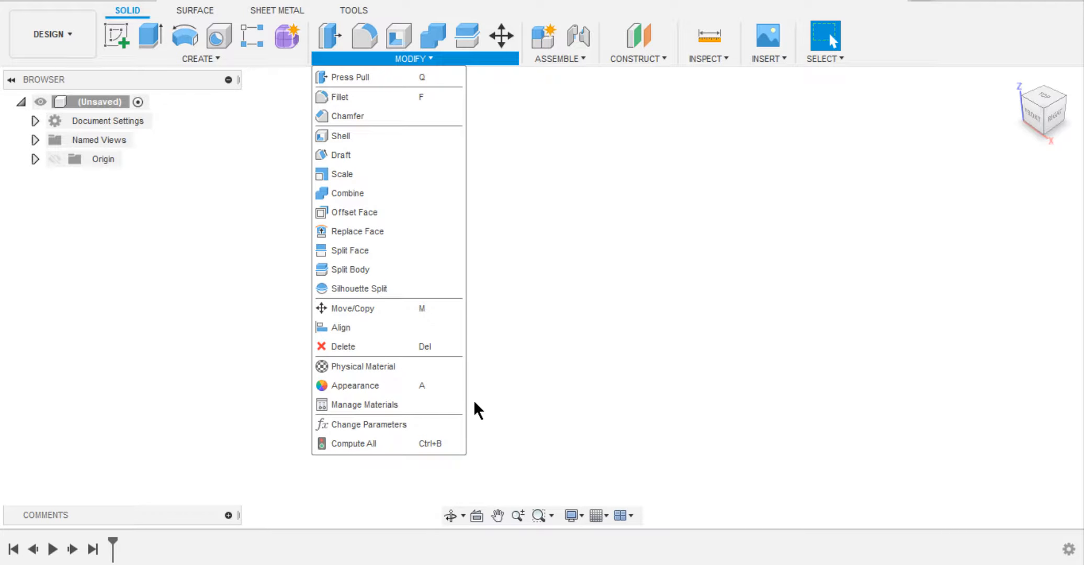
pyautogui.click(442, 424)
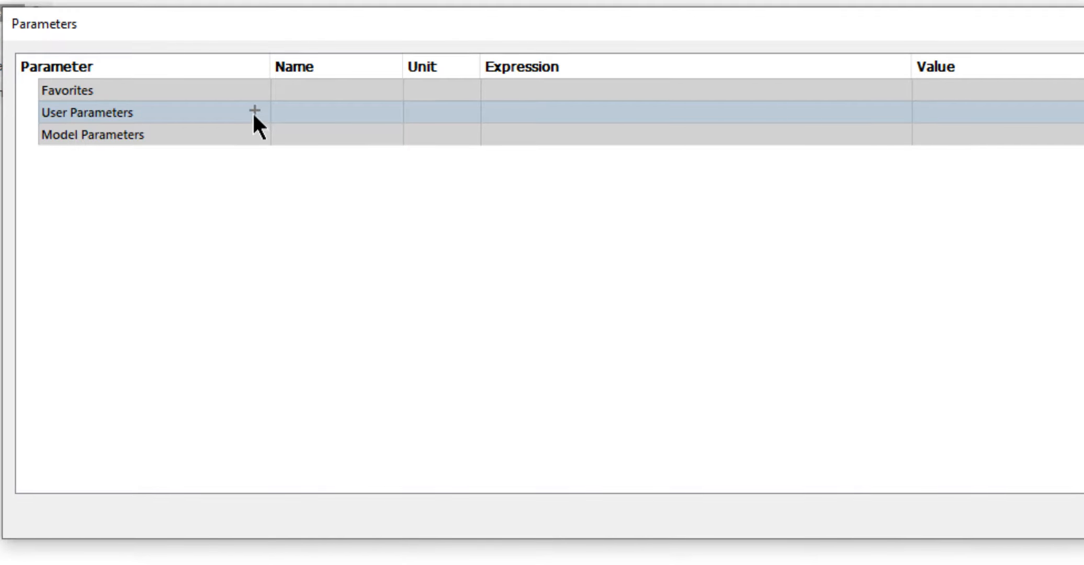
pyautogui.click(452, 160)
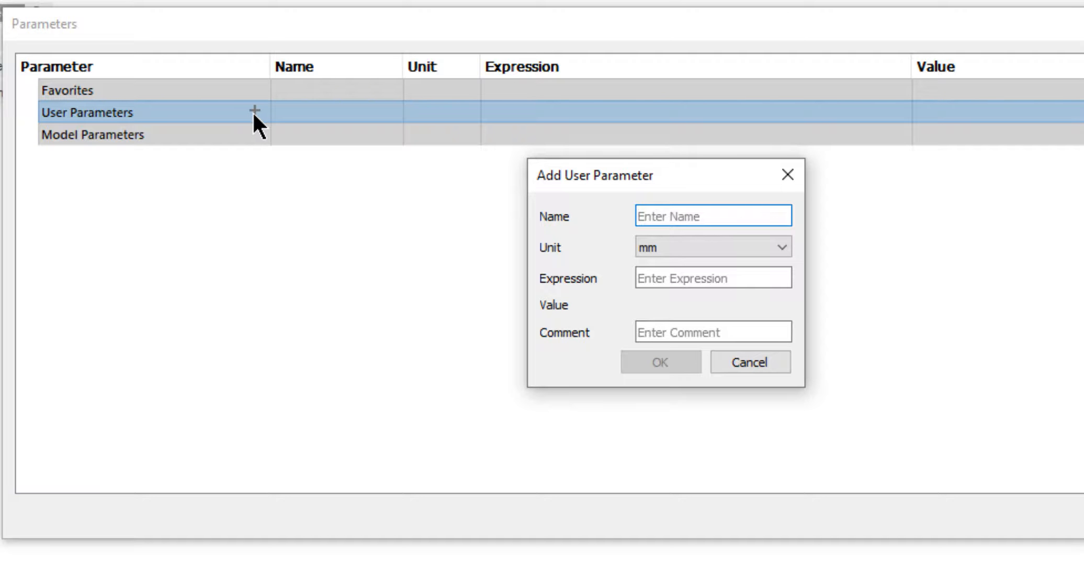
pyautogui.write('d')
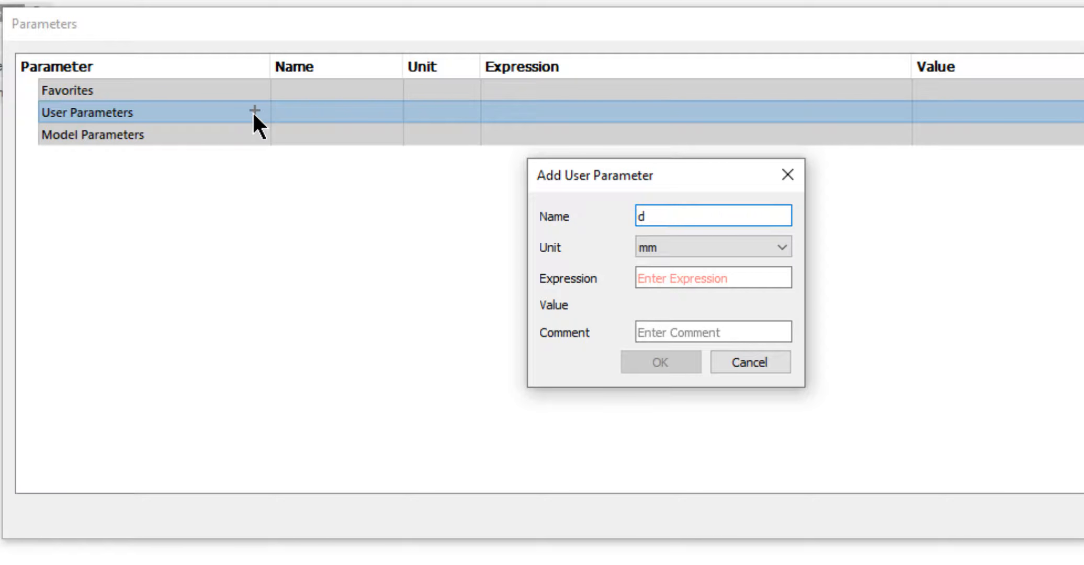
pyautogui.click(649, 252)
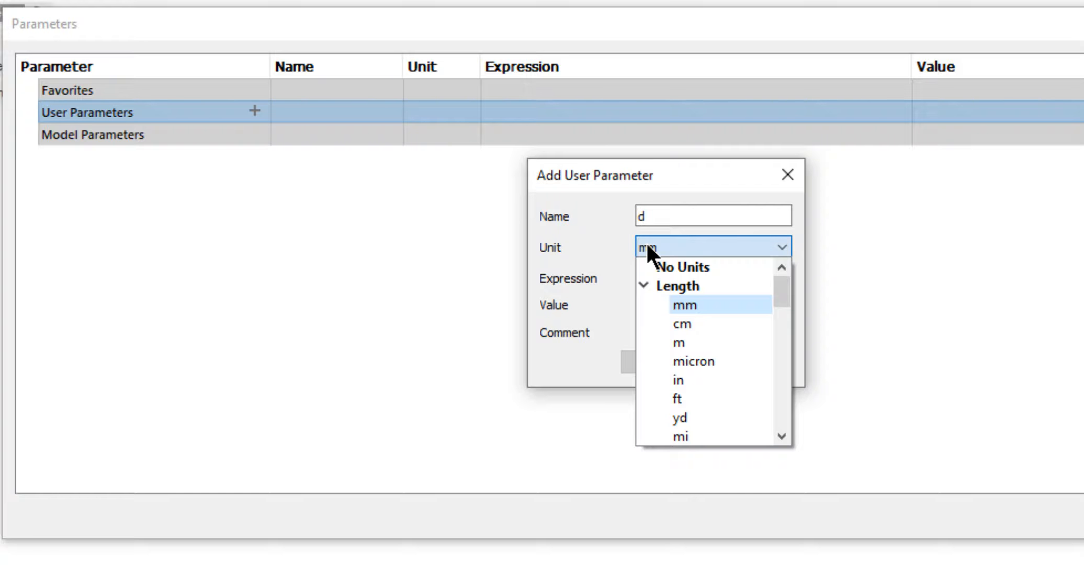
pyautogui.click(648, 247)
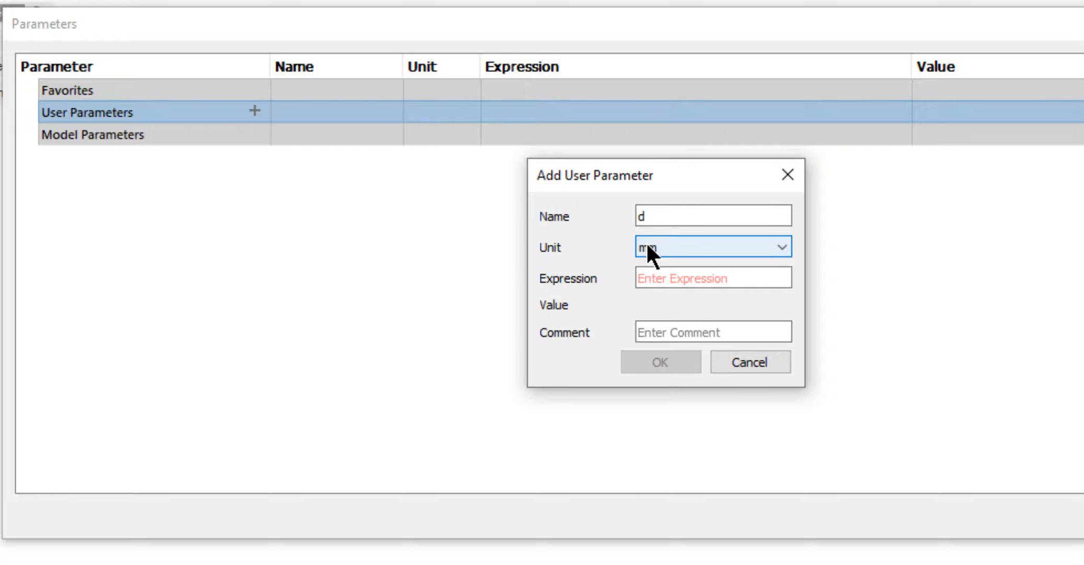
pyautogui.click(658, 277)
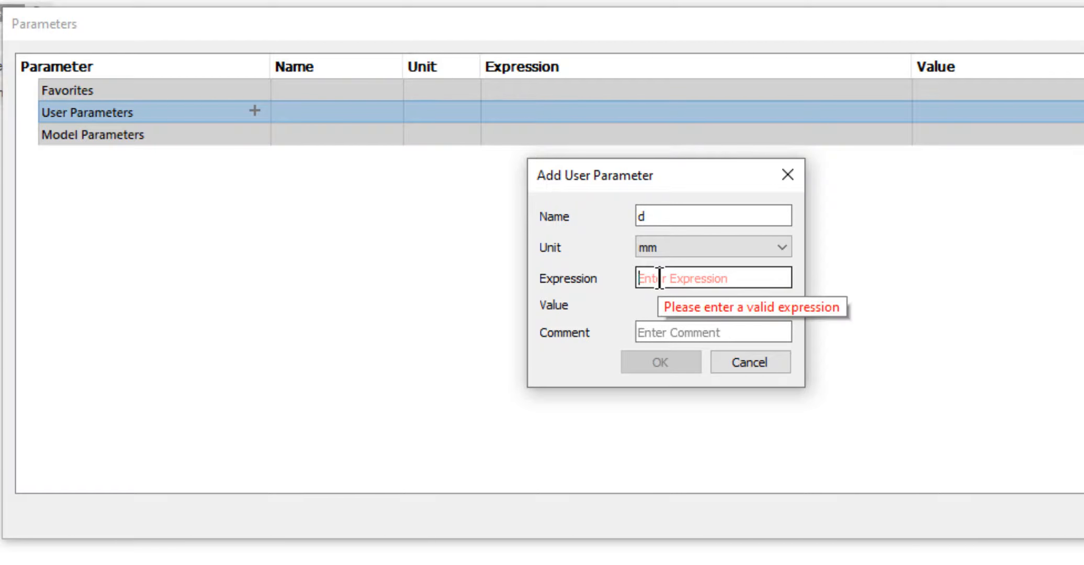
pyautogui.write('20')
pyautogui.click(702, 333)
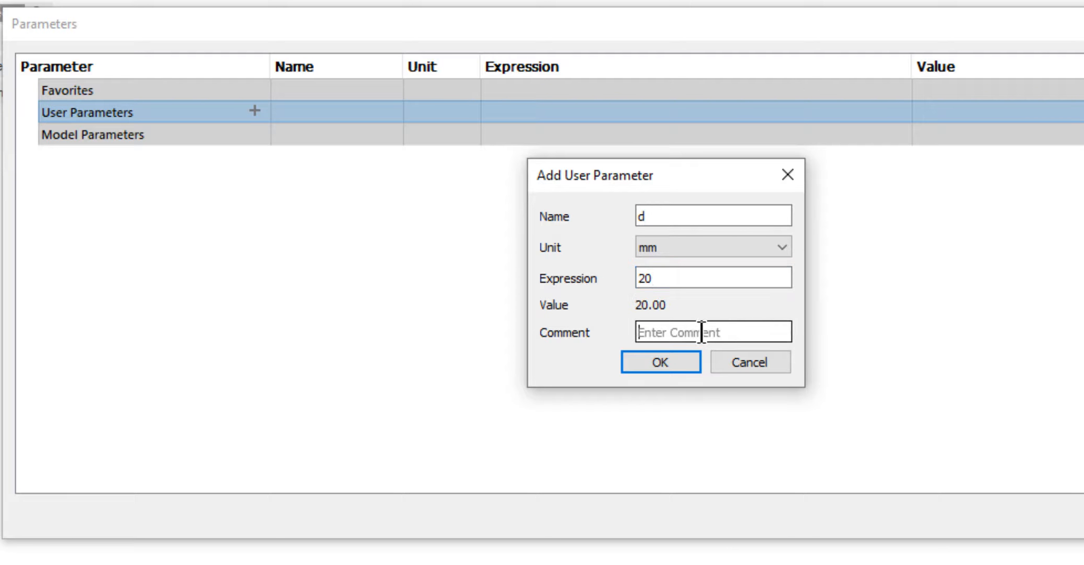
pyautogui.write('Shaft_Dia')
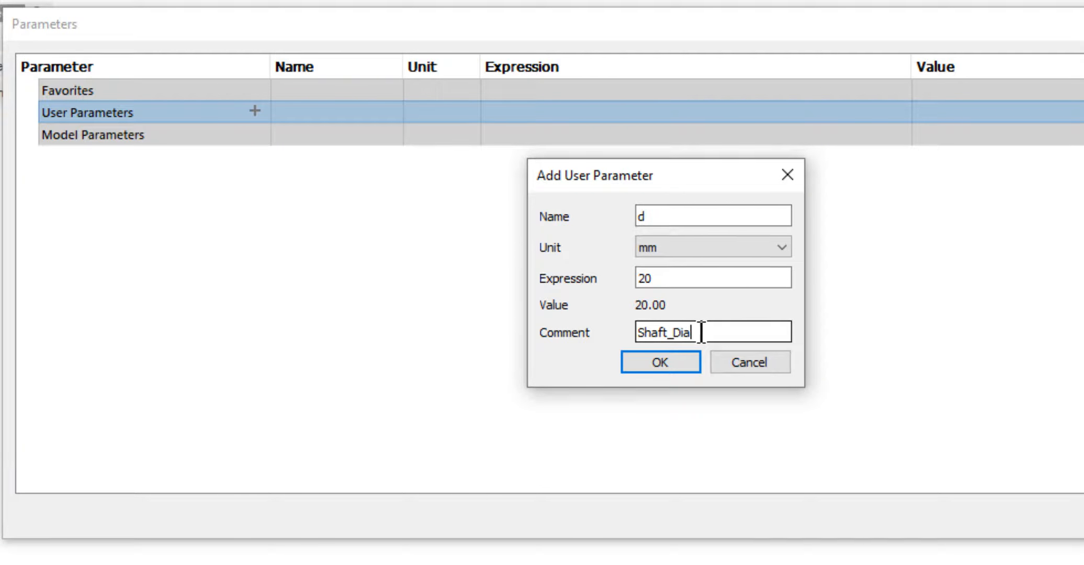
pyautogui.press('Return')
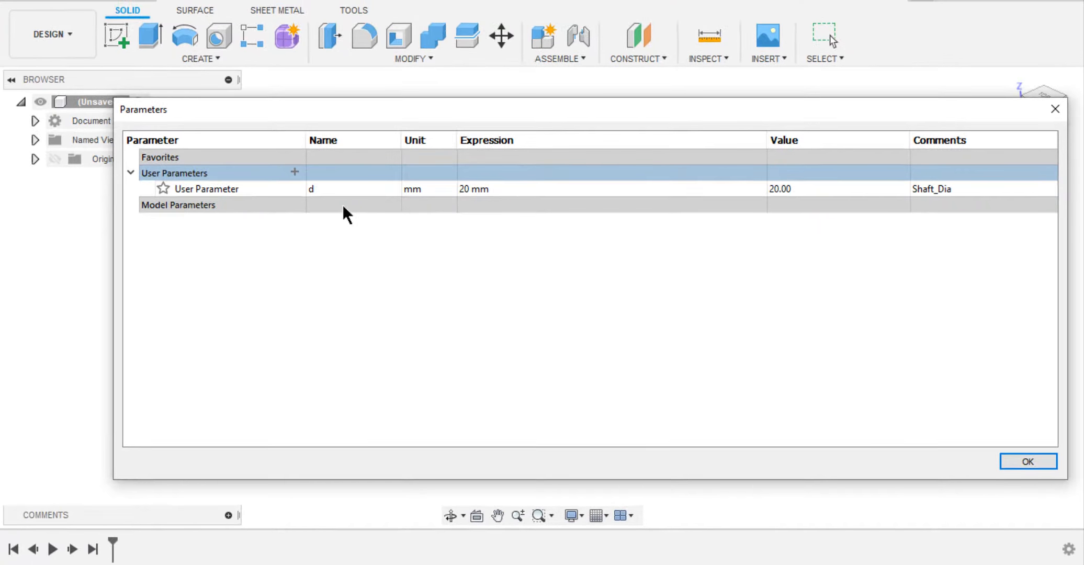
pyautogui.click(1009, 464)
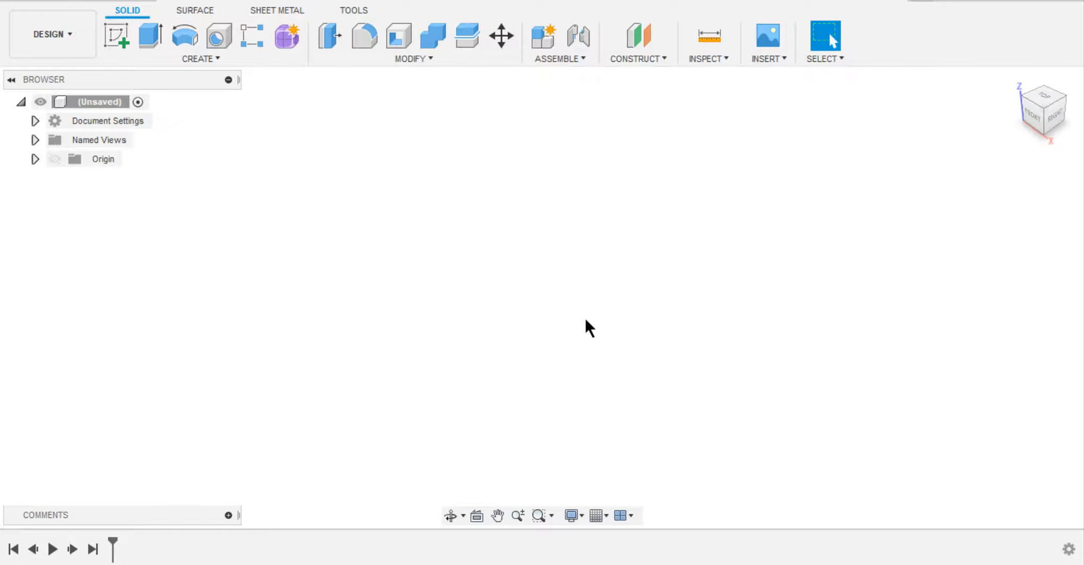
# Create and activate a new empty component named Fork.
pyautogui.click(219, 59)
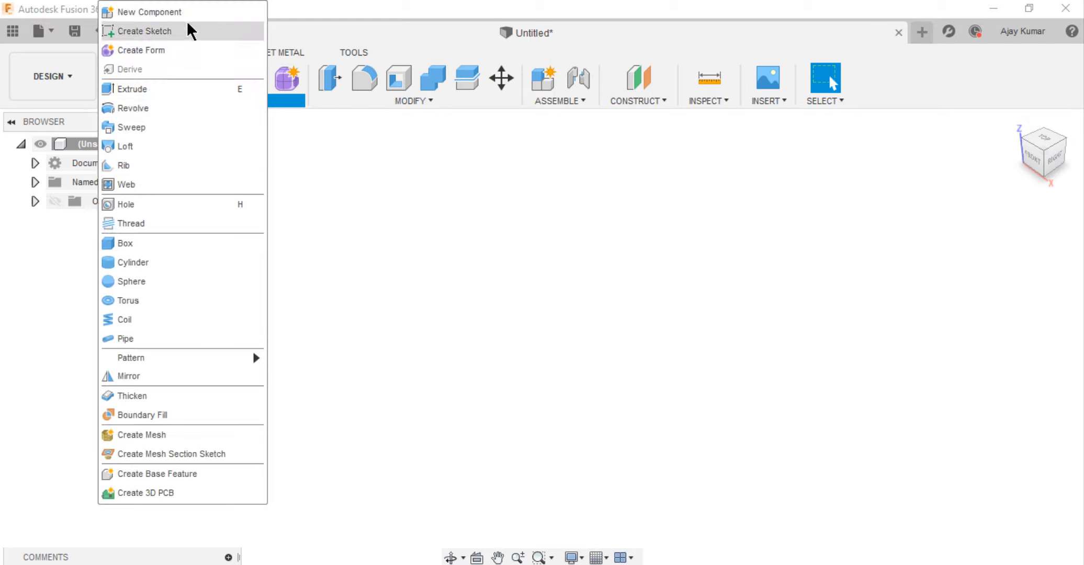
pyautogui.click(188, 17)
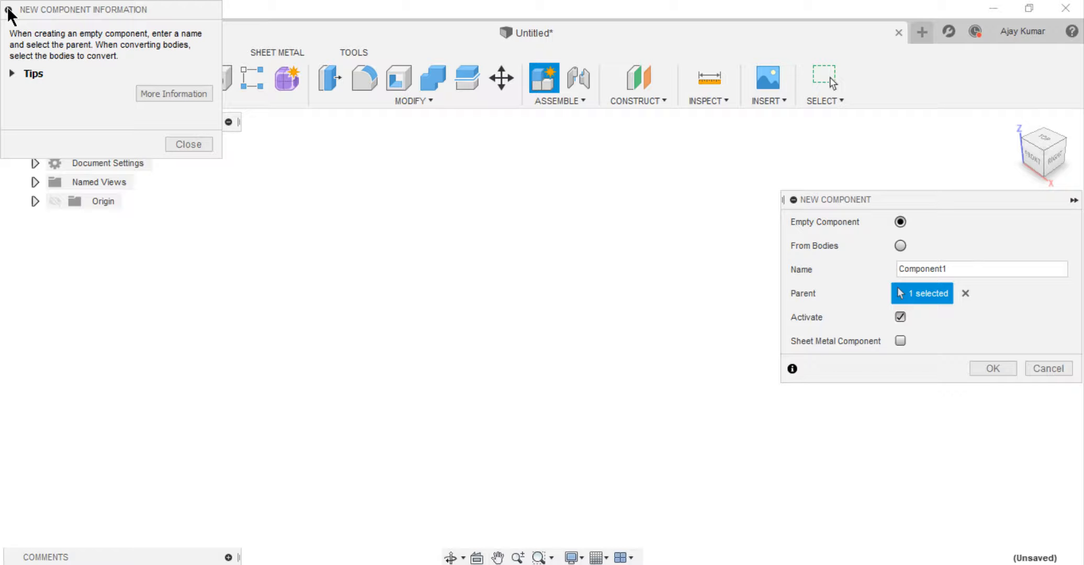
pyautogui.click(8, 10)
pyautogui.moveTo(945, 268); pyautogui.dragTo(890, 272)
pyautogui.write('Fork')
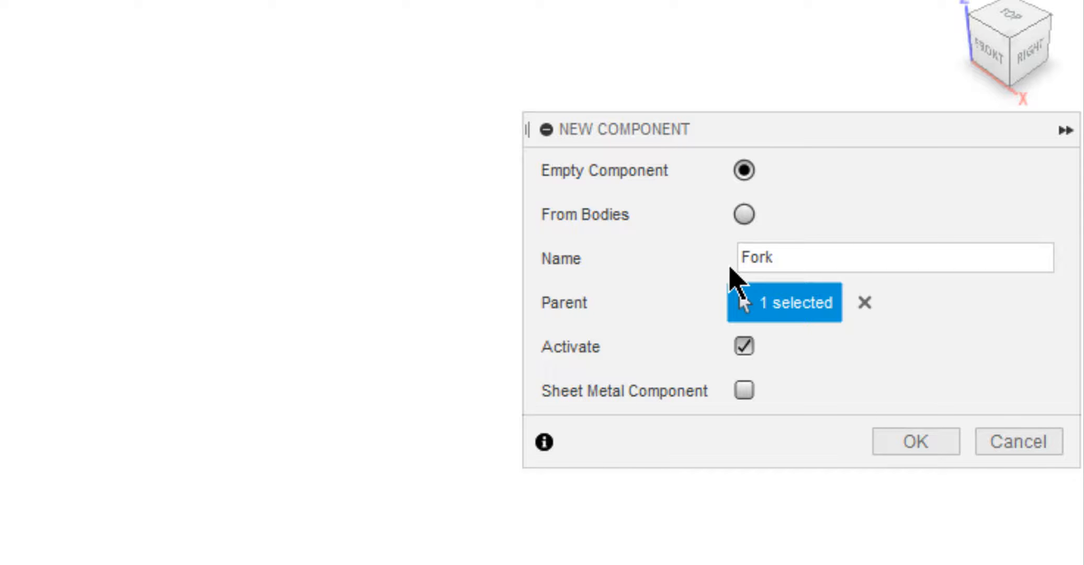
pyautogui.click(887, 440)
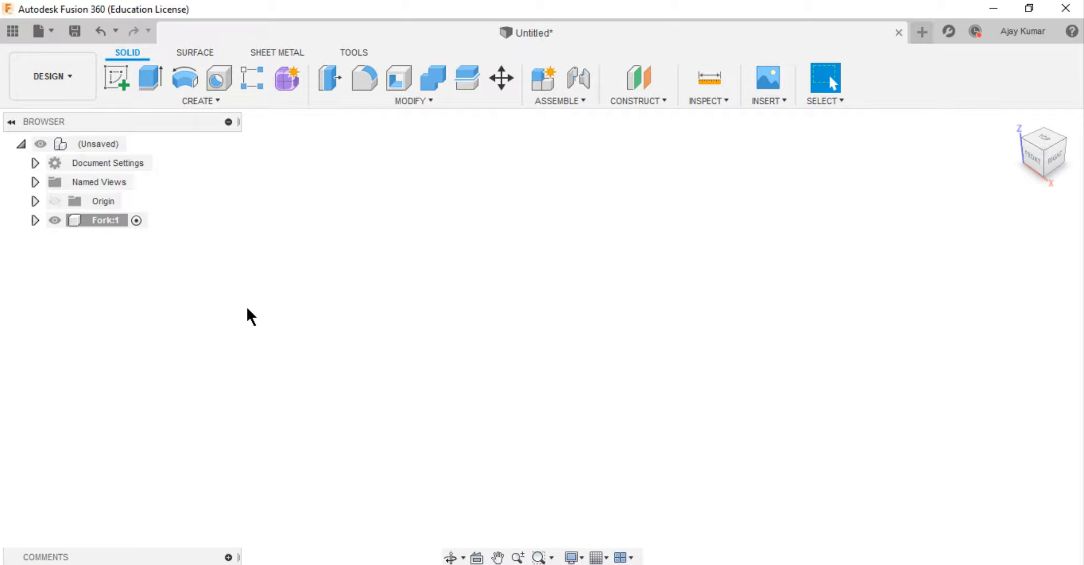
# Save the design under the name Universal_Joint.
pyautogui.hotkey('ctrl', 's')
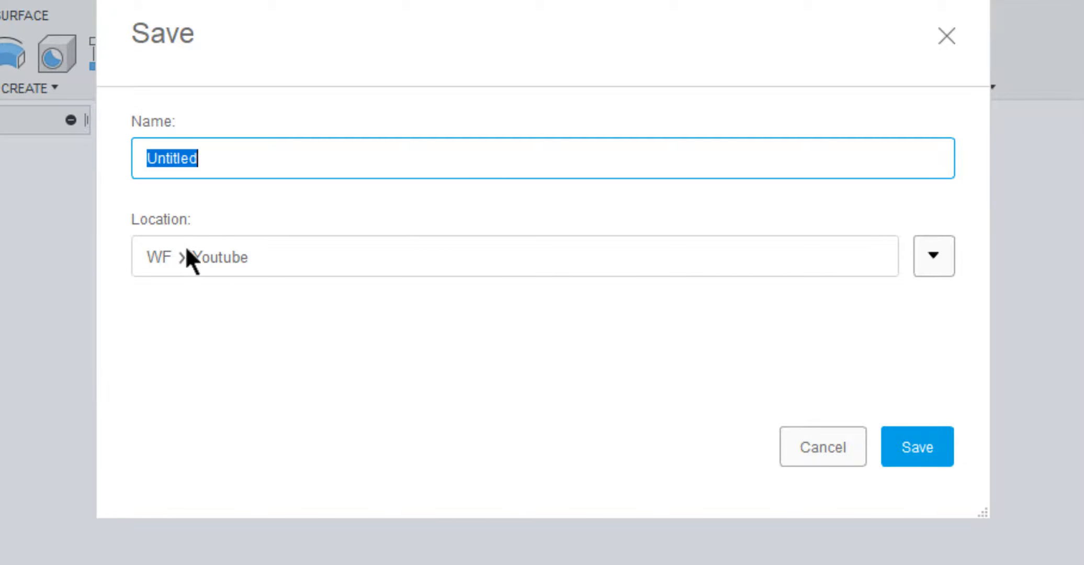
pyautogui.write('Universal_Joint')
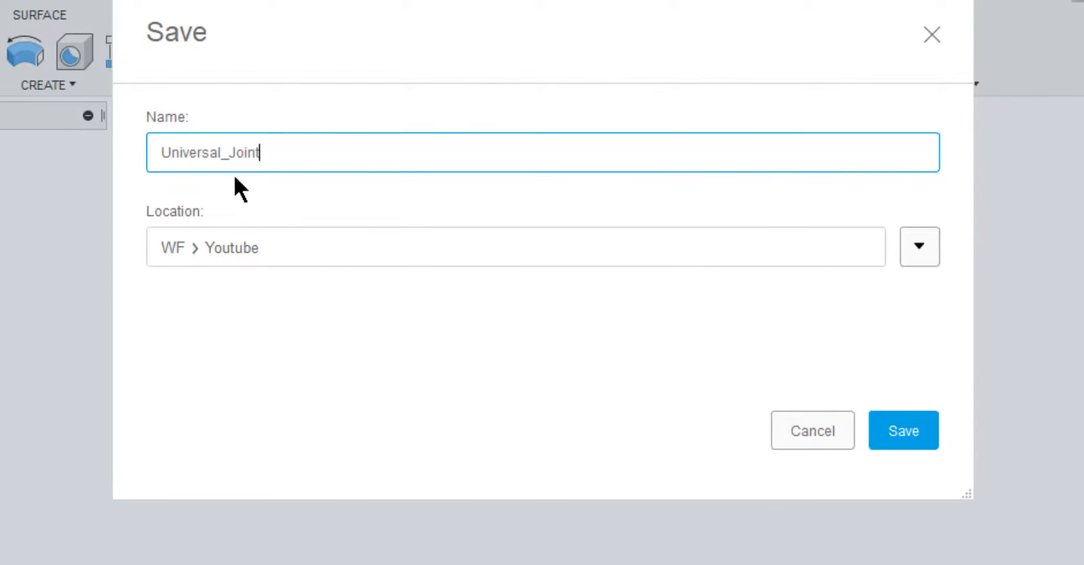
pyautogui.press('Return')
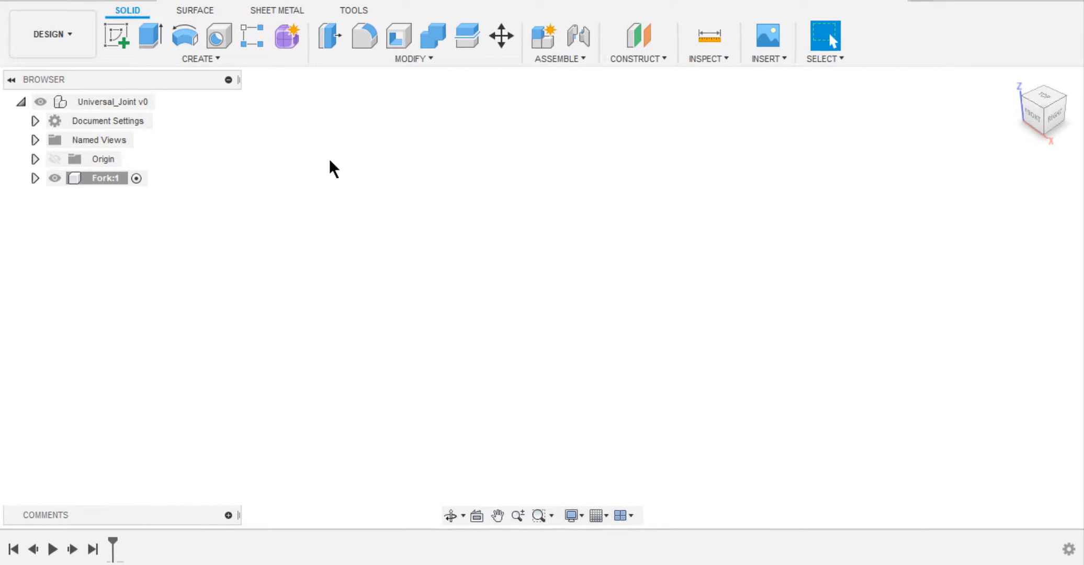
# Start a sketch on the front (XZ) plane and draw a center rectangle about 82 mm tall on the origin.
pyautogui.click(126, 38)
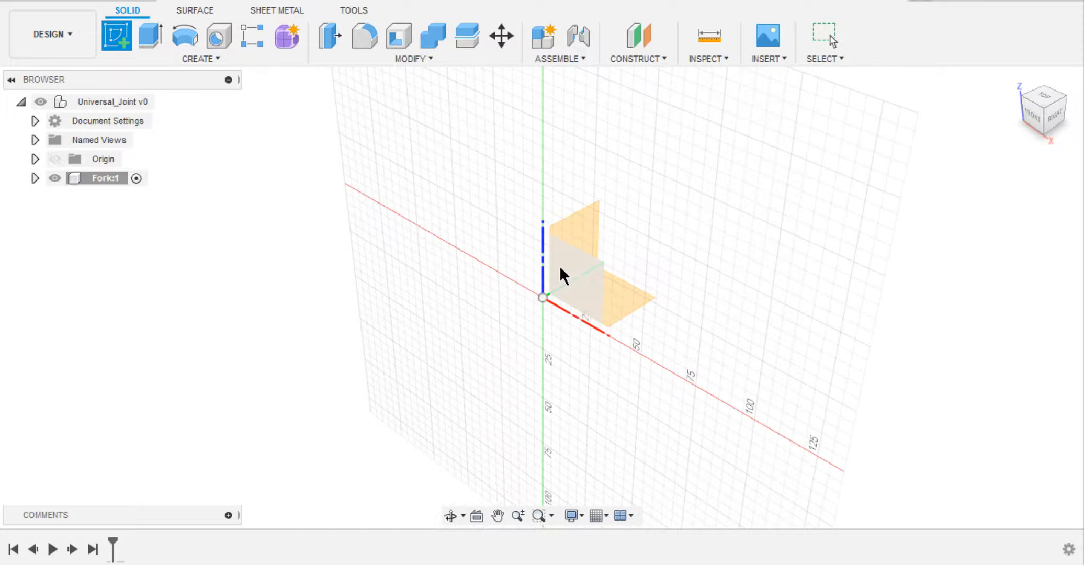
pyautogui.click(560, 266)
pyautogui.click(148, 43)
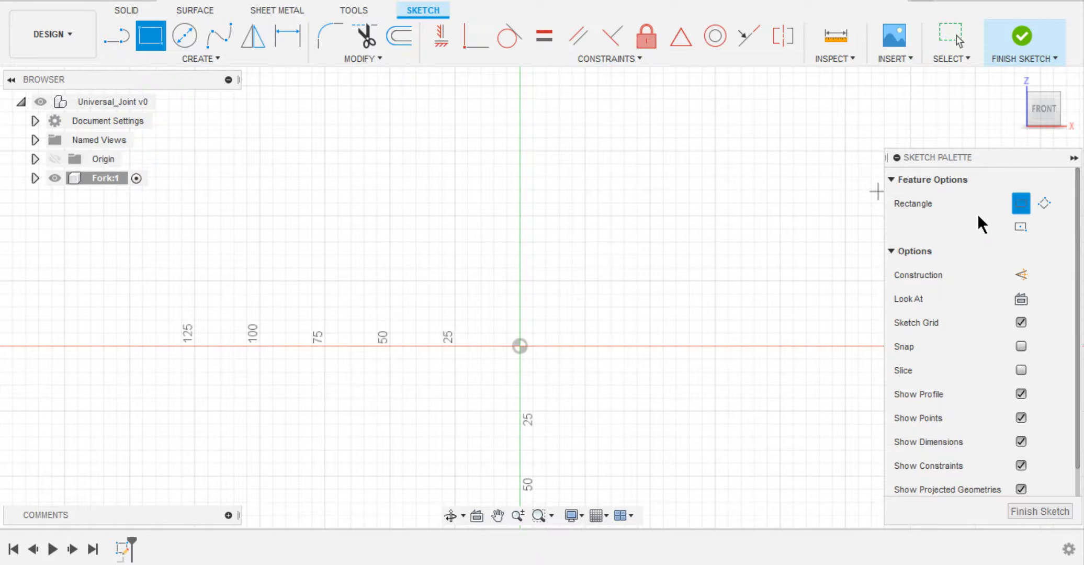
pyautogui.click(1019, 227)
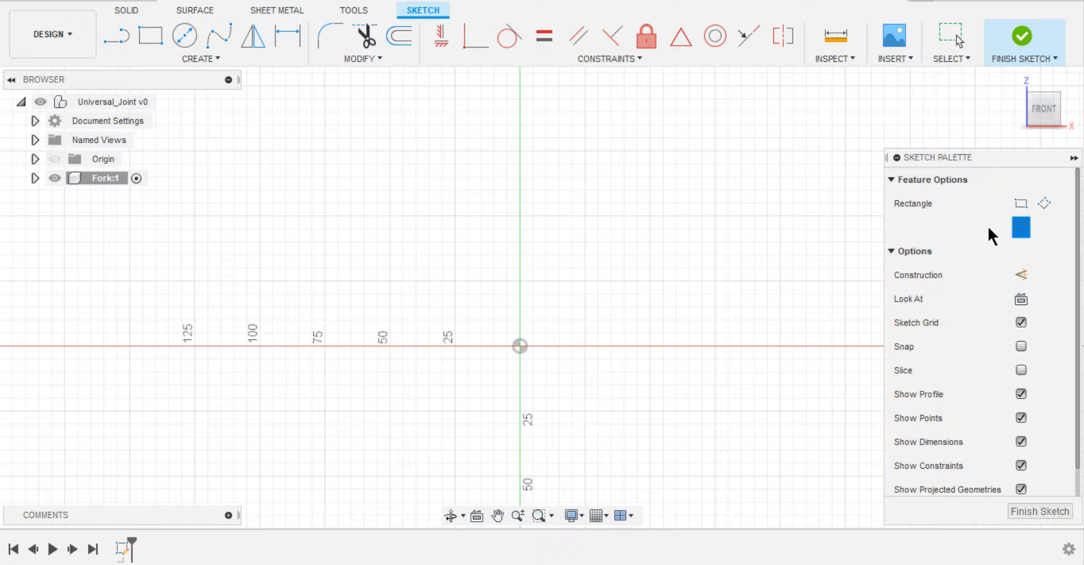
pyautogui.click(519, 345)
pyautogui.click(585, 239)
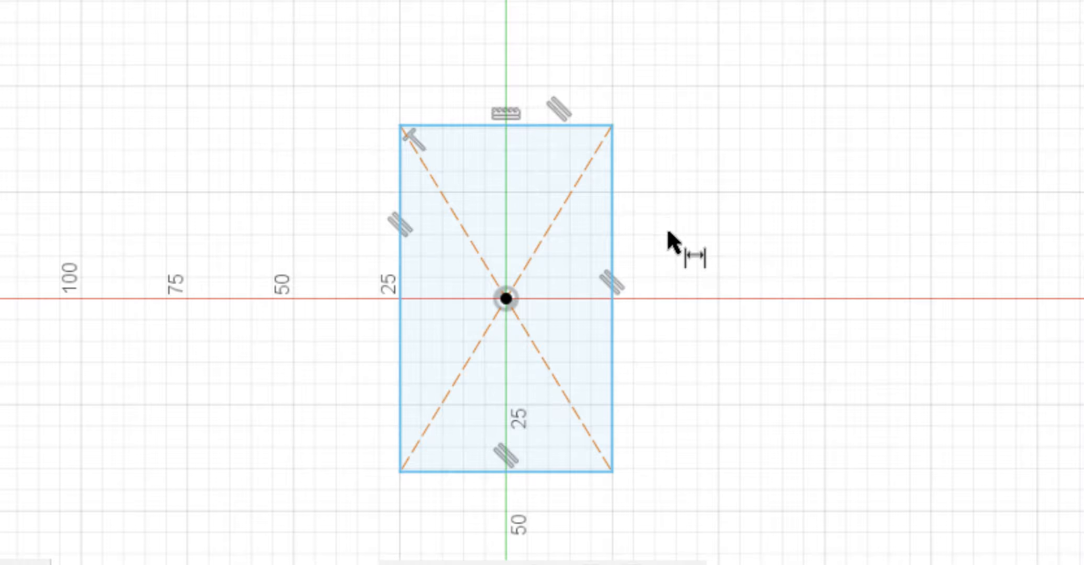
# Dimension the rectangle's height as 3.2*d and its width as 1.8*d.
pyautogui.click(612, 215)
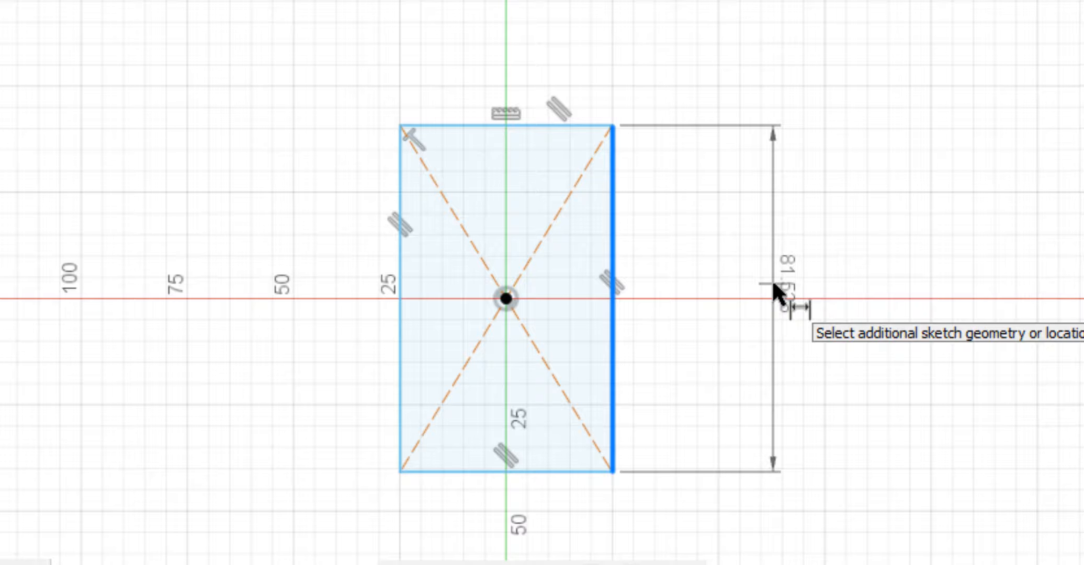
pyautogui.click(773, 283)
pyautogui.write('3')
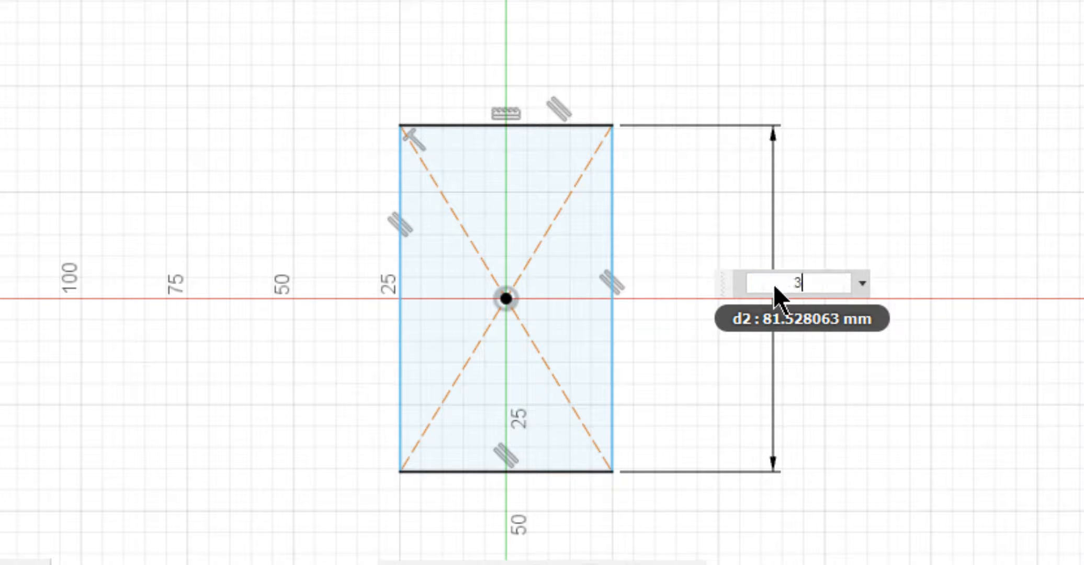
pyautogui.write('.2*20')
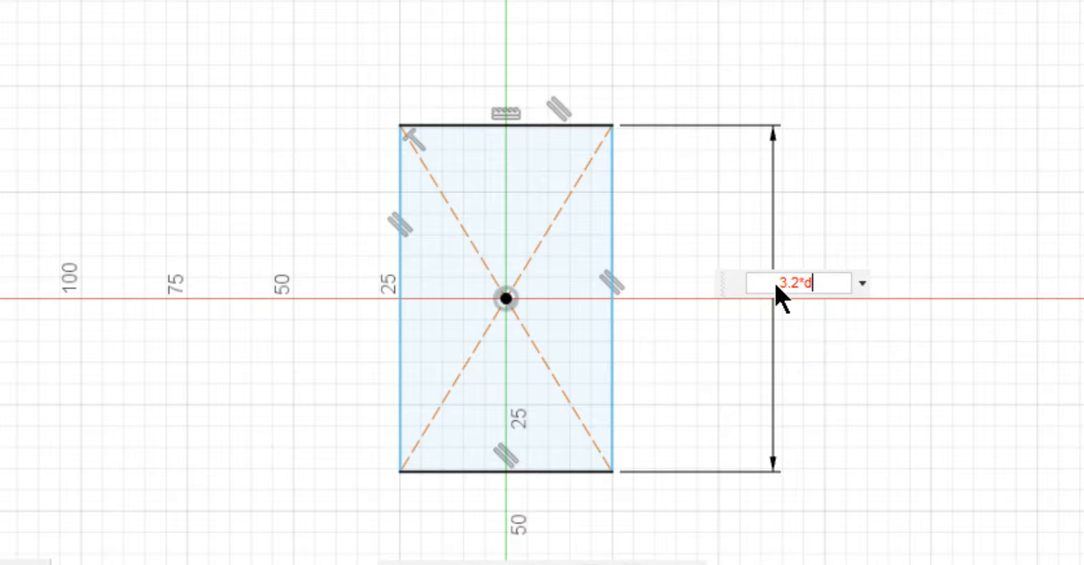
pyautogui.press('Return')
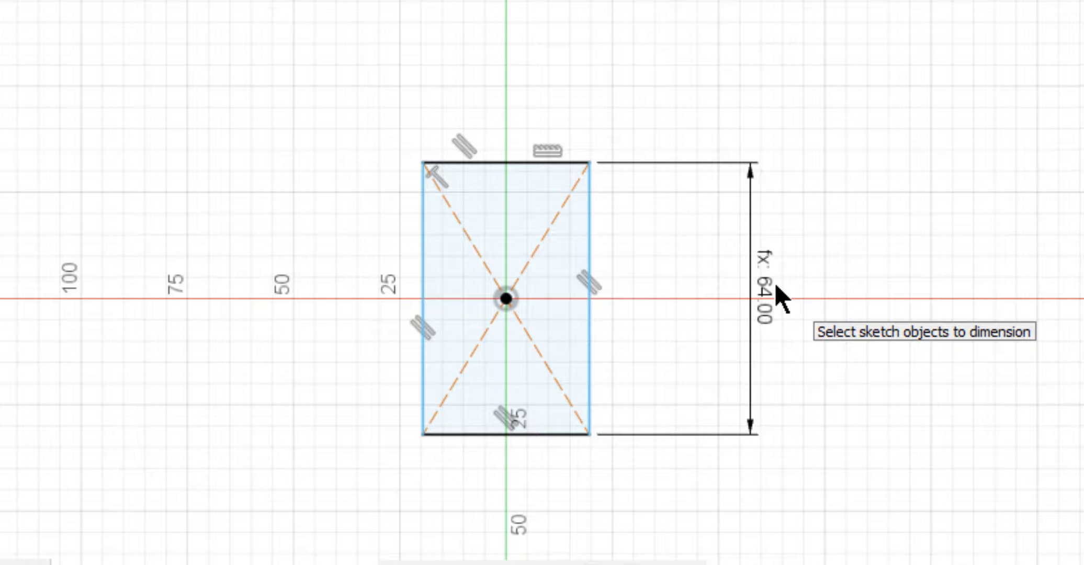
pyautogui.click(480, 164)
pyautogui.click(503, 73)
pyautogui.write('1.8*d')
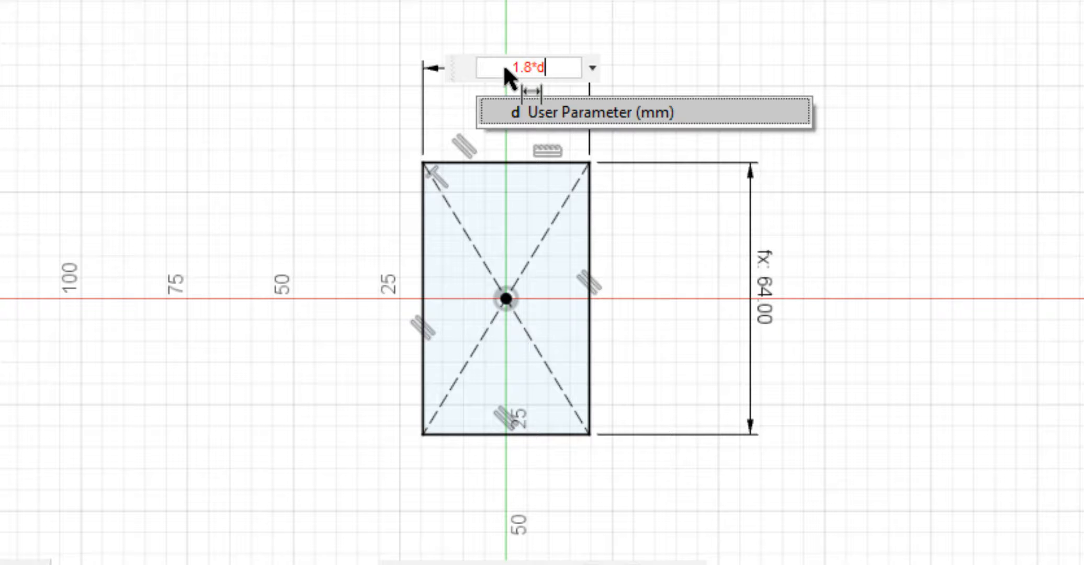
pyautogui.press('Return')
# Extrude the rectangle as a new body by a distance of -0.6*d.
pyautogui.press('e')
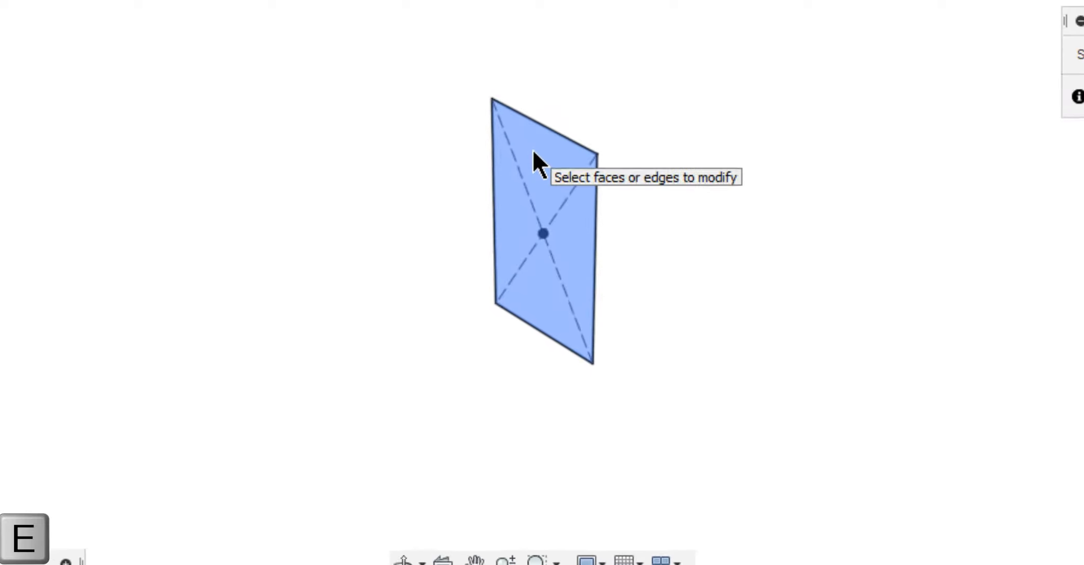
pyautogui.click(533, 155)
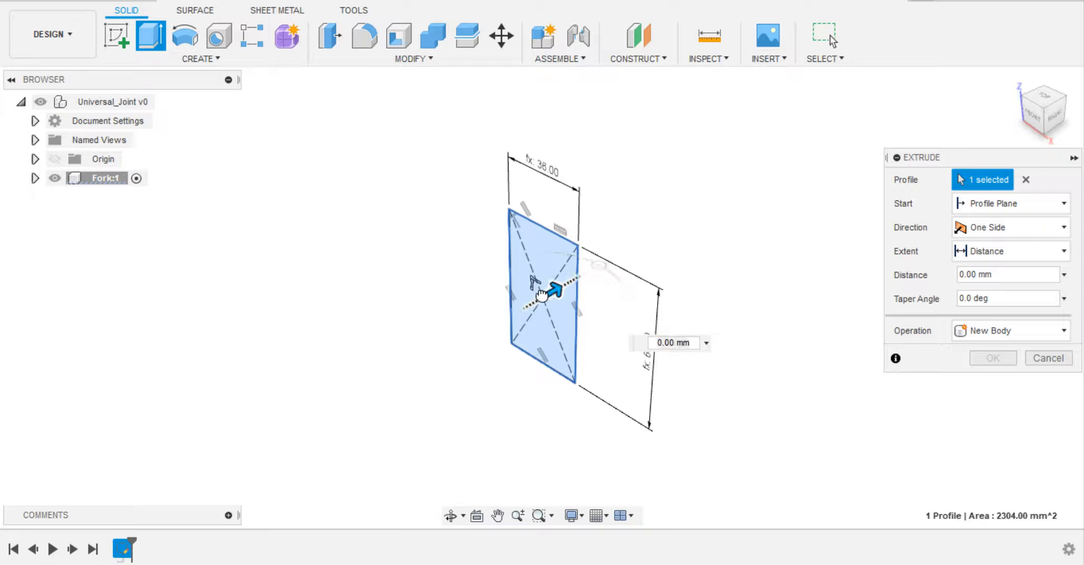
pyautogui.moveTo(541, 296); pyautogui.dragTo(517, 313)
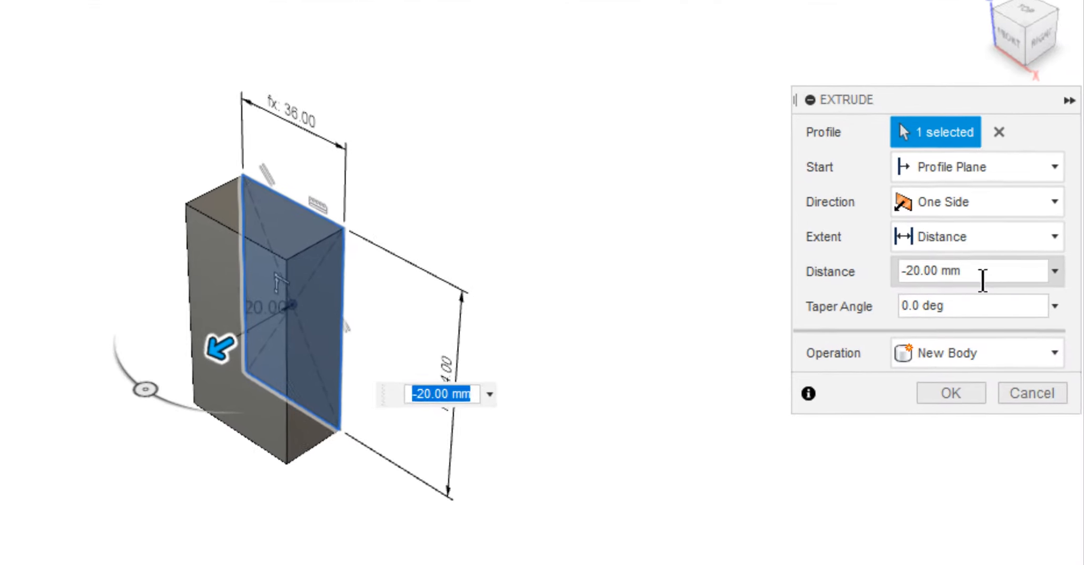
pyautogui.click(983, 280)
pyautogui.write('-')
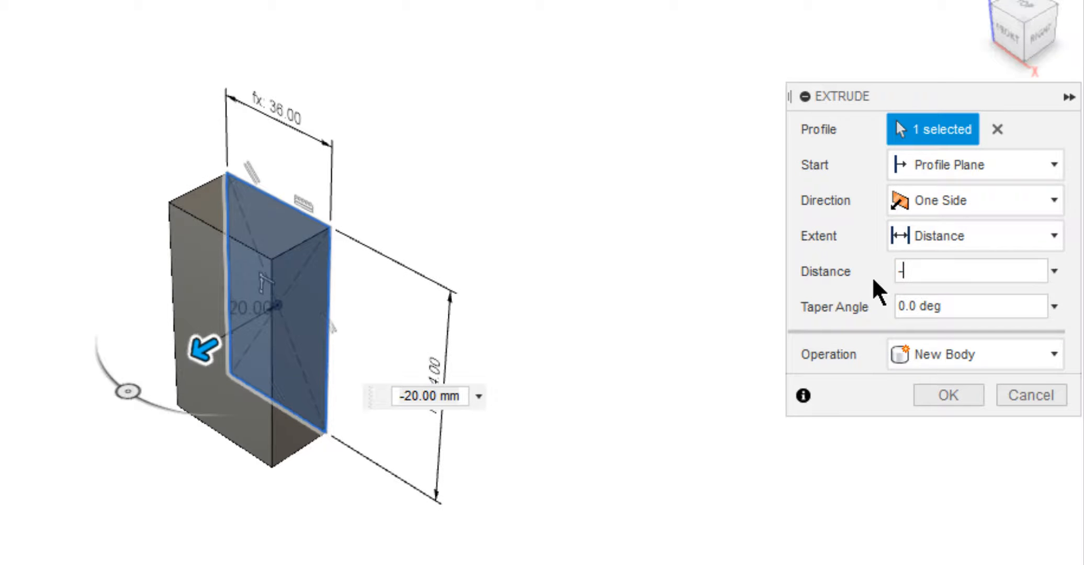
pyautogui.write('0.6*d')
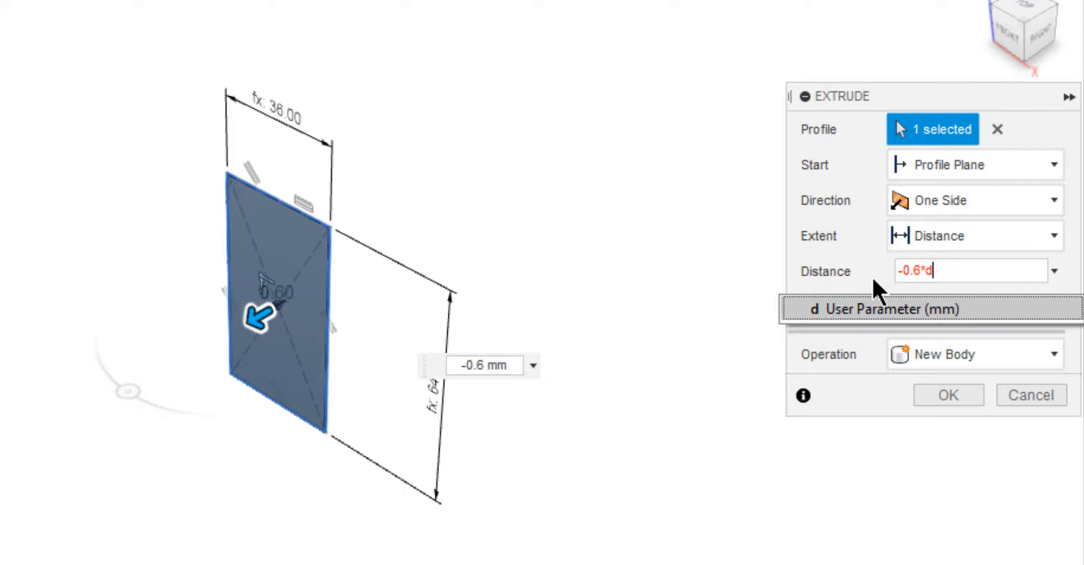
pyautogui.press('Return')
pyautogui.press('Return')
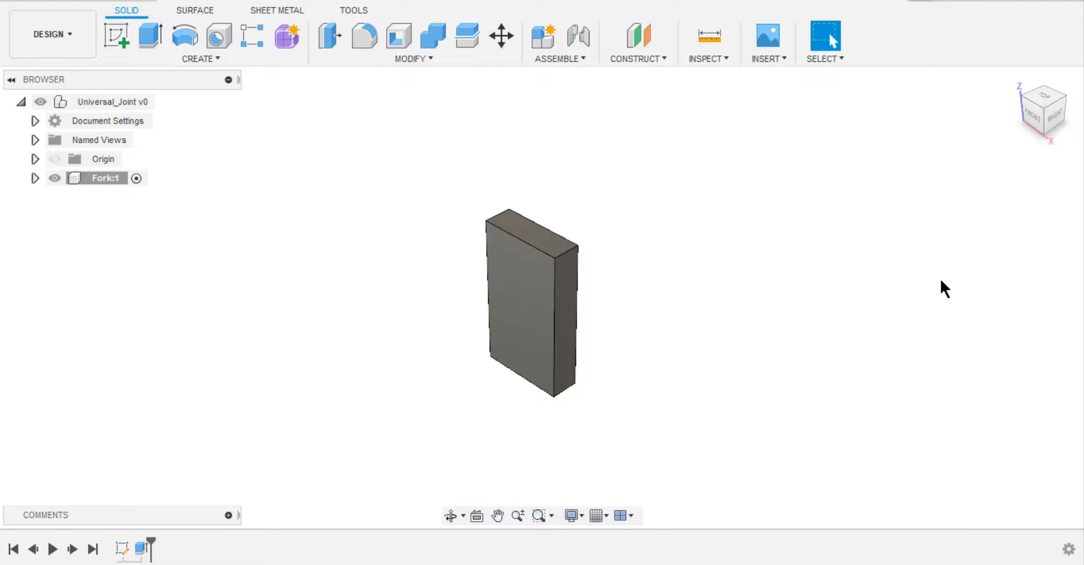
pyautogui.click(117, 36)
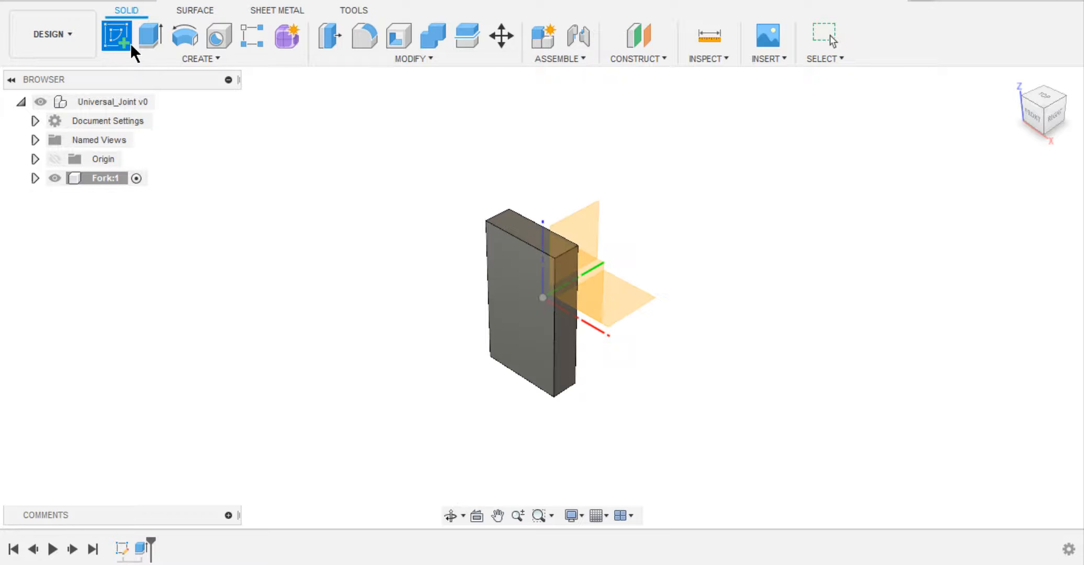
pyautogui.click(503, 271)
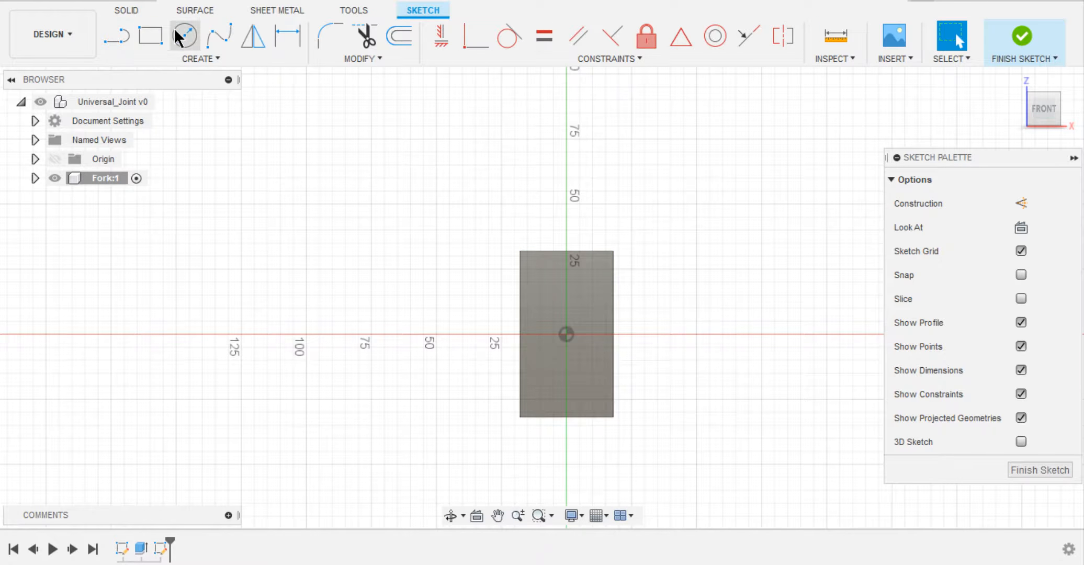
pyautogui.click(179, 38)
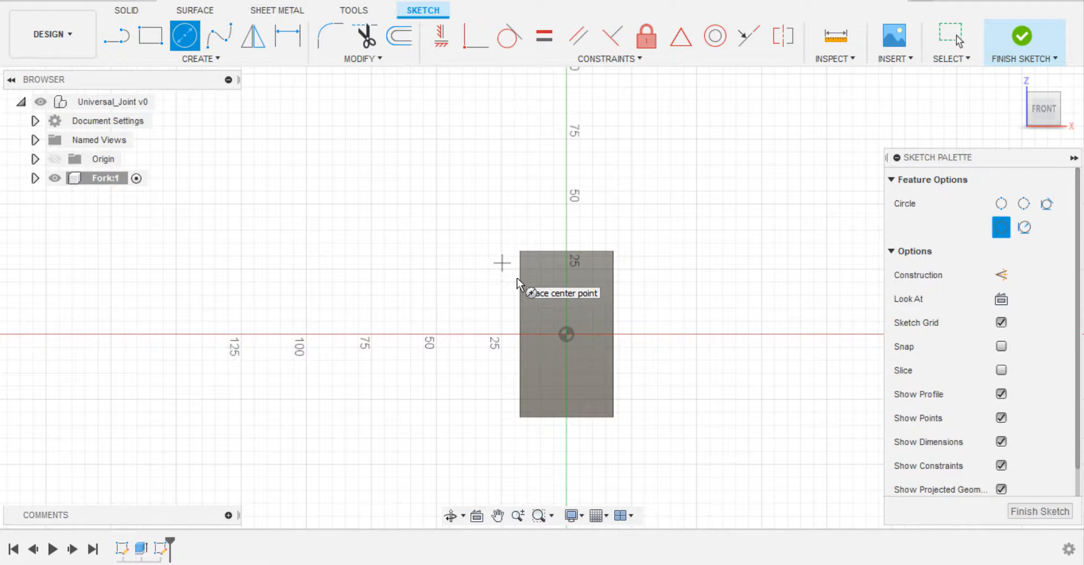
pyautogui.click(569, 335)
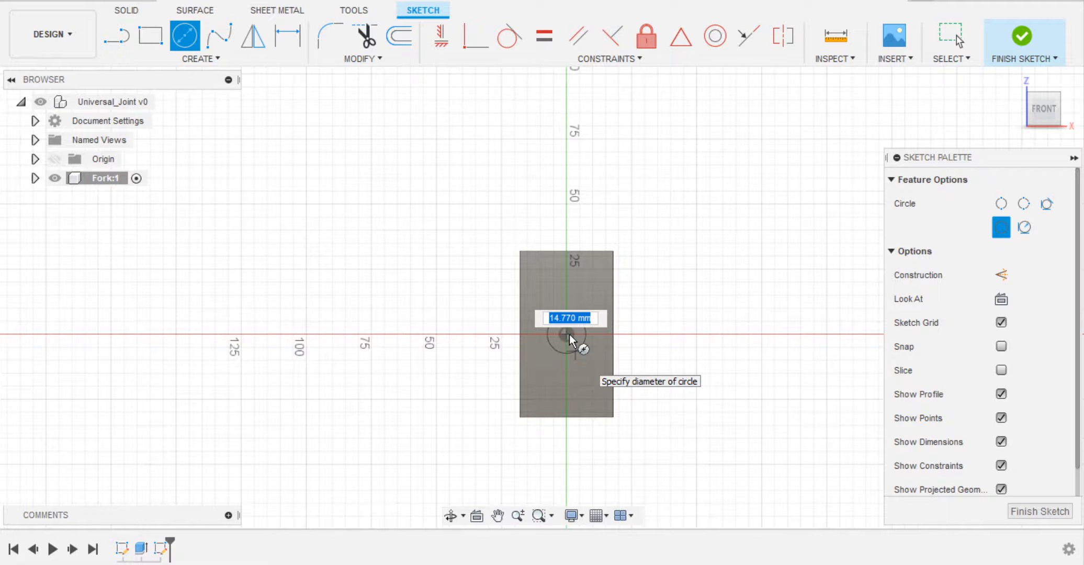
pyautogui.press('Escape')
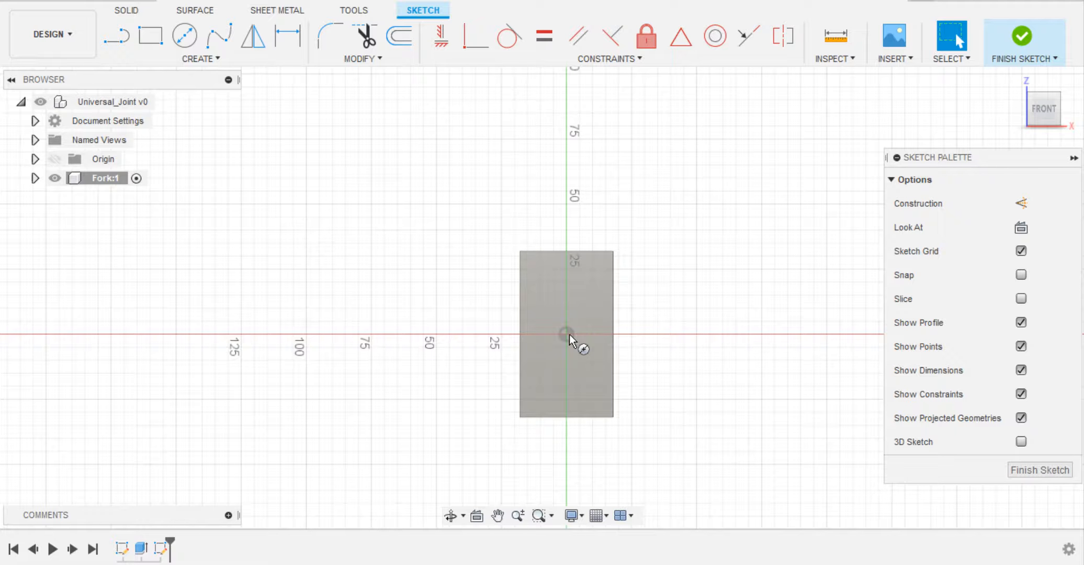
pyautogui.hotkey('ctrl', 'z')
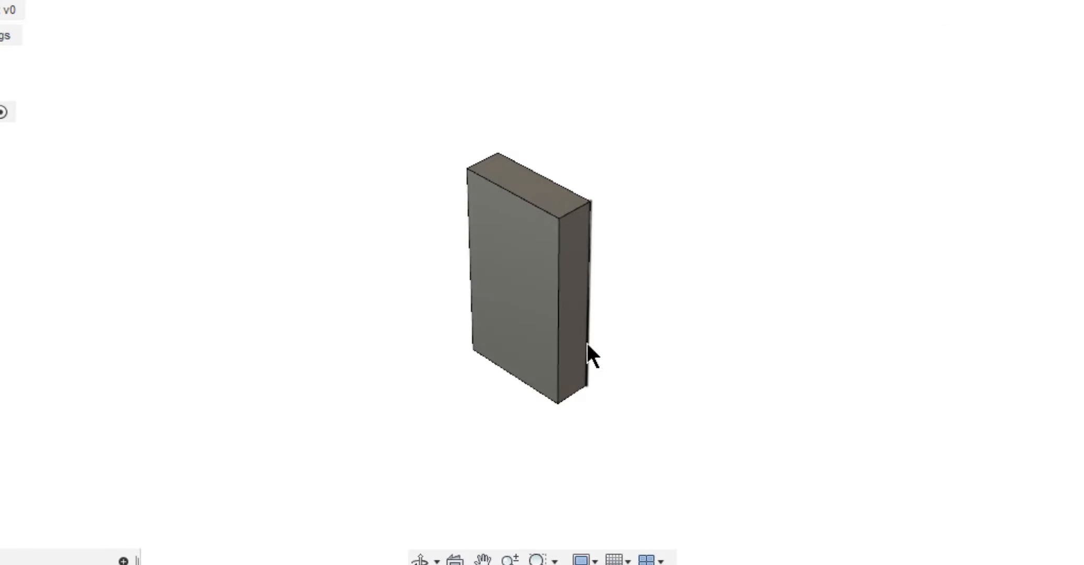
pyautogui.click(510, 242)
pyautogui.rightClick(508, 233)
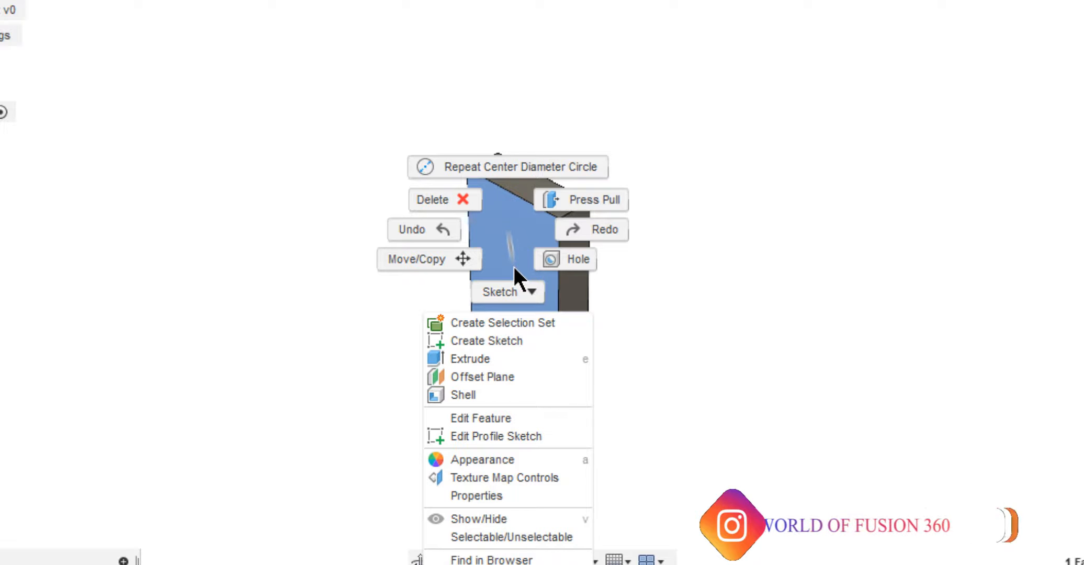
pyautogui.click(512, 267)
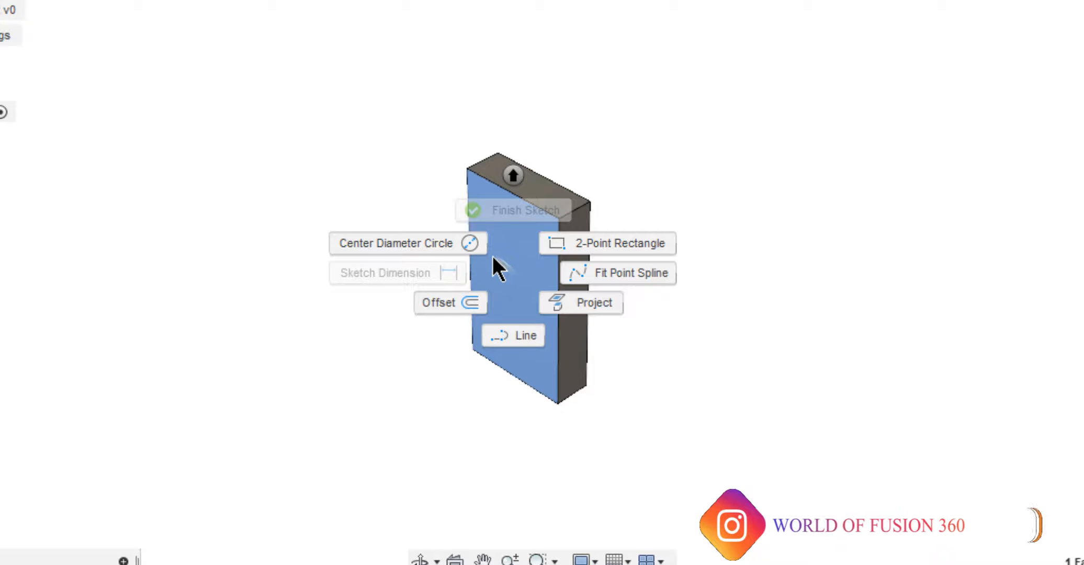
pyautogui.click(481, 252)
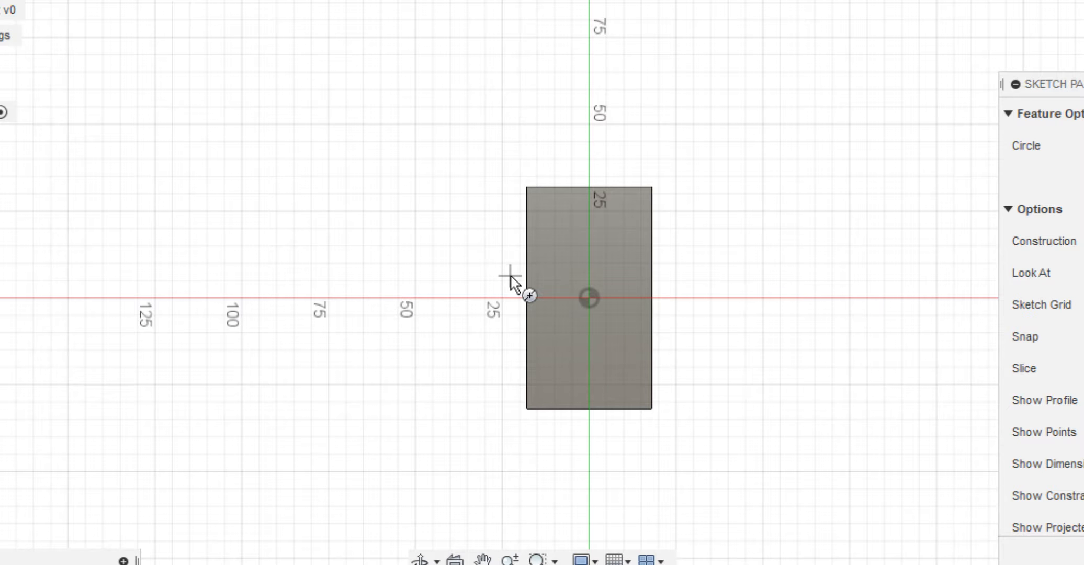
pyautogui.press('Escape')
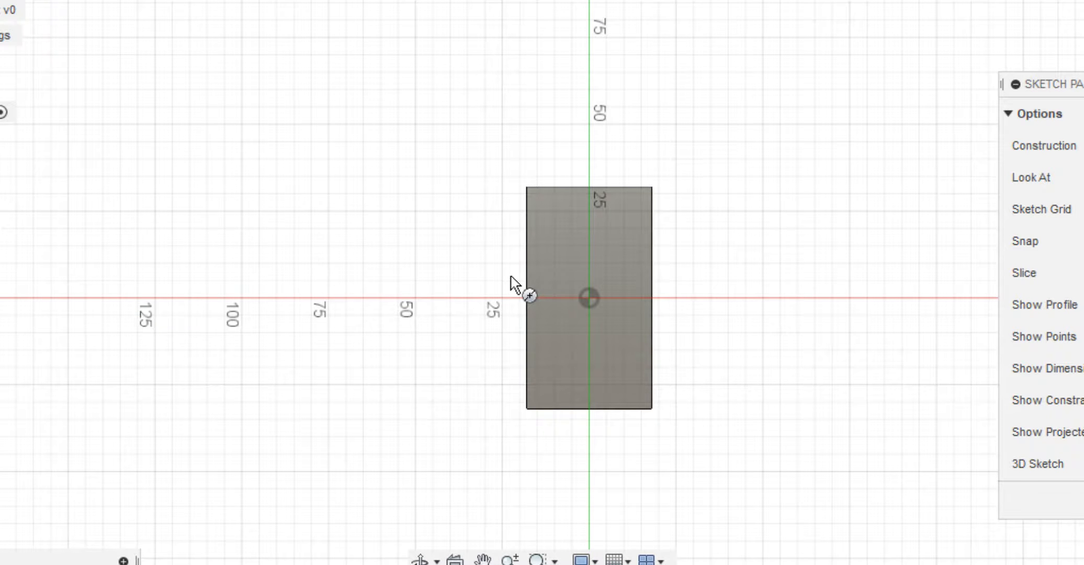
pyautogui.hotkey('ctrl', 'z')
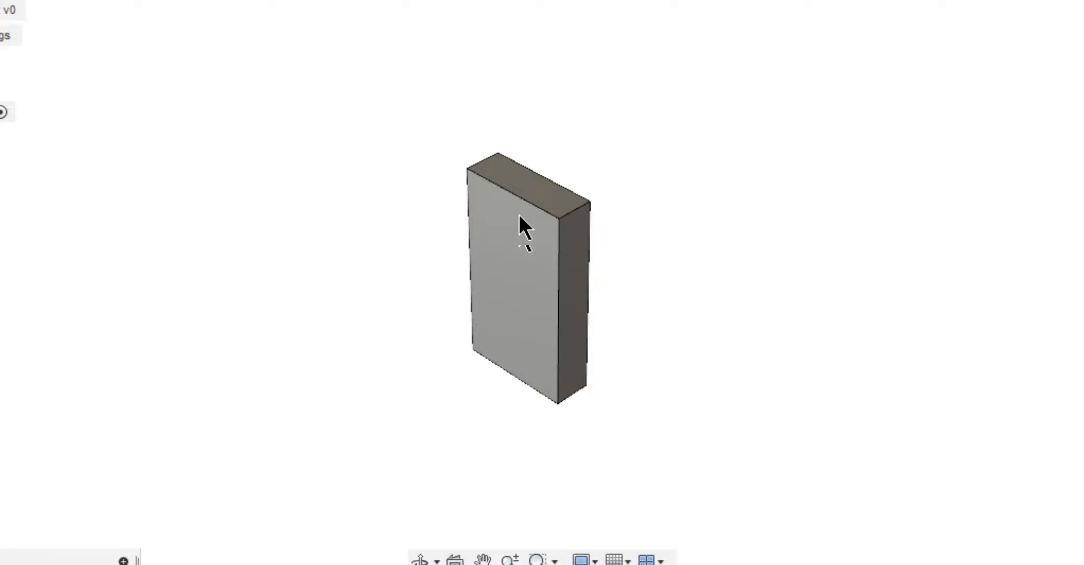
# Start a sketch on the block's front face and try a center diameter circle on the origin.
pyautogui.rightClick(518, 217)
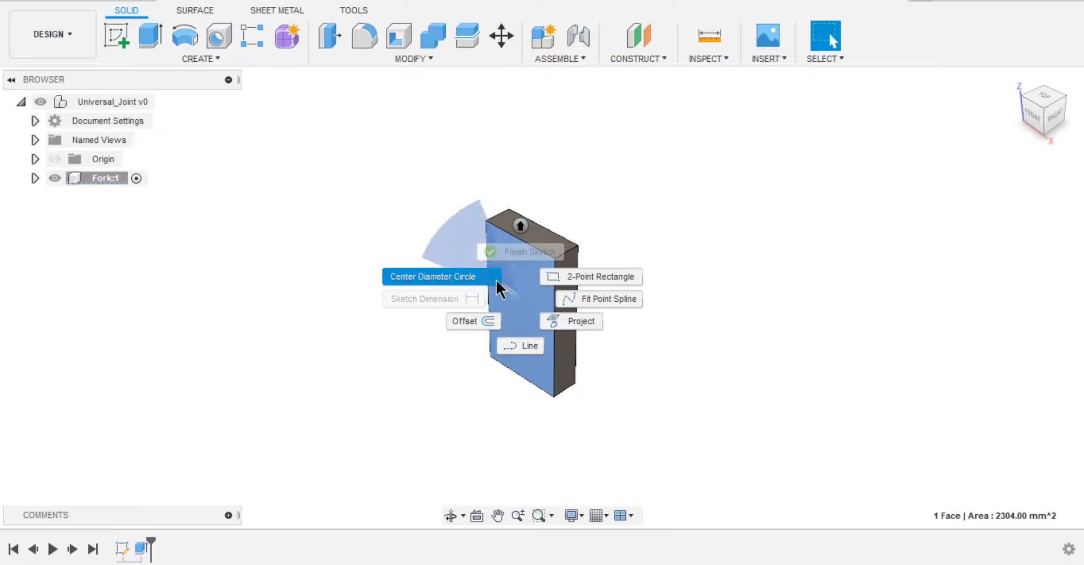
pyautogui.click(495, 279)
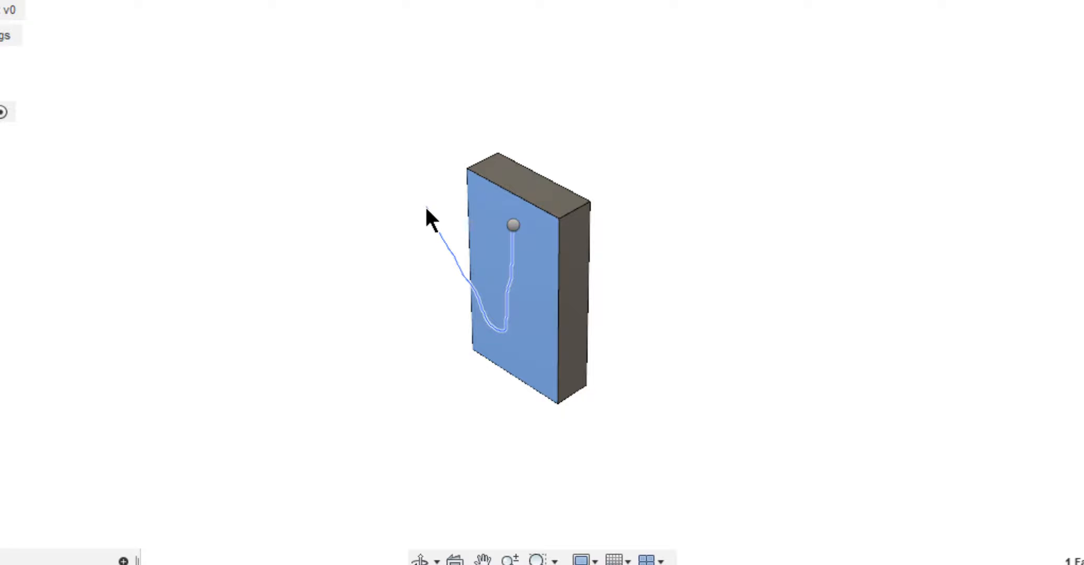
pyautogui.click(514, 226)
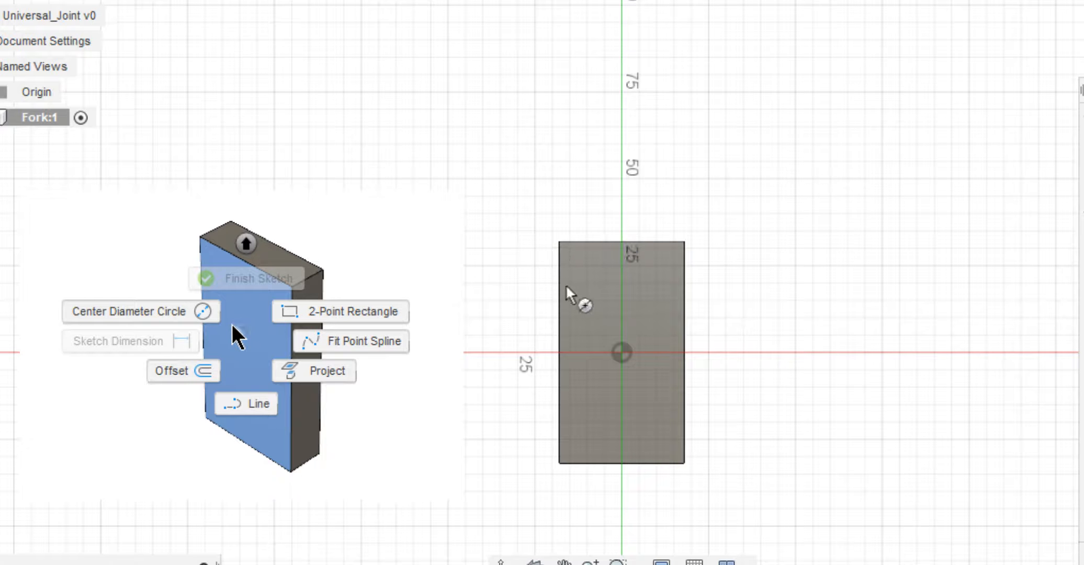
pyautogui.click(621, 351)
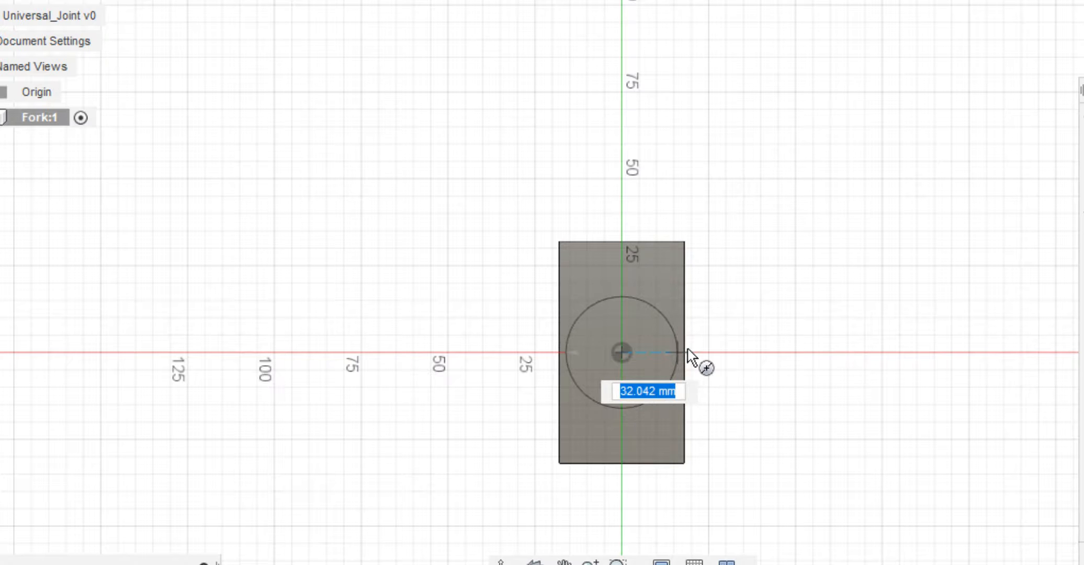
pyautogui.scroll(6, 687, 348)
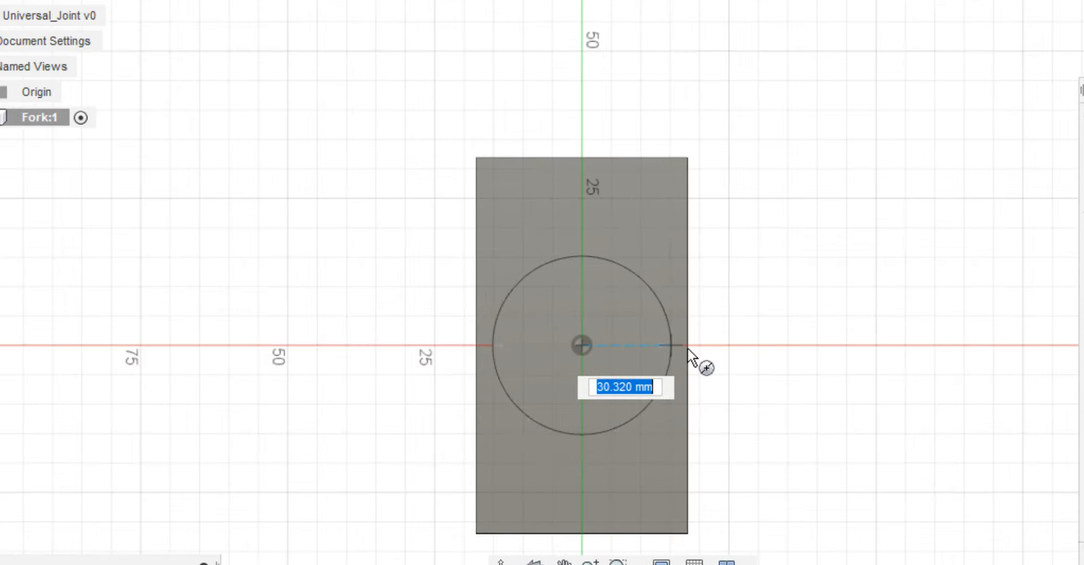
pyautogui.scroll(1, 687, 348)
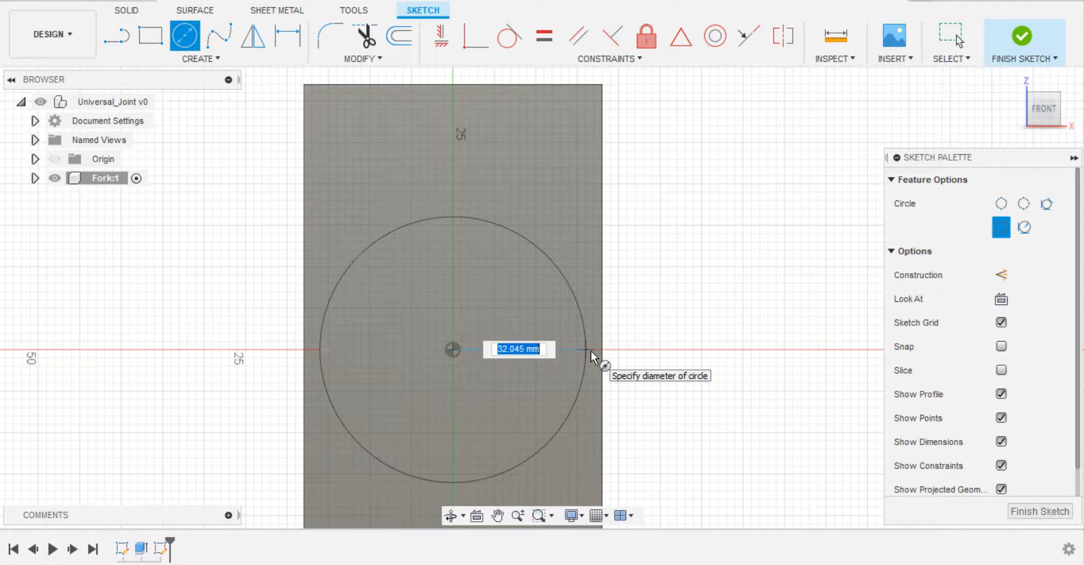
pyautogui.press('Escape')
# Enable the design preferences Auto project edges on reference and Auto project geometry on active sketch plane.
pyautogui.click(1028, 3)
pyautogui.click(1015, 28)
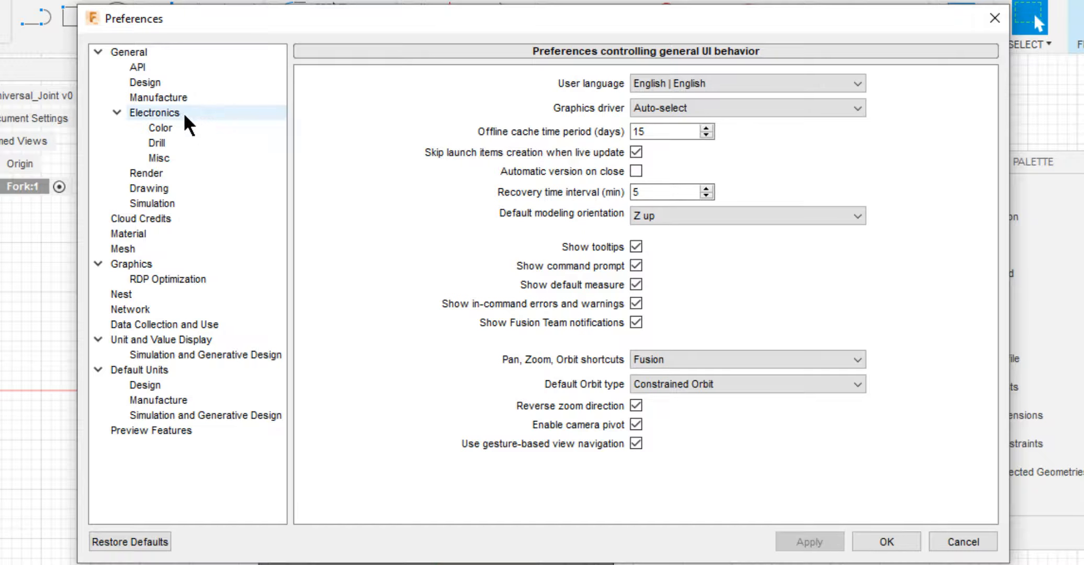
pyautogui.click(157, 82)
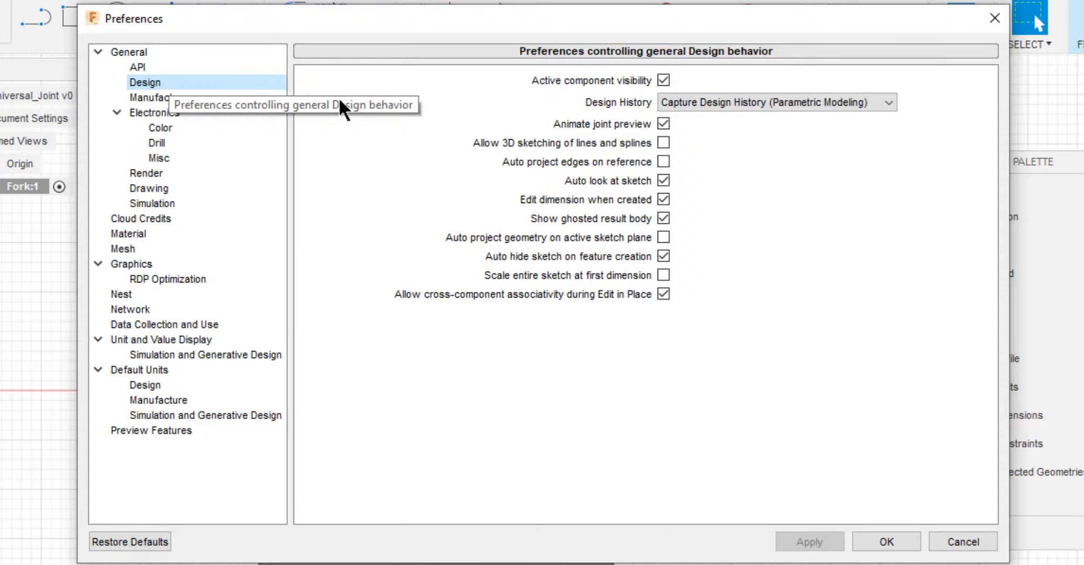
pyautogui.click(664, 161)
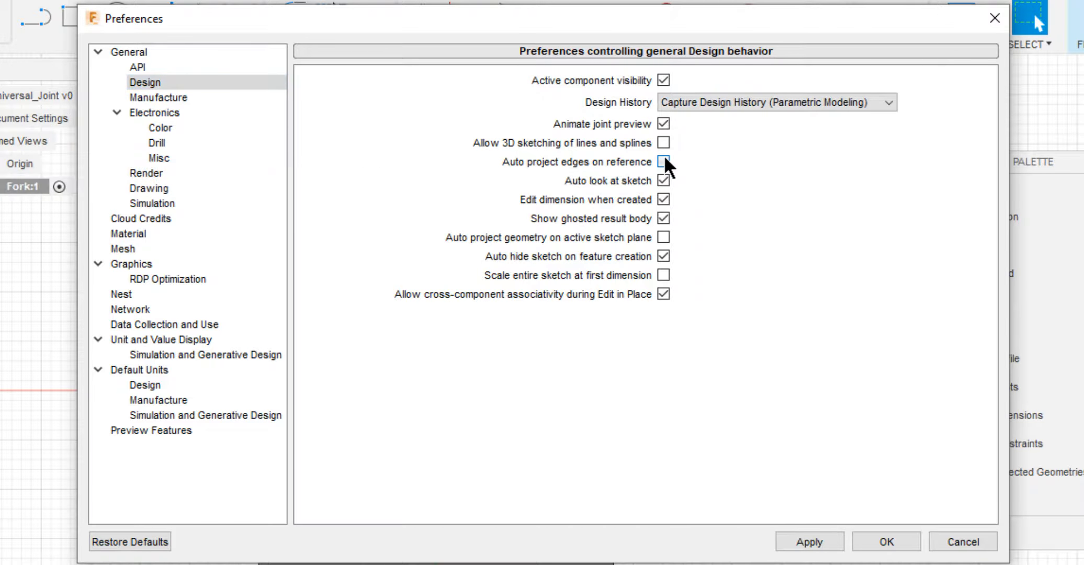
pyautogui.click(666, 236)
pyautogui.click(809, 543)
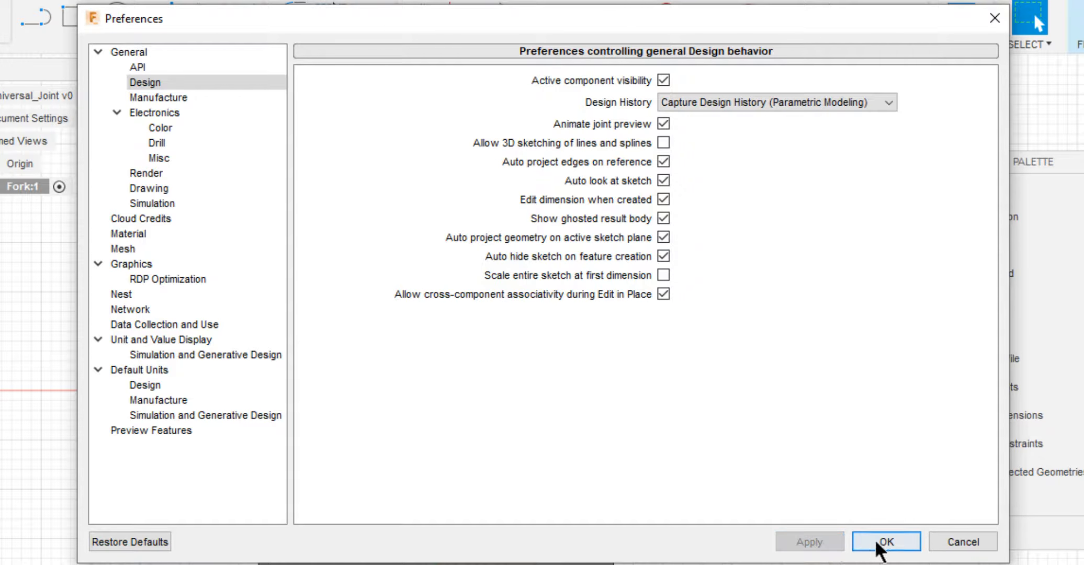
pyautogui.click(878, 541)
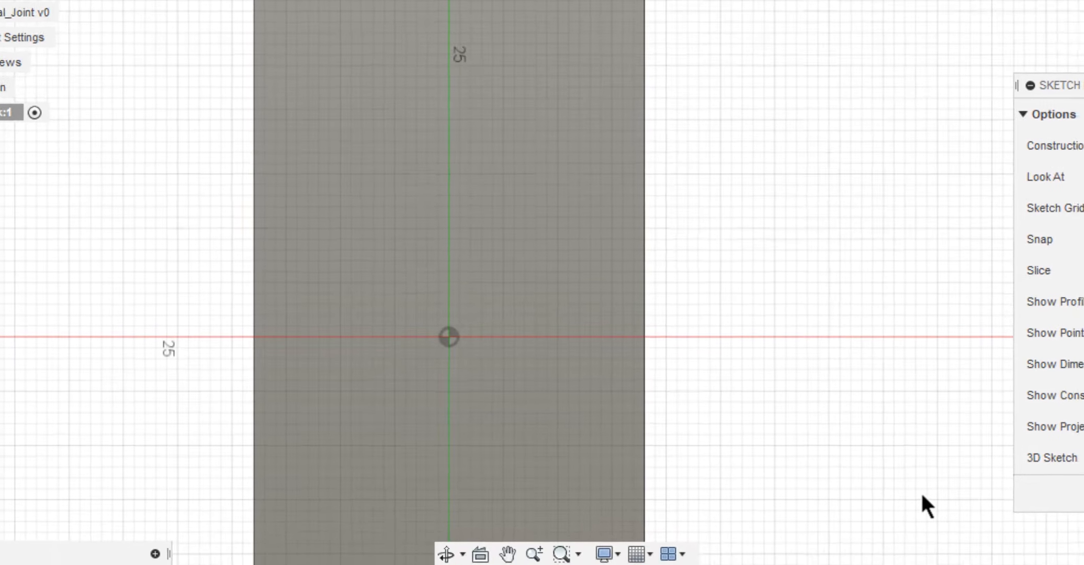
# Draw two concentric circles on the origin, one reaching the block's side edges and one 20 mm in diameter.
pyautogui.click(578, 300)
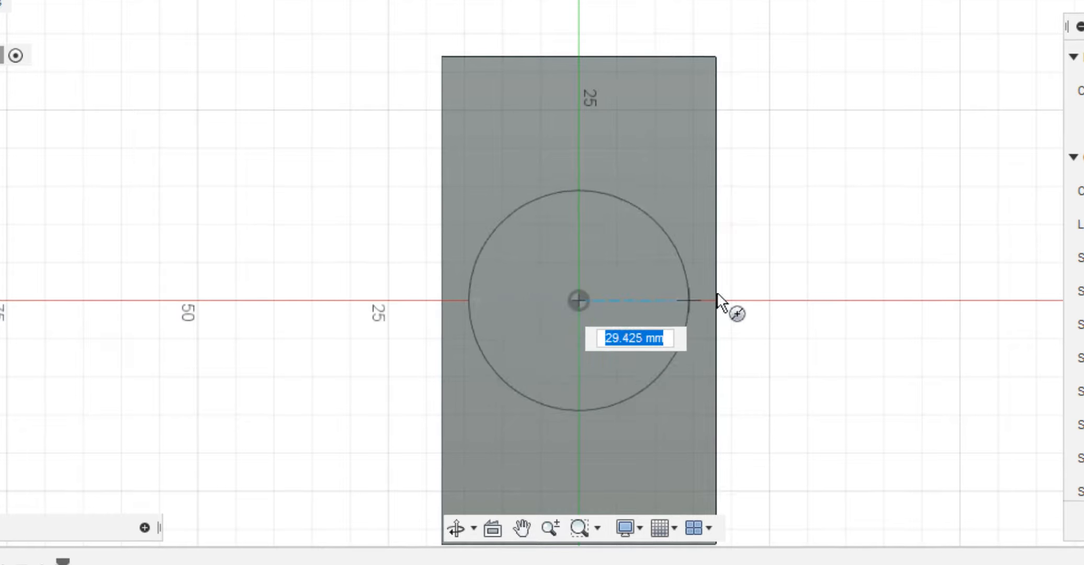
pyautogui.click(717, 296)
pyautogui.click(578, 300)
pyautogui.write('20')
pyautogui.press('Return')
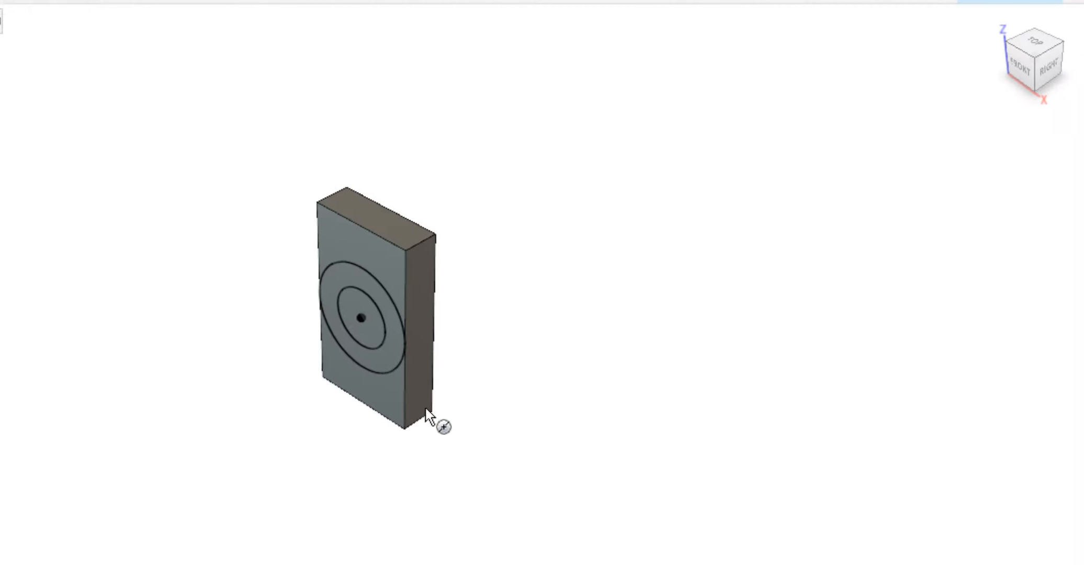
# Extrude the ring between the two circles outward by 1.1*d, joined to the block.
pyautogui.press('e')
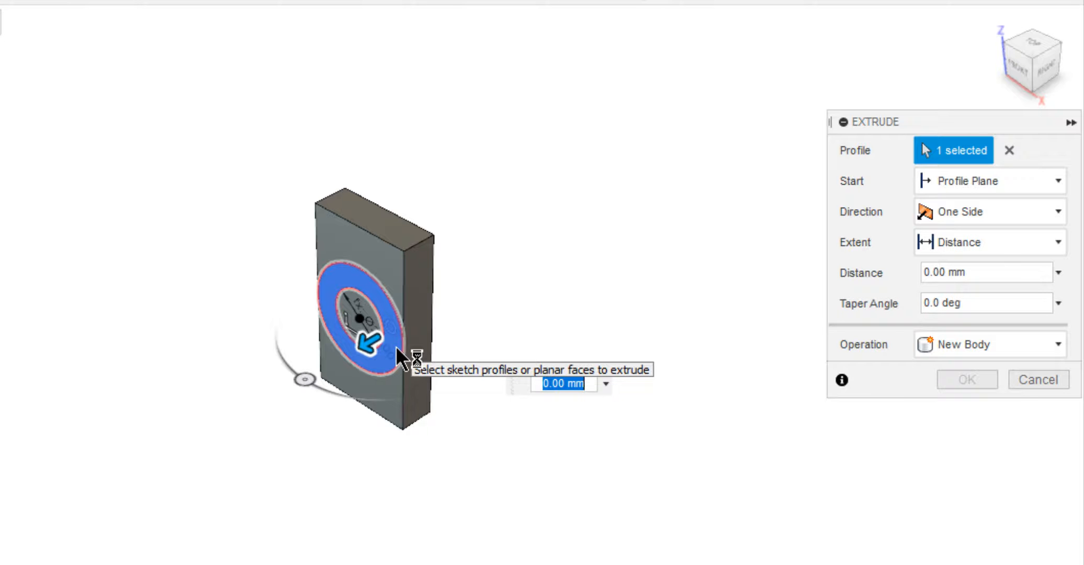
pyautogui.write('1,1*')
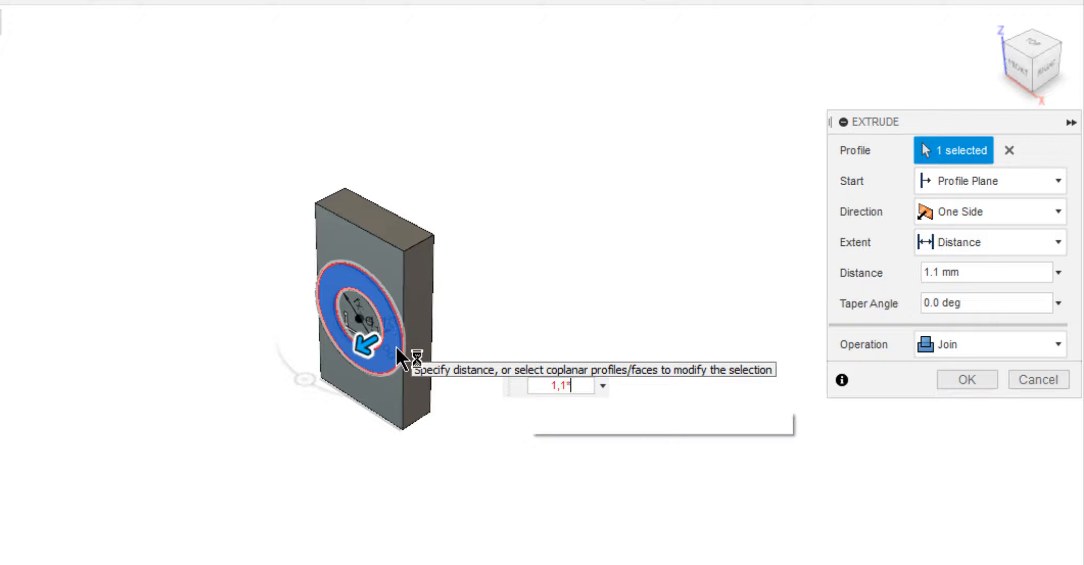
pyautogui.press('Return')
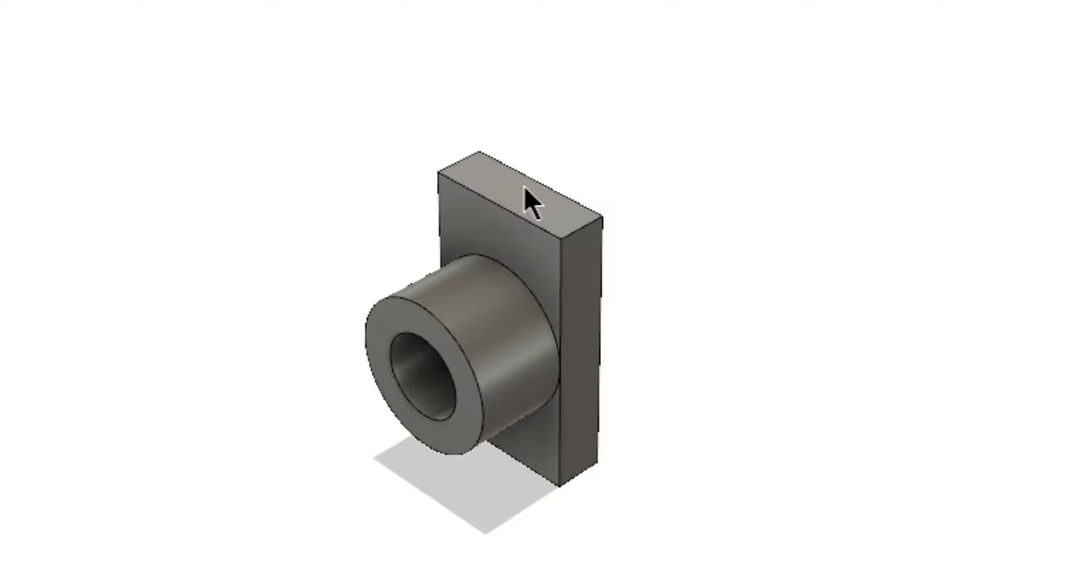
# Start a sketch on the block's top face and draw two concentric circles opposite the boss, the outer about 25 mm in diameter.
pyautogui.click(508, 193)
pyautogui.rightClick(508, 192)
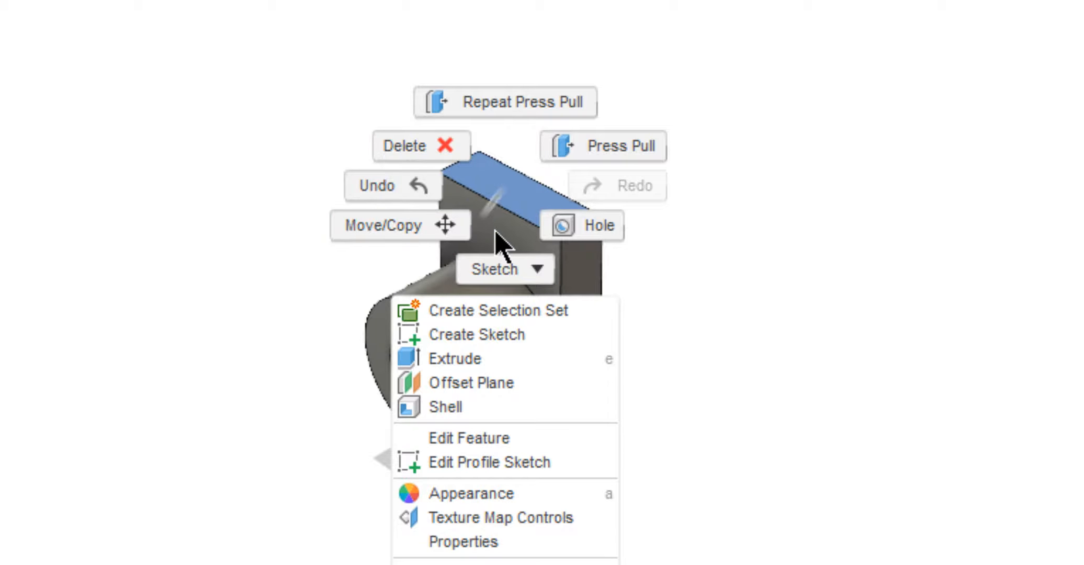
pyautogui.click(518, 272)
pyautogui.click(465, 244)
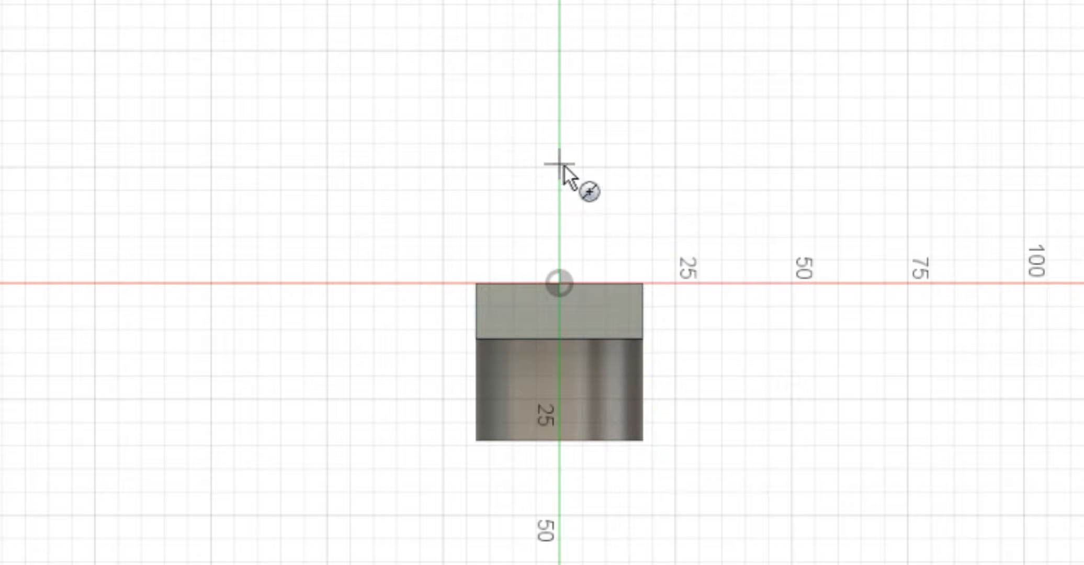
pyautogui.click(559, 163)
pyautogui.click(576, 181)
pyautogui.click(560, 163)
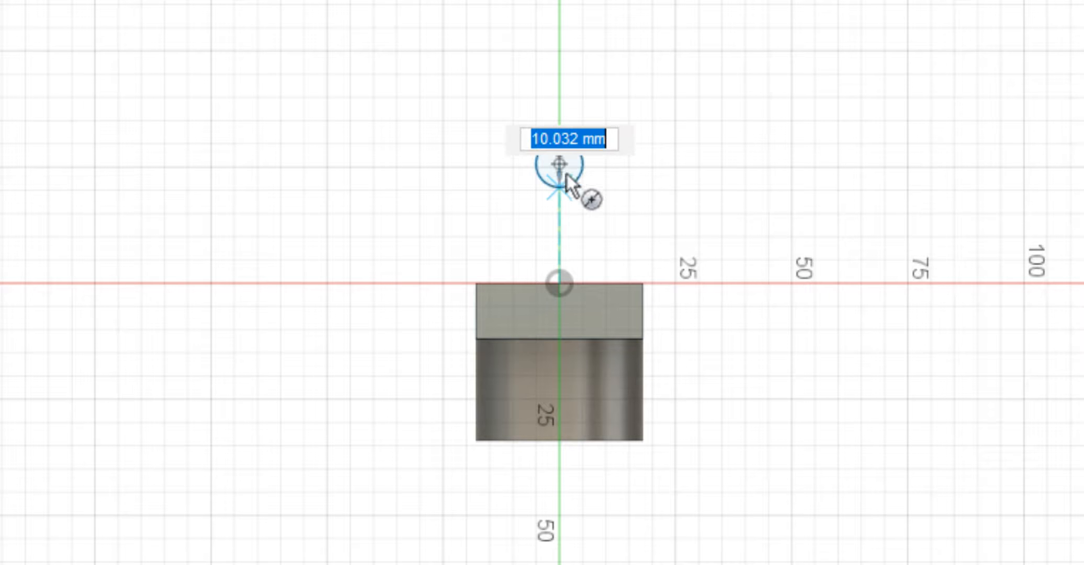
pyautogui.click(592, 209)
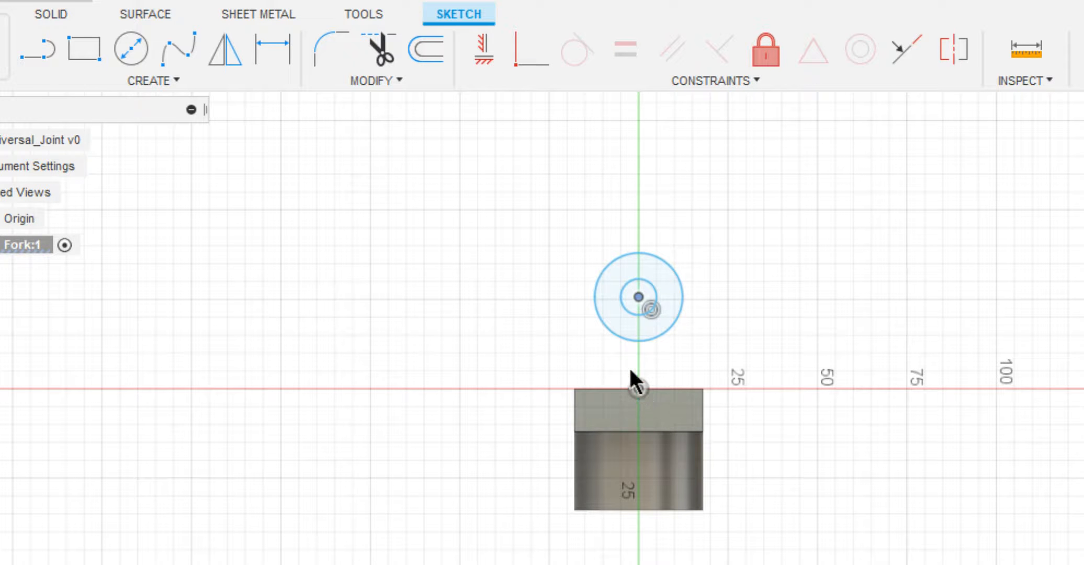
# Align the circles' center vertically with the origin and dimension the inner circle's diameter as 0.6*d (12 mm).
pyautogui.click(486, 50)
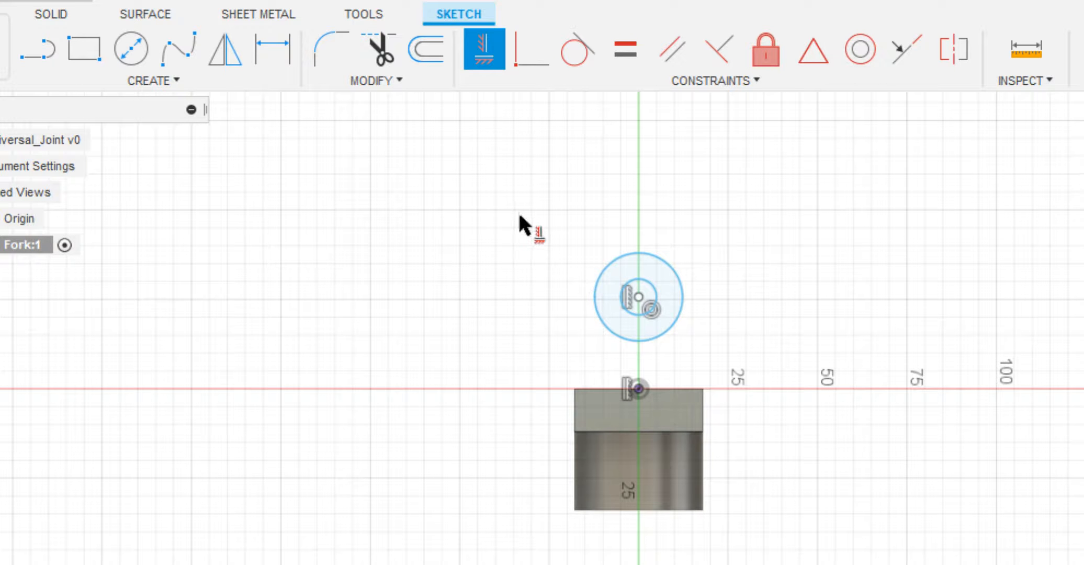
pyautogui.press('d')
pyautogui.click(627, 283)
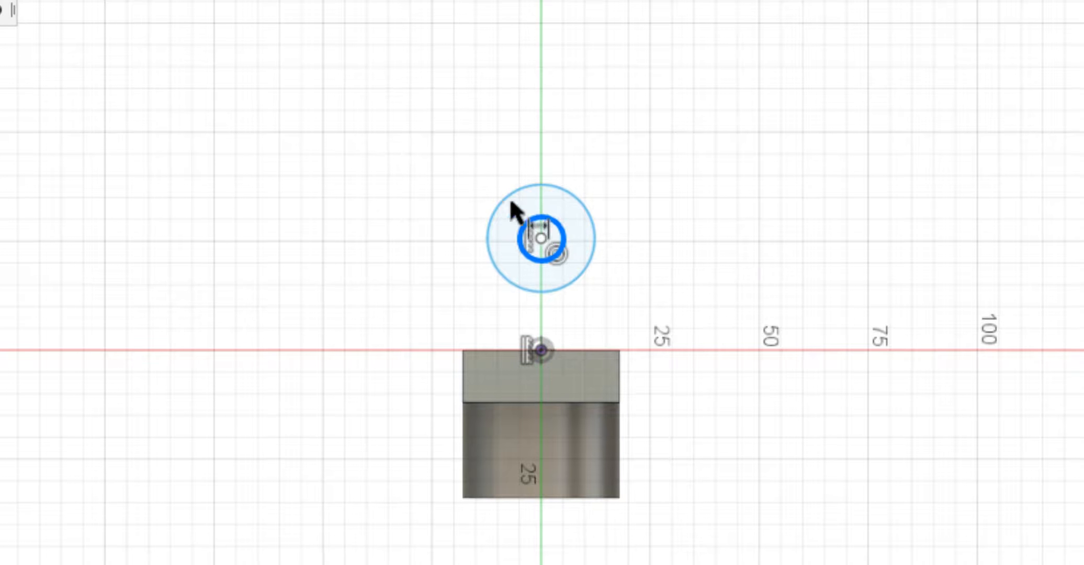
pyautogui.click(565, 234)
pyautogui.write('0.6*20')
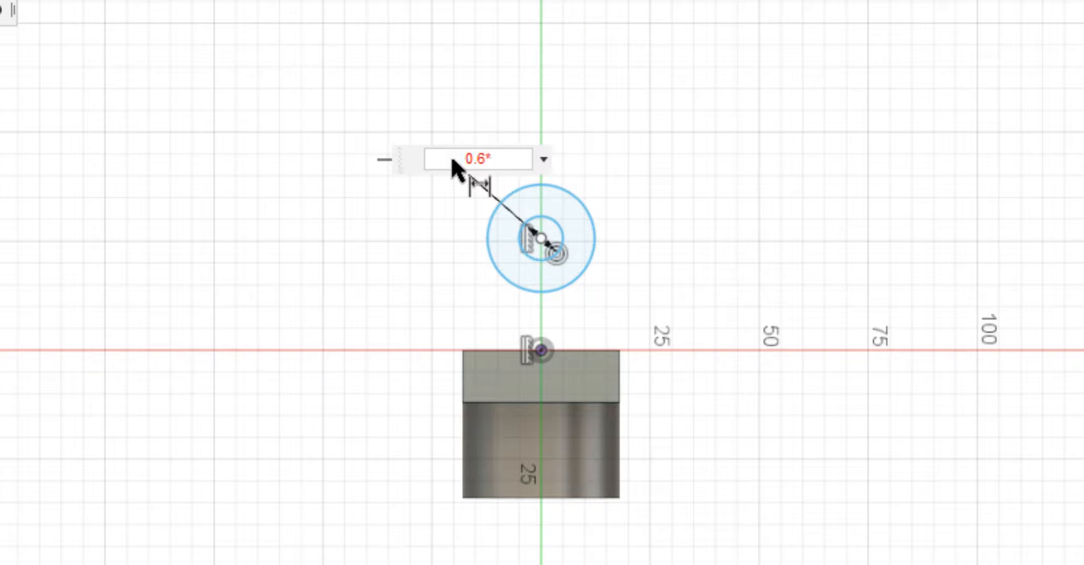
pyautogui.press('Return')
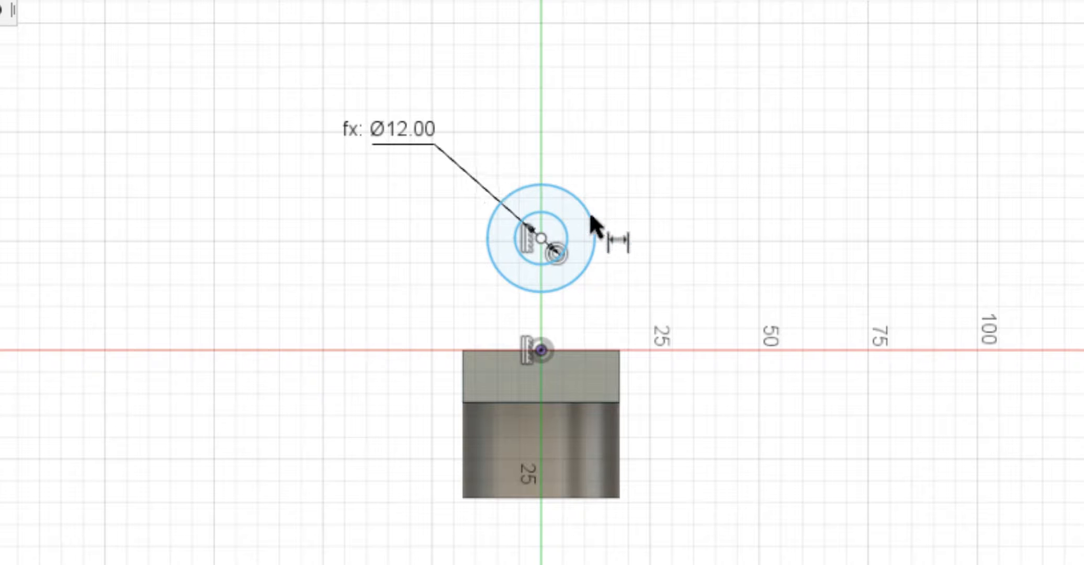
# Dimension the outer circle's diameter as 1.6*d (32 mm).
pyautogui.click(591, 214)
pyautogui.click(659, 179)
pyautogui.write('1.6')
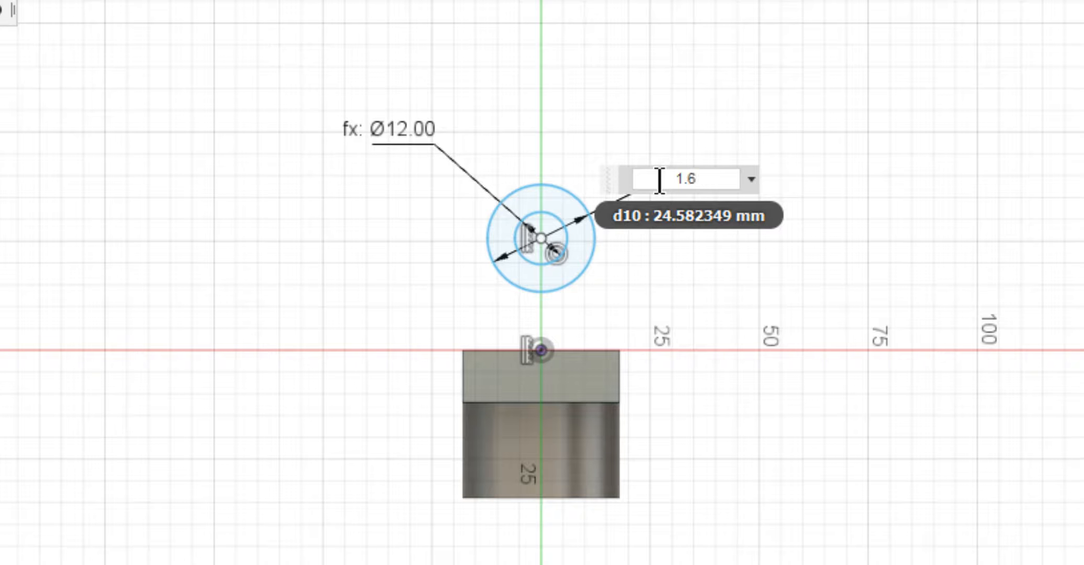
pyautogui.write('*20')
pyautogui.press('Return')
# Dimension the distance from the circles' center to the boss's outer end face as 2.6*d (52 mm).
pyautogui.click(542, 238)
pyautogui.click(554, 497)
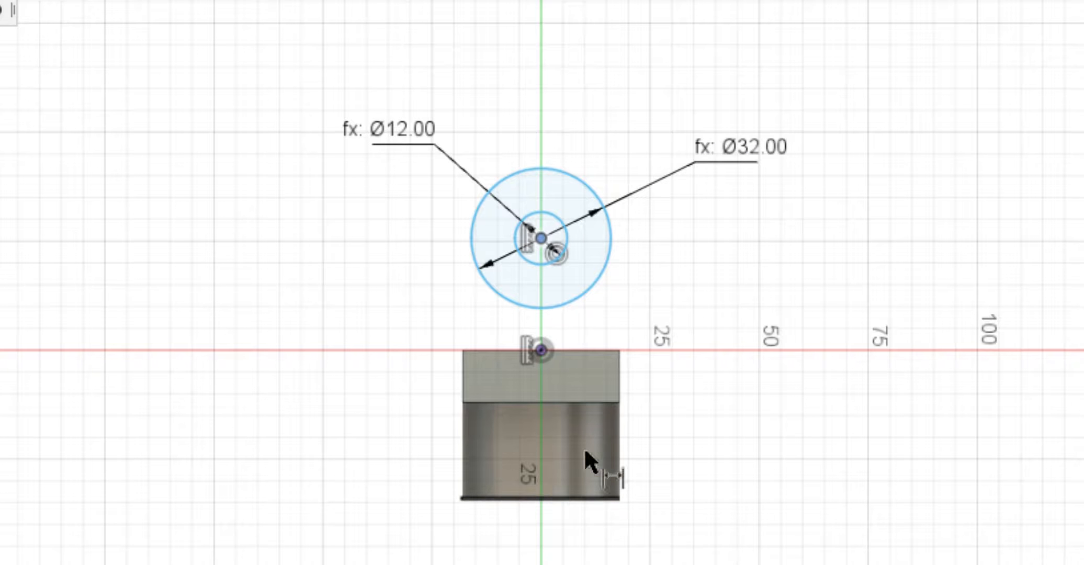
pyautogui.click(757, 346)
pyautogui.write('2.6')
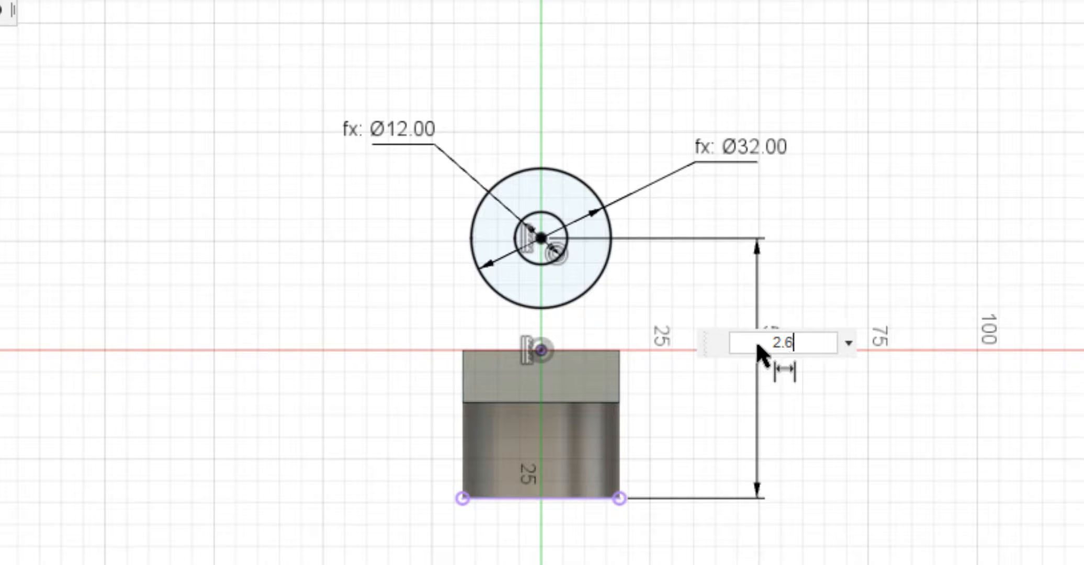
pyautogui.write('*20')
pyautogui.press('Return')
# Draw two lines from the block's corners, each ending tangent to its side of the 32 mm circle.
pyautogui.scroll(3, 628, 330)
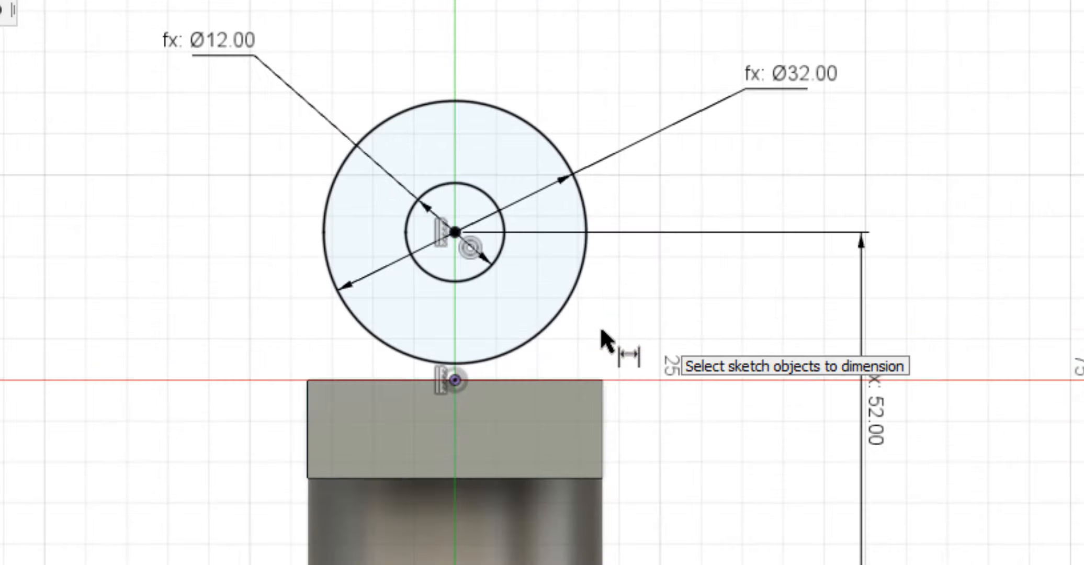
pyautogui.press('l')
pyautogui.click(619, 349)
pyautogui.click(583, 226)
pyautogui.press('Escape')
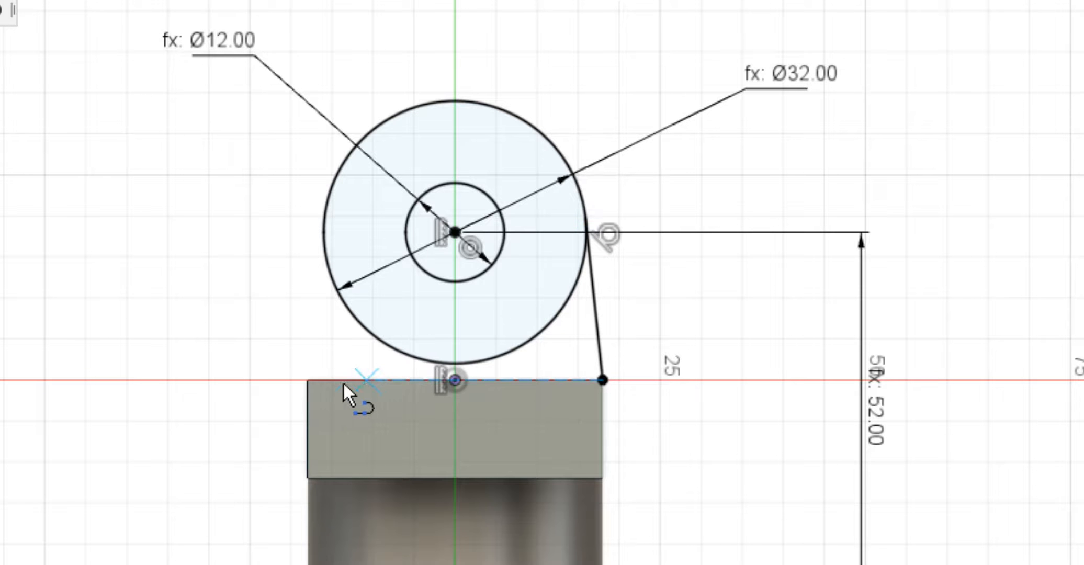
pyautogui.click(309, 384)
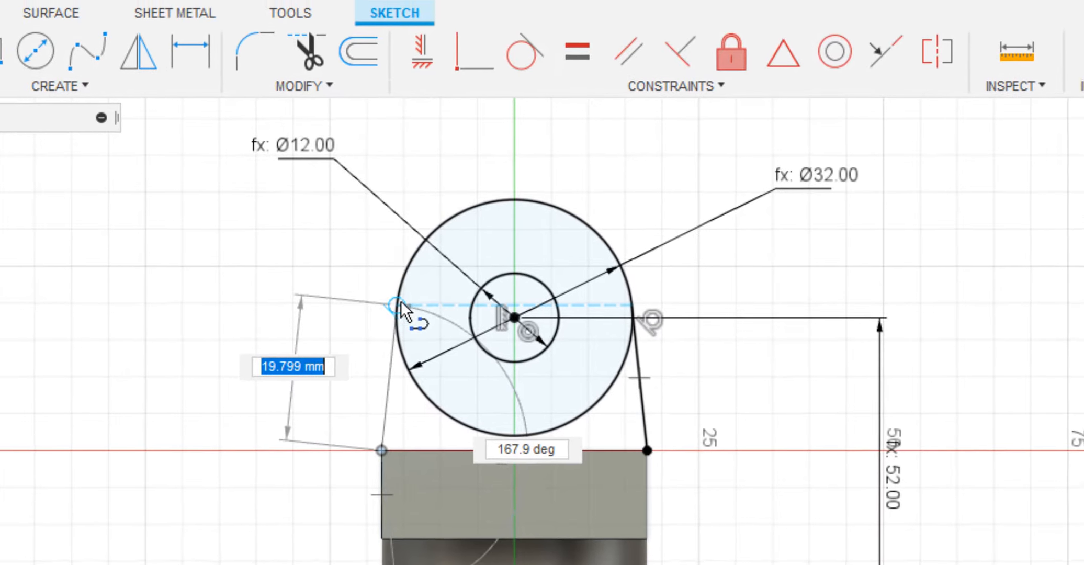
pyautogui.click(324, 219)
pyautogui.press('Escape')
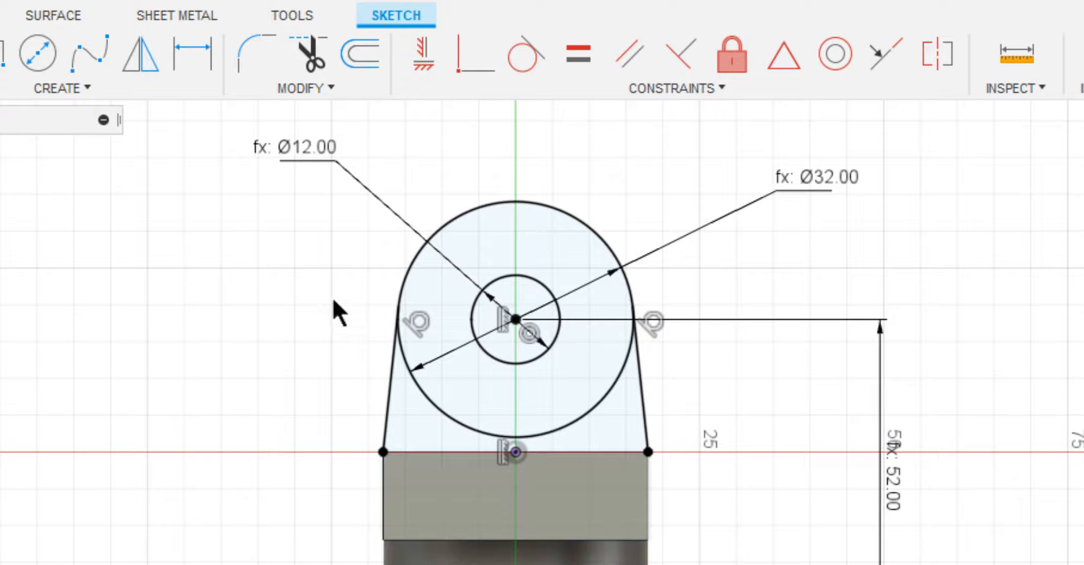
# Trim the lower arc of the outer circle between the two tangent lines to form a single arm profile.
pyautogui.click(308, 53)
pyautogui.press('t')
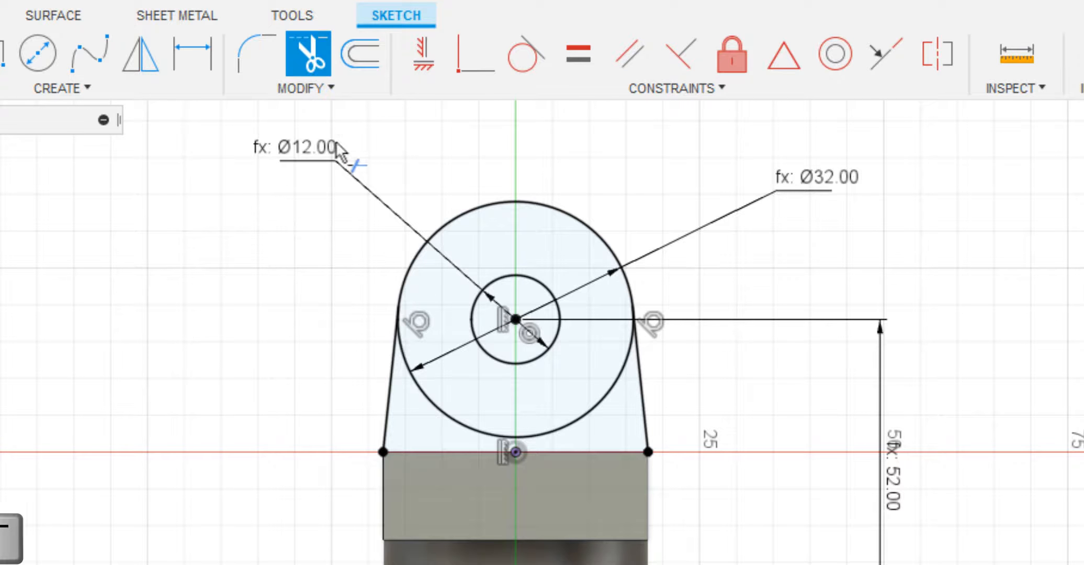
pyautogui.click(422, 391)
pyautogui.press('Escape')
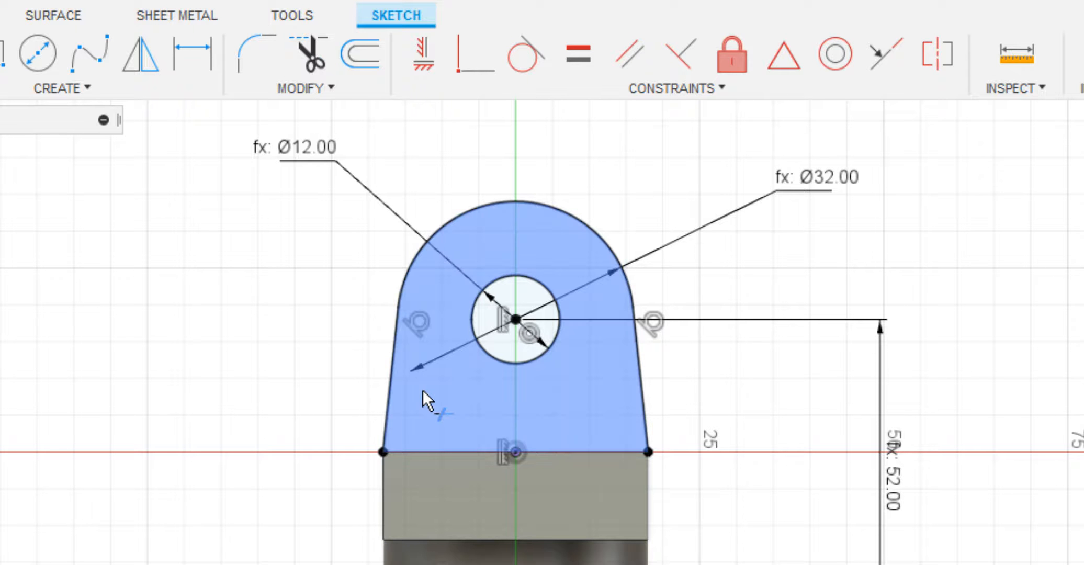
# Extrude the arm profile around the hole by -0.5 * d, joined to the block.
pyautogui.press('q')
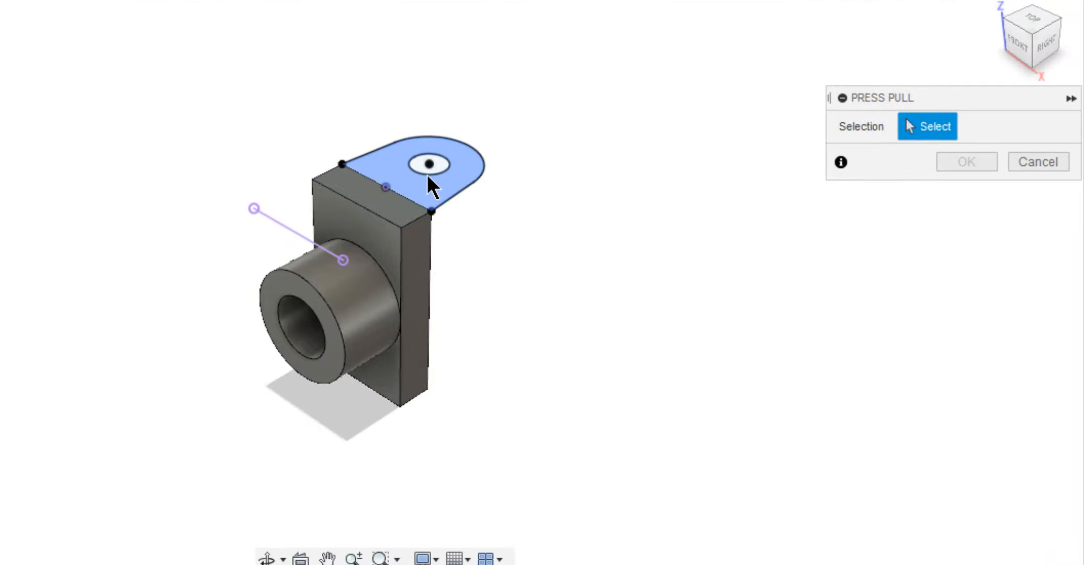
pyautogui.scroll(3, 427, 174)
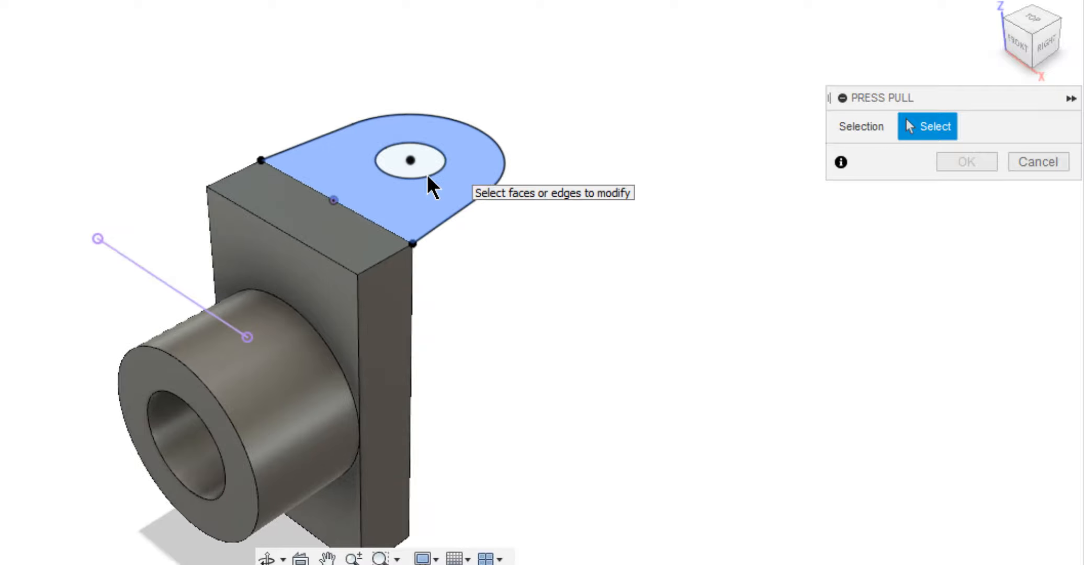
pyautogui.press('e')
pyautogui.moveTo(386, 156); pyautogui.dragTo(402, 206)
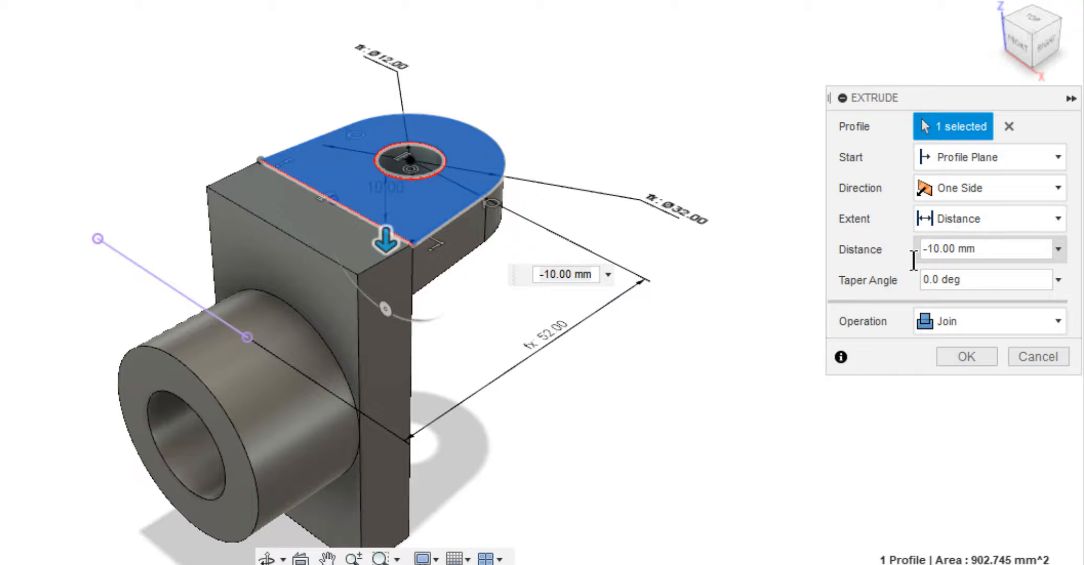
pyautogui.moveTo(919, 250); pyautogui.dragTo(972, 255)
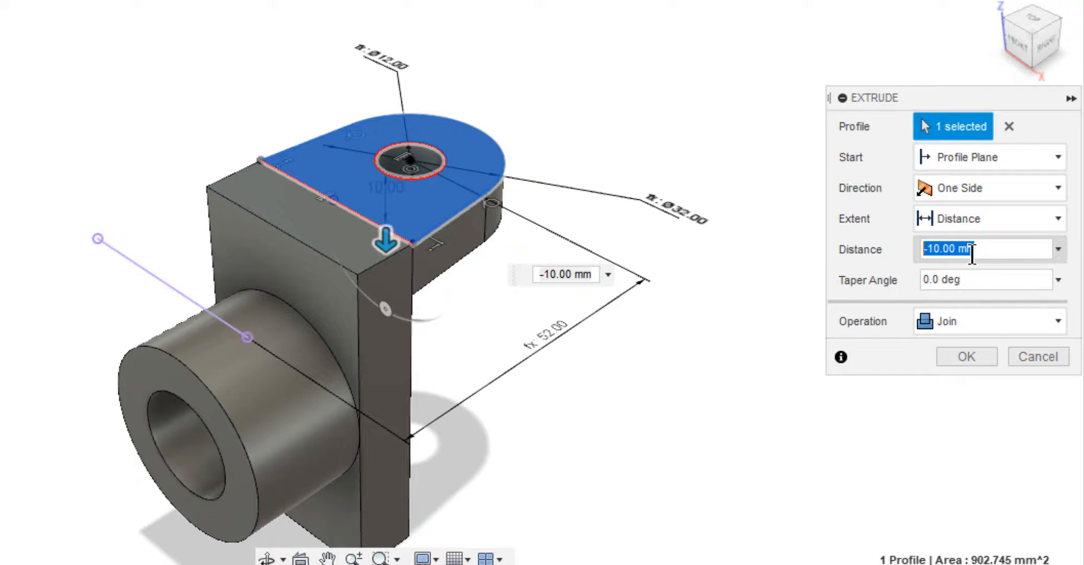
pyautogui.write('-0.')
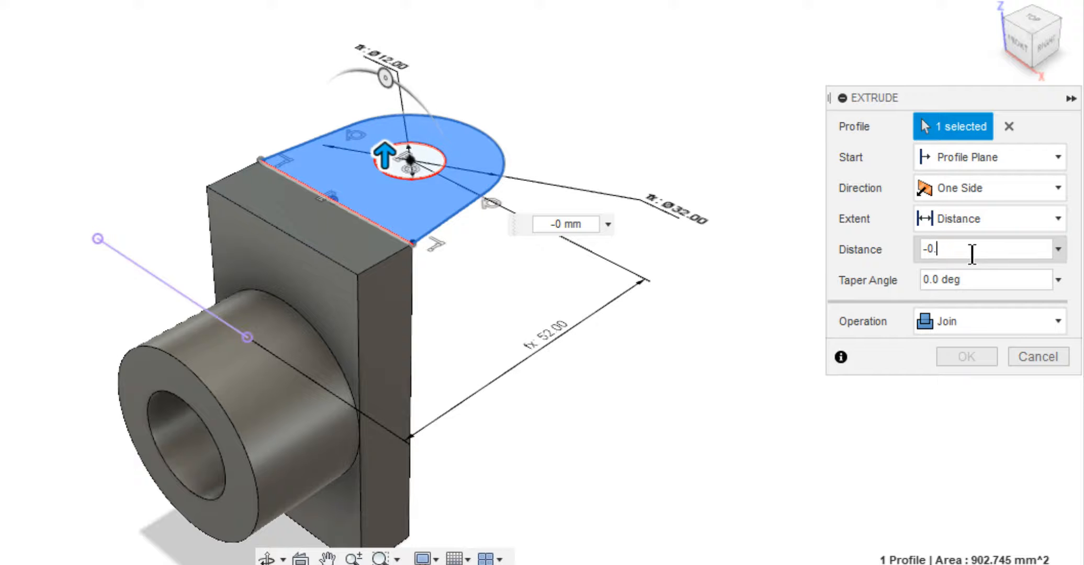
pyautogui.write('5 * d')
pyautogui.press('Return')
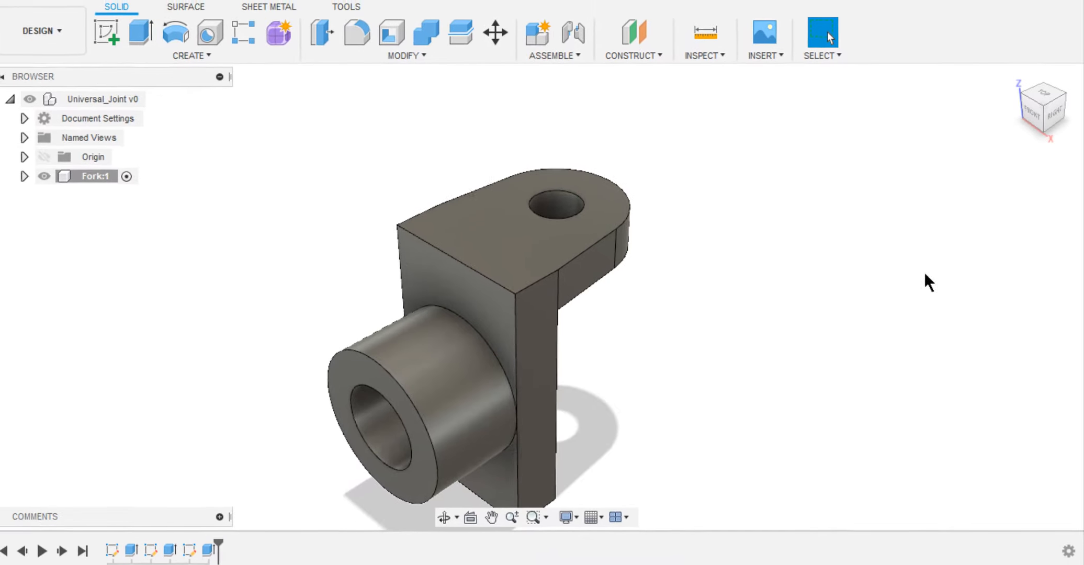
# Mirror the arm's extrude feature about the horizontal origin plane to create the opposite arm.
pyautogui.click(207, 59)
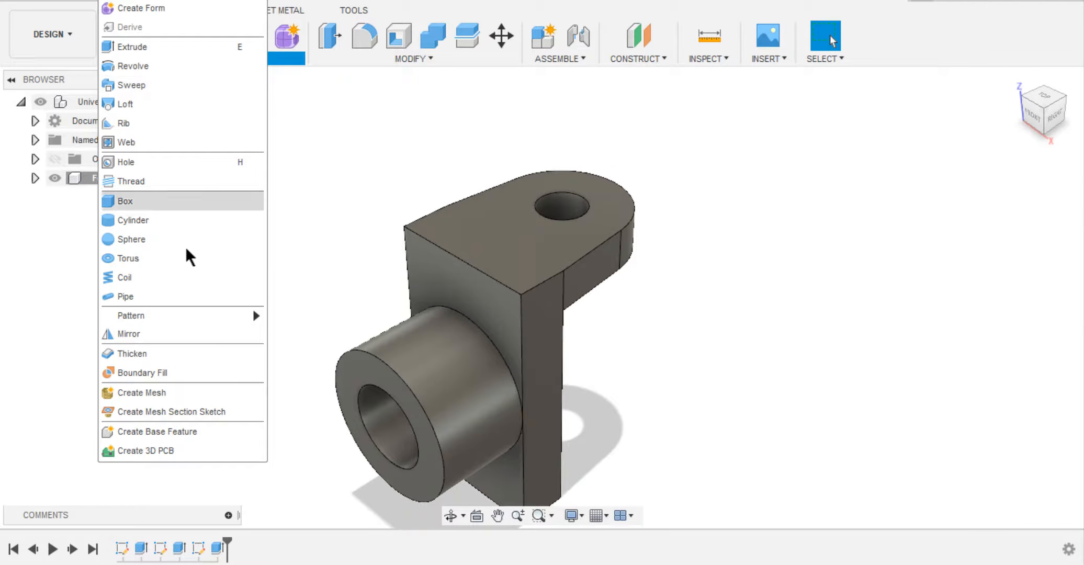
pyautogui.click(174, 334)
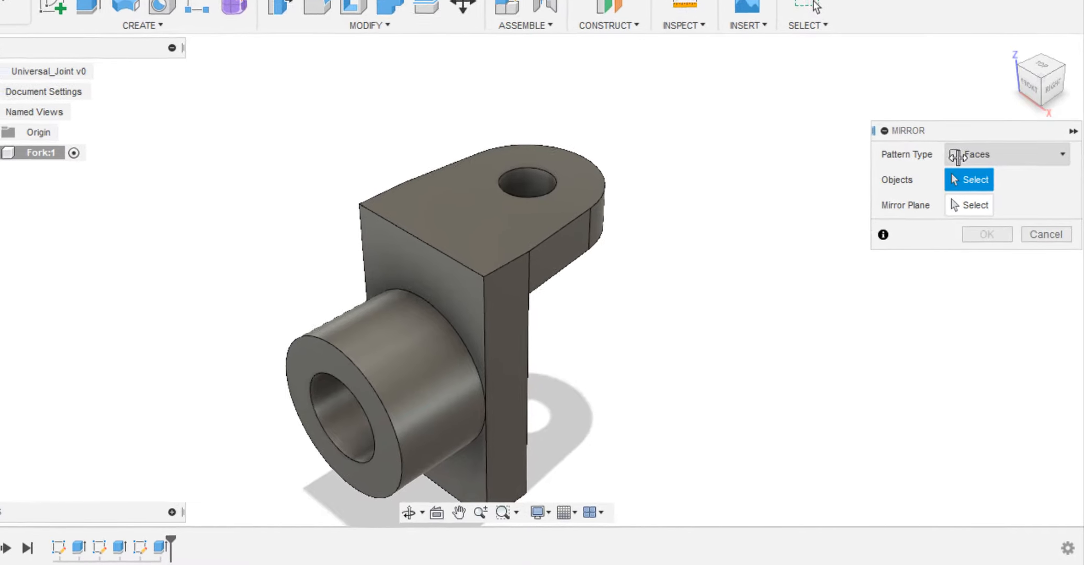
pyautogui.click(983, 180)
pyautogui.click(967, 191)
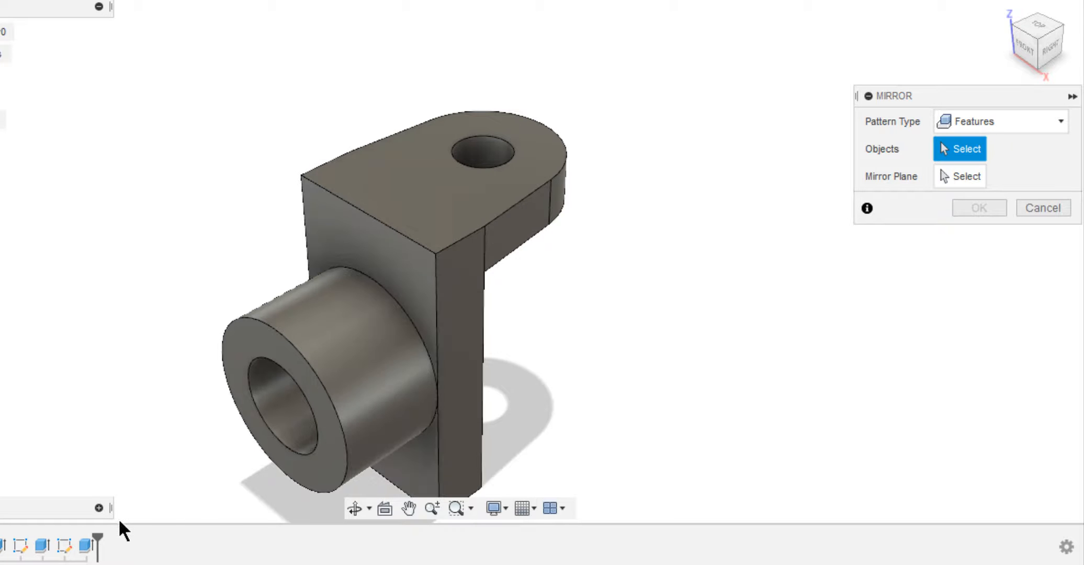
pyautogui.click(85, 547)
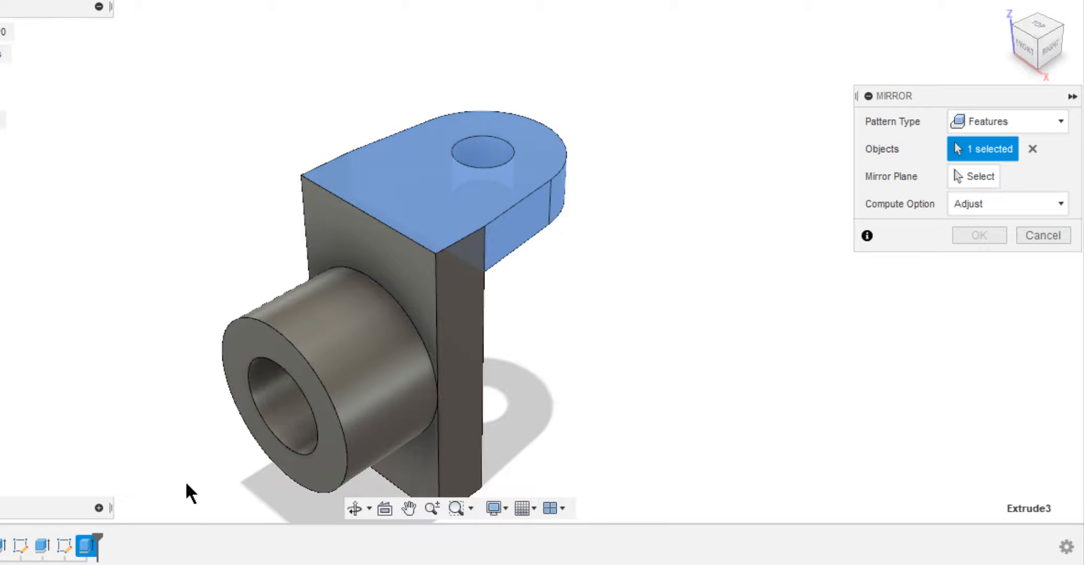
pyautogui.click(995, 174)
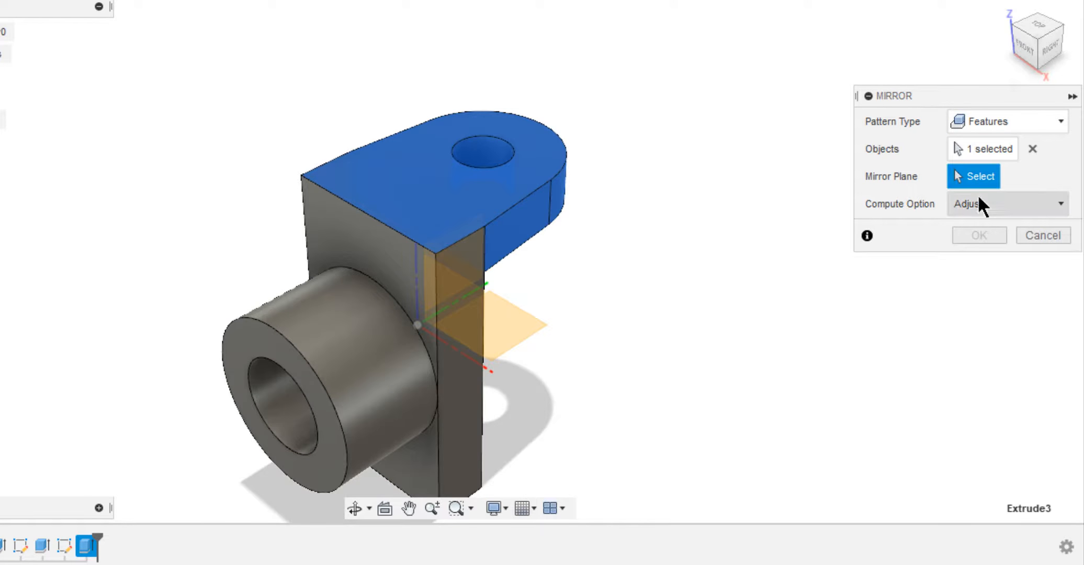
pyautogui.click(536, 329)
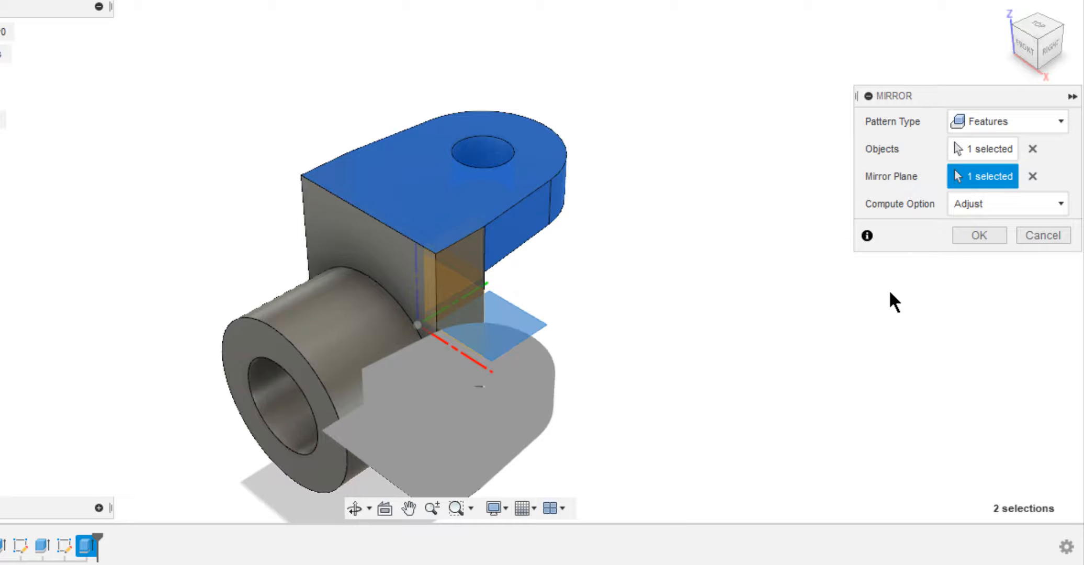
pyautogui.click(972, 235)
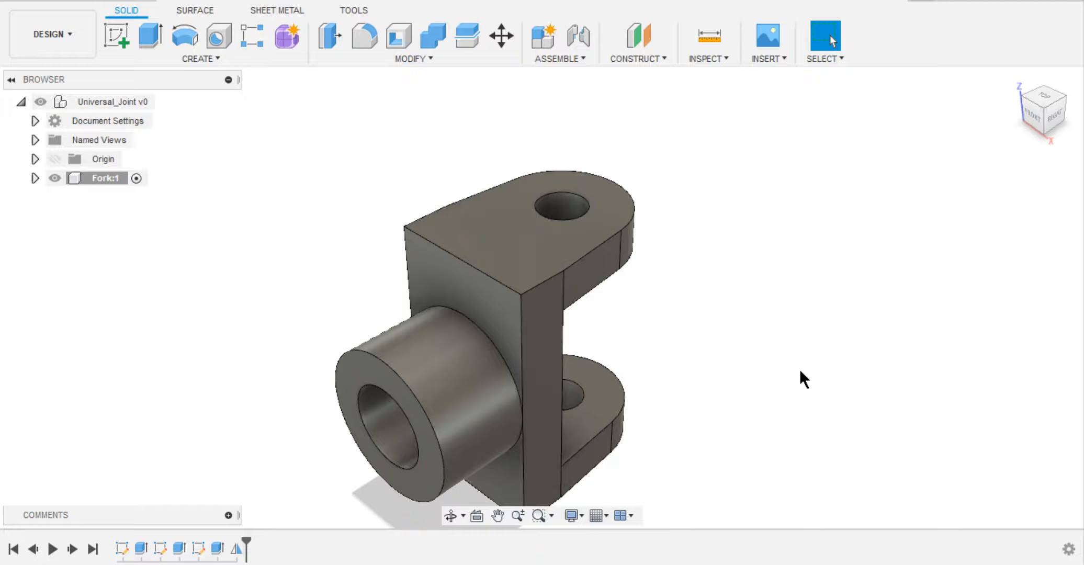
# Copy the Fork component and paste it as a linked instance into the top-level Universal_Joint assembly.
pyautogui.keyDown('shift'); pyautogui.moveTo(801, 372); pyautogui.dragTo(692, 323, button='middle'); pyautogui.keyUp('shift')
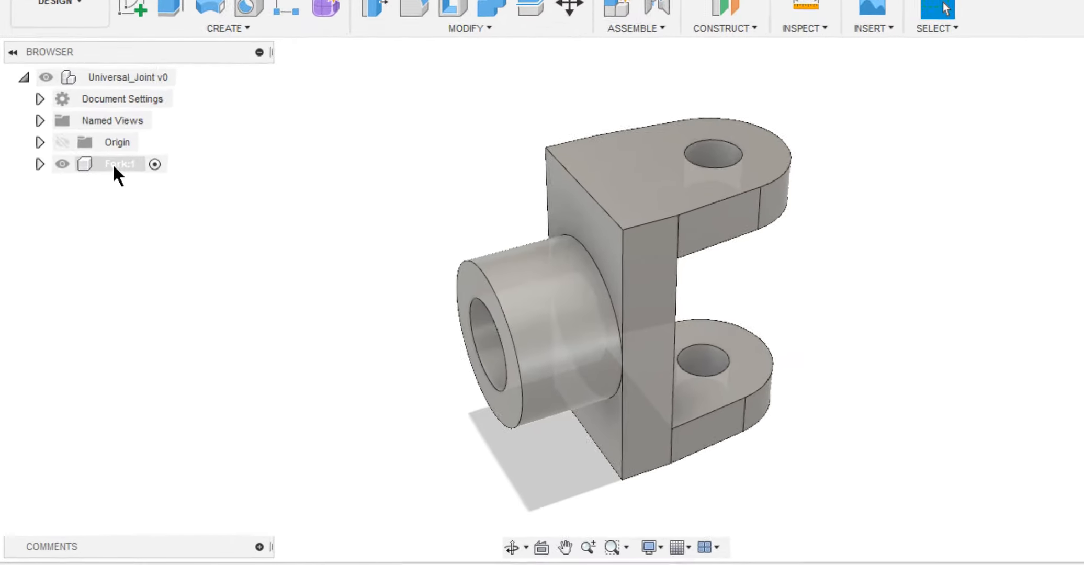
pyautogui.rightClick(114, 165)
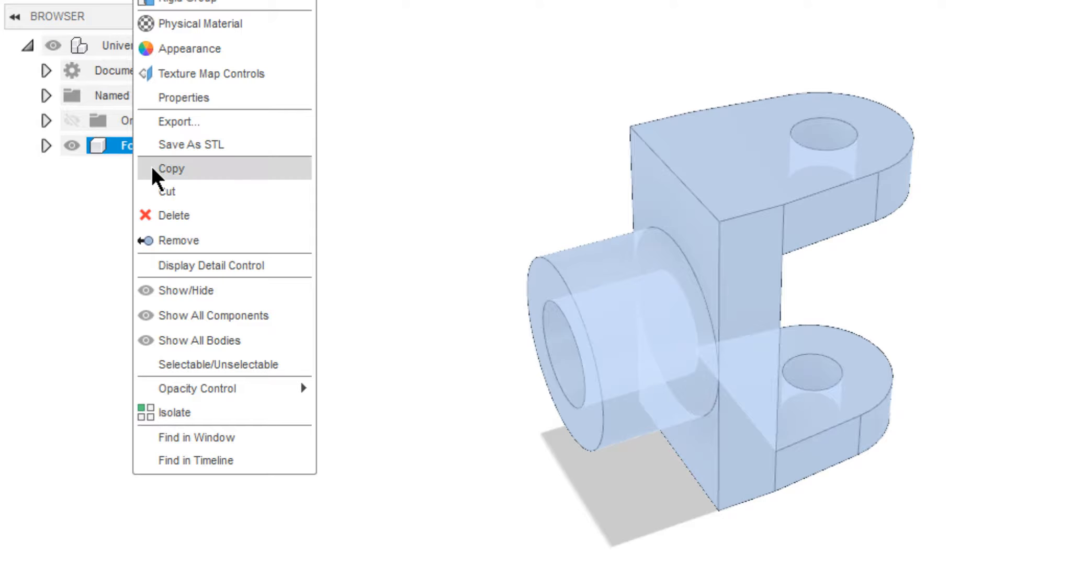
pyautogui.click(131, 188)
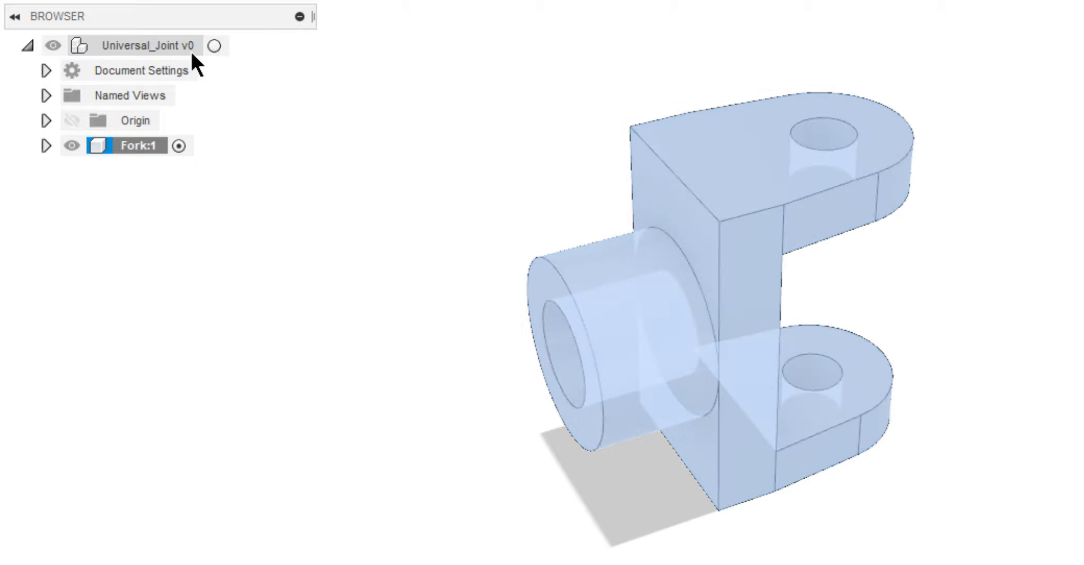
pyautogui.click(209, 47)
pyautogui.rightClick(188, 47)
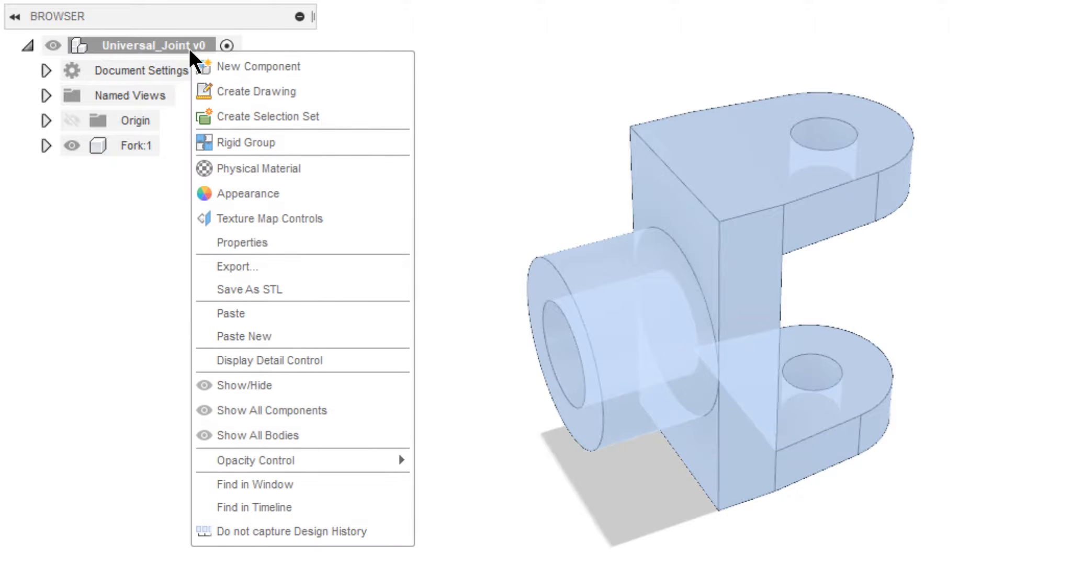
pyautogui.click(257, 312)
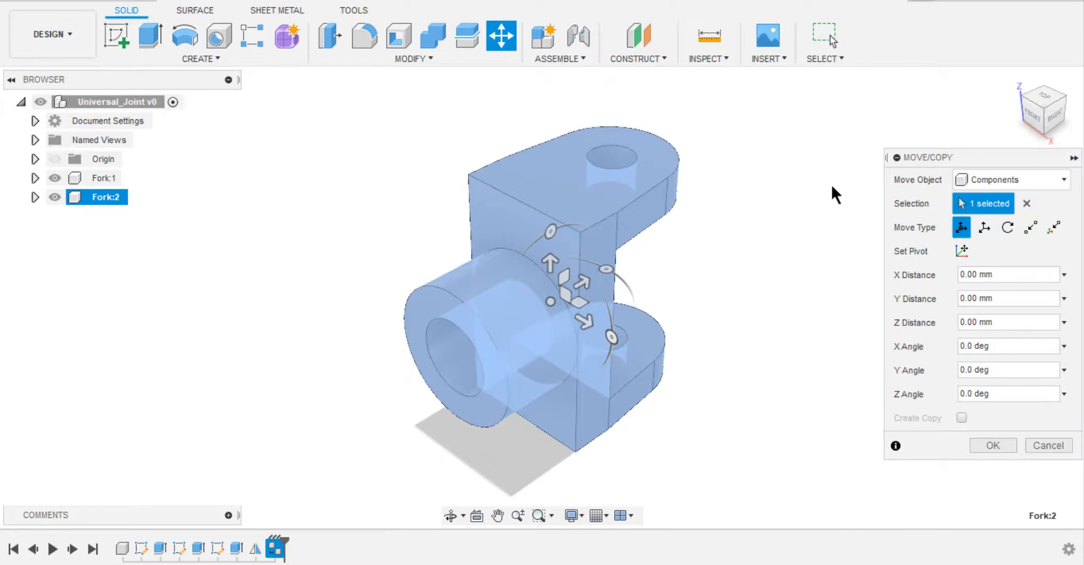
# Move the pasted fork 95 mm along Y, turn it to face the first fork, and rotate it -90 degrees about Y.
pyautogui.moveTo(716, 288); pyautogui.dragTo(944, 147)
pyautogui.moveTo(779, 170); pyautogui.dragTo(802, 157)
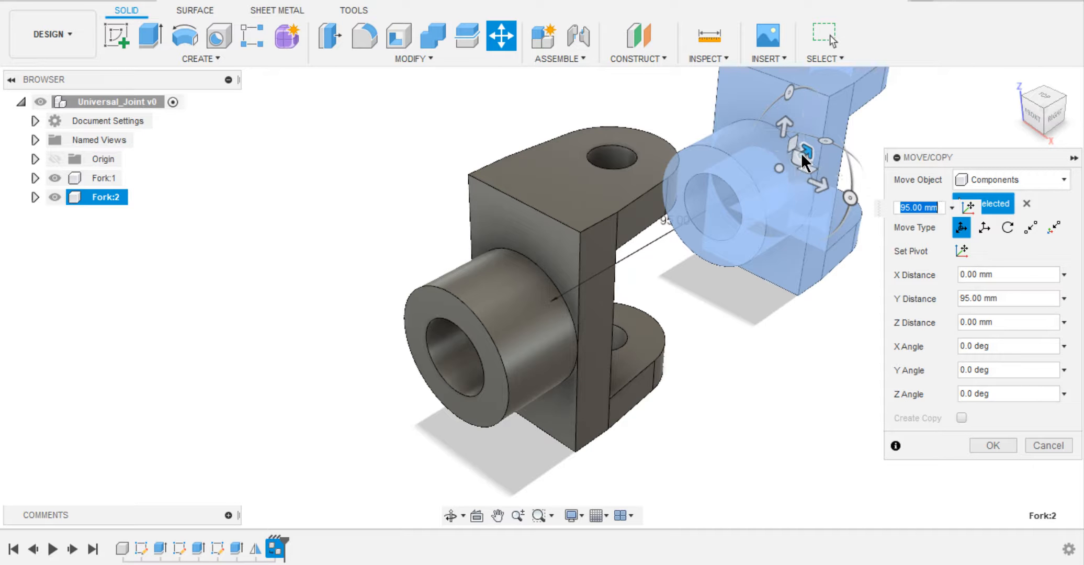
pyautogui.moveTo(805, 160); pyautogui.dragTo(703, 195, button='middle')
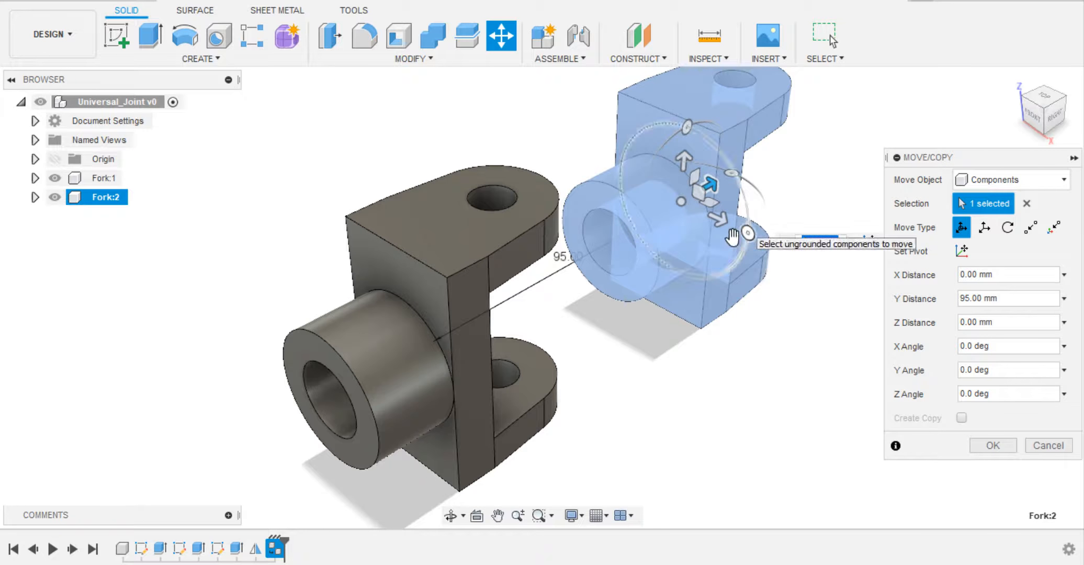
pyautogui.moveTo(730, 173); pyautogui.dragTo(681, 177)
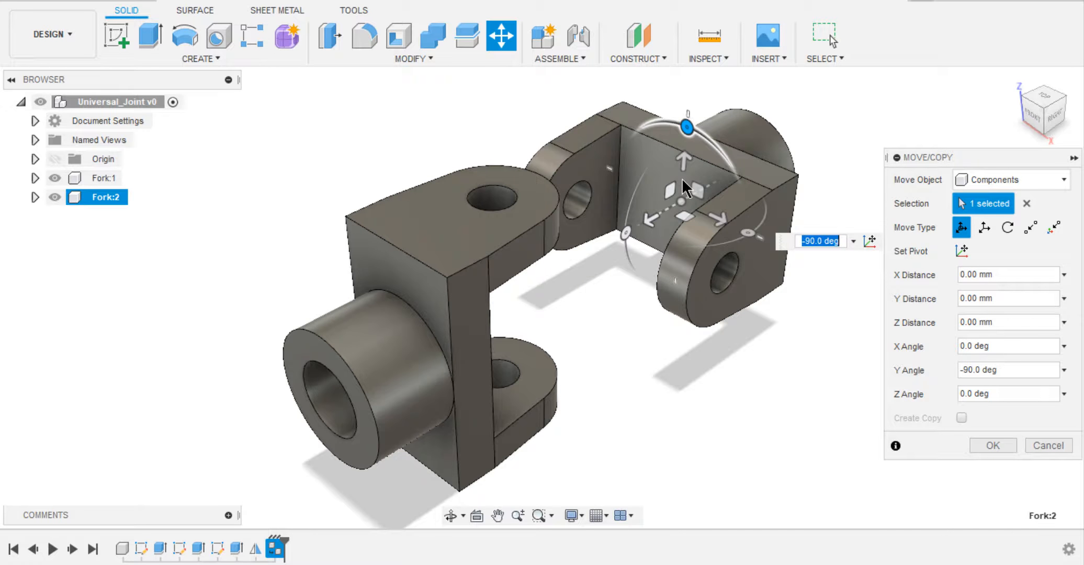
pyautogui.click(1054, 114)
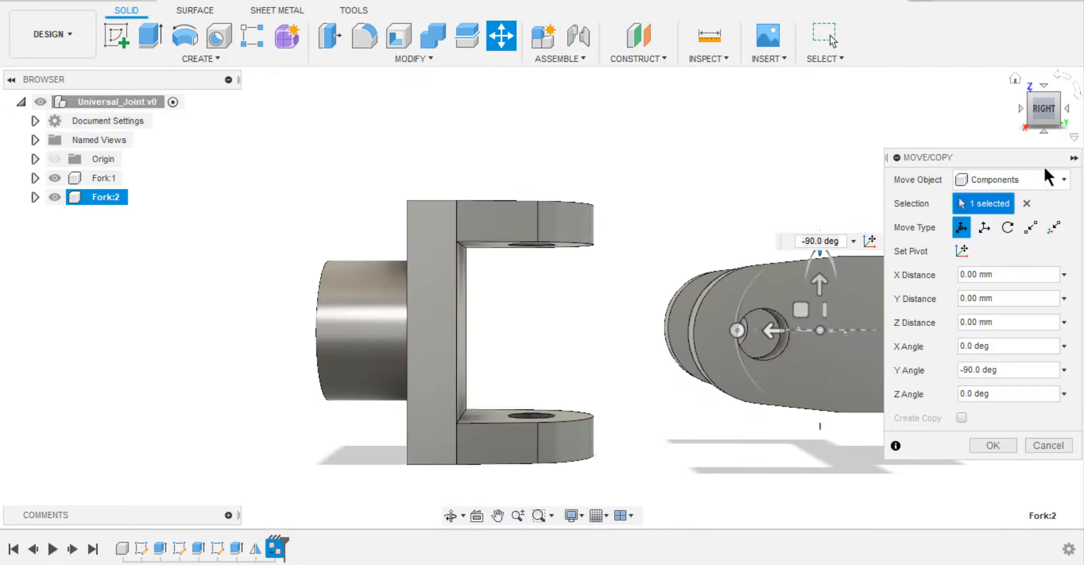
pyautogui.click(998, 446)
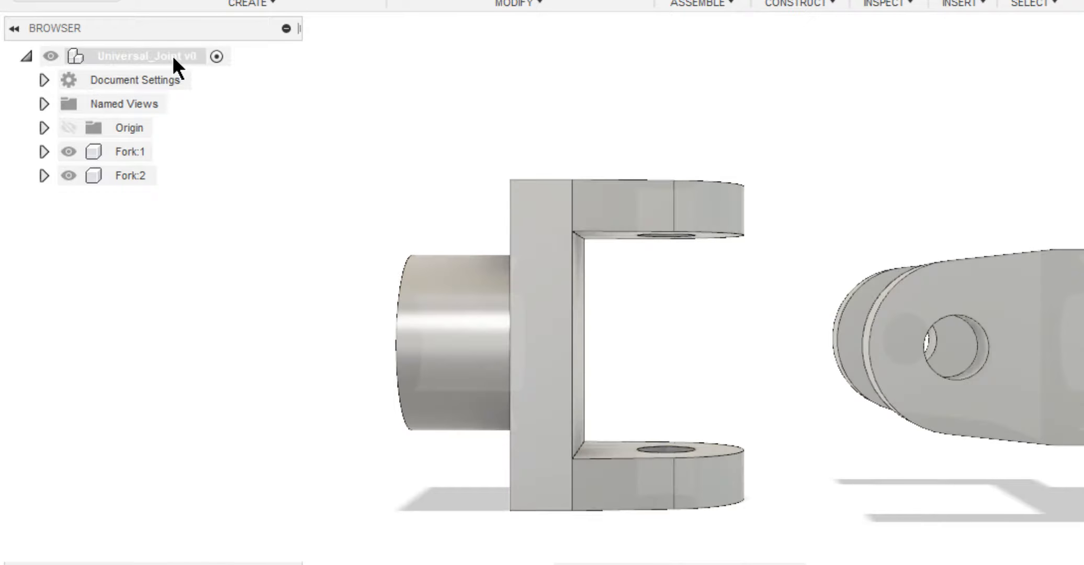
# Create a new component named Central_Block under the top-level assembly and hide both forks.
pyautogui.rightClick(173, 56)
pyautogui.click(187, 79)
pyautogui.doubleClick(147, 203)
pyautogui.write('Central_Block')
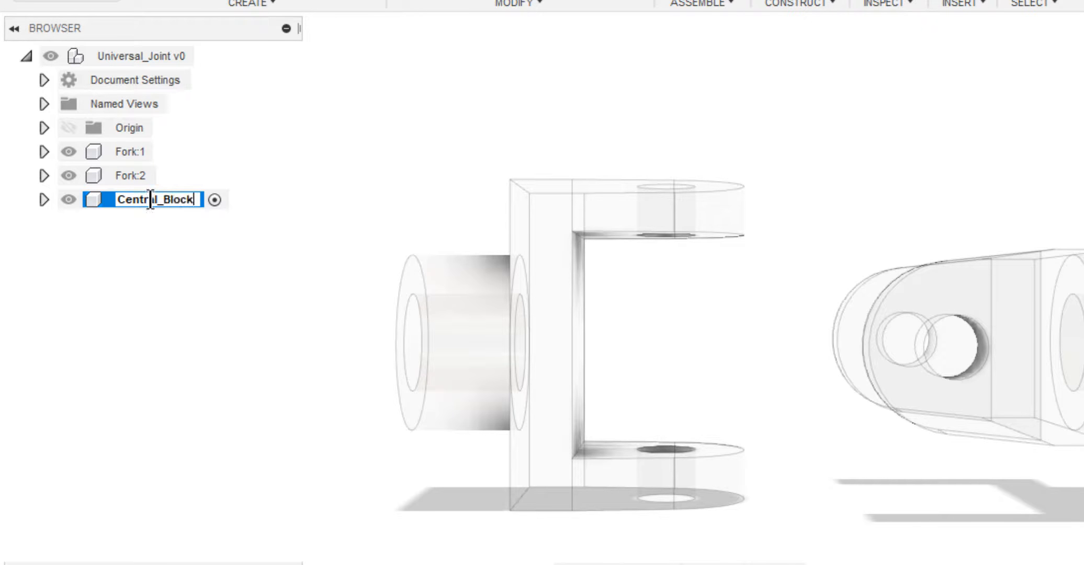
pyautogui.press('Return')
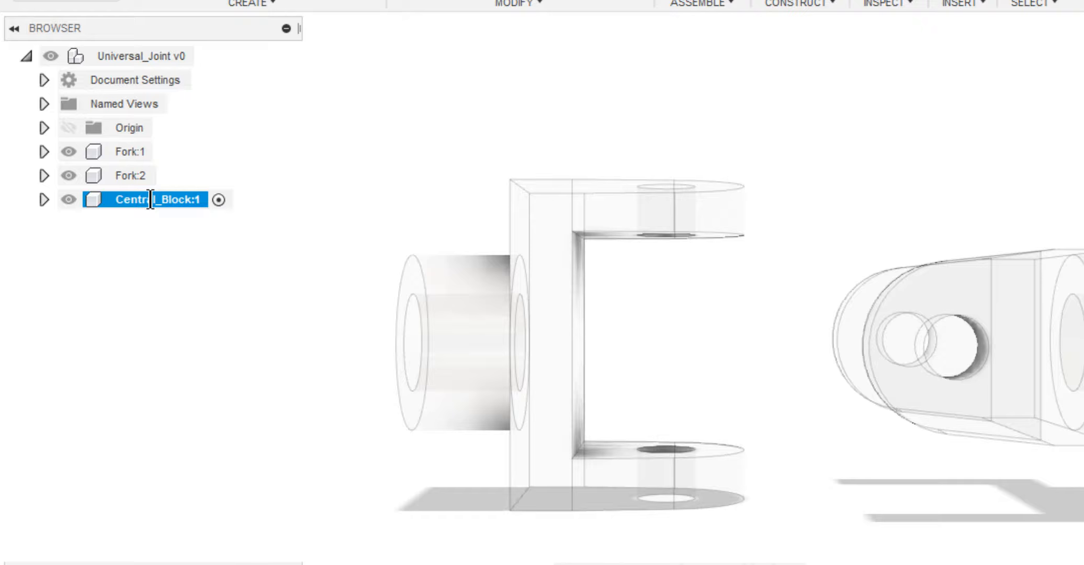
pyautogui.click(68, 174)
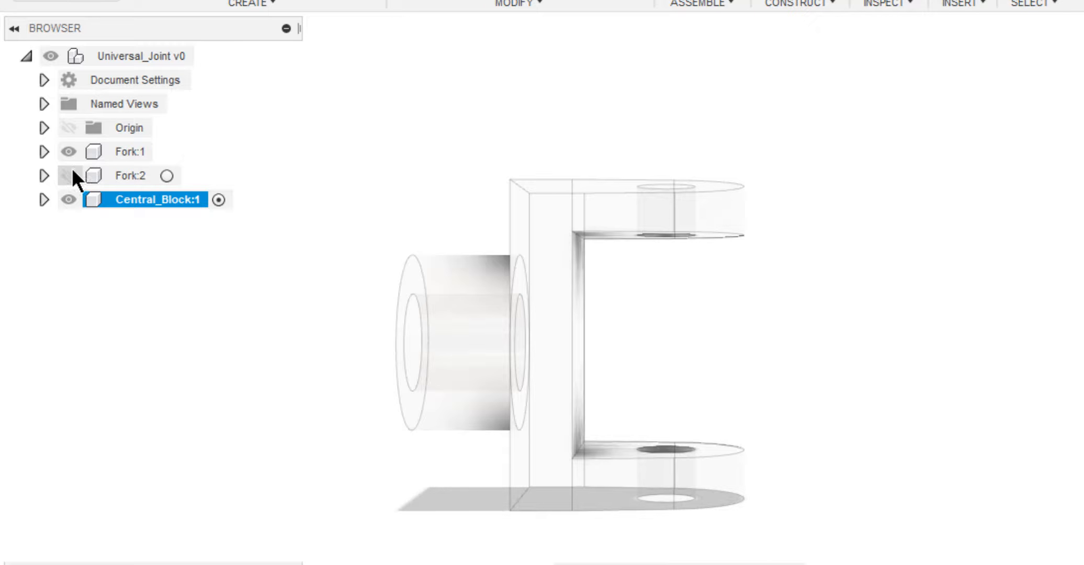
pyautogui.click(68, 152)
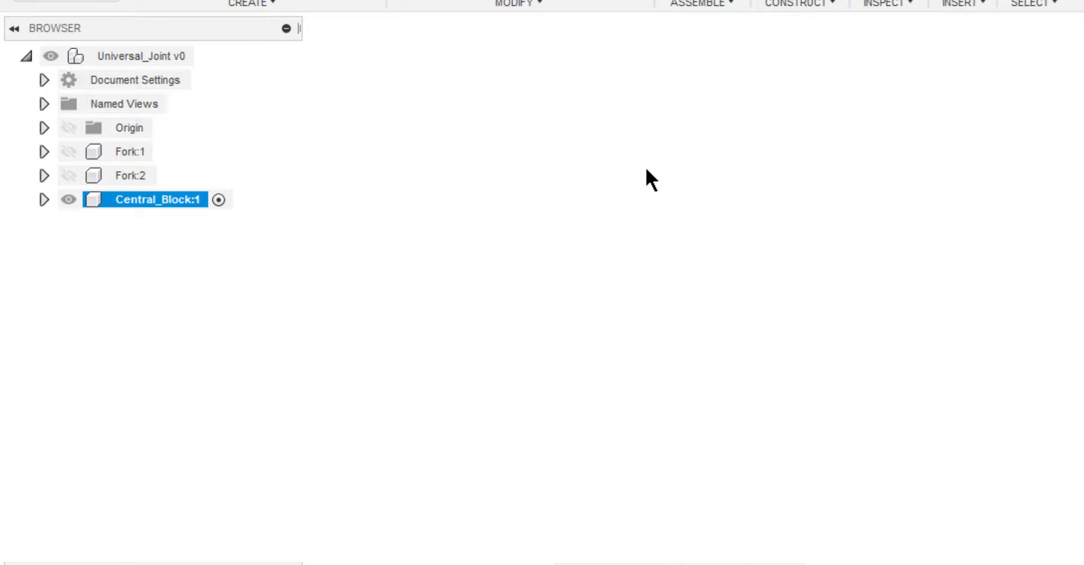
# Sketch two concentric circles centred on the origin of the horizontal XY plane, the inner one about 16 mm in diameter.
pyautogui.moveTo(562, 240); pyautogui.dragTo(506, 117, button='right')
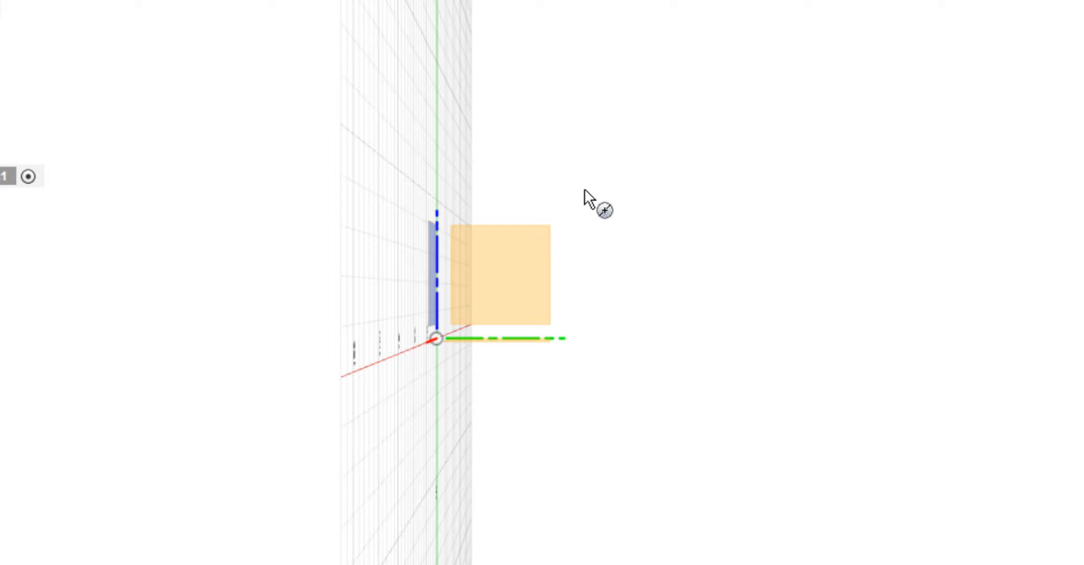
pyautogui.click(502, 349)
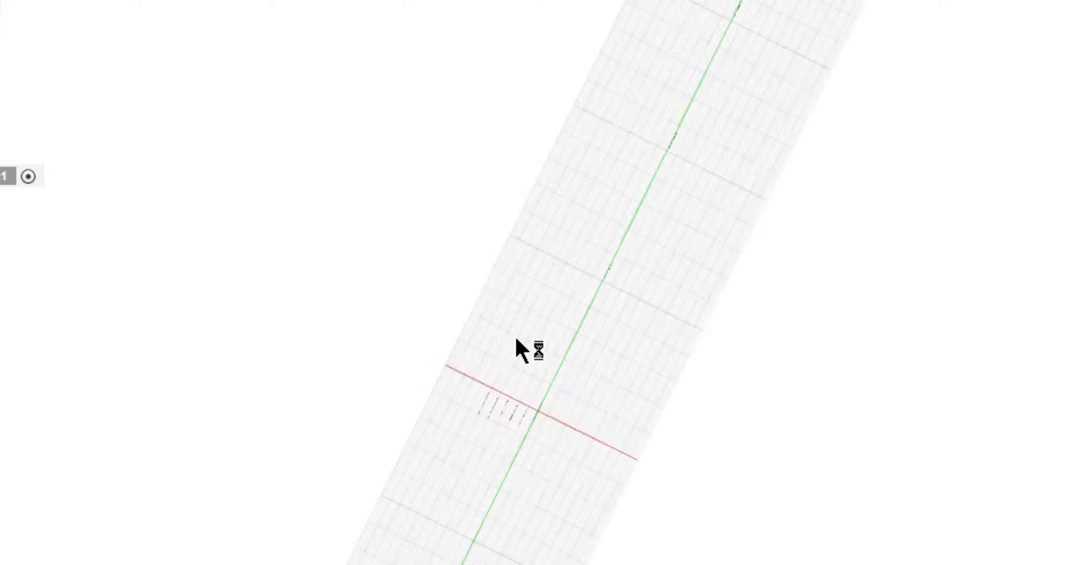
pyautogui.click(552, 291)
pyautogui.click(588, 321)
pyautogui.click(552, 291)
pyautogui.click(611, 369)
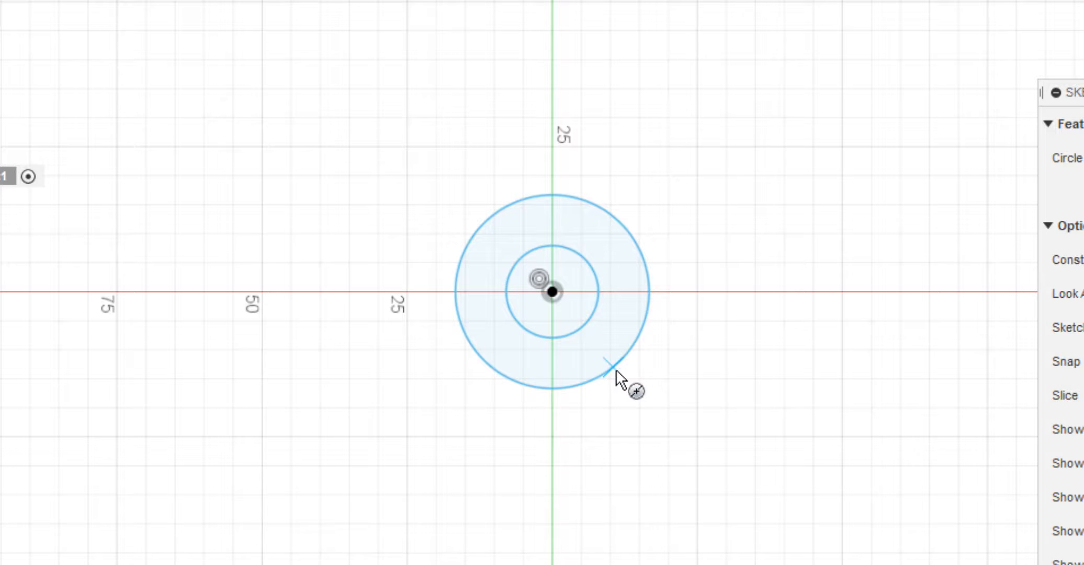
# Dimension the inner circle's diameter as 0.6*d.
pyautogui.press('d')
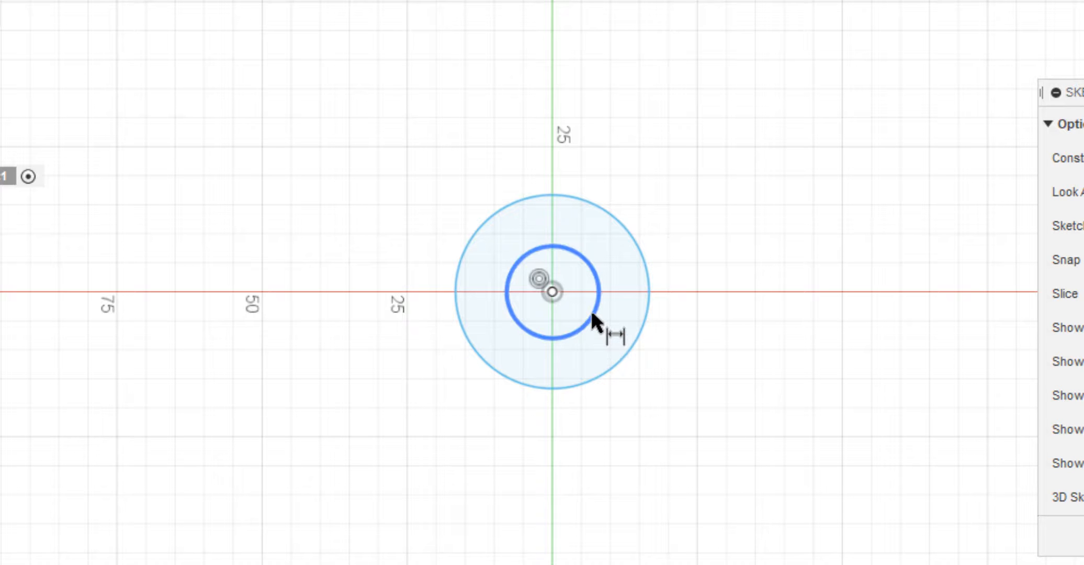
pyautogui.click(590, 317)
pyautogui.click(688, 127)
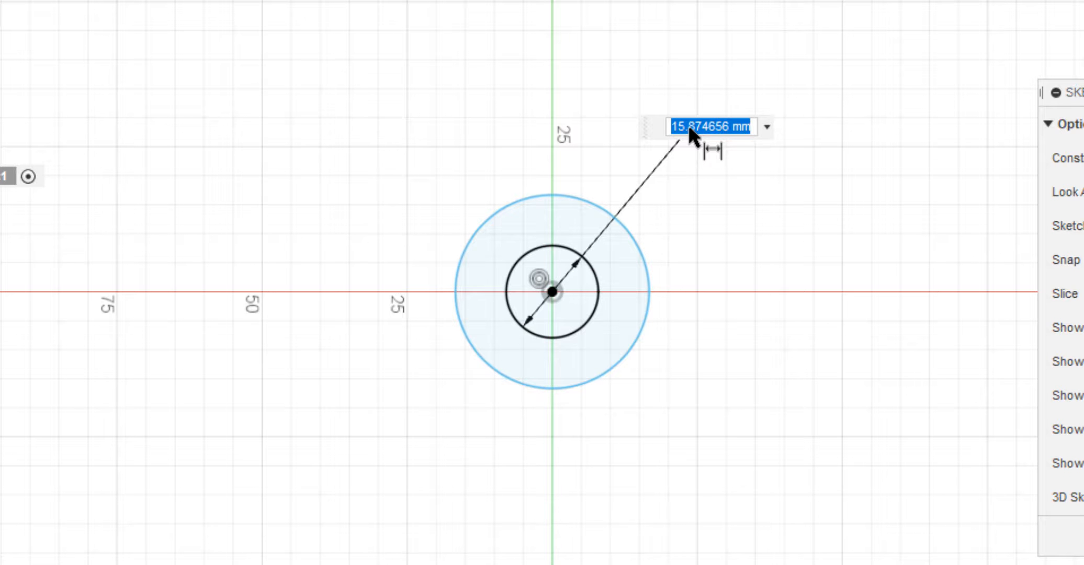
pyautogui.write('0.6*d')
pyautogui.press('Return')
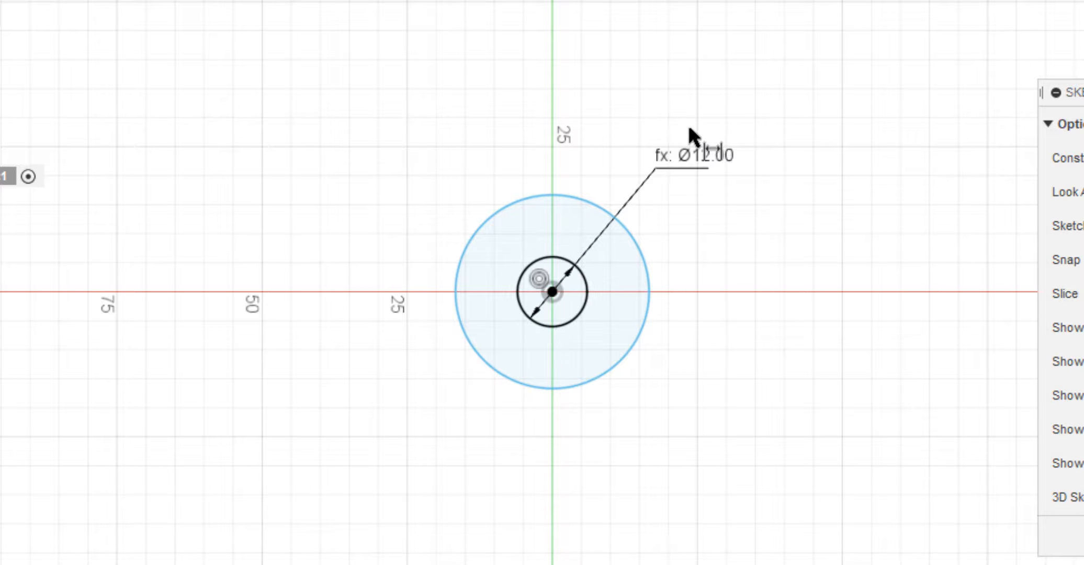
# Dimension the outer circle's diameter as 1.1*d and finish the sketch.
pyautogui.click(649, 248)
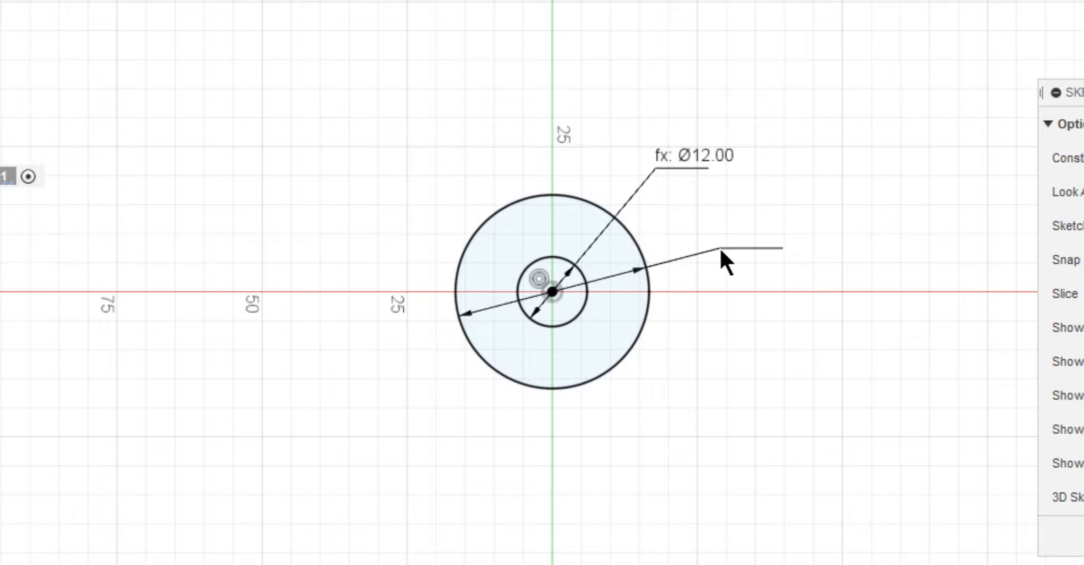
pyautogui.click(719, 250)
pyautogui.write('1.1')
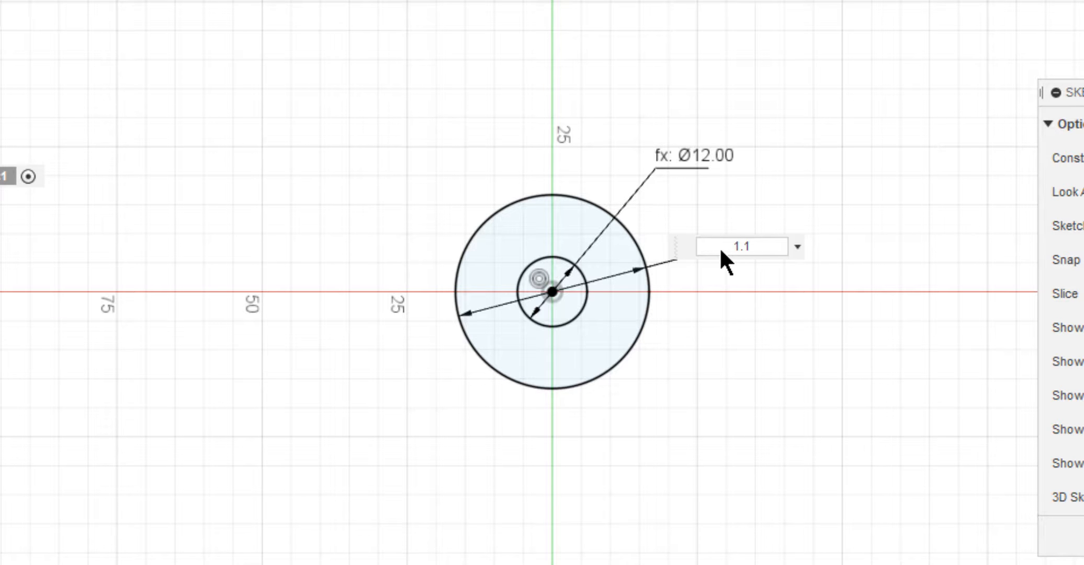
pyautogui.write('*d')
pyautogui.press('Return')
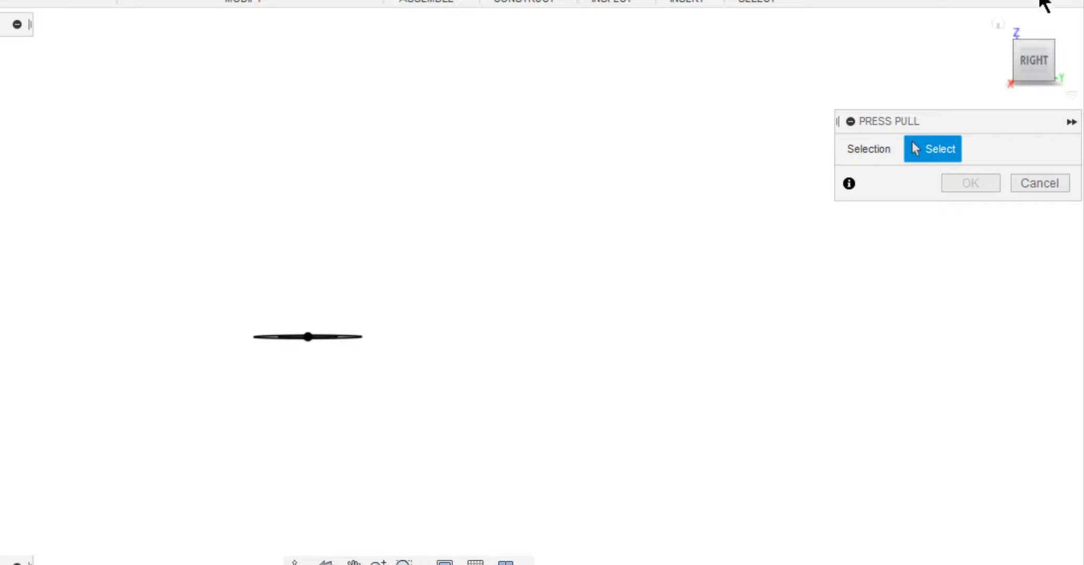
pyautogui.click(998, 24)
# Extrude the ring profile symmetrically as a new body with a whole length of 2.2*d.
pyautogui.click(497, 376)
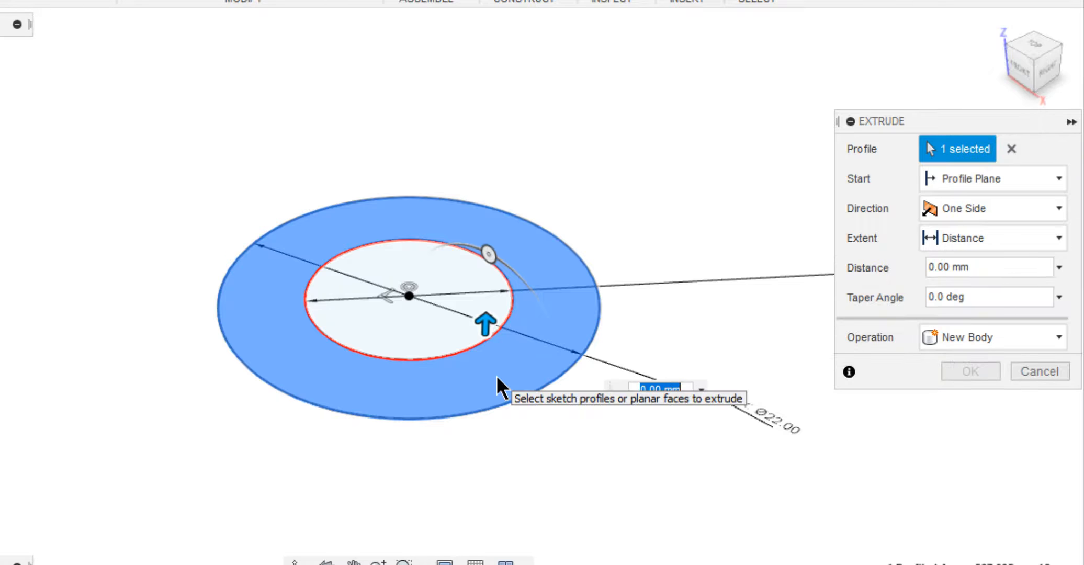
pyautogui.click(932, 205)
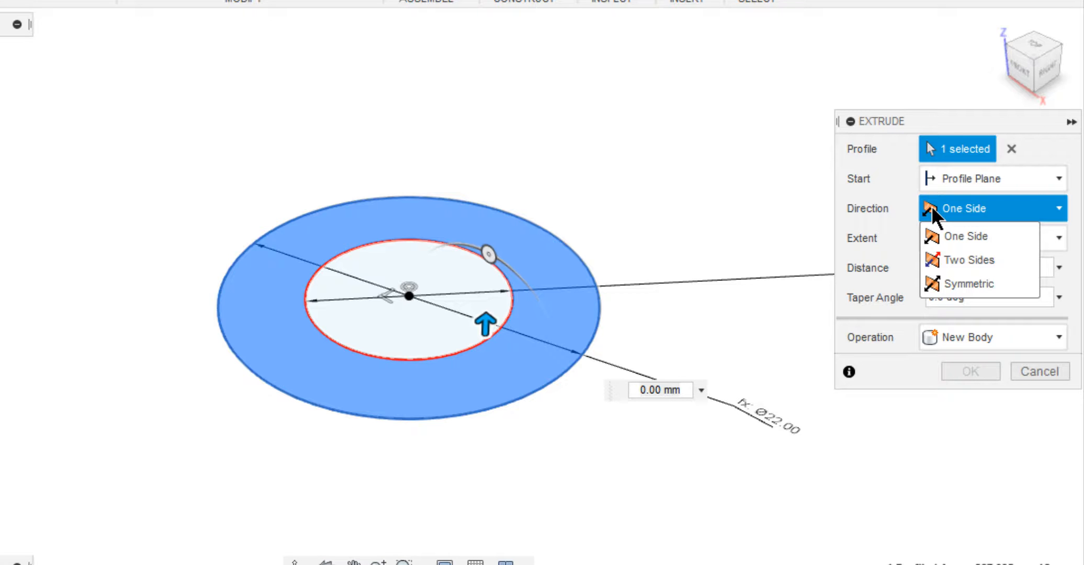
pyautogui.click(949, 284)
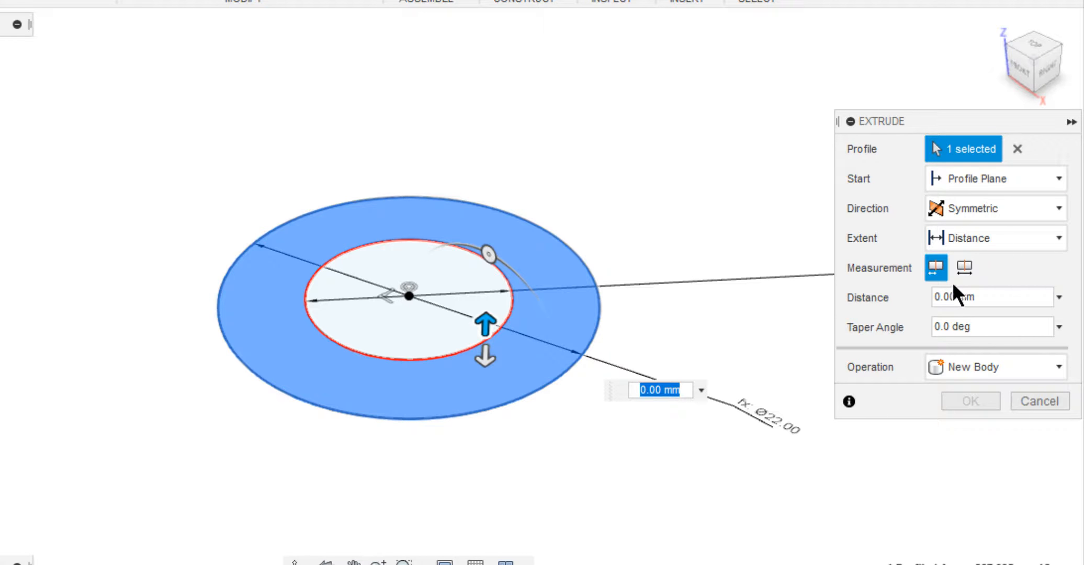
pyautogui.click(963, 264)
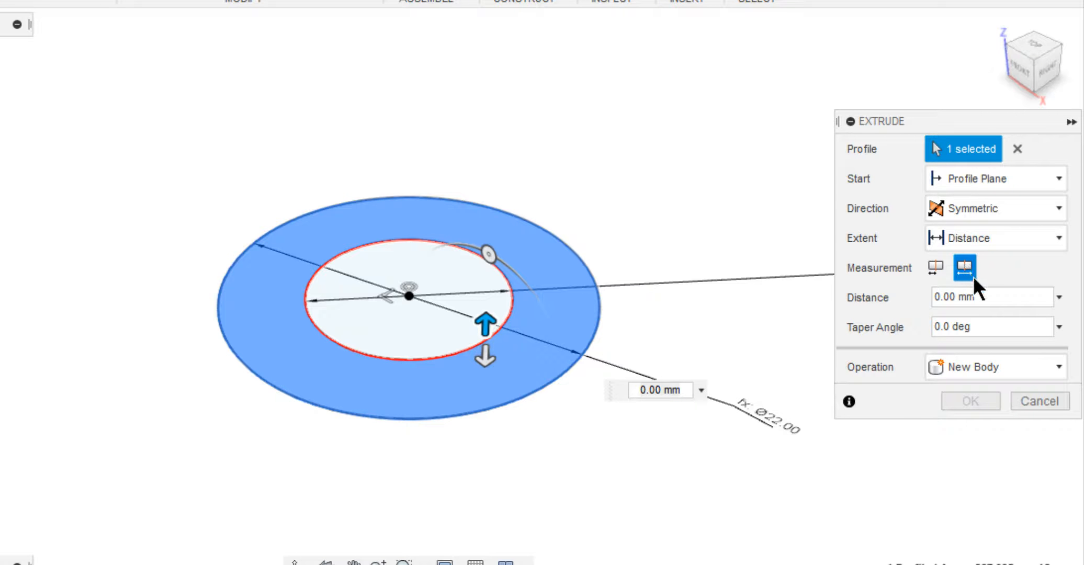
pyautogui.click(986, 297)
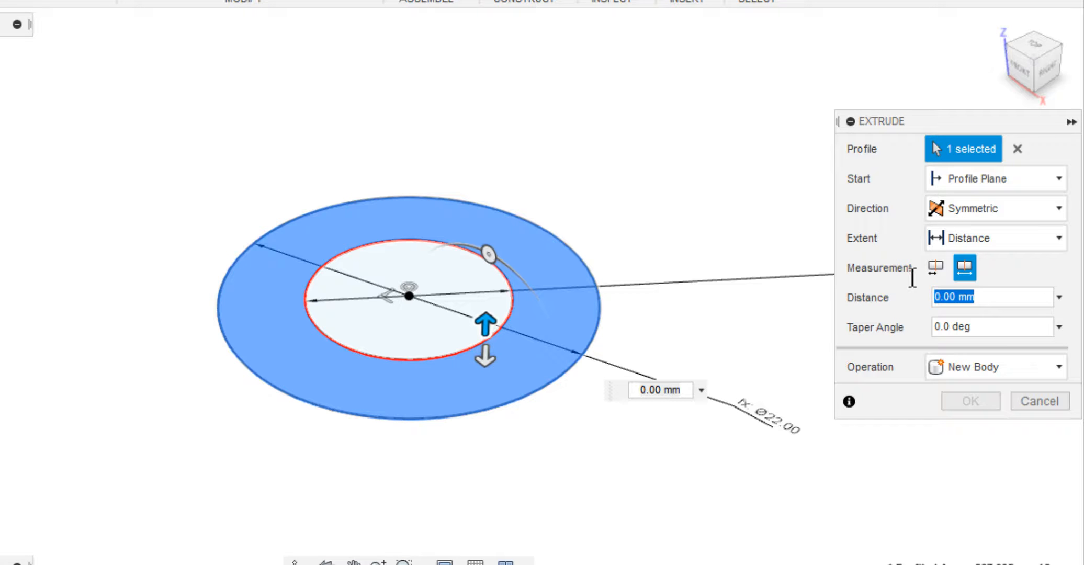
pyautogui.write('2.2*d')
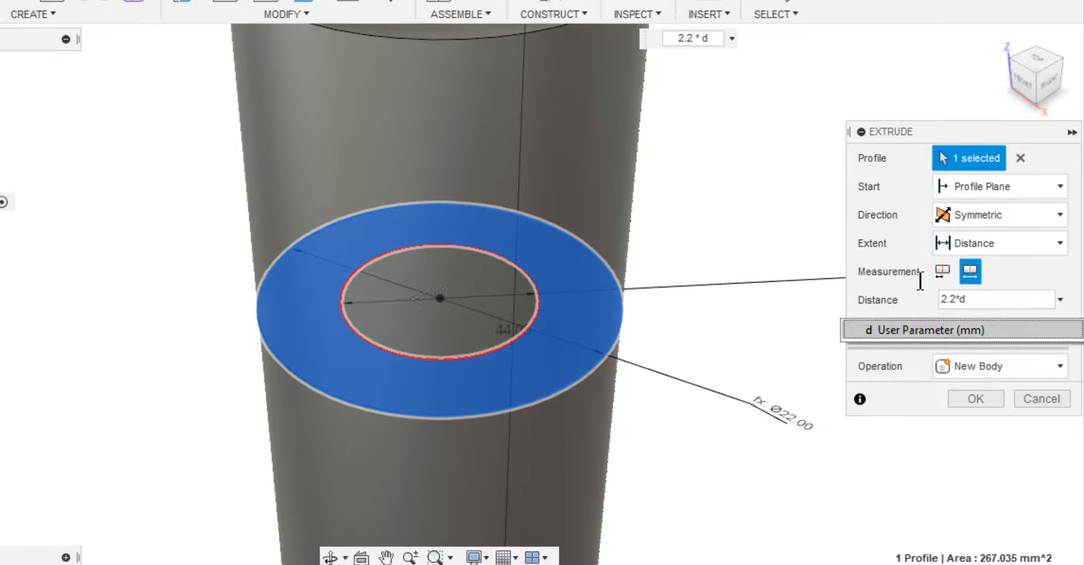
pyautogui.press('Return')
pyautogui.scroll(-5, 925, 283)
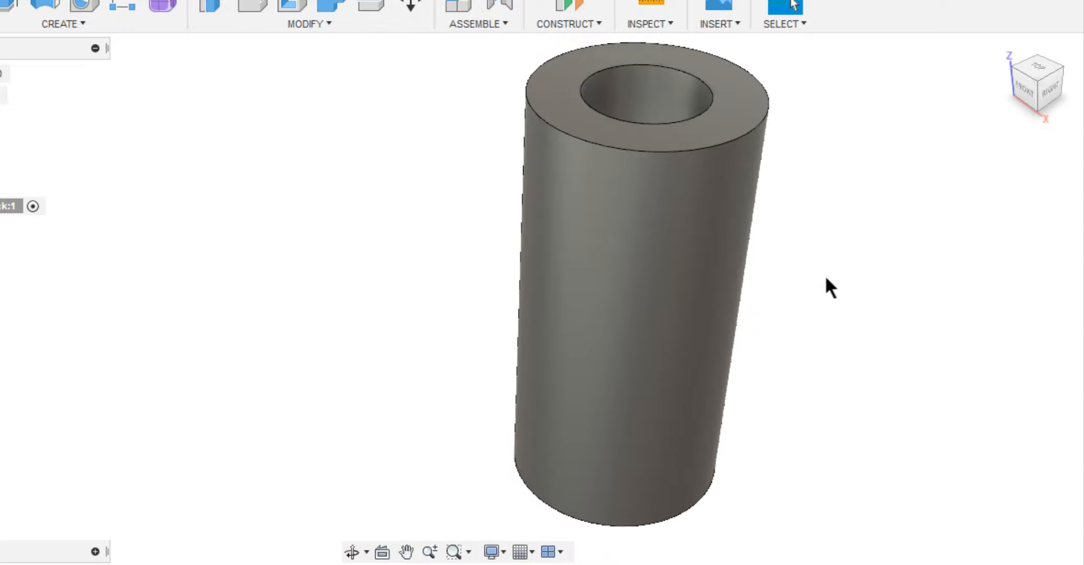
# On the vertical YZ origin plane, sketch two concentric circles centred on the horizontal axis, to the +Y side of the tube.
pyautogui.moveTo(792, 273); pyautogui.dragTo(694, 271, button='middle')
pyautogui.moveTo(798, 113); pyautogui.dragTo(693, 88, button='right')
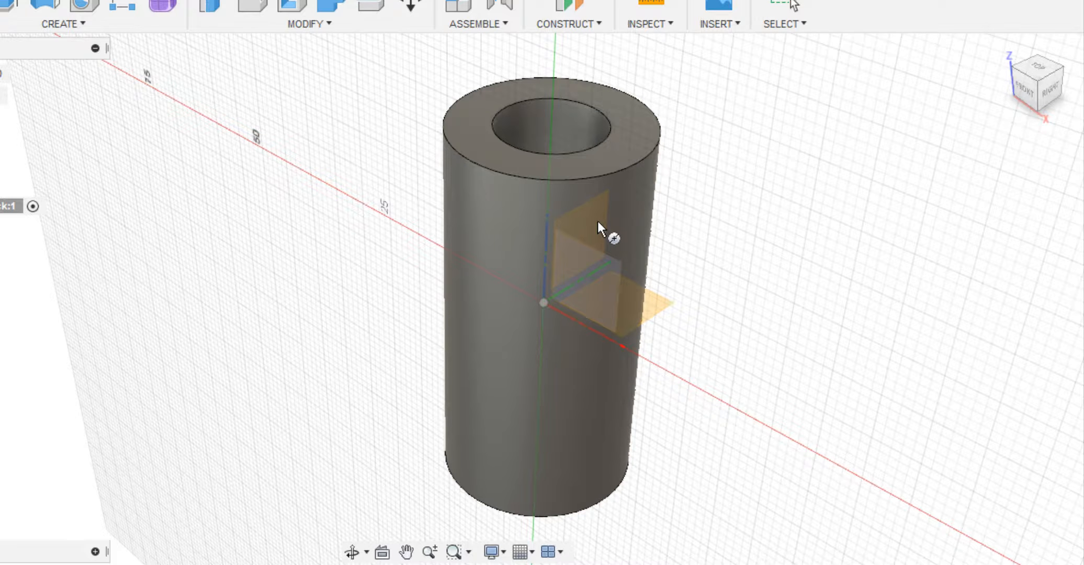
pyautogui.click(599, 222)
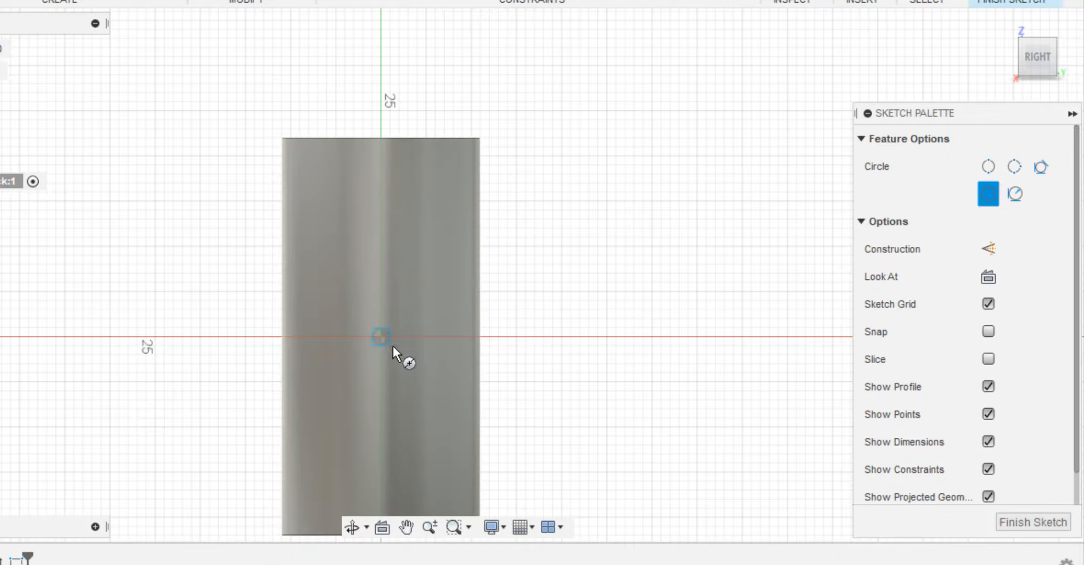
pyautogui.click(535, 336)
pyautogui.click(552, 364)
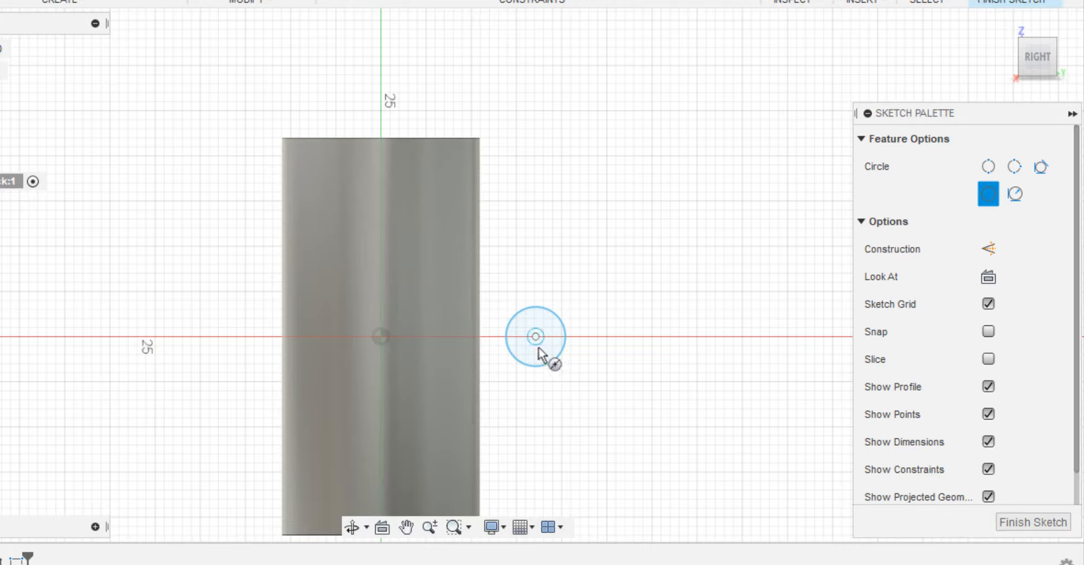
pyautogui.click(535, 336)
pyautogui.click(568, 394)
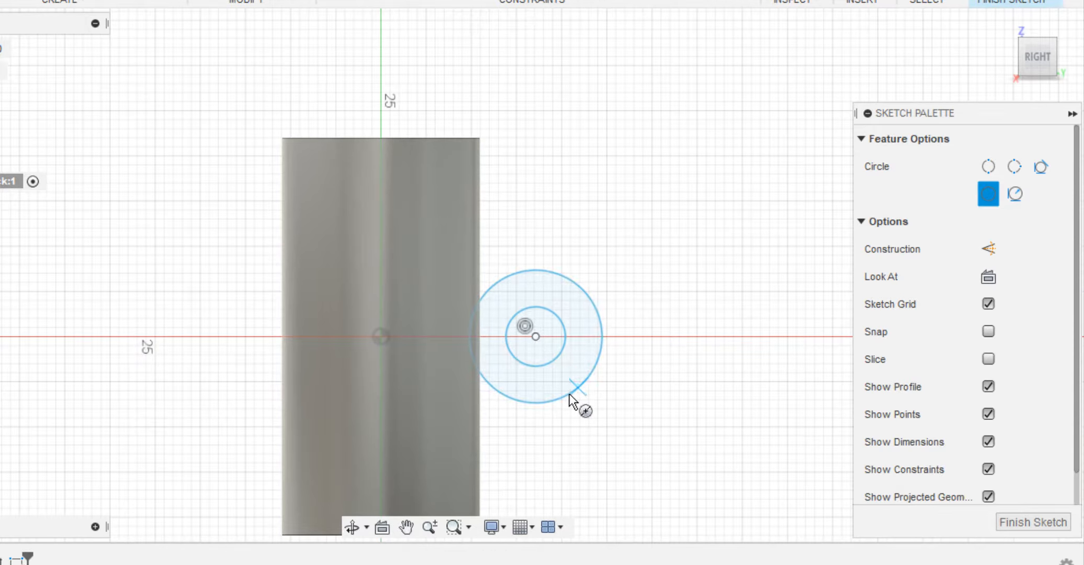
# Dimension the smaller circle beside the tube with a diameter of 0.6*d.
pyautogui.press('d')
pyautogui.click(558, 354)
pyautogui.click(658, 291)
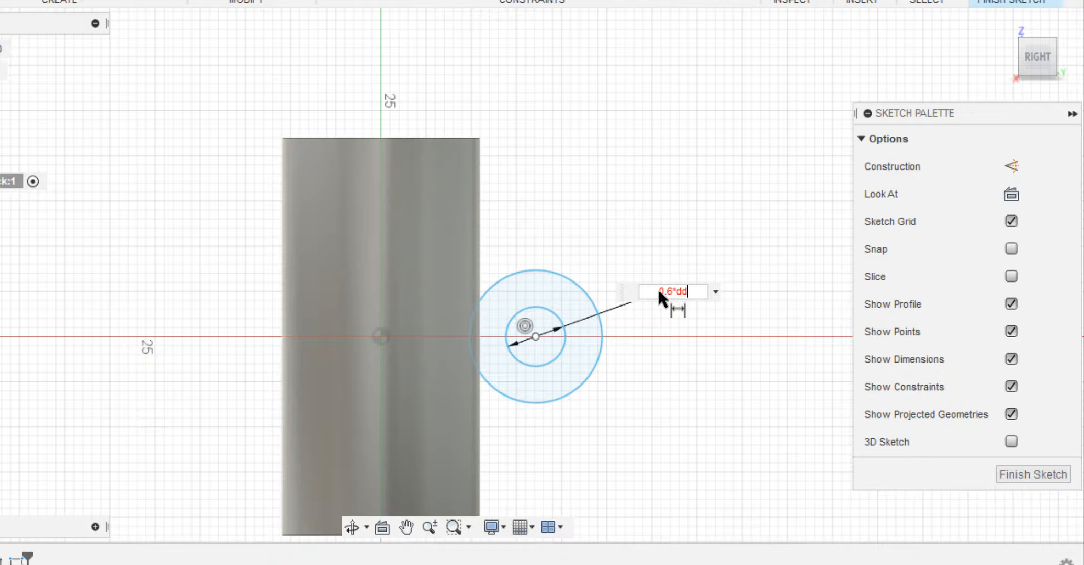
pyautogui.press('Return')
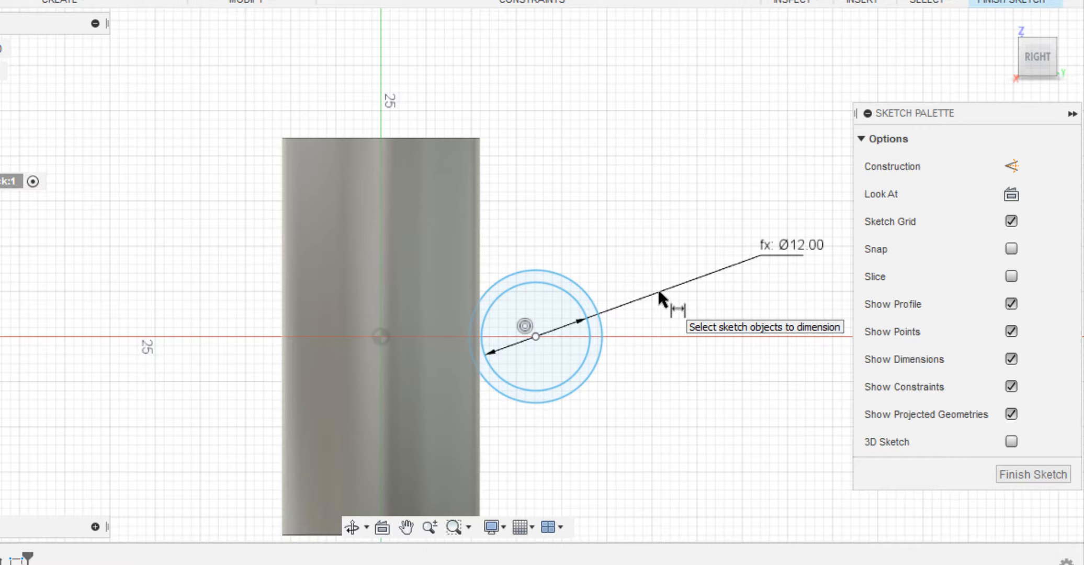
# Dimension the larger circle beside the tube with a diameter of 1.1*d.
pyautogui.click(670, 425)
pyautogui.write('1.')
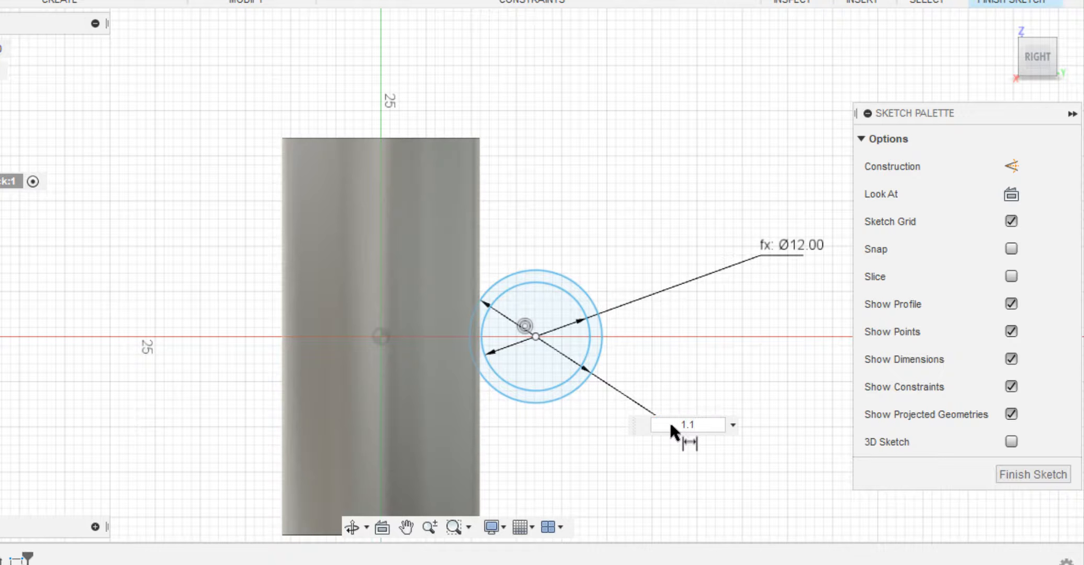
pyautogui.write('1*d')
pyautogui.press('Return')
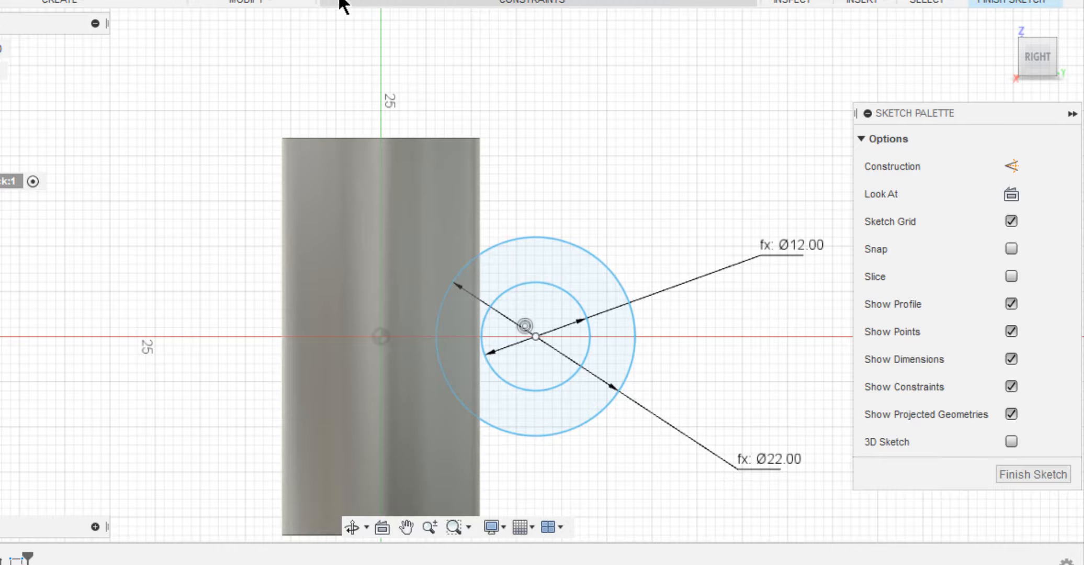
# Set the horizontal distance between the origin and the circles' centre to 0.8*d and finish the sketch.
pyautogui.click(533, 333)
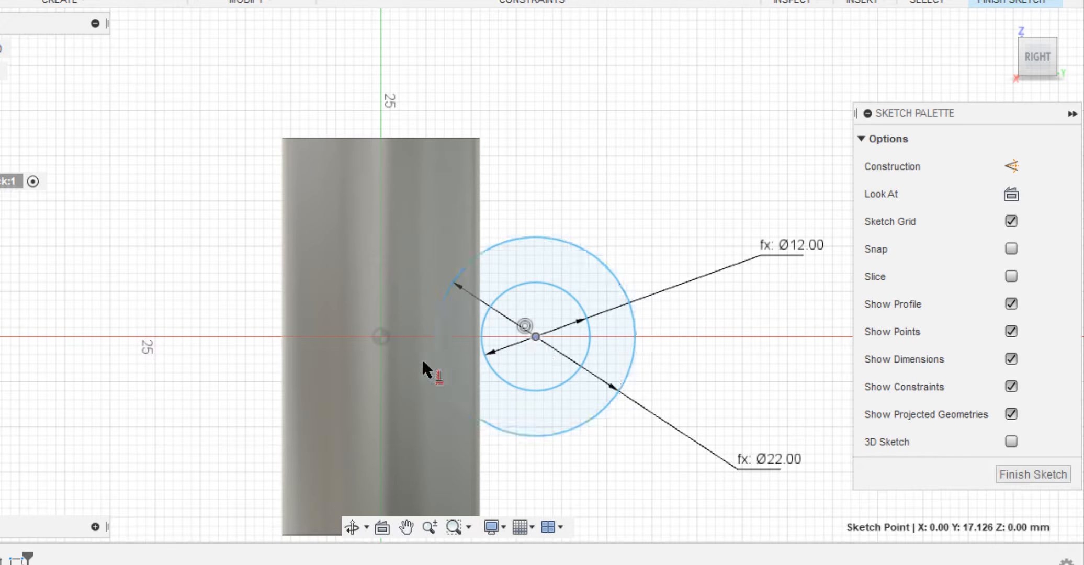
pyautogui.click(381, 336)
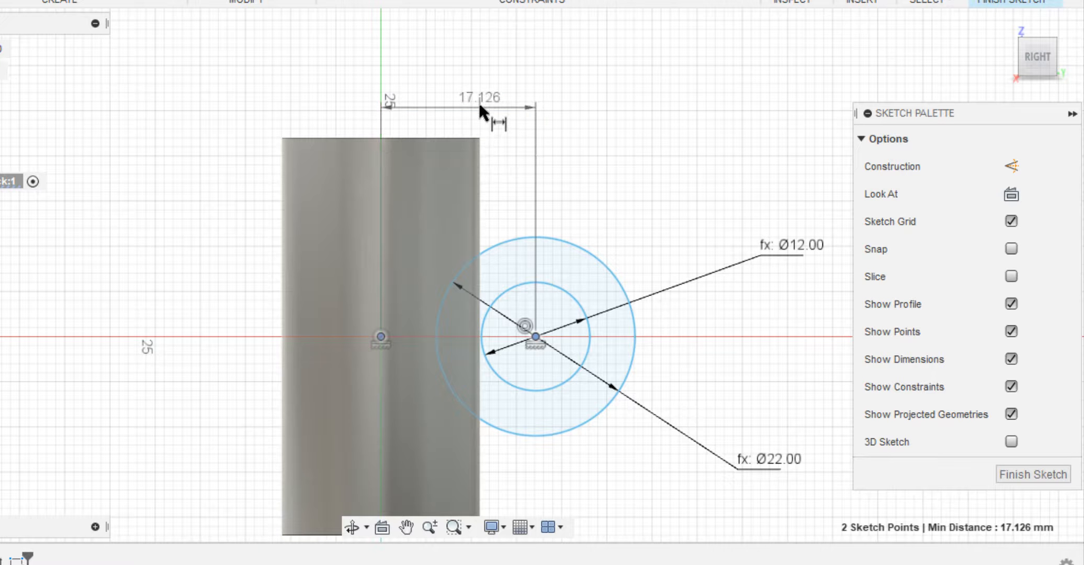
pyautogui.click(479, 104)
pyautogui.write('0.')
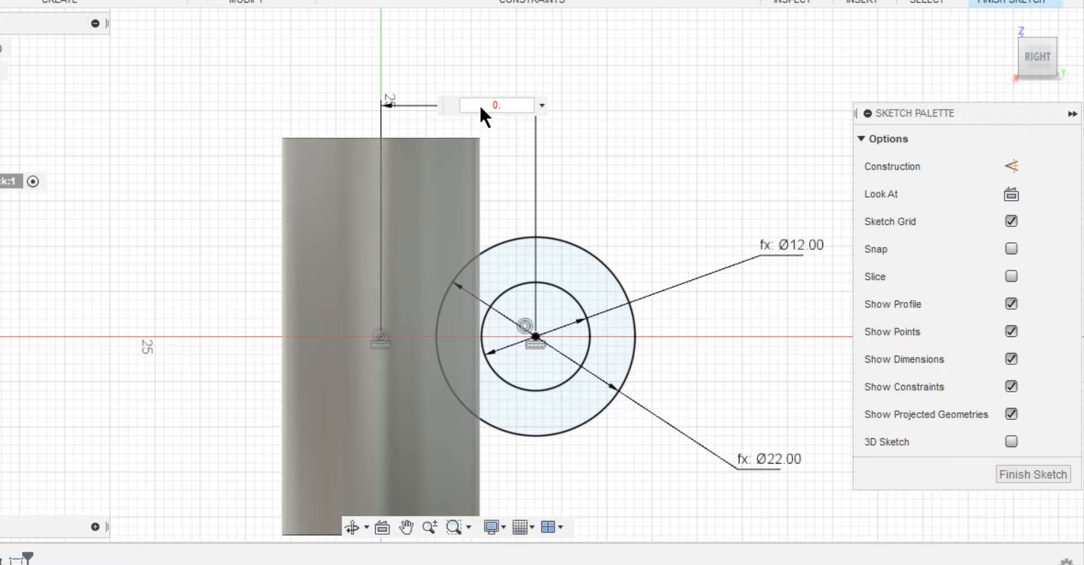
pyautogui.write('8*d')
pyautogui.press('Return')
pyautogui.click(992, 3)
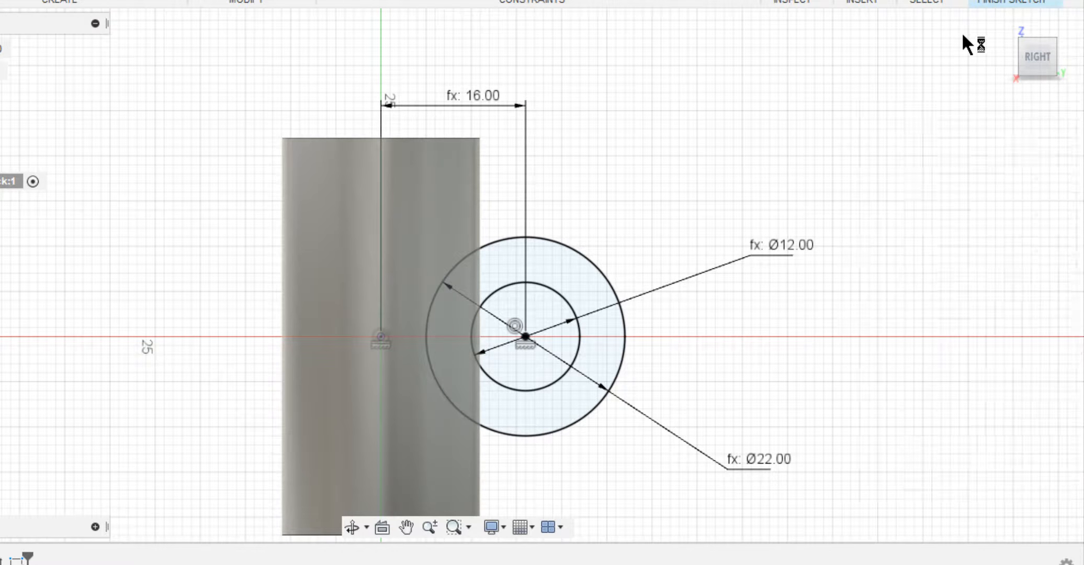
# Extrude the second ring profile symmetrically with a whole length of 2.2*d, joining it to the first tube.
pyautogui.press('q')
pyautogui.click(672, 159)
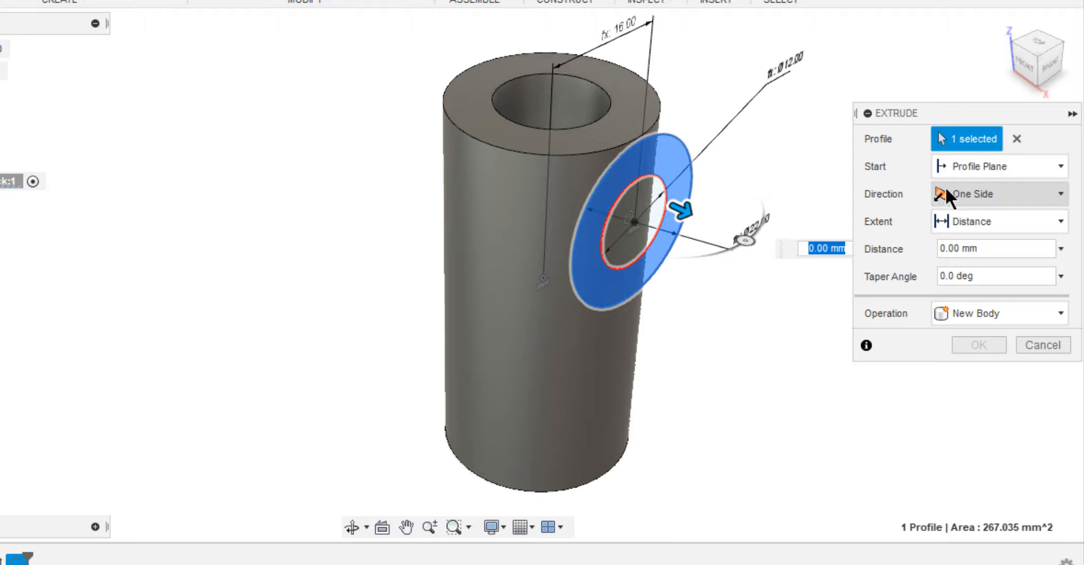
pyautogui.click(946, 193)
pyautogui.click(967, 264)
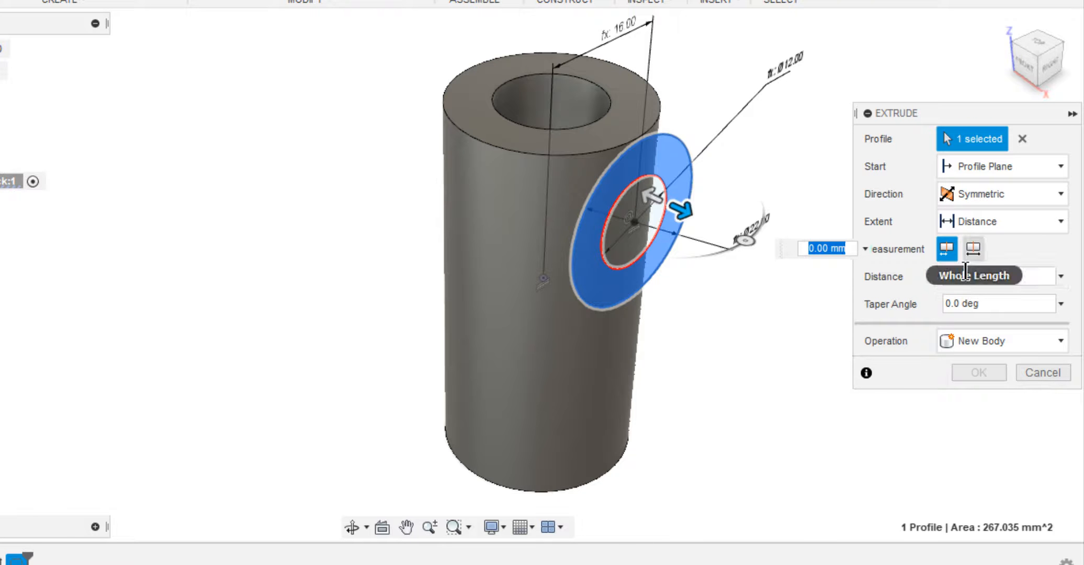
pyautogui.click(973, 249)
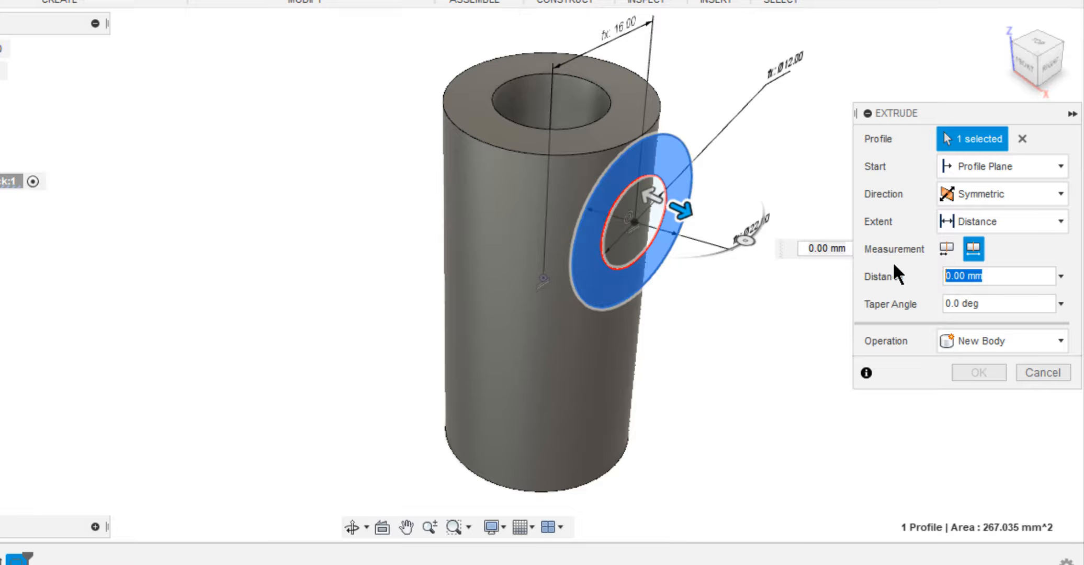
pyautogui.write('2.2')
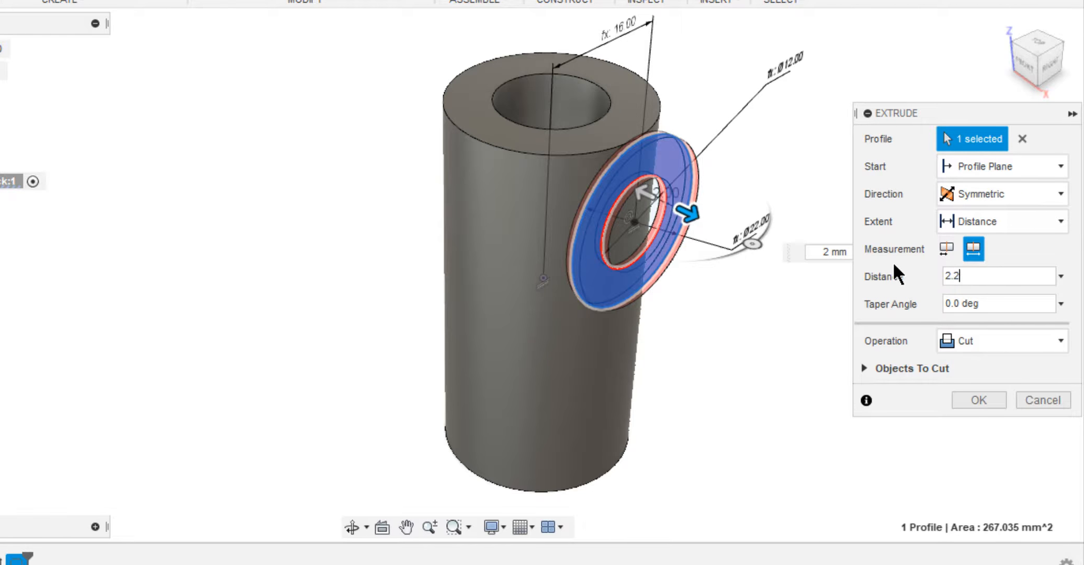
pyautogui.write('*d')
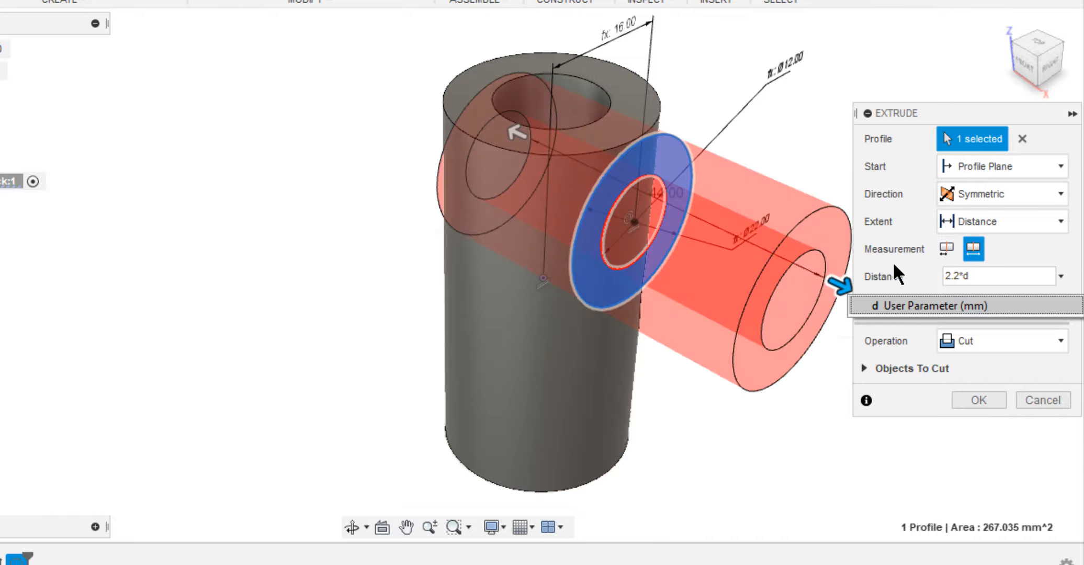
pyautogui.click(981, 342)
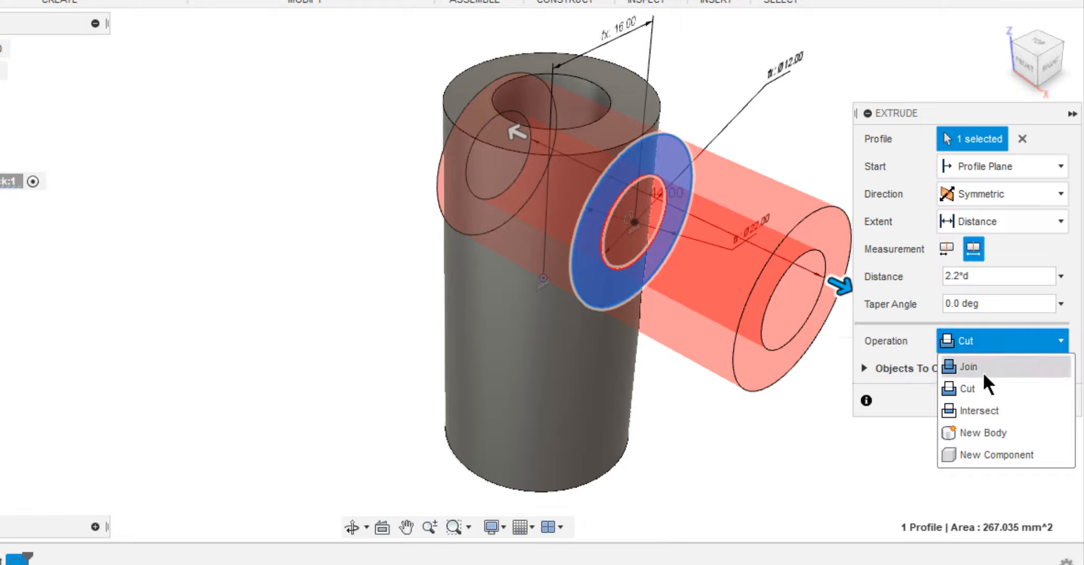
pyautogui.click(983, 371)
pyautogui.click(978, 373)
# Examine the crossed tubes from several angles to see how their bores intersect.
pyautogui.moveTo(935, 342); pyautogui.dragTo(767, 354, button='middle')
pyautogui.keyDown('shift'); pyautogui.moveTo(701, 301); pyautogui.dragTo(481, 374, button='middle'); pyautogui.keyUp('shift')
pyautogui.click(365, 521)
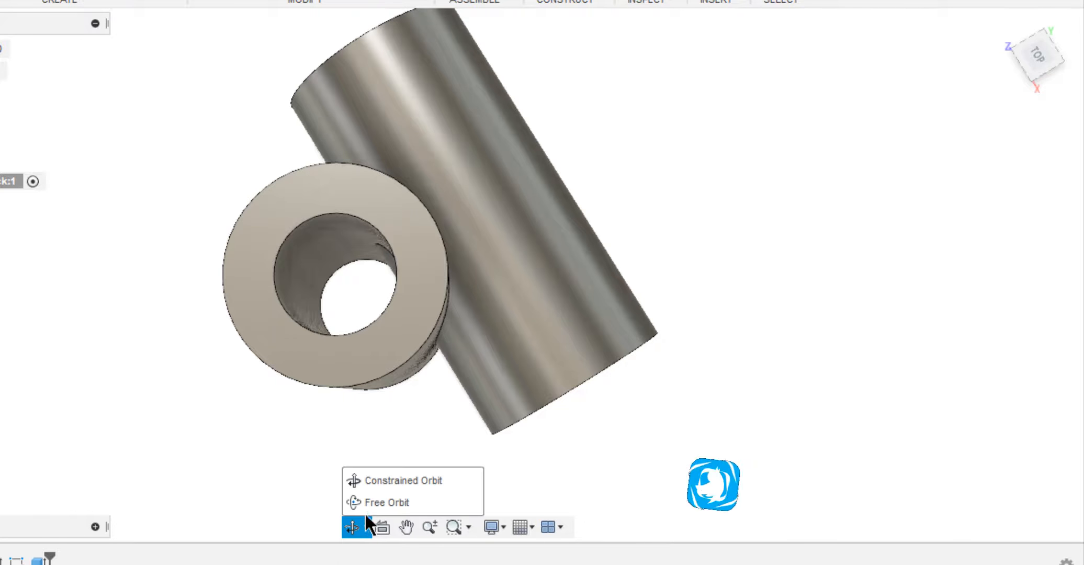
pyautogui.click(371, 503)
pyautogui.moveTo(368, 496); pyautogui.dragTo(374, 438)
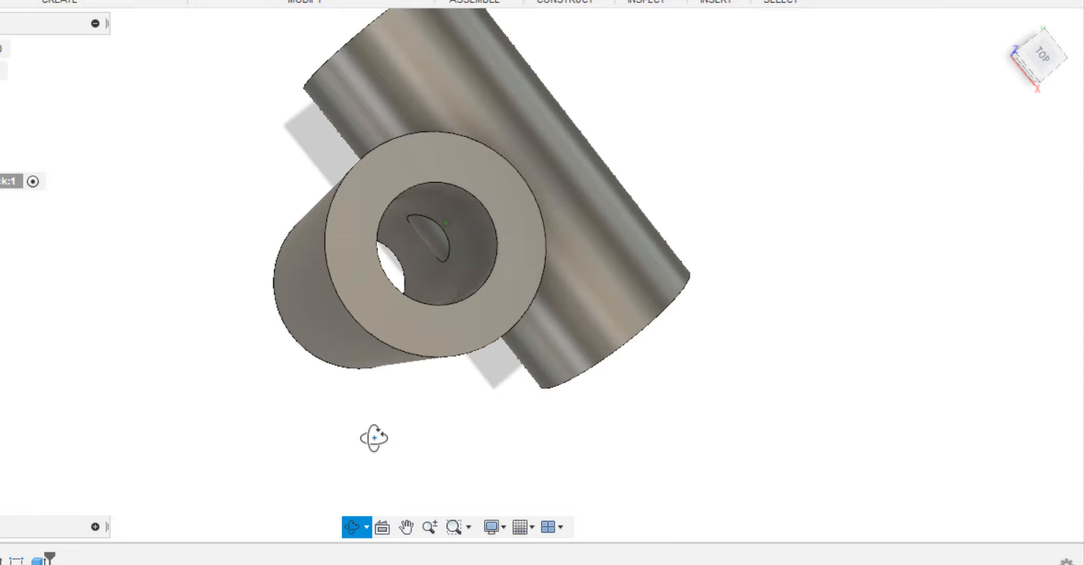
pyautogui.keyDown('shift'); pyautogui.moveTo(374, 437); pyautogui.dragTo(374, 437, button='middle'); pyautogui.keyUp('shift')
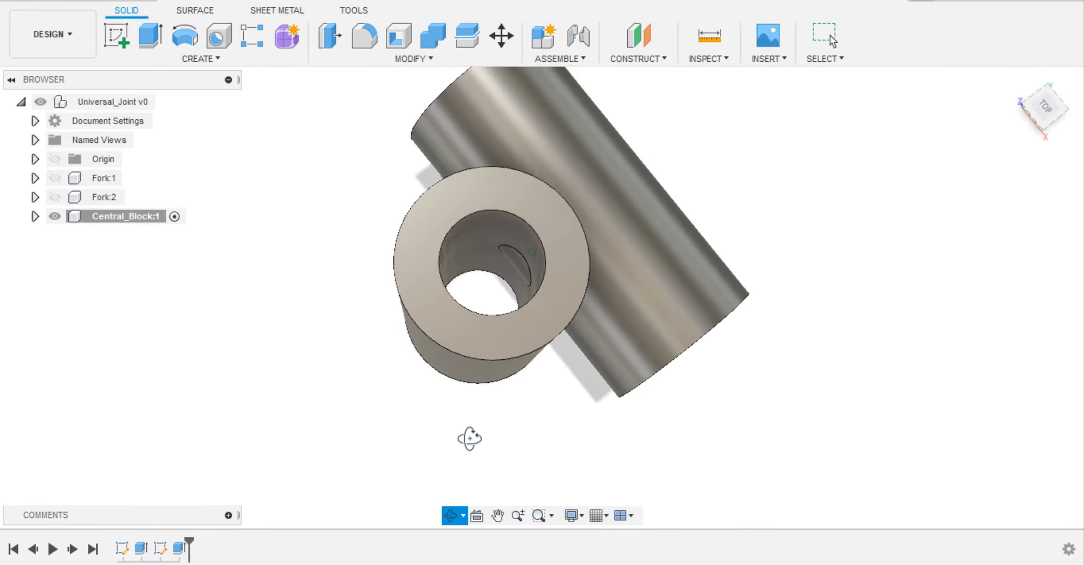
pyautogui.press('Escape')
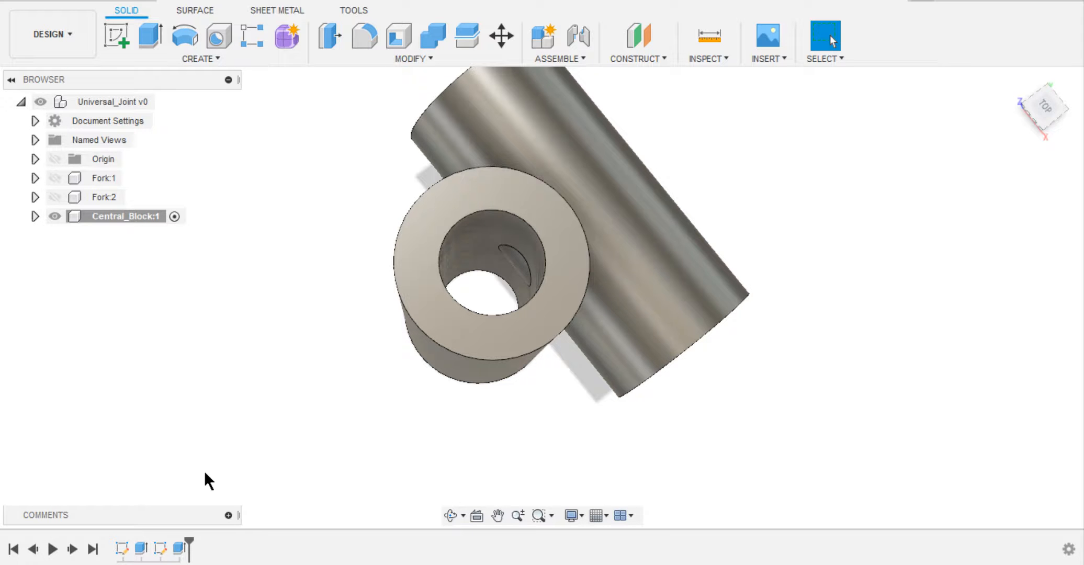
# Edit the first tube's extrusion to include the inner circle profile, making it a solid cylinder.
pyautogui.rightClick(140, 548)
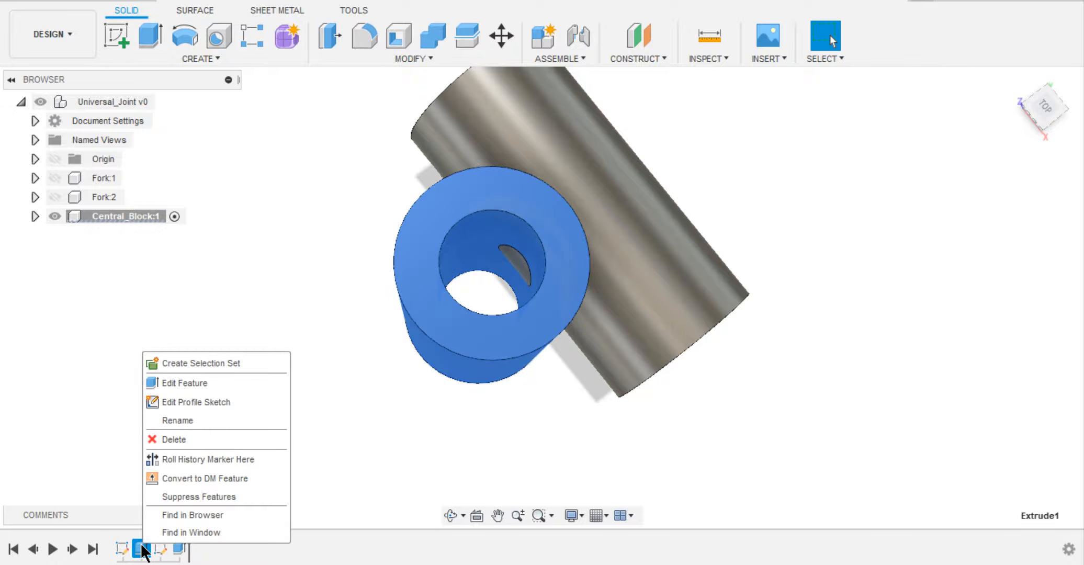
pyautogui.click(183, 384)
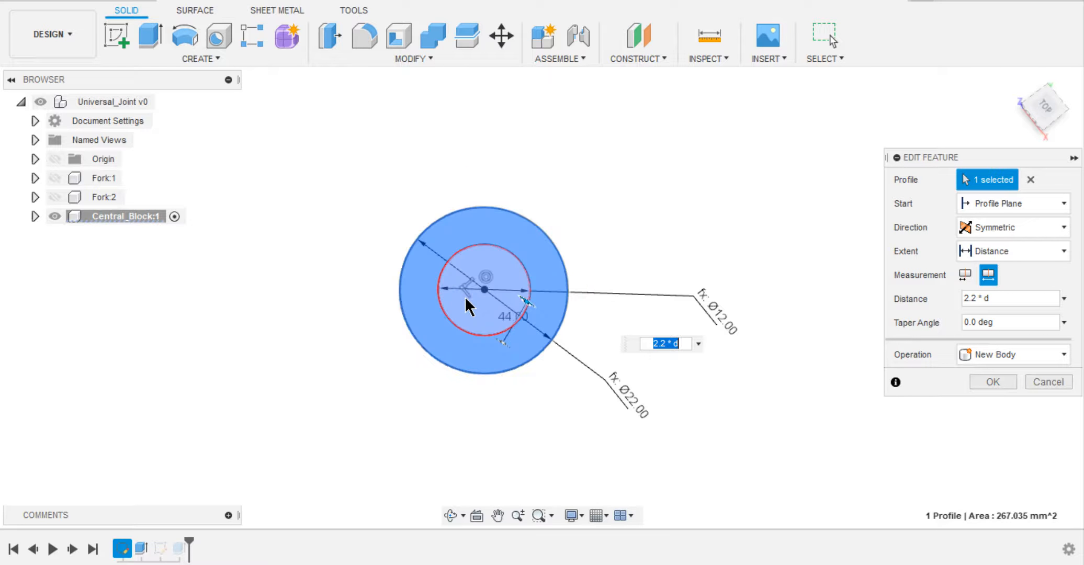
pyautogui.click(473, 294)
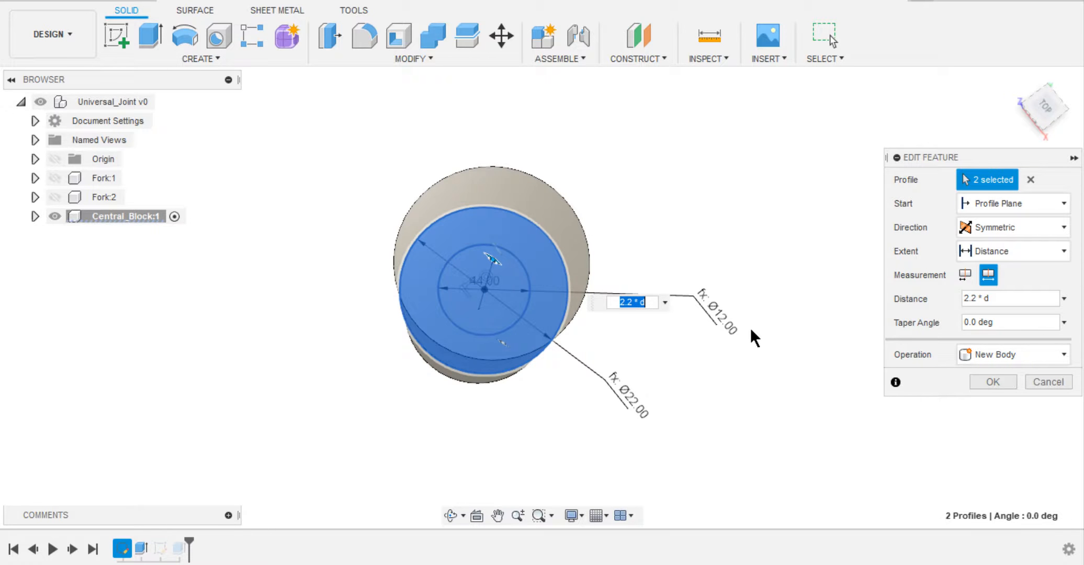
pyautogui.click(992, 383)
# Edit the second tube's extrusion to include its inner circle profile as well.
pyautogui.rightClick(181, 549)
pyautogui.click(212, 385)
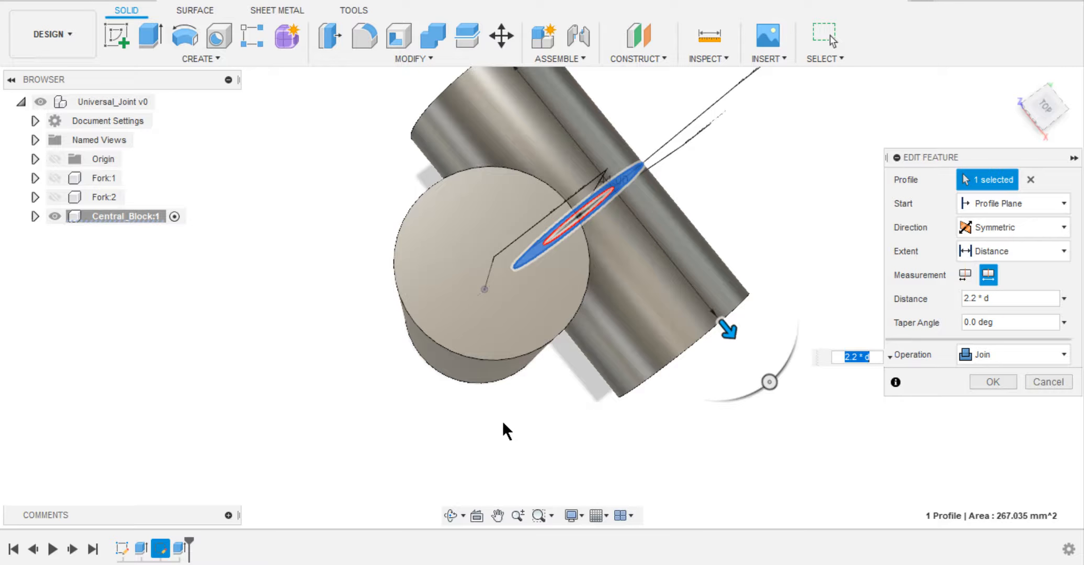
pyautogui.keyDown('shift'); pyautogui.moveTo(543, 419); pyautogui.dragTo(528, 398, button='middle'); pyautogui.keyUp('shift')
pyautogui.click(558, 184)
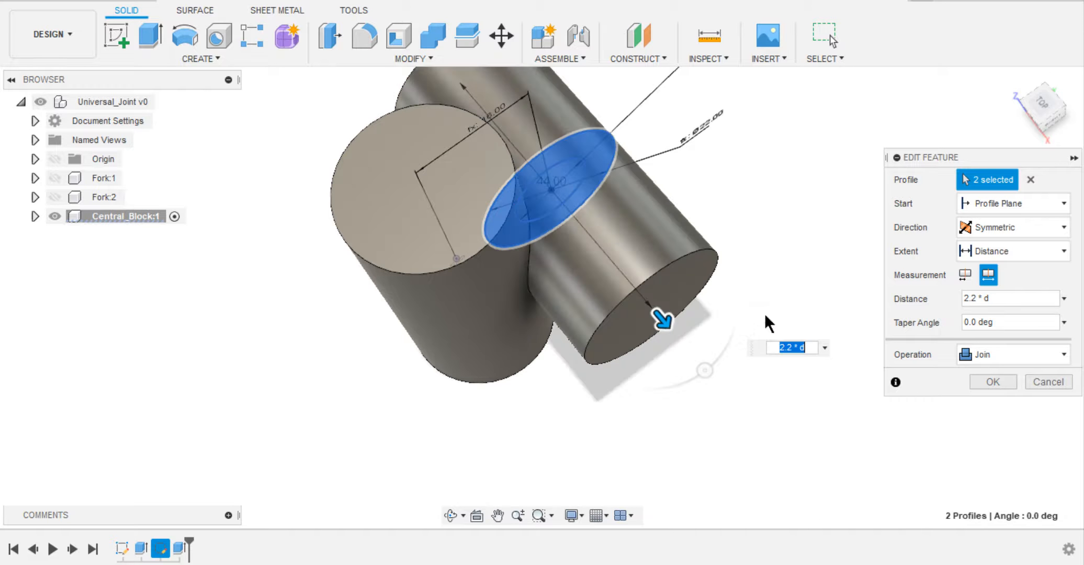
pyautogui.click(979, 381)
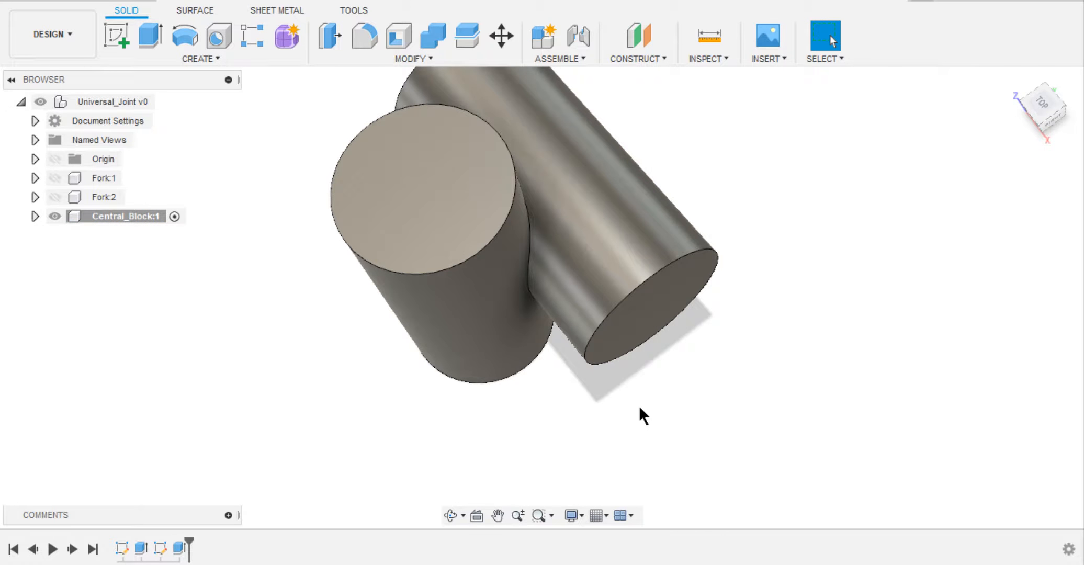
# Start Press Pull and show the first sketch of the Central_Block component.
pyautogui.rightClick(258, 263)
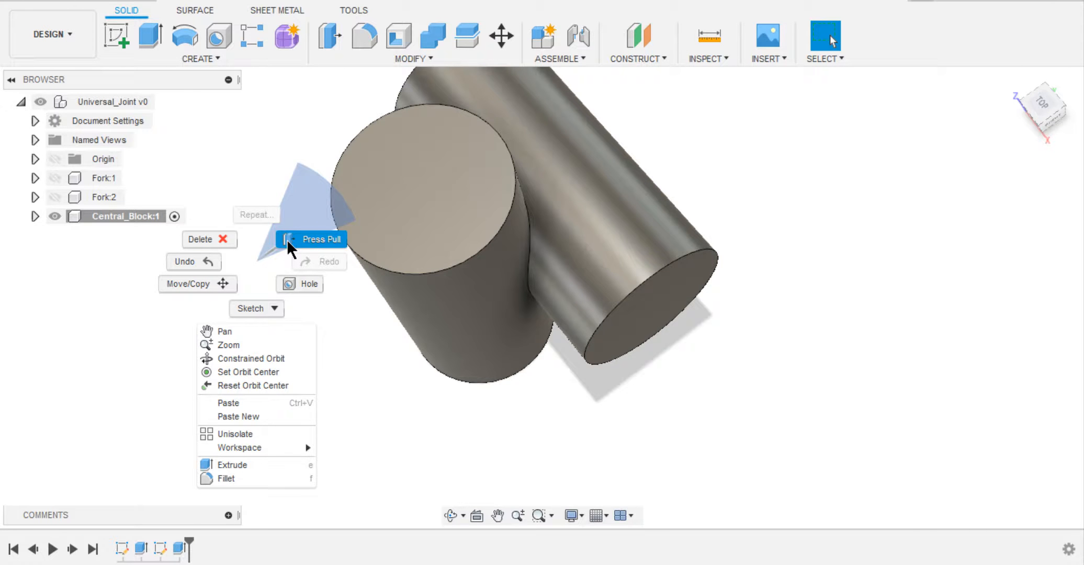
pyautogui.click(269, 260)
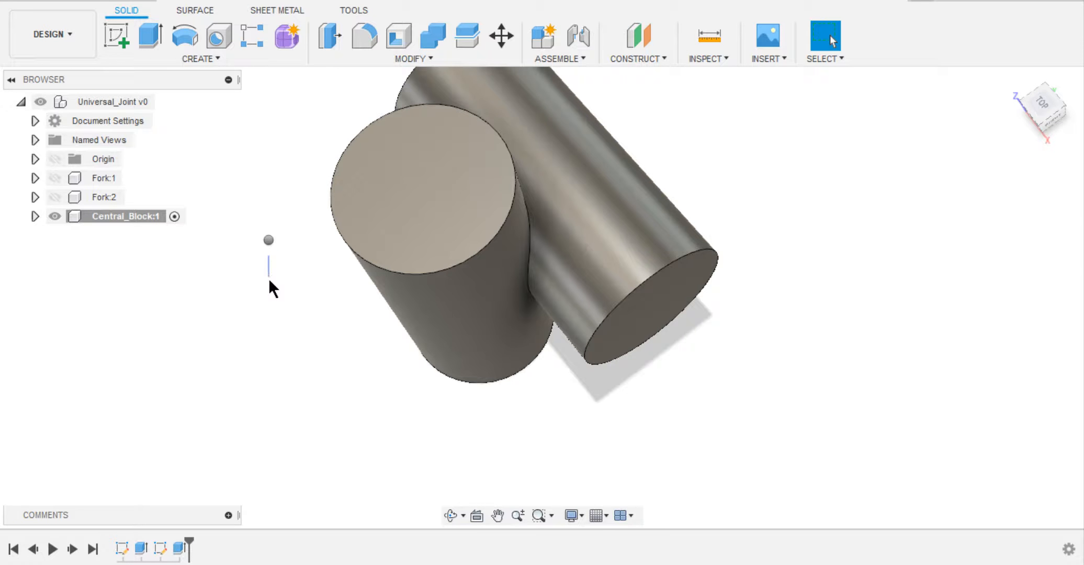
pyautogui.moveTo(265, 283); pyautogui.dragTo(321, 210, button='right')
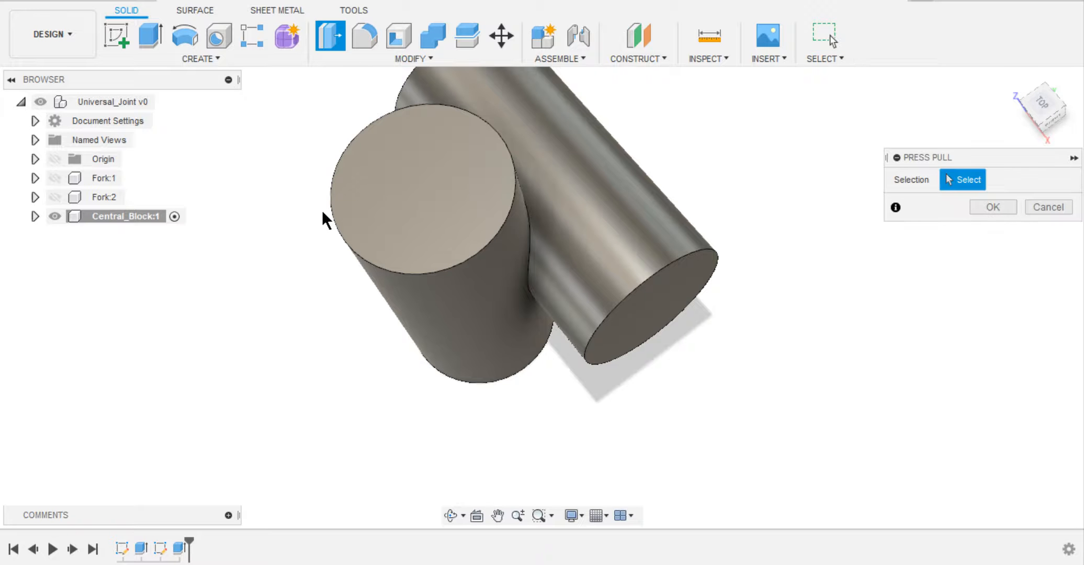
pyautogui.click(35, 216)
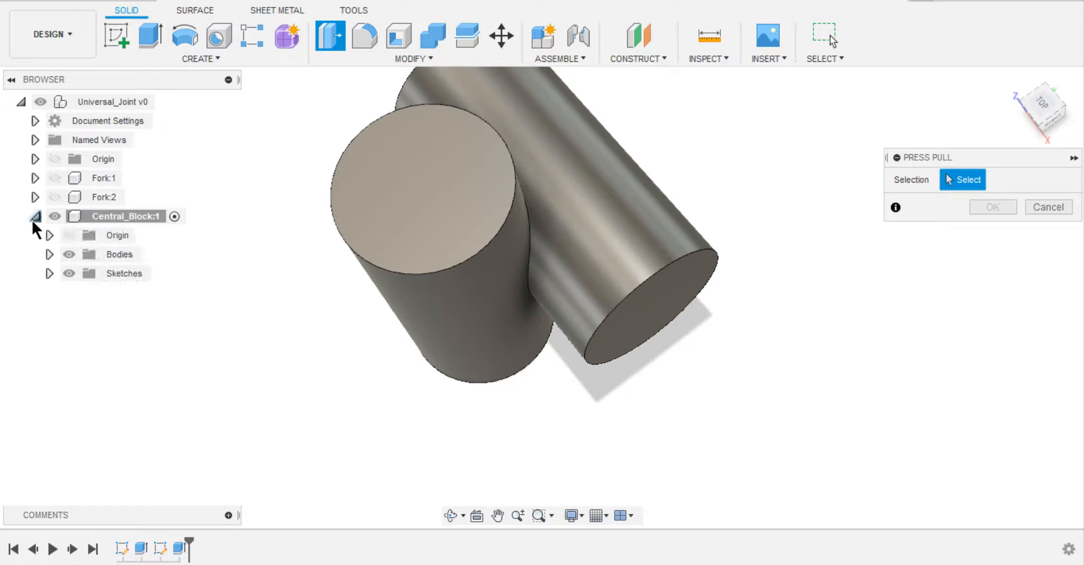
pyautogui.click(51, 272)
pyautogui.click(84, 292)
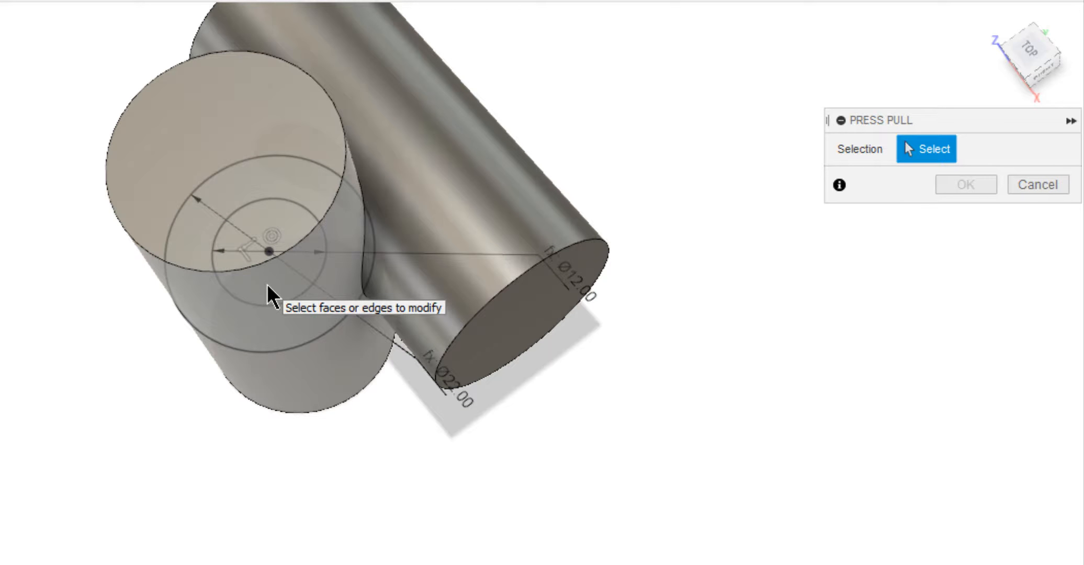
# Cut the first sketch's inner circle symmetrically through all of the first cylinder.
pyautogui.click(268, 286)
pyautogui.click(293, 352)
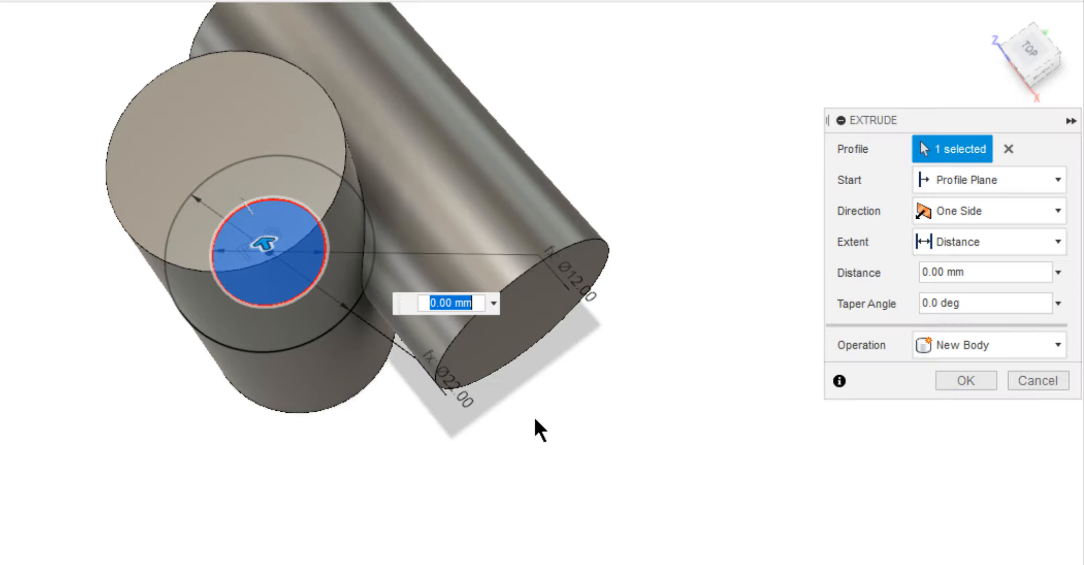
pyautogui.click(925, 208)
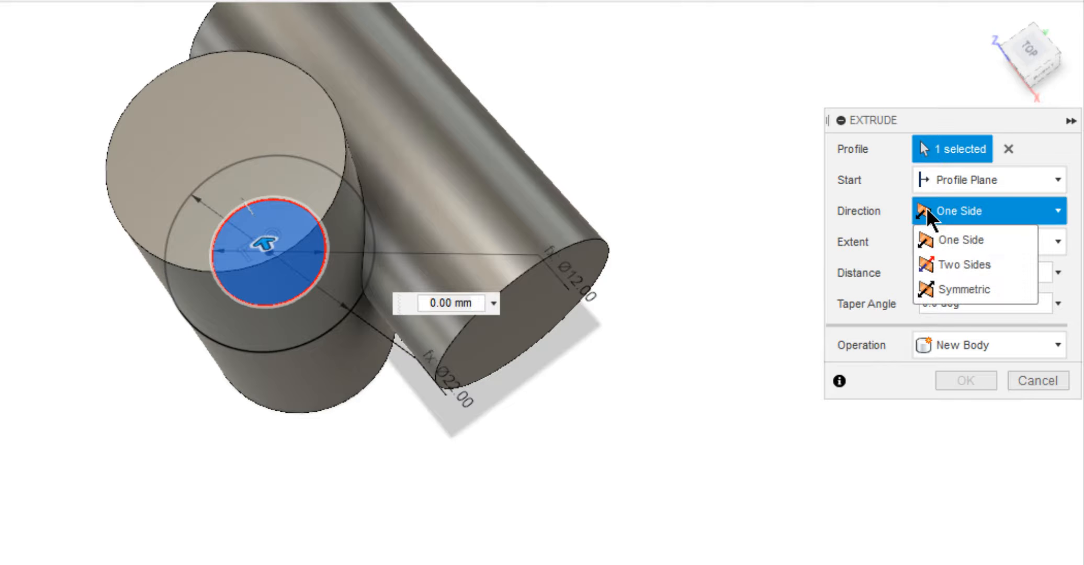
pyautogui.click(947, 285)
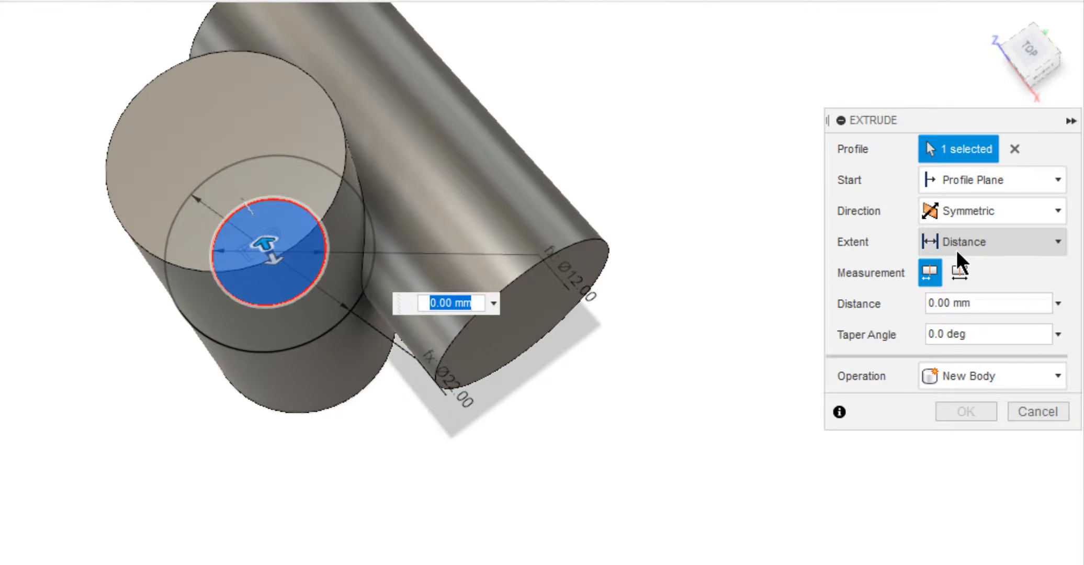
pyautogui.click(955, 247)
pyautogui.click(961, 293)
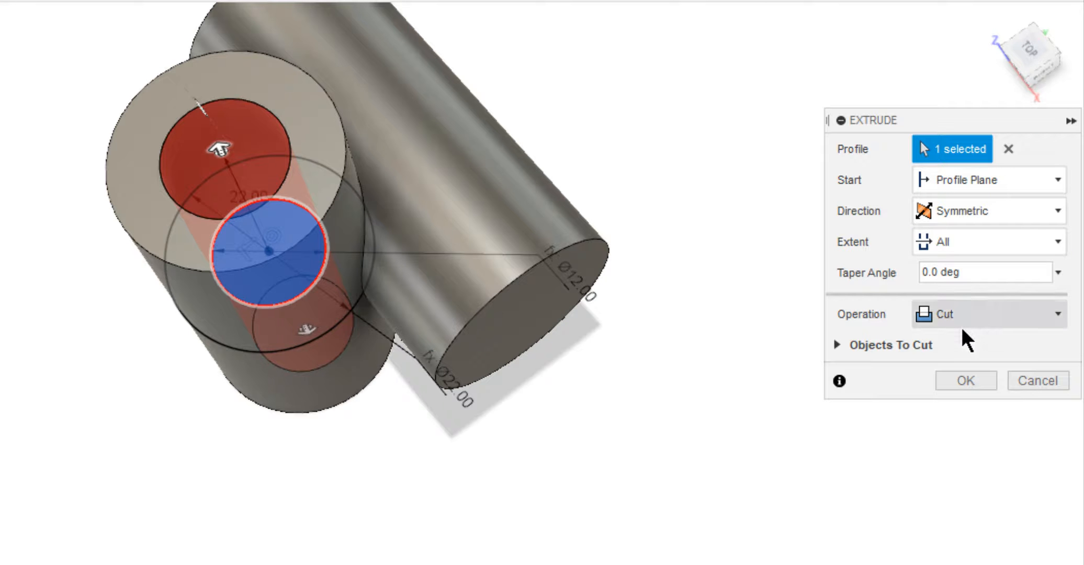
pyautogui.click(965, 380)
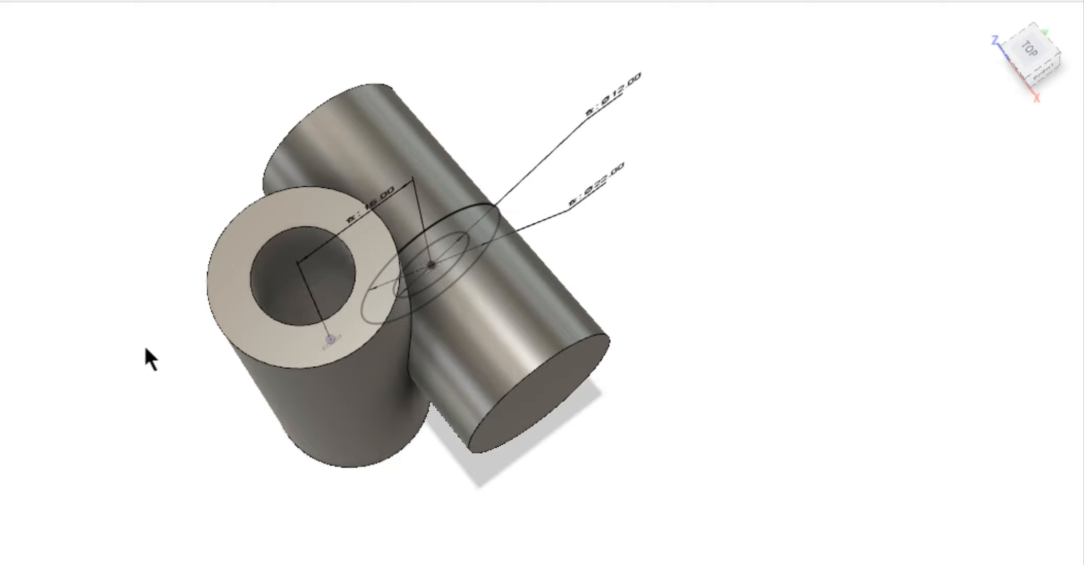
# Extrude the second sketch's inner circle as a symmetric cut with extent All through the second cylinder.
pyautogui.keyDown('shift'); pyautogui.moveTo(163, 347); pyautogui.dragTo(163, 347, button='middle'); pyautogui.keyUp('shift')
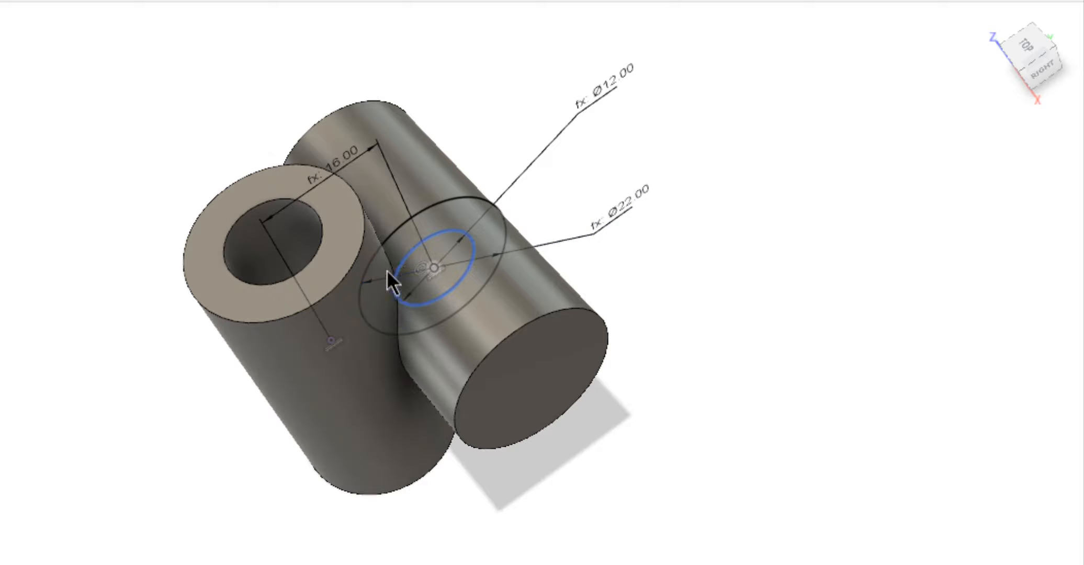
pyautogui.click(443, 250)
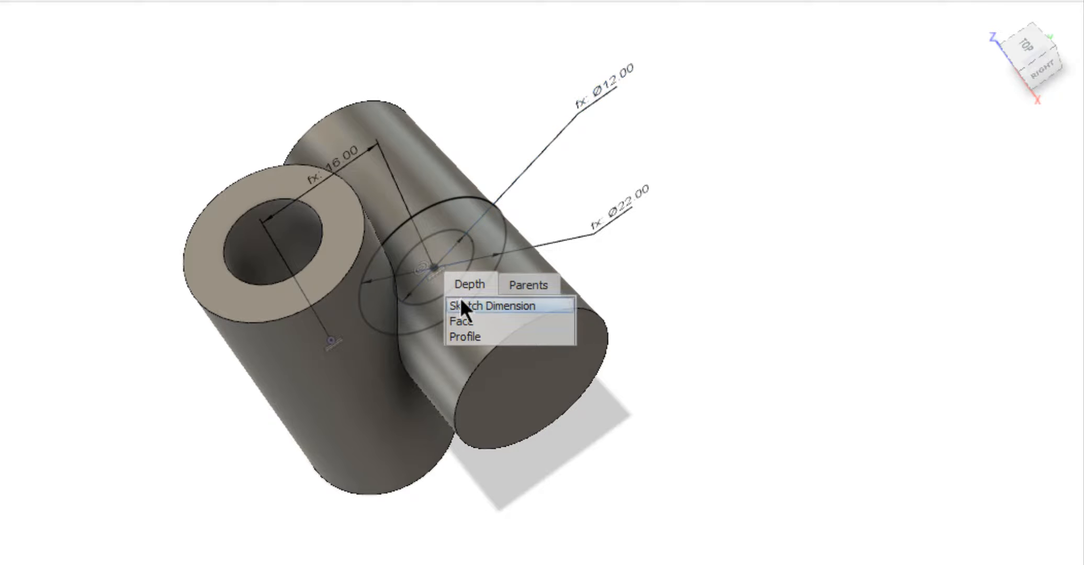
pyautogui.click(473, 336)
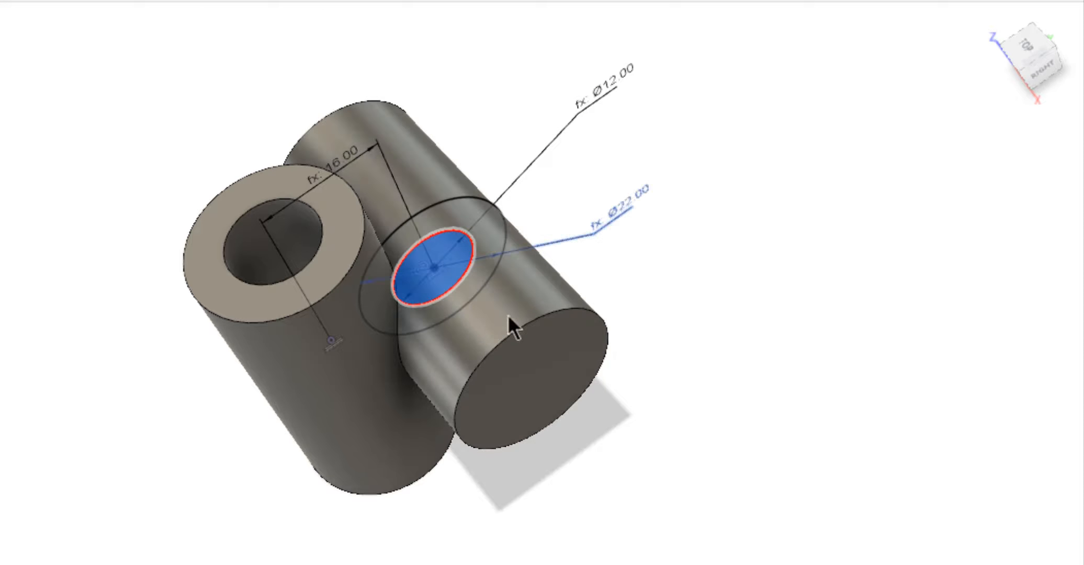
pyautogui.scroll(-2, 689, 221)
pyautogui.moveTo(650, 245); pyautogui.dragTo(724, 149, button='right')
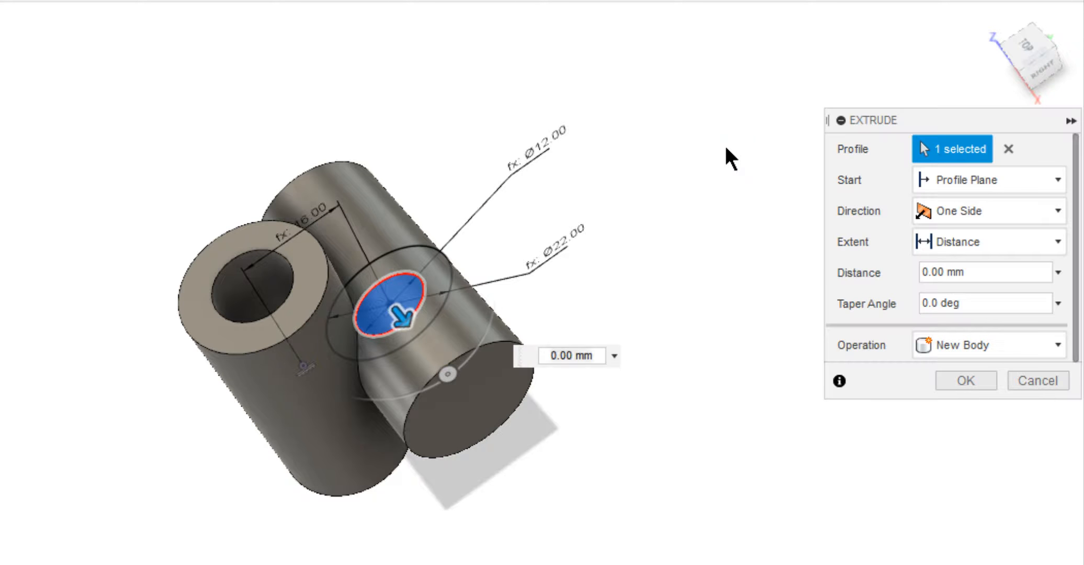
pyautogui.click(945, 214)
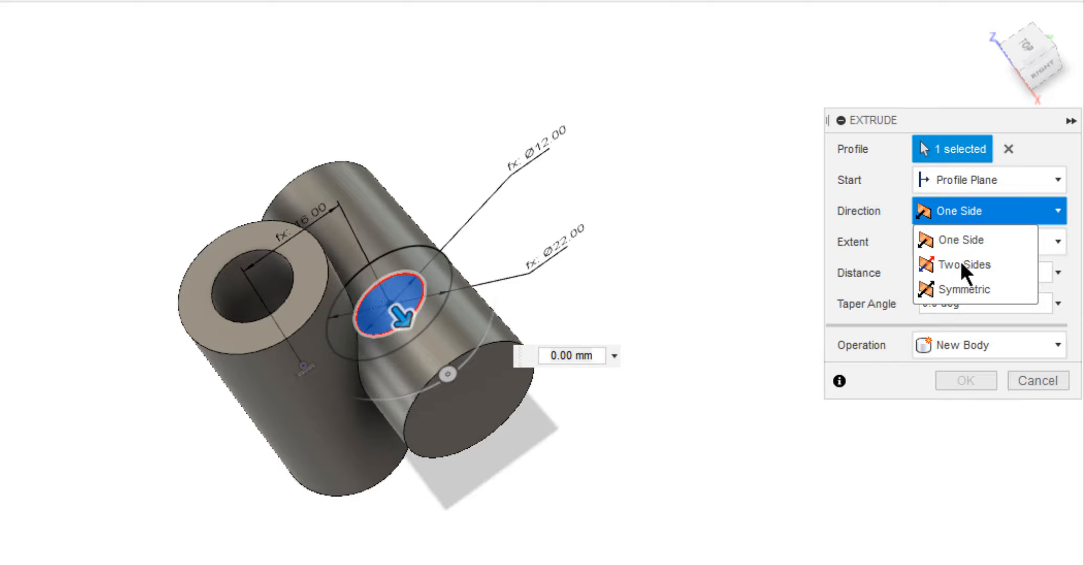
pyautogui.click(968, 290)
pyautogui.click(972, 239)
pyautogui.click(972, 286)
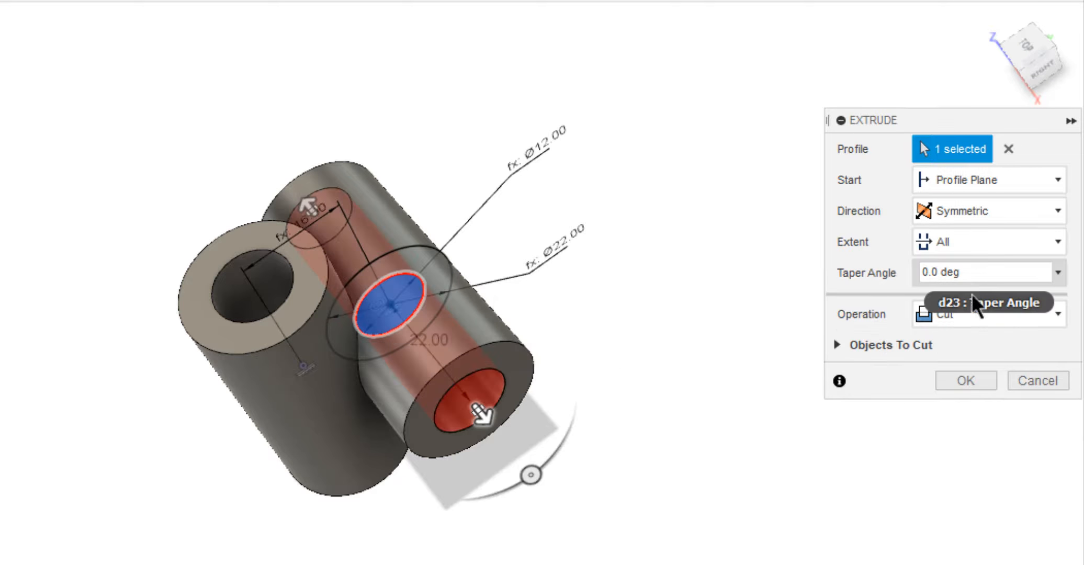
pyautogui.click(970, 379)
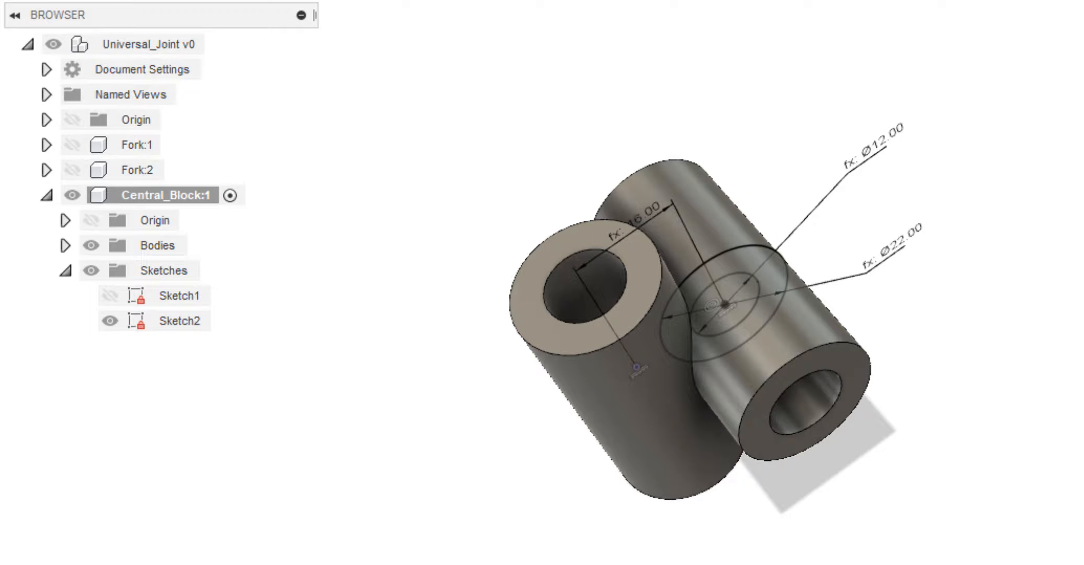
# Hide Sketch2 of the central block and collapse its sketch list.
pyautogui.click(110, 320)
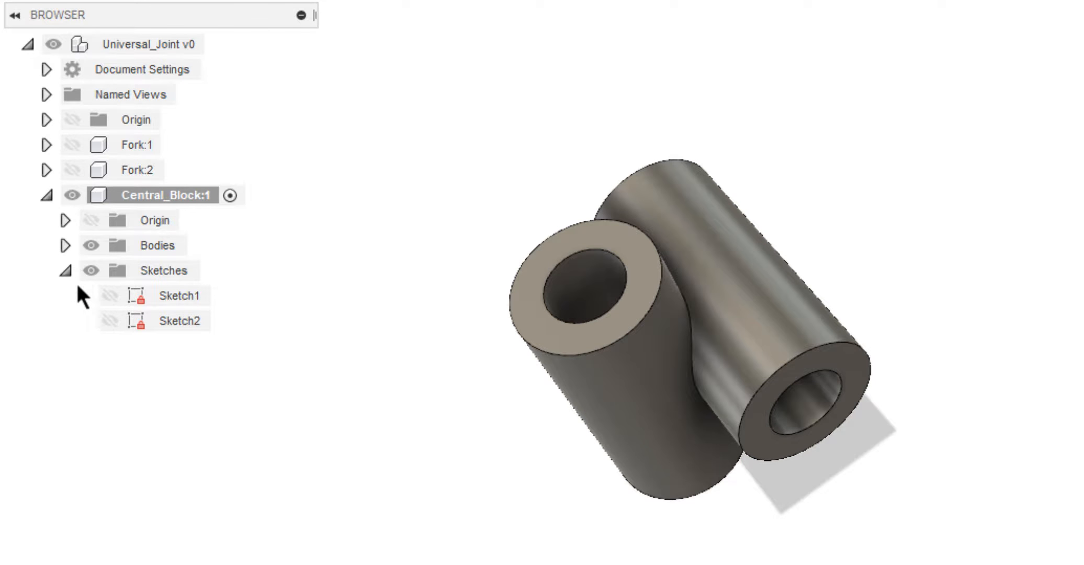
pyautogui.click(65, 270)
pyautogui.keyDown('shift'); pyautogui.moveTo(445, 302); pyautogui.dragTo(448, 302, button='middle'); pyautogui.keyUp('shift')
pyautogui.keyDown('shift'); pyautogui.moveTo(595, 245); pyautogui.dragTo(595, 245, button='middle'); pyautogui.keyUp('shift')
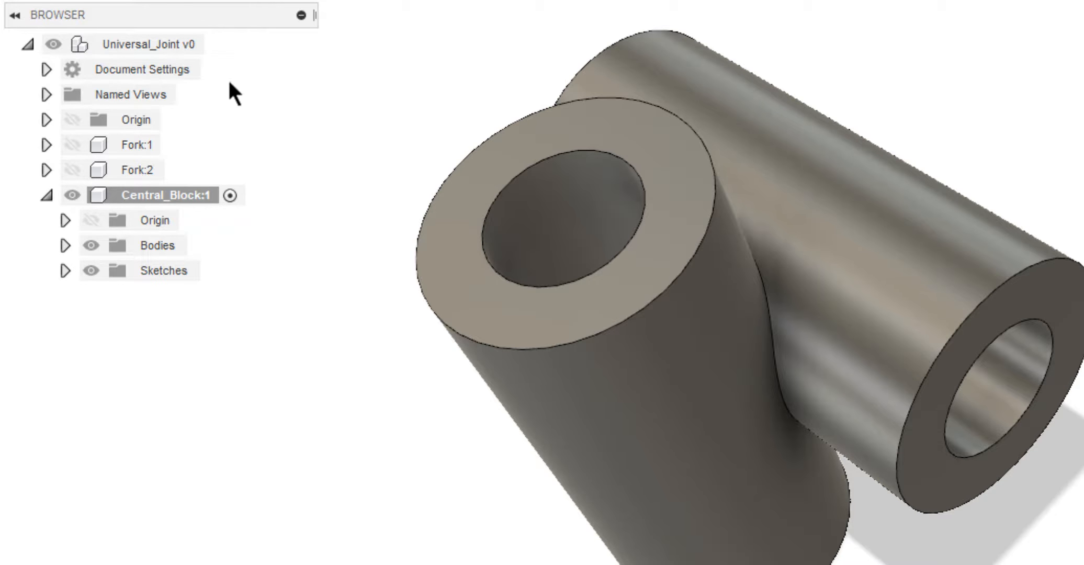
# Create a new component under the top-level Universal_Joint assembly and name it Fork_Pin.
pyautogui.rightClick(148, 43)
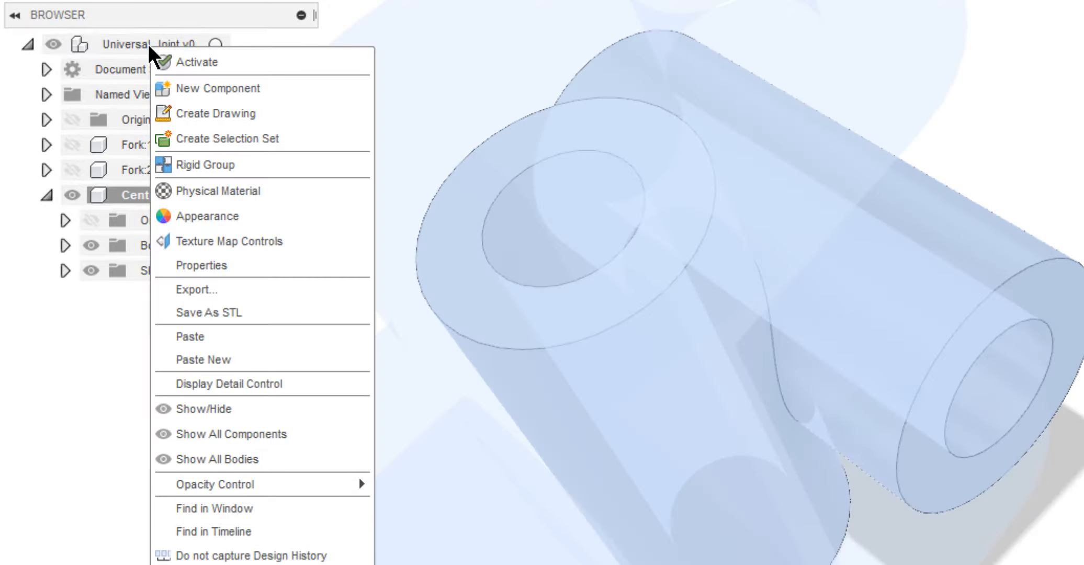
pyautogui.click(183, 88)
pyautogui.click(171, 297)
pyautogui.click(172, 297)
pyautogui.write('Fork_Pin')
pyautogui.press('Return')
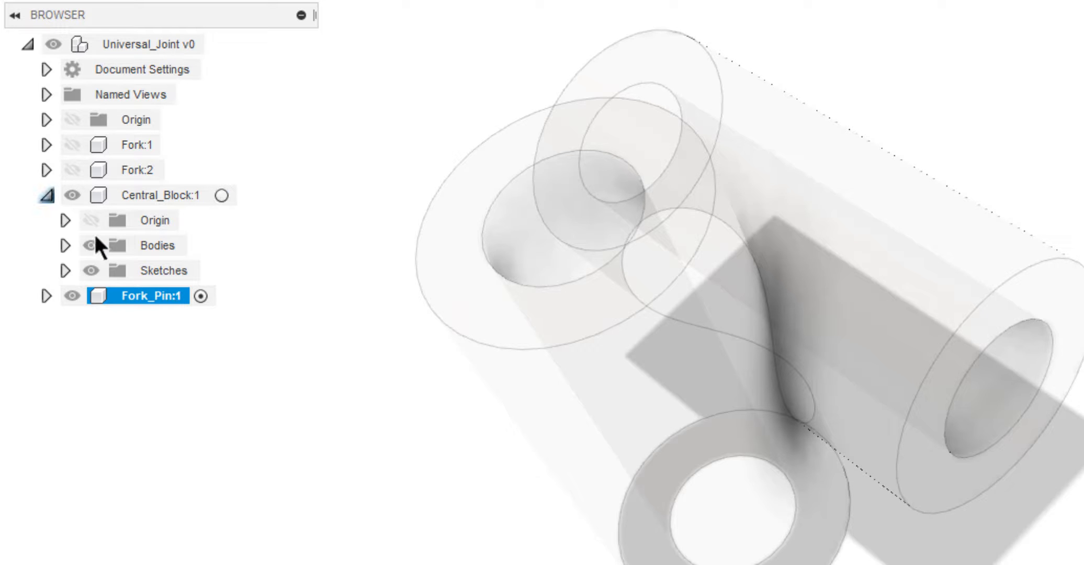
# Hide the Central_Block component and start a circle sketch on the XY plane in Fork_Pin.
pyautogui.click(46, 195)
pyautogui.click(73, 195)
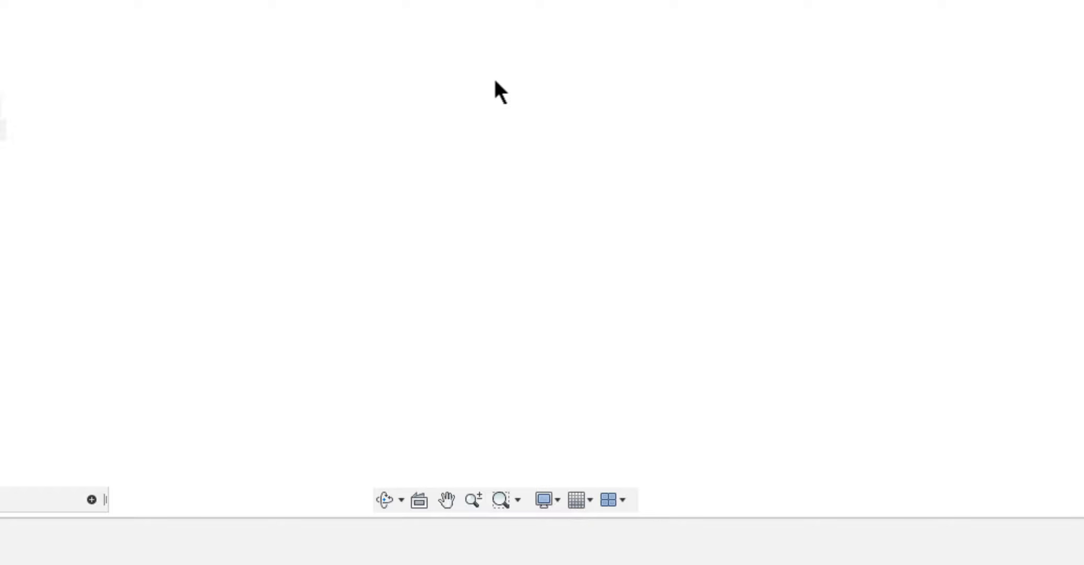
pyautogui.moveTo(605, 238); pyautogui.dragTo(444, 34, button='right')
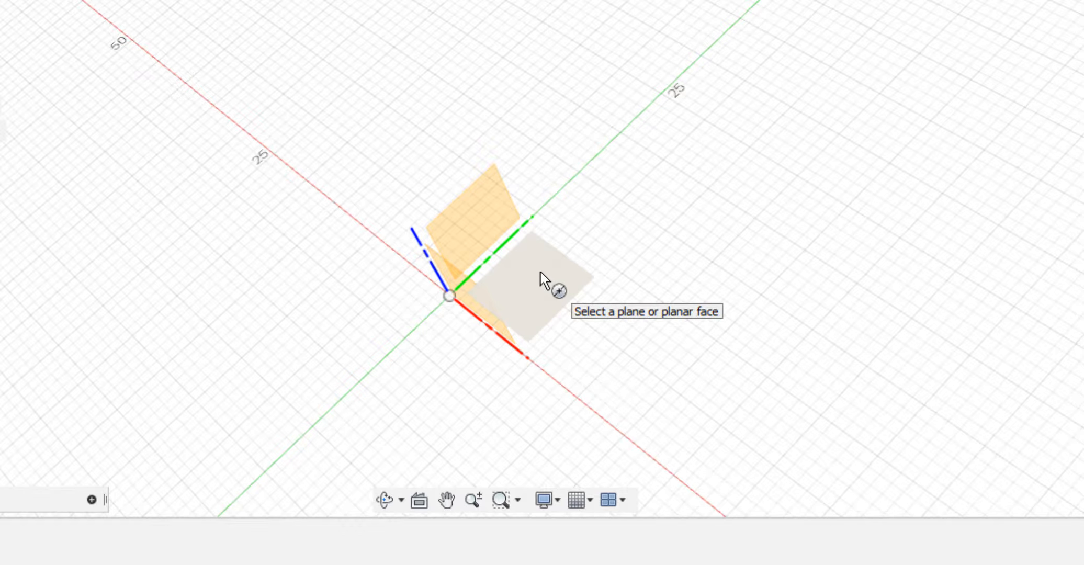
pyautogui.click(541, 272)
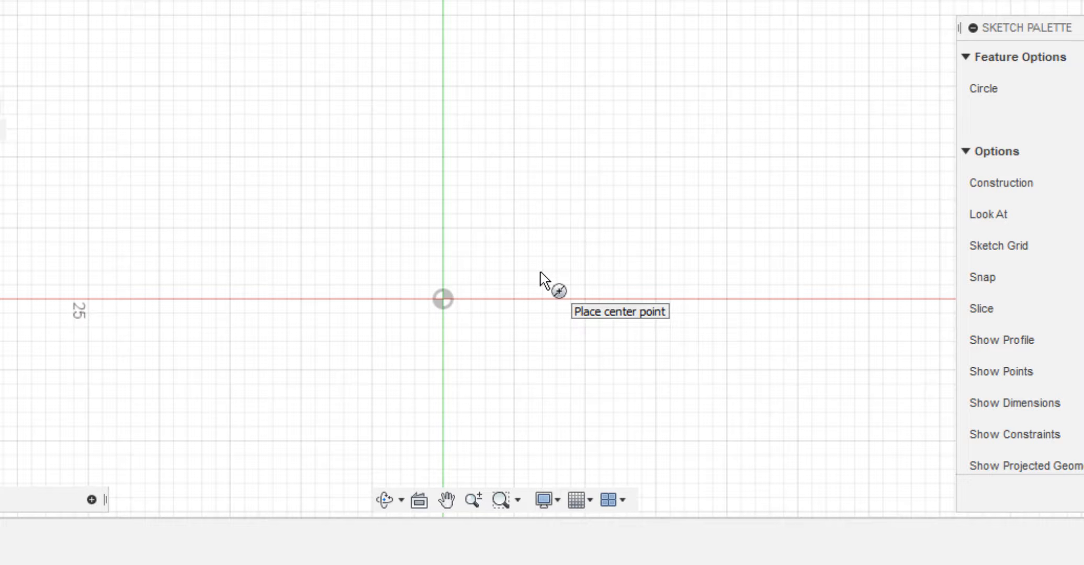
# Sketch two concentric circles at the origin, the outer one about 8.7 mm in diameter.
pyautogui.click(442, 299)
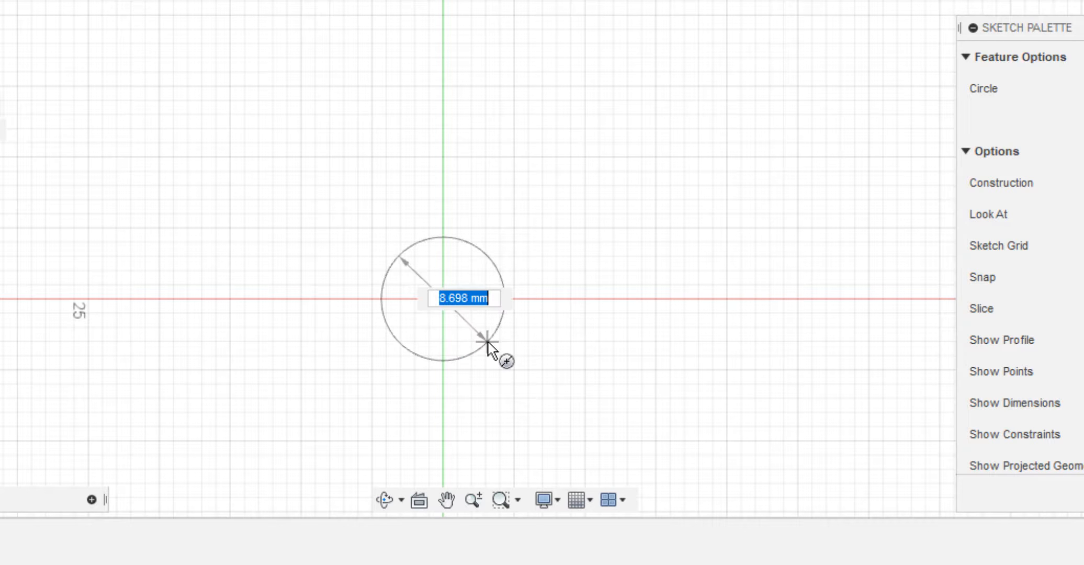
pyautogui.click(487, 342)
pyautogui.click(443, 299)
pyautogui.click(470, 327)
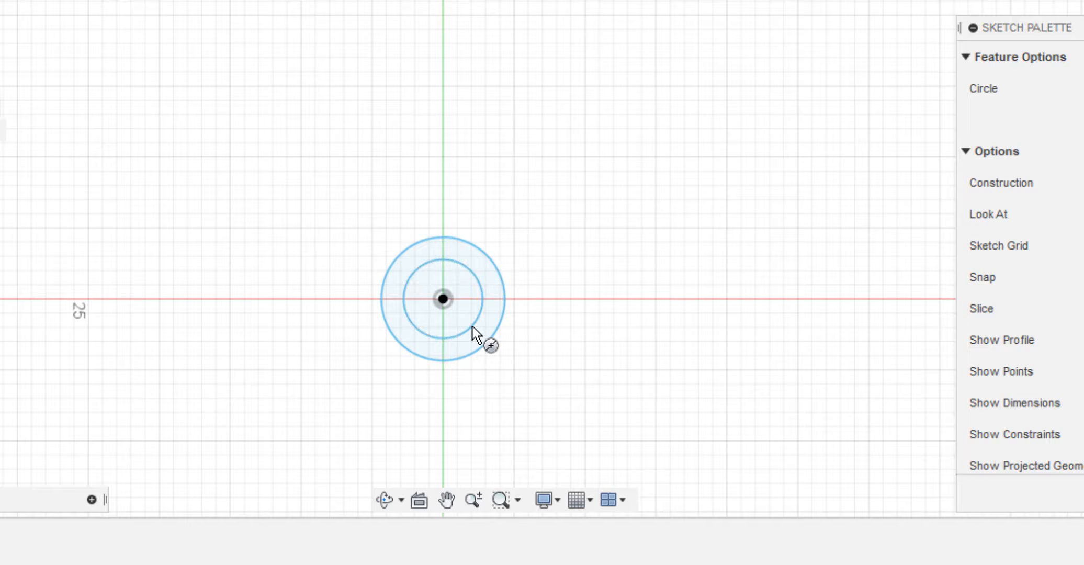
# Dimension the smaller sketched circle's diameter as 0.6*d.
pyautogui.press('d')
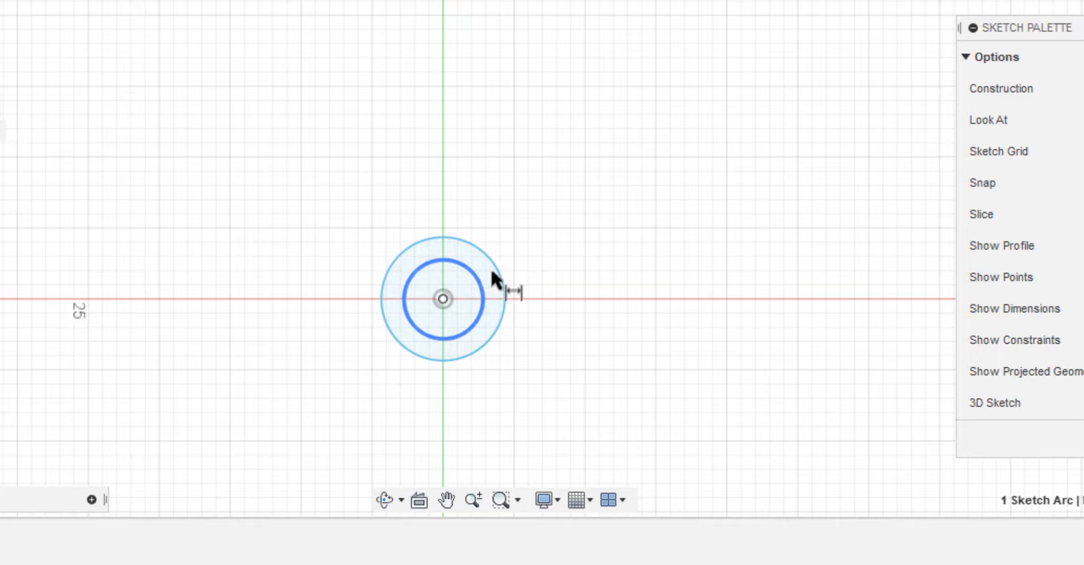
pyautogui.click(490, 268)
pyautogui.click(560, 186)
pyautogui.write('0')
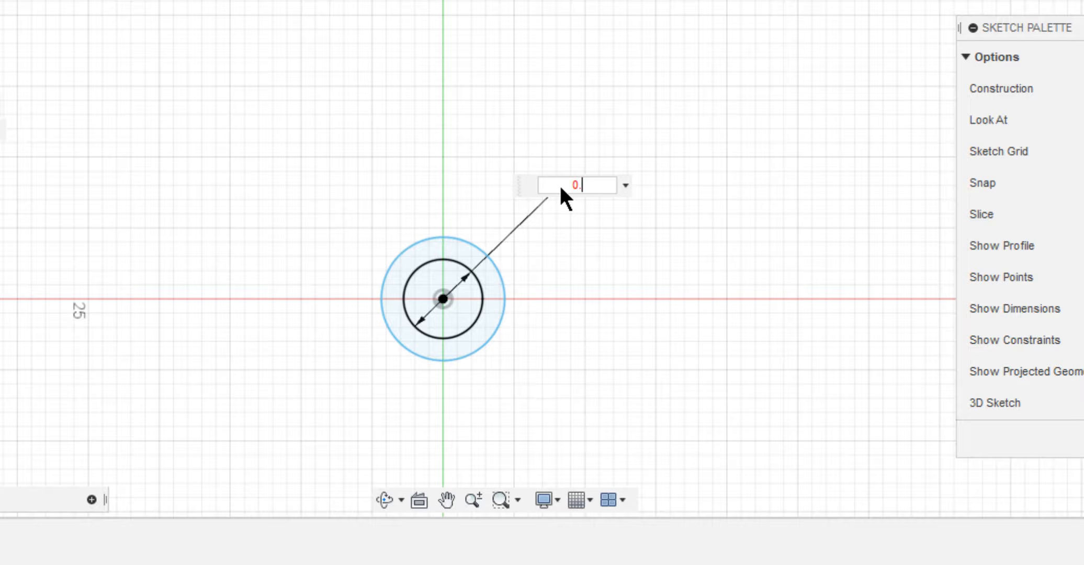
pyautogui.write('.6*d')
pyautogui.press('Return')
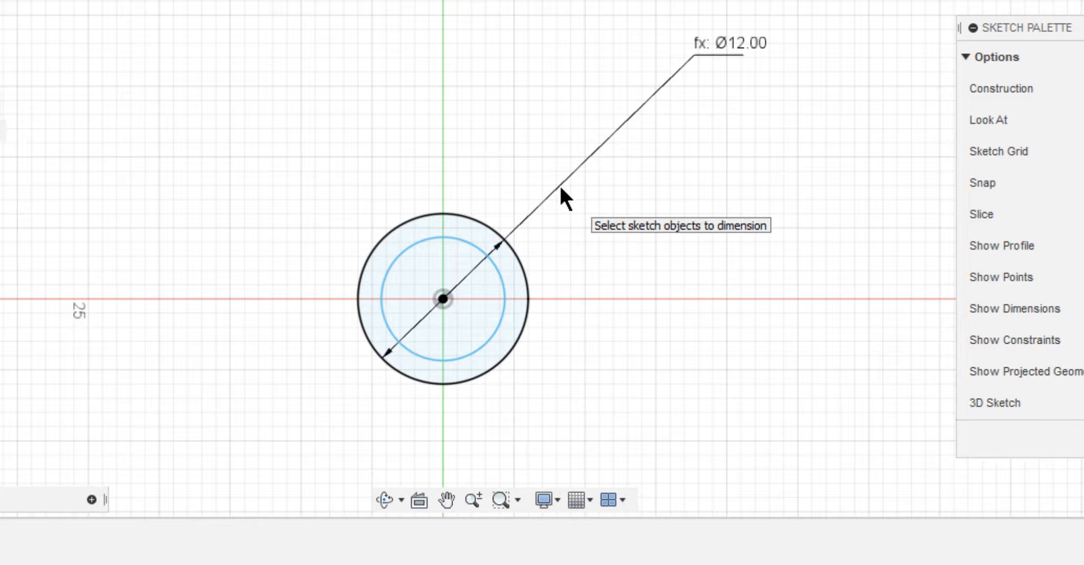
# Dimension the other concentric circle's diameter as d.
pyautogui.click(500, 266)
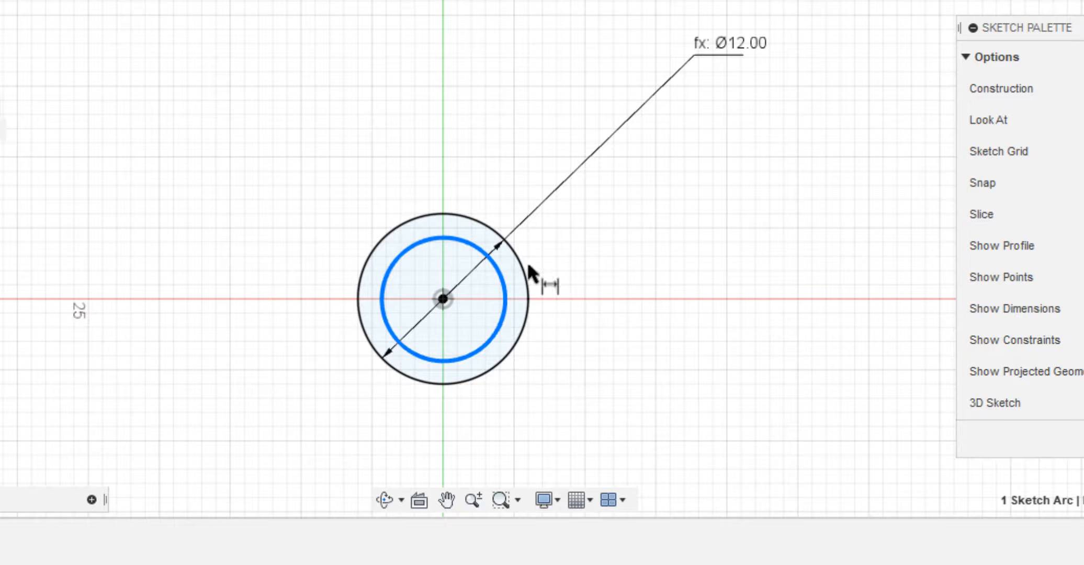
pyautogui.click(750, 235)
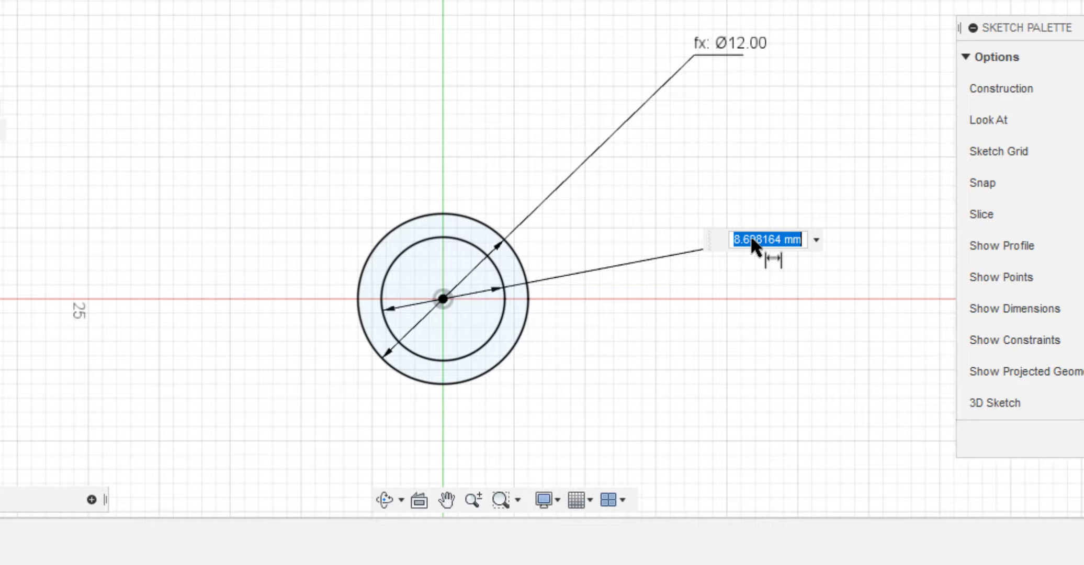
pyautogui.write('d')
pyautogui.press('Return')
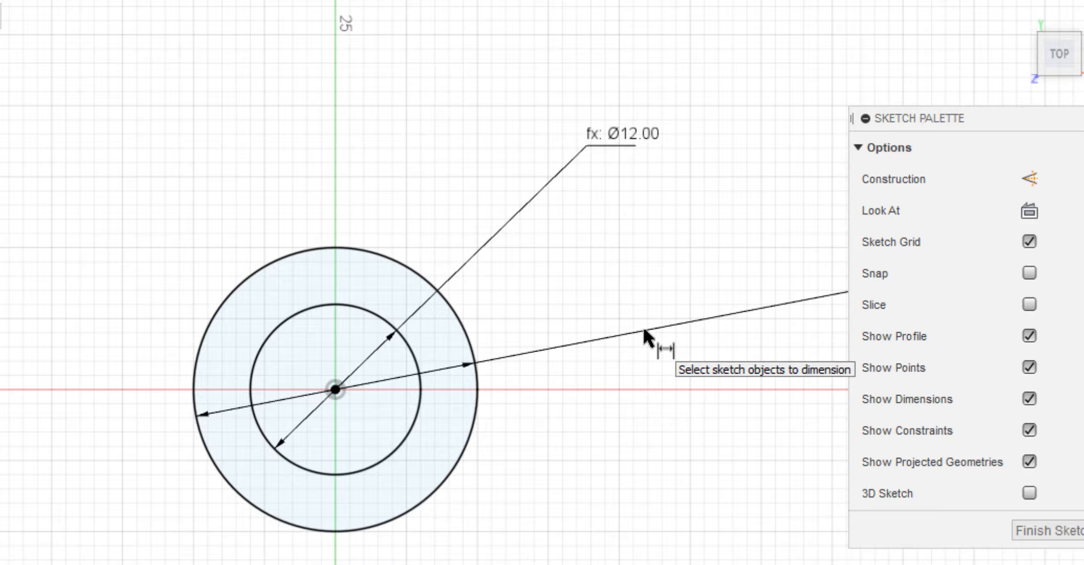
# Extrude the inner circle profile by 3.6*d as a new body to form the pin shaft.
pyautogui.press('q')
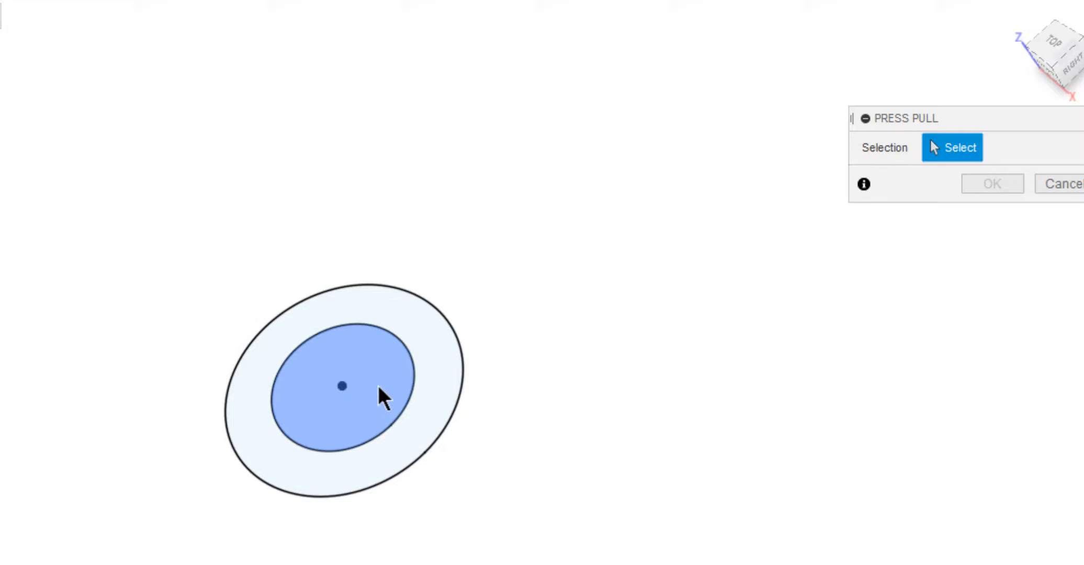
pyautogui.click(378, 385)
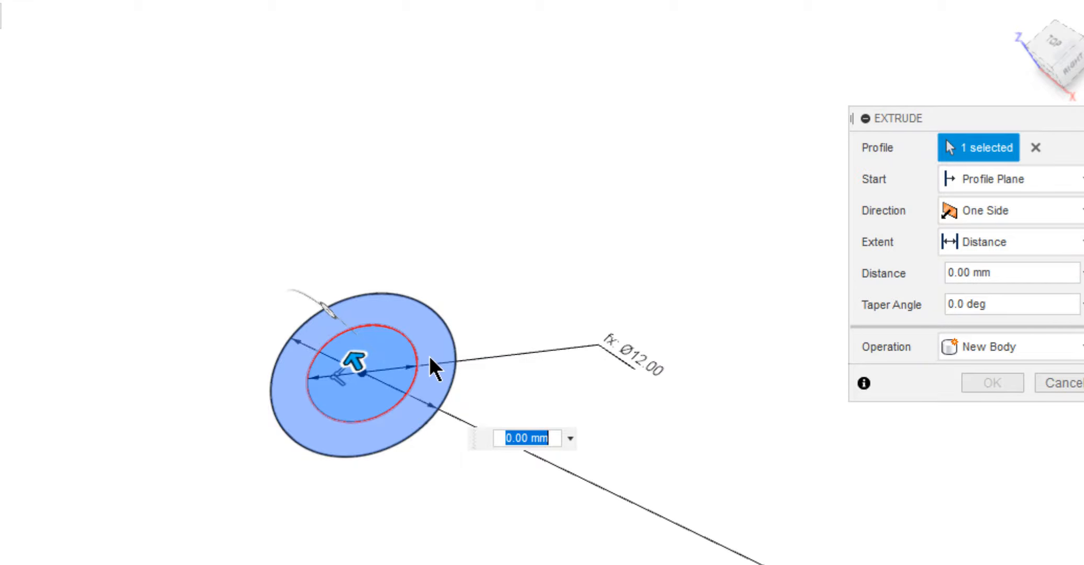
pyautogui.moveTo(356, 359); pyautogui.dragTo(235, 181)
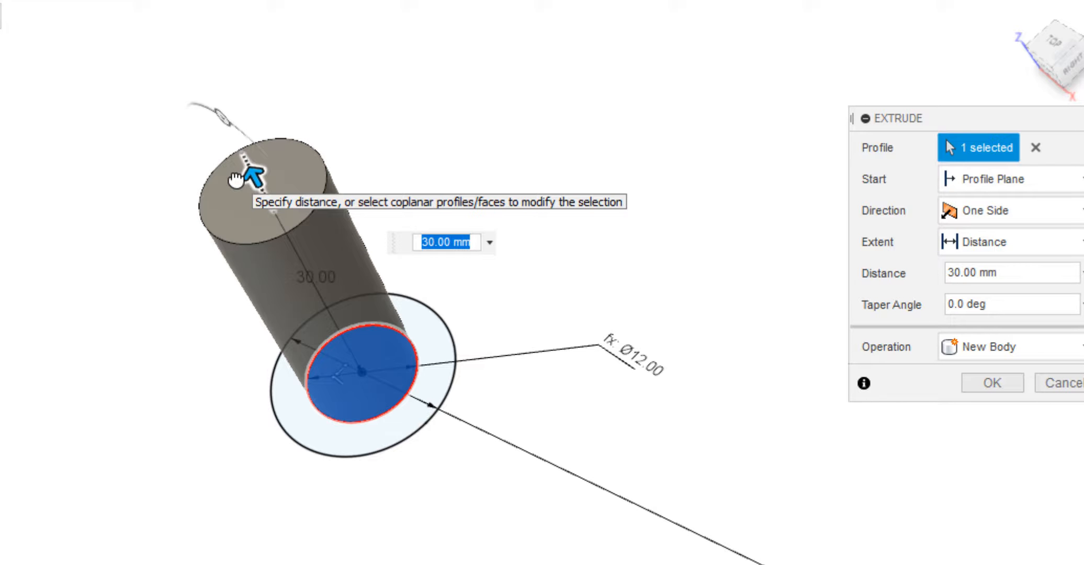
pyautogui.write('3.6')
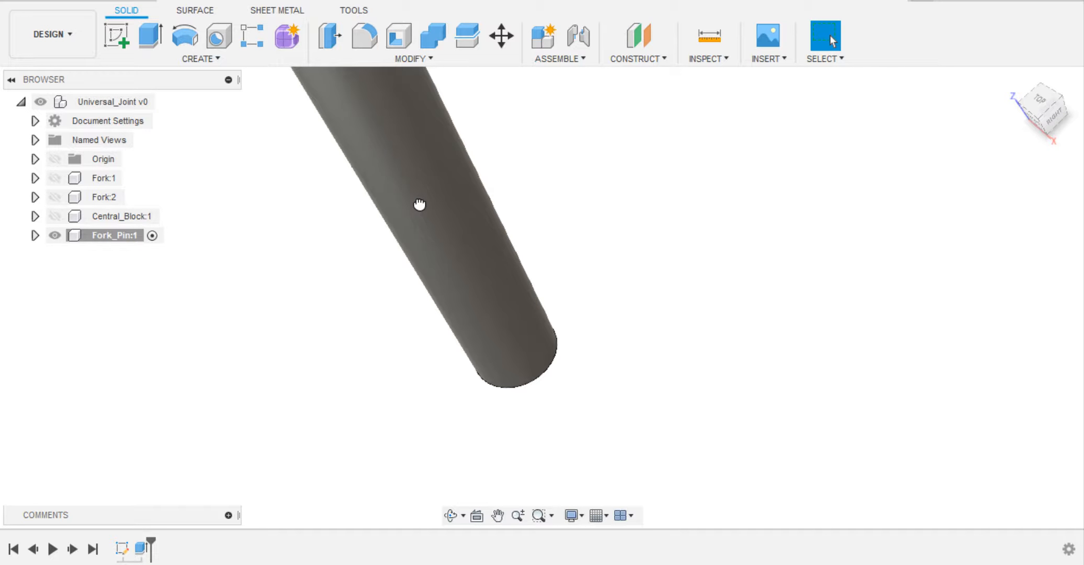
# Expand the Fork_Pin component's sketches and show Sketch1.
pyautogui.click(35, 235)
pyautogui.click(49, 292)
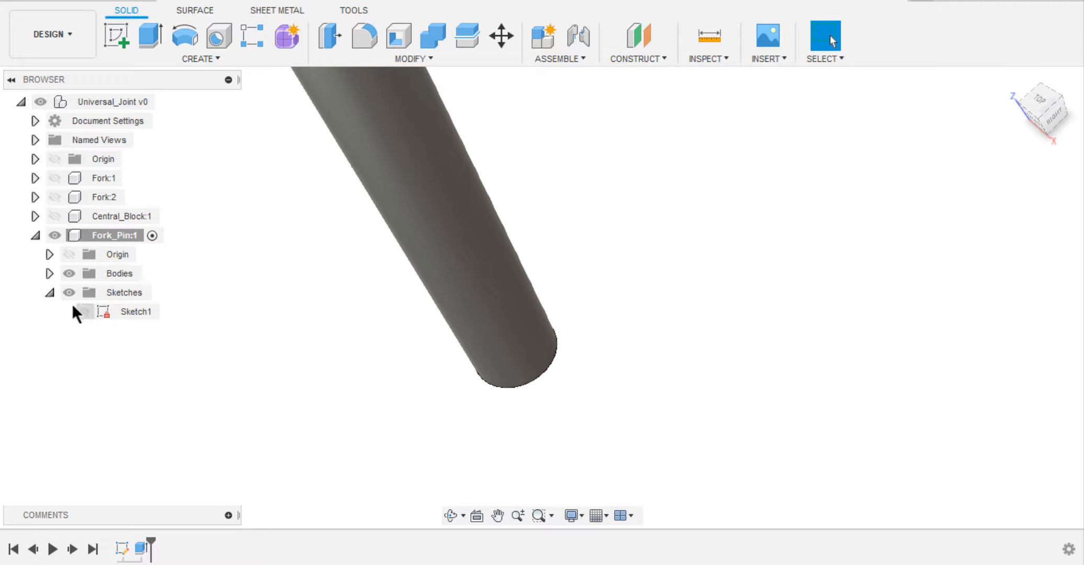
pyautogui.click(84, 311)
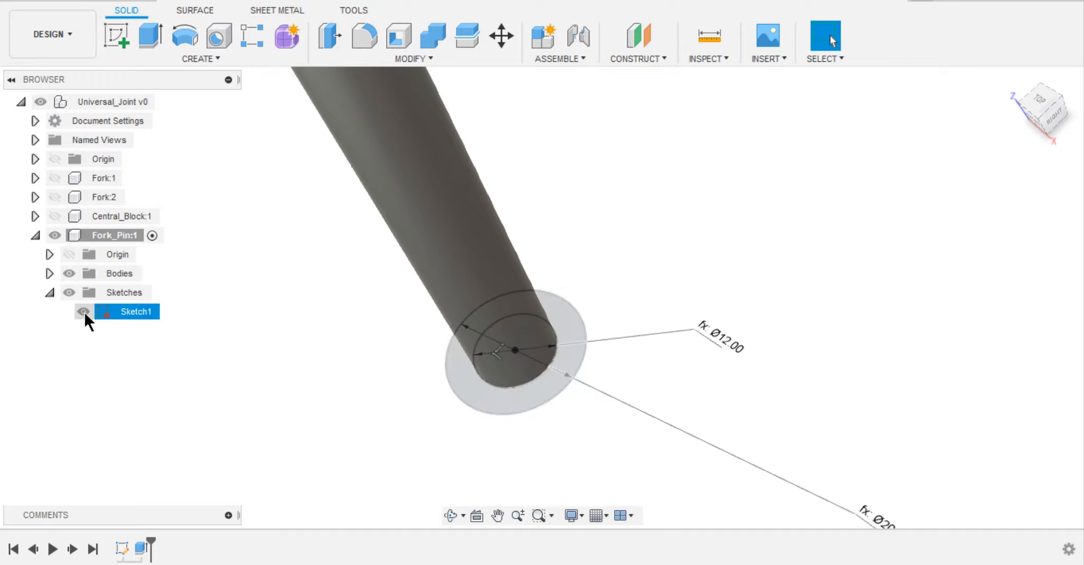
# Extrude the ring and inner circle profiles by -0.25*d, joined to the shaft as the pin head, and hide Sketch1.
pyautogui.click(483, 396)
pyautogui.press('e')
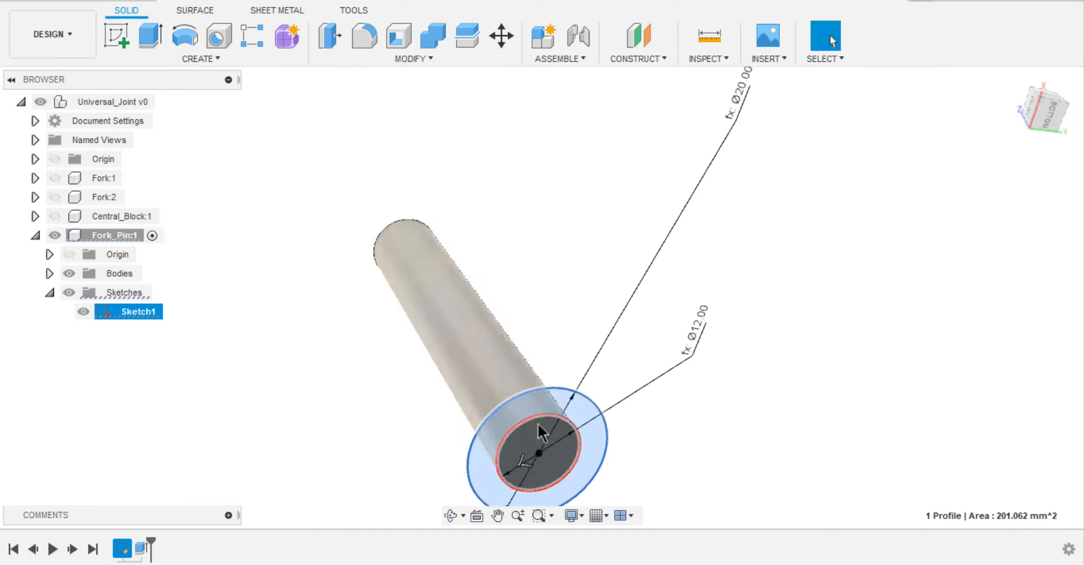
pyautogui.keyDown('ctrl'); pyautogui.click(541, 426); pyautogui.keyUp('ctrl')
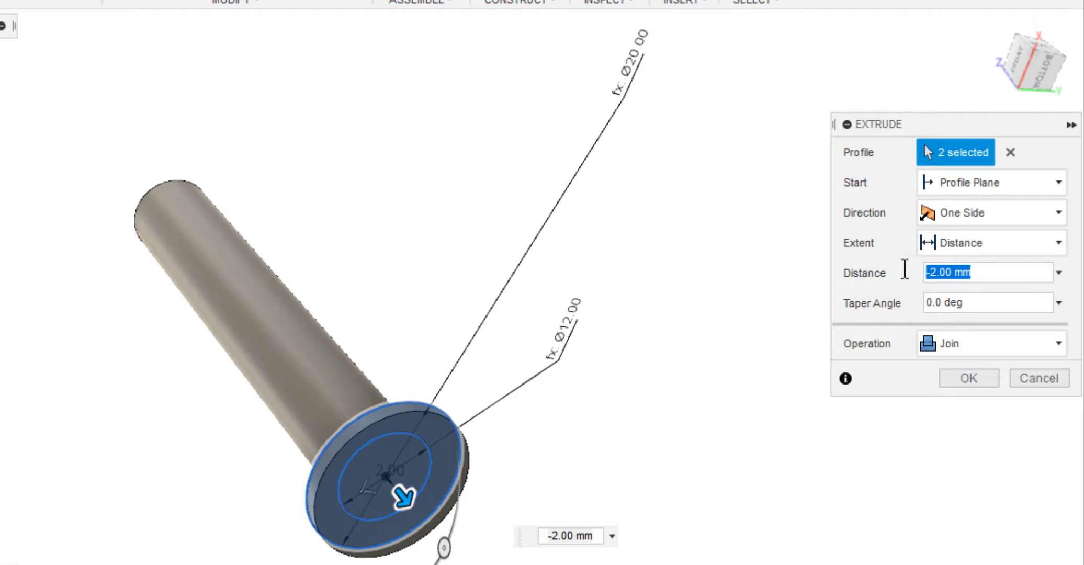
pyautogui.write('-0.25*d')
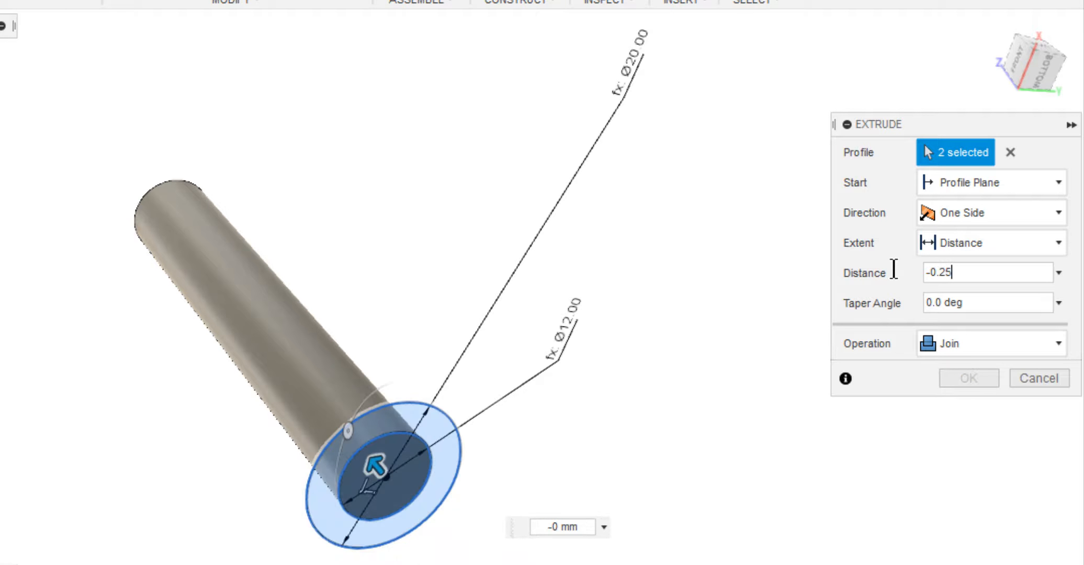
pyautogui.press('Return')
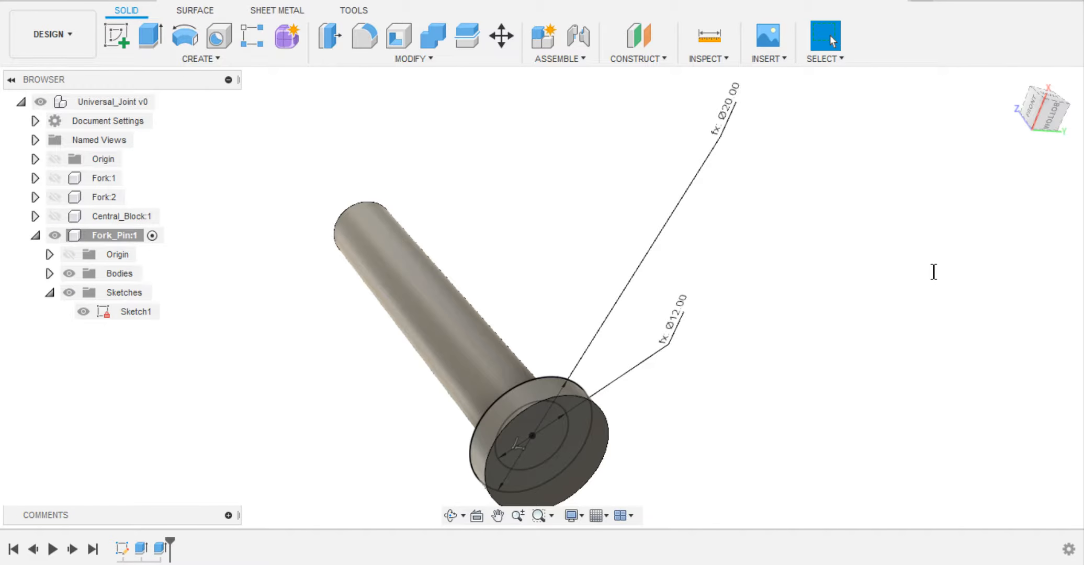
pyautogui.click(80, 311)
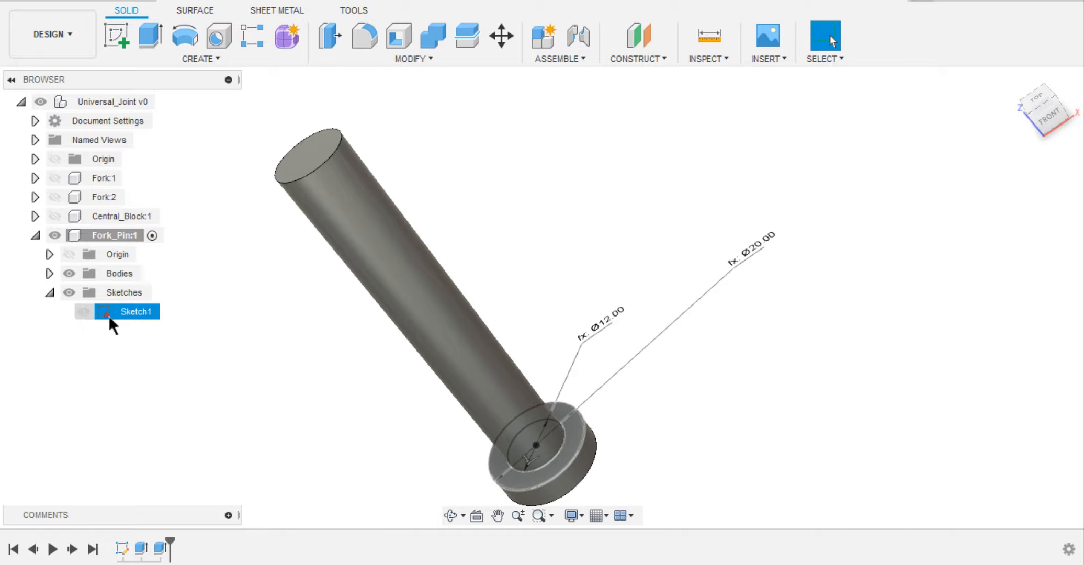
# Create a new component inside Fork_Pin and name it Collar.
pyautogui.moveTo(290, 322); pyautogui.dragTo(304, 309, button='middle')
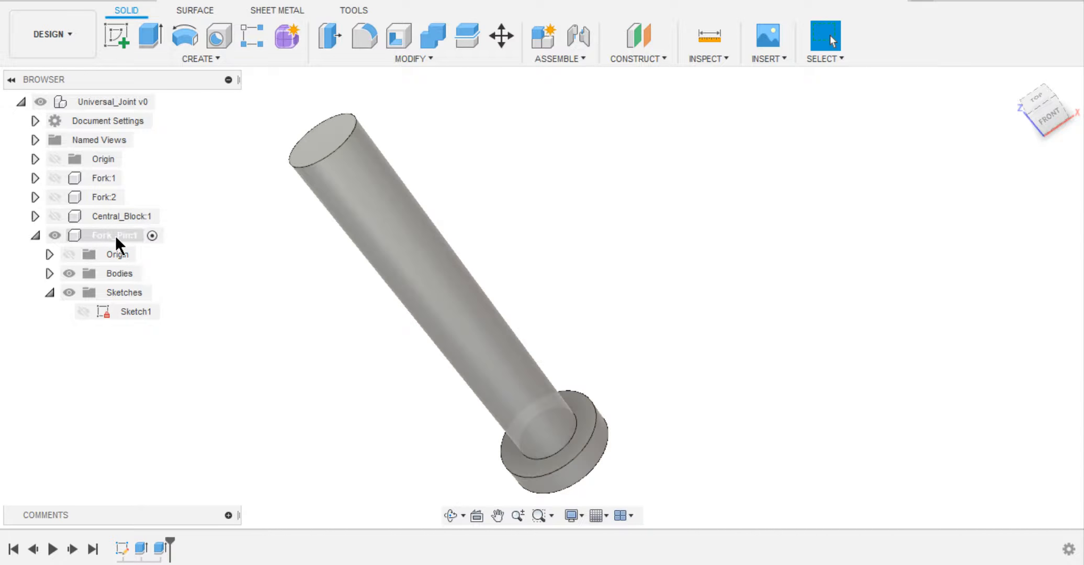
pyautogui.rightClick(115, 235)
pyautogui.click(152, 8)
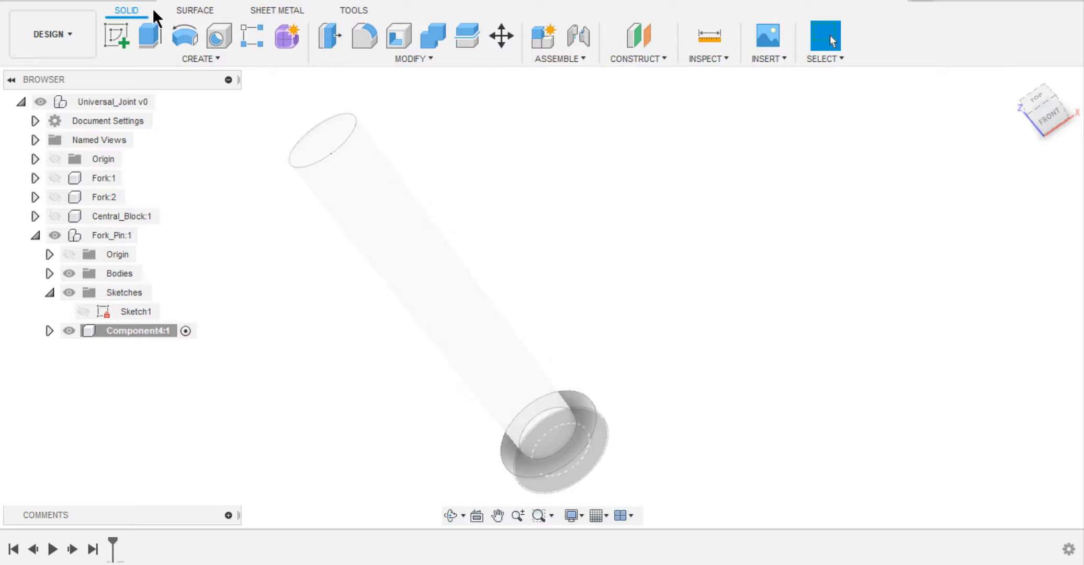
pyautogui.doubleClick(154, 328)
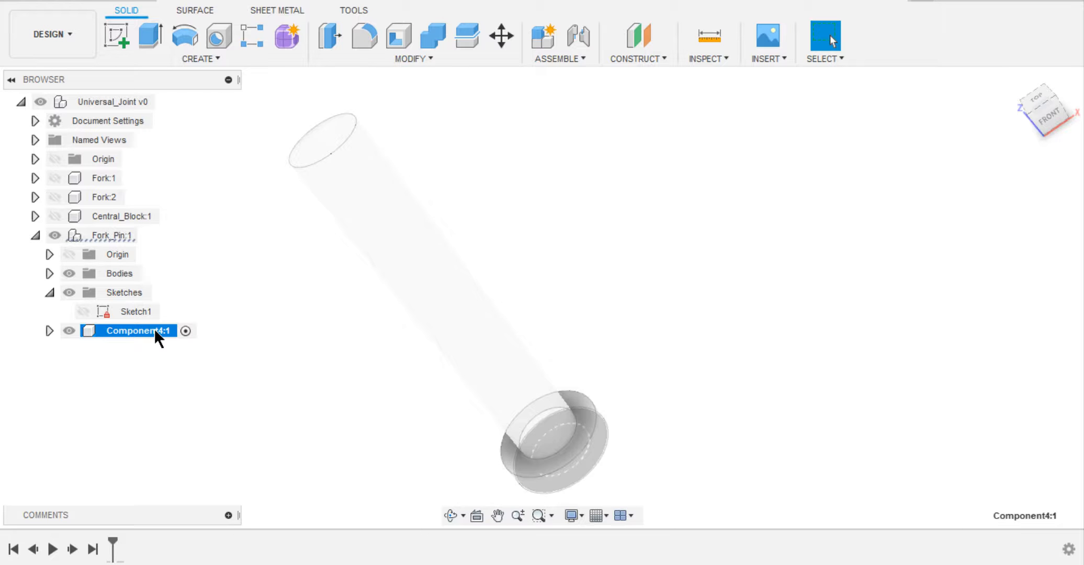
pyautogui.write('Collar')
pyautogui.press('Return')
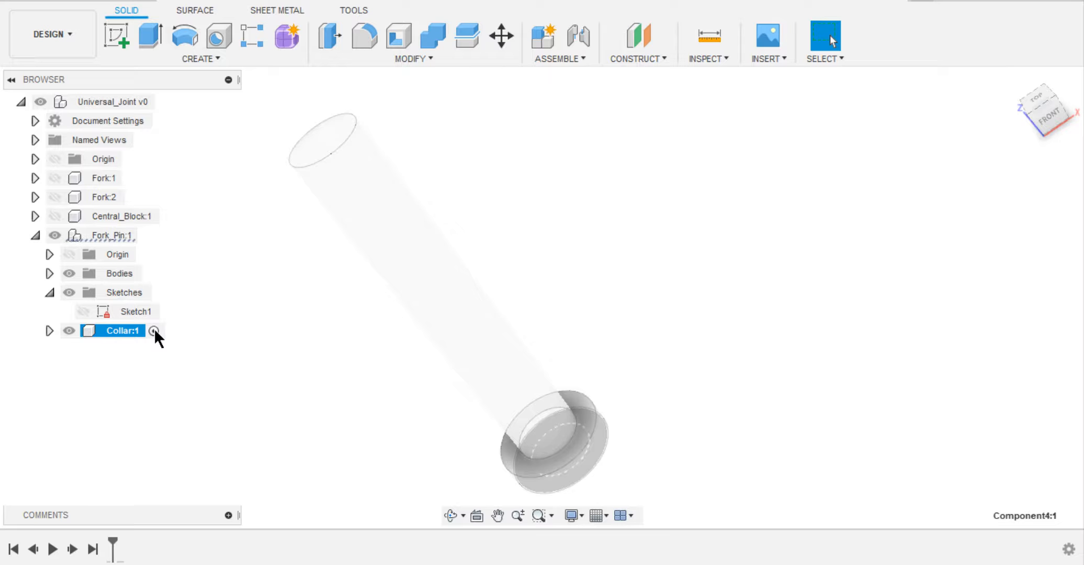
# Start a sketch in Collar on the pin shaft's free end face and project the pin head's ring-shaped face into it.
pyautogui.moveTo(343, 319); pyautogui.dragTo(205, 250, button='right')
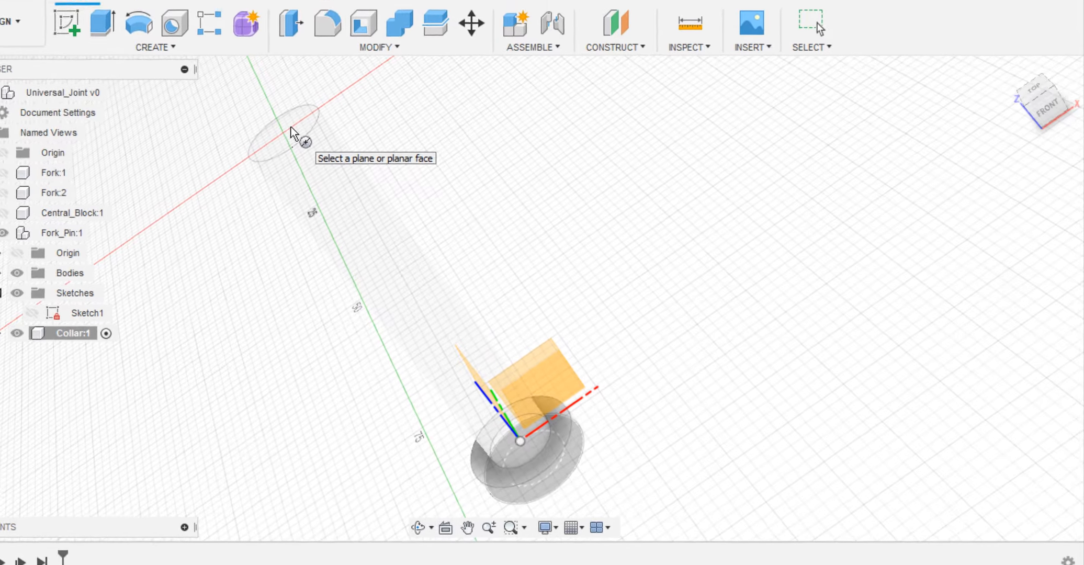
pyautogui.click(330, 135)
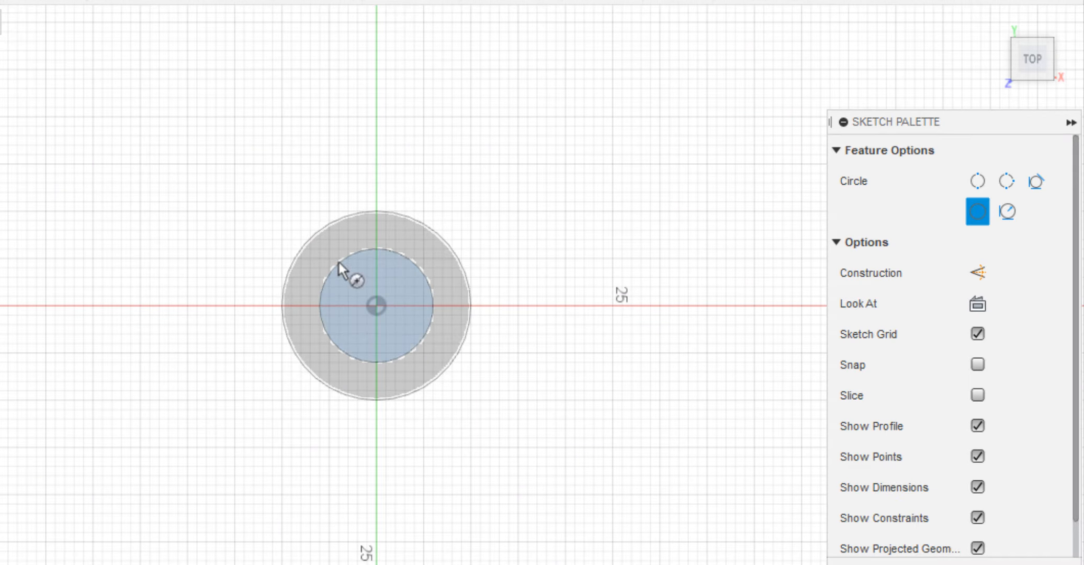
pyautogui.click(376, 305)
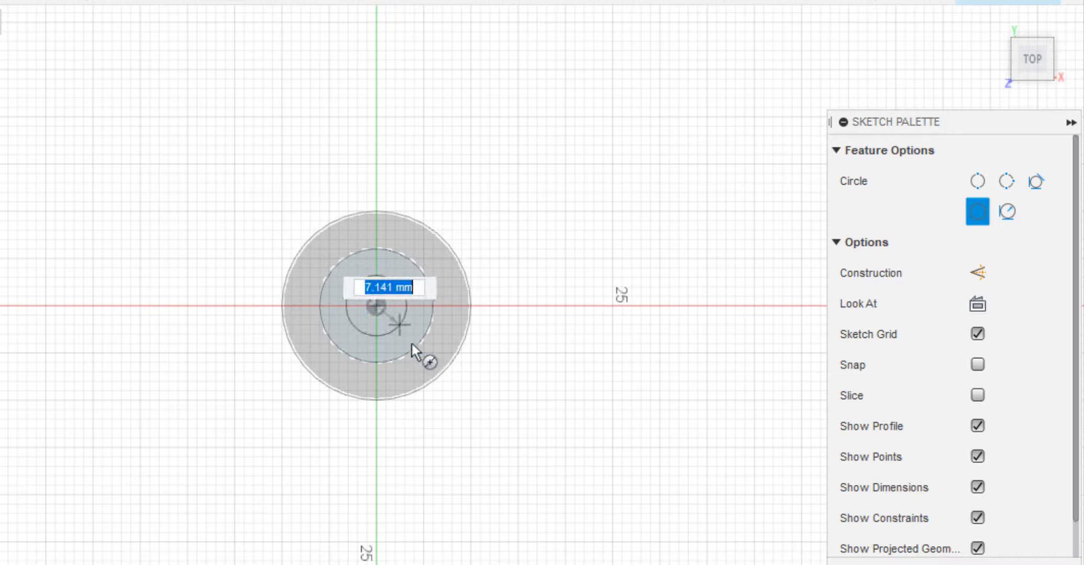
pyautogui.click(412, 343)
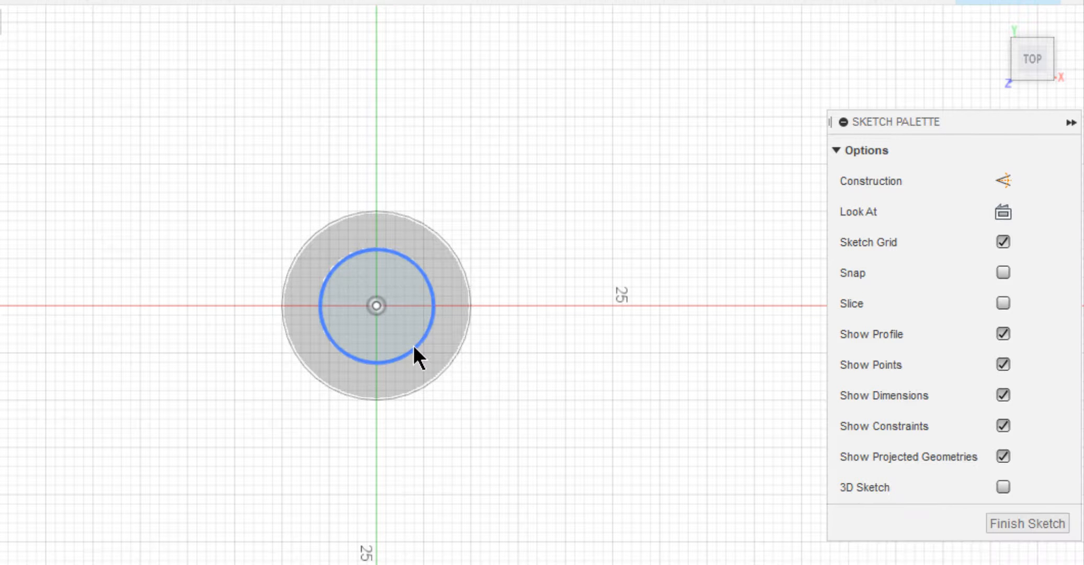
pyautogui.click(449, 287)
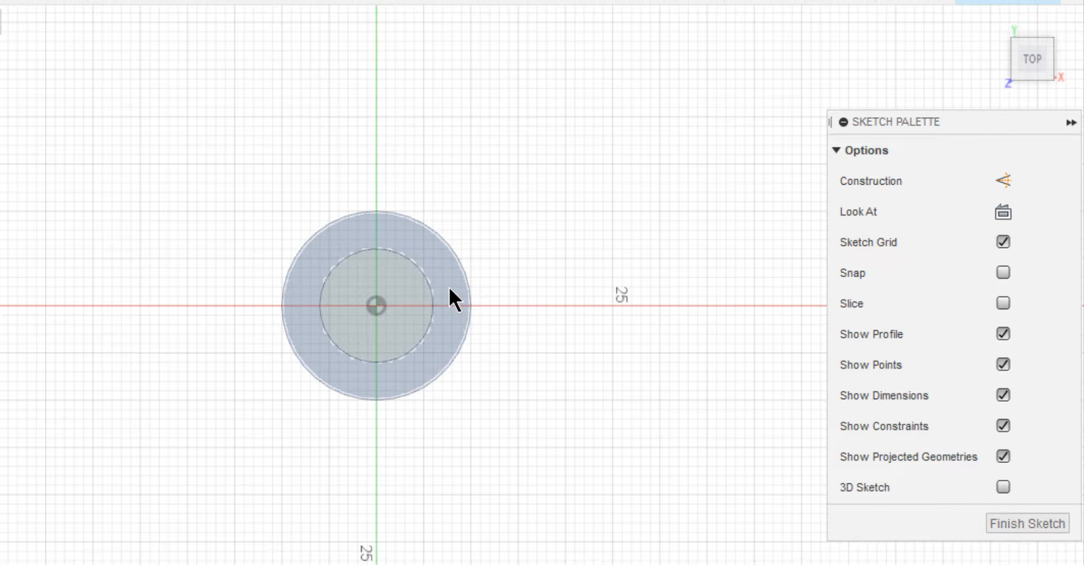
pyautogui.press('p')
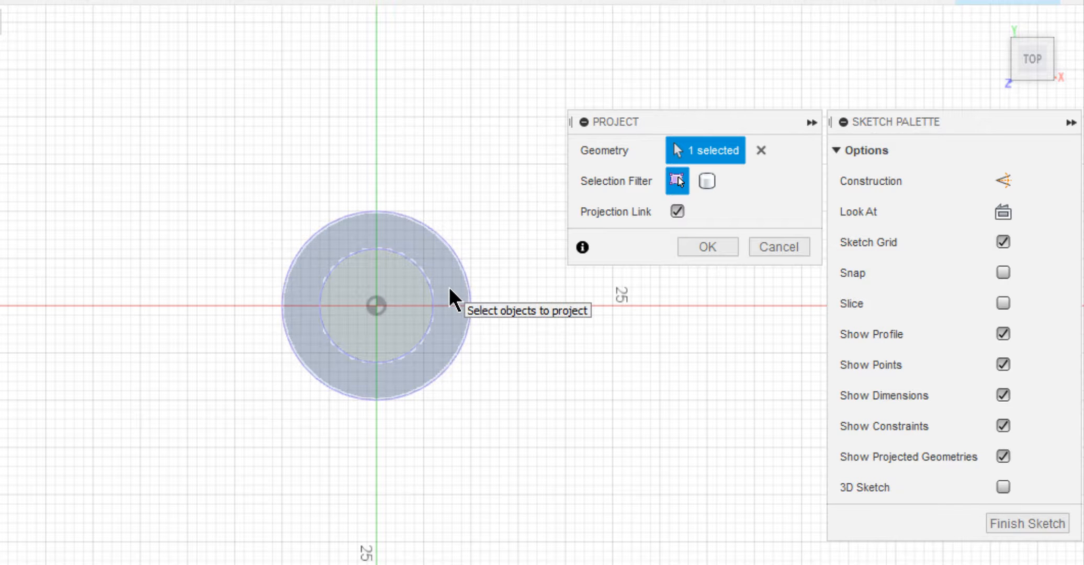
pyautogui.click(698, 241)
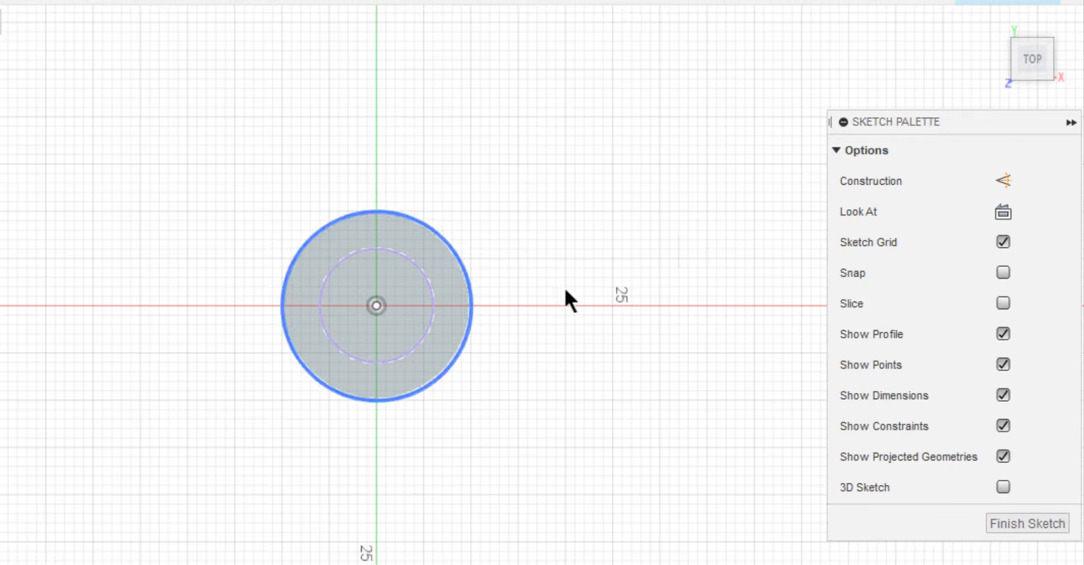
# Extrude the projected ring profile by -0.25*d along the shaft as a new body and return to the home view.
pyautogui.press('q')
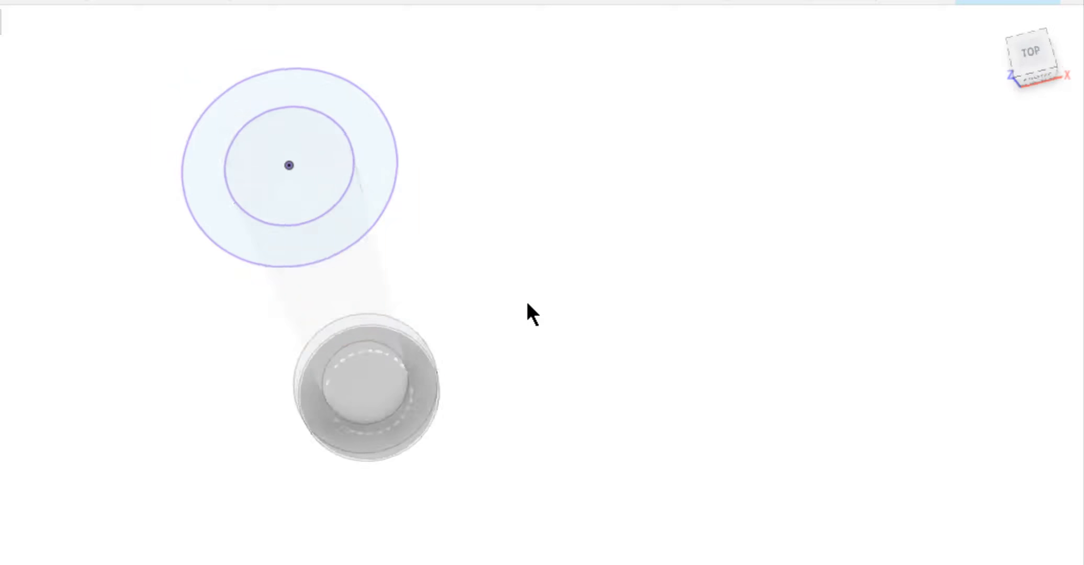
pyautogui.click(148, 77)
pyautogui.press('q')
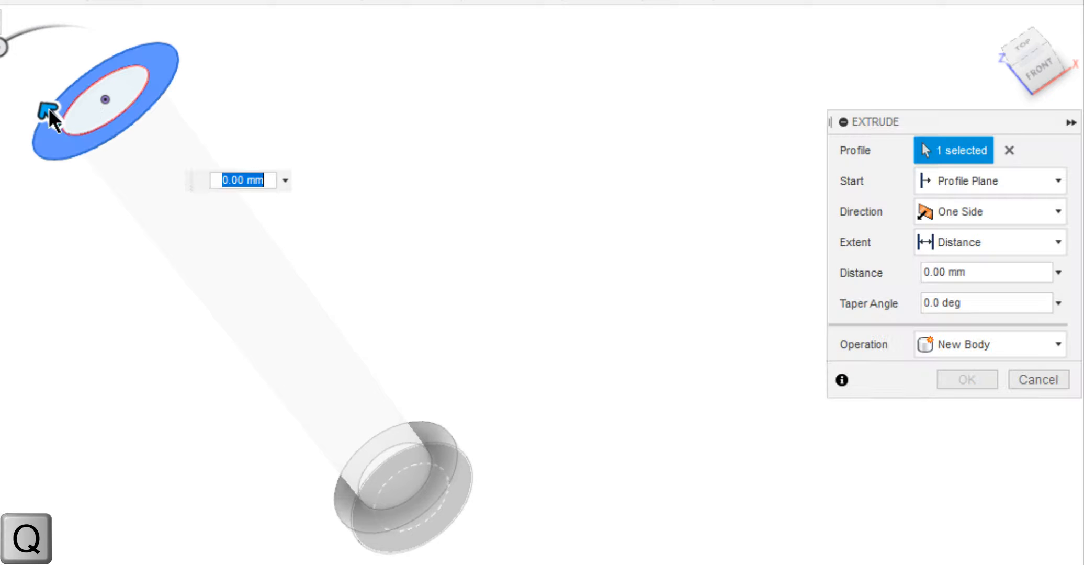
pyautogui.moveTo(49, 109); pyautogui.dragTo(99, 156)
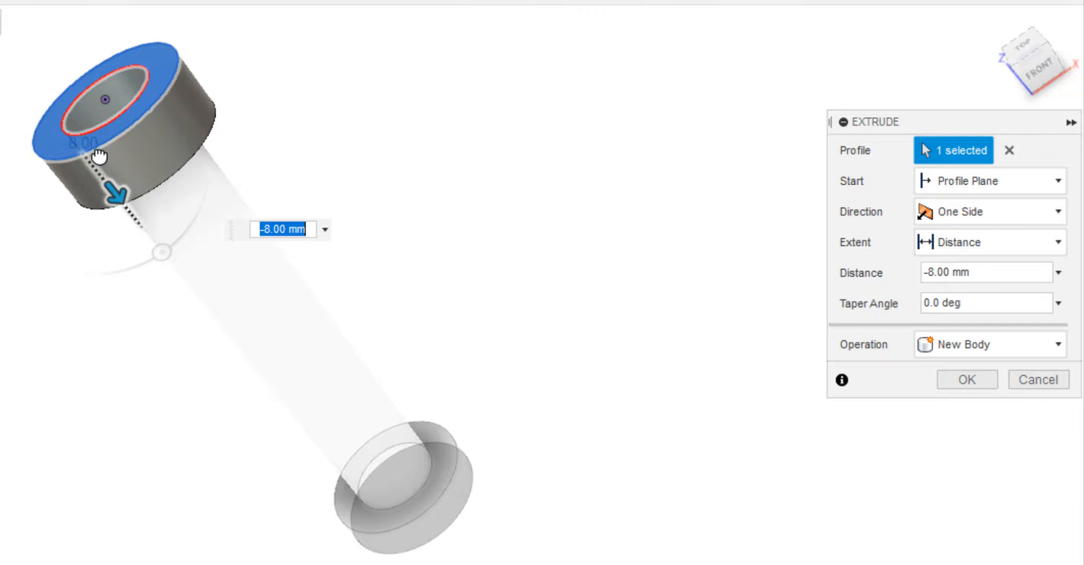
pyautogui.press('BackSpace')
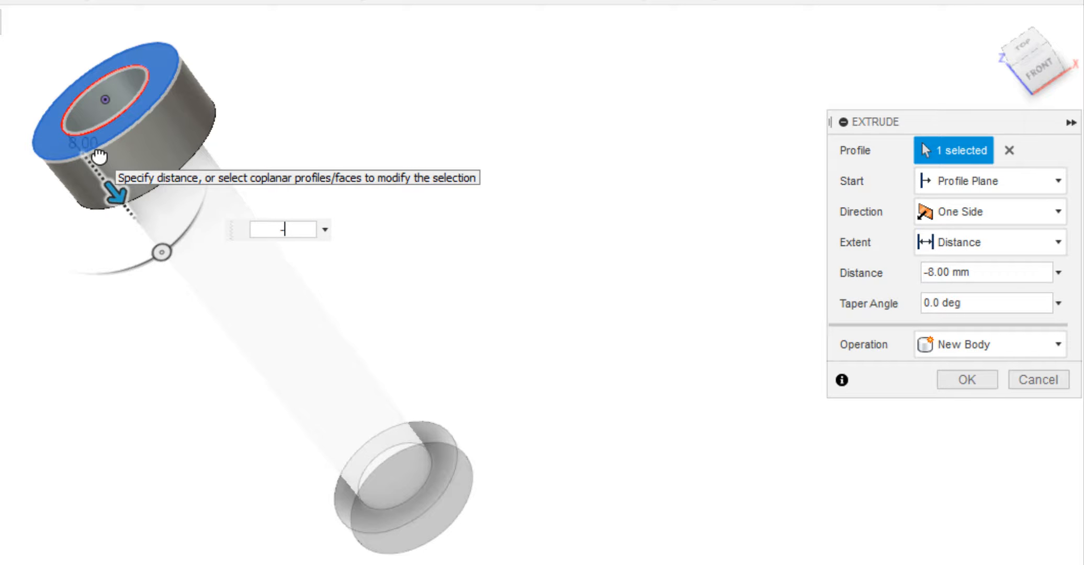
pyautogui.write('-0')
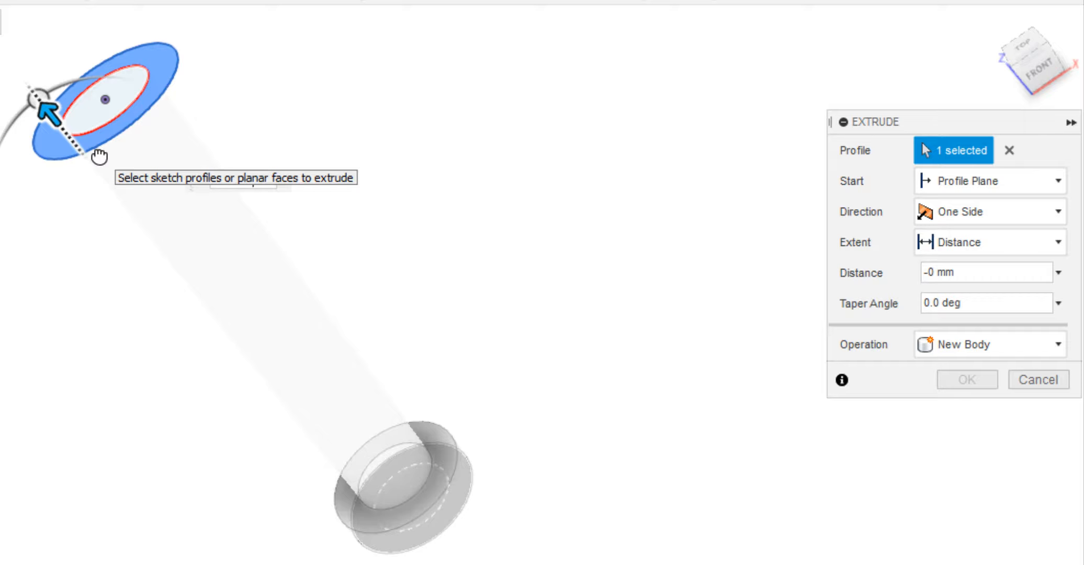
pyautogui.write('.25')
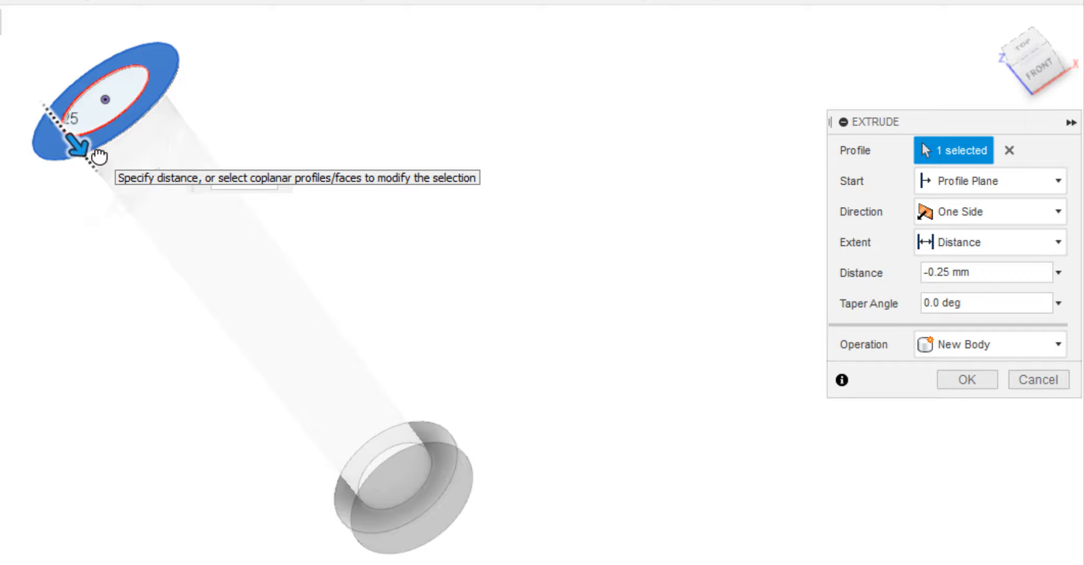
pyautogui.press('Return')
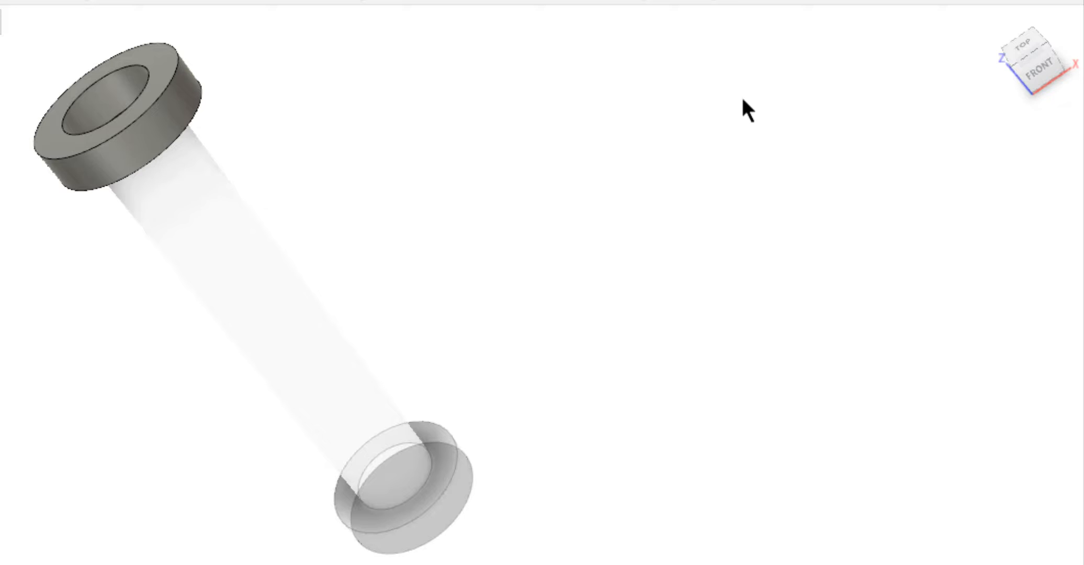
pyautogui.click(991, 21)
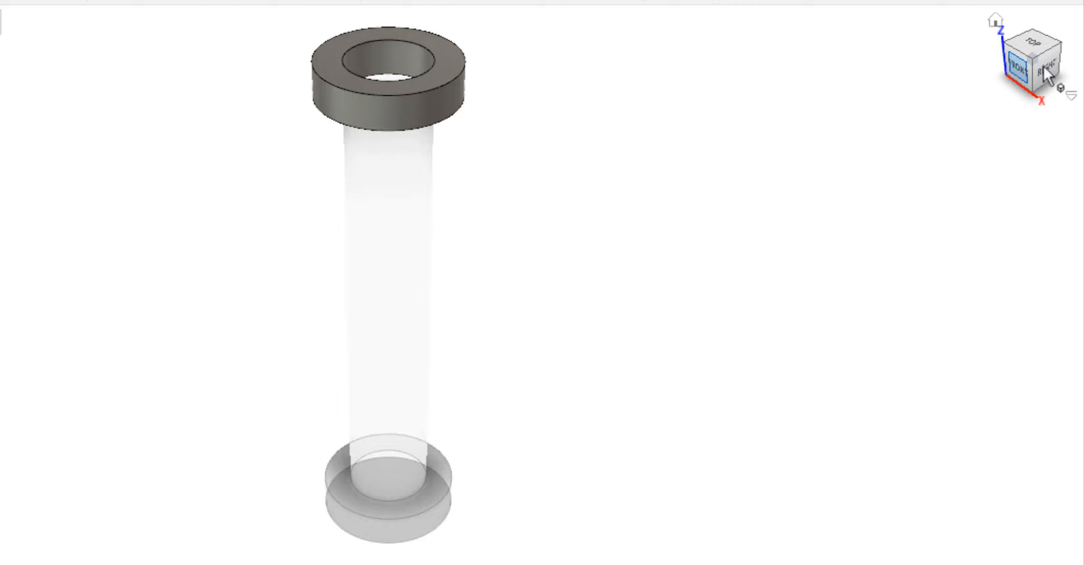
# Start a sketch in Collar on the vertical plane seen from the right and draw a centre line across the collar's full height.
pyautogui.click(1044, 66)
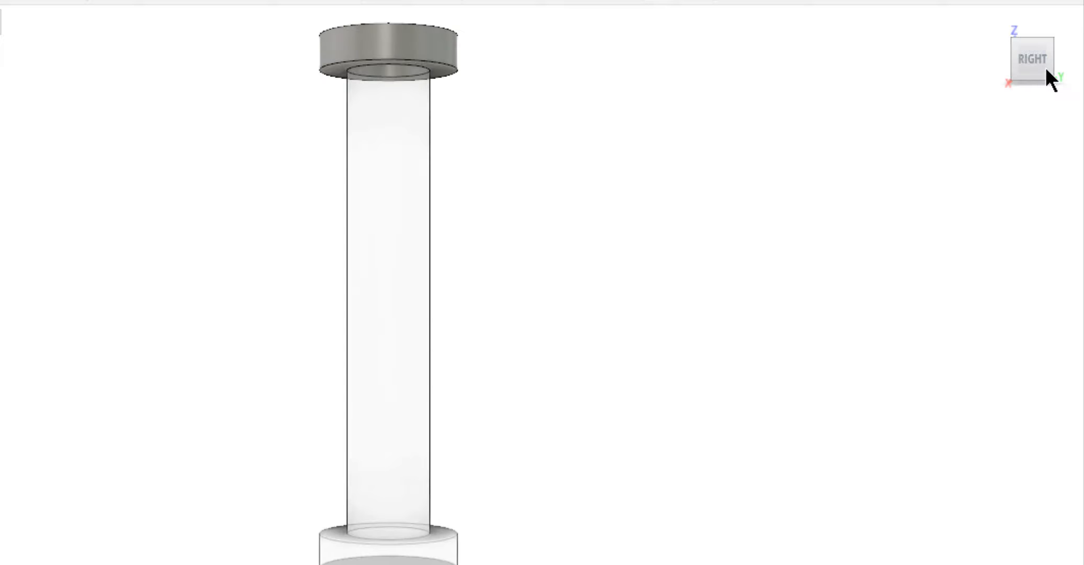
pyautogui.scroll(4, 911, 126)
pyautogui.scroll(6, 569, 286)
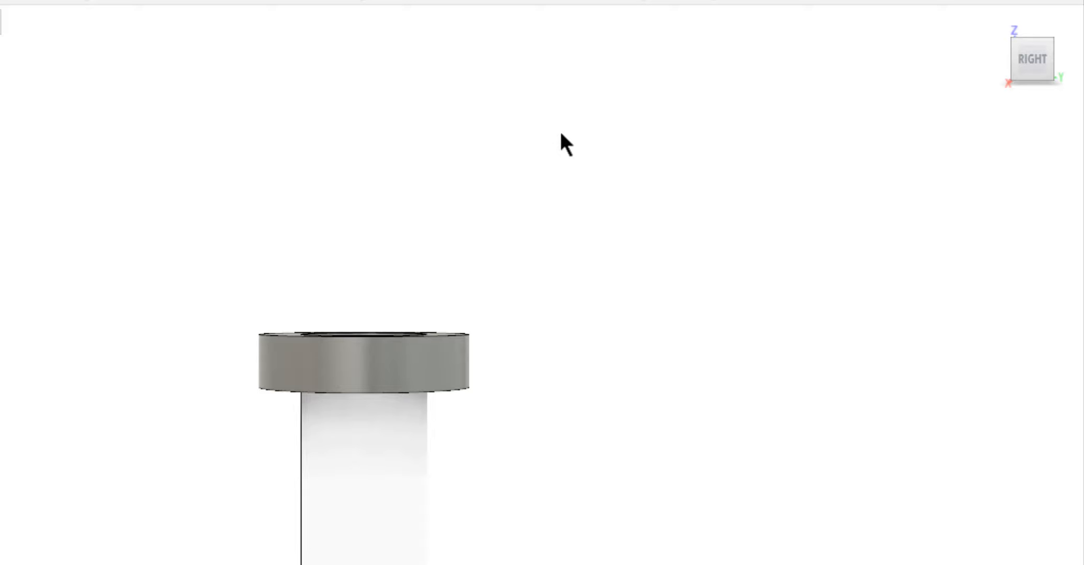
pyautogui.moveTo(560, 134)
pyautogui.mouseDown(button='right')
pyautogui.moveTo(585, 309)
pyautogui.moveTo(391, 96)
pyautogui.mouseUp(button='right')
pyautogui.click(369, 238)
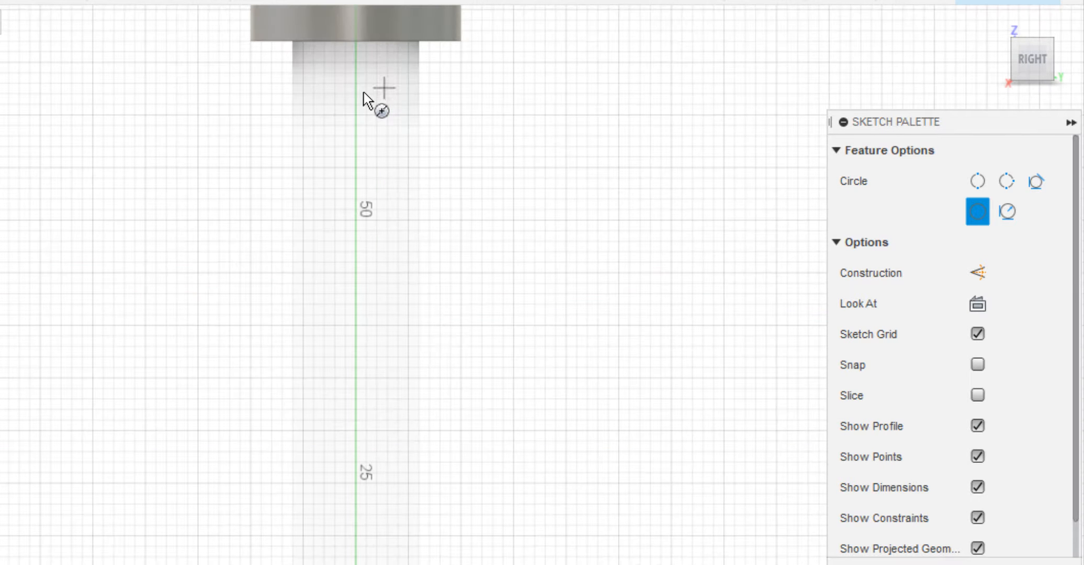
pyautogui.scroll(-2, 363, 92)
pyautogui.moveTo(363, 92); pyautogui.dragTo(384, 273, button='middle')
pyautogui.scroll(6, 384, 273)
pyautogui.press('l')
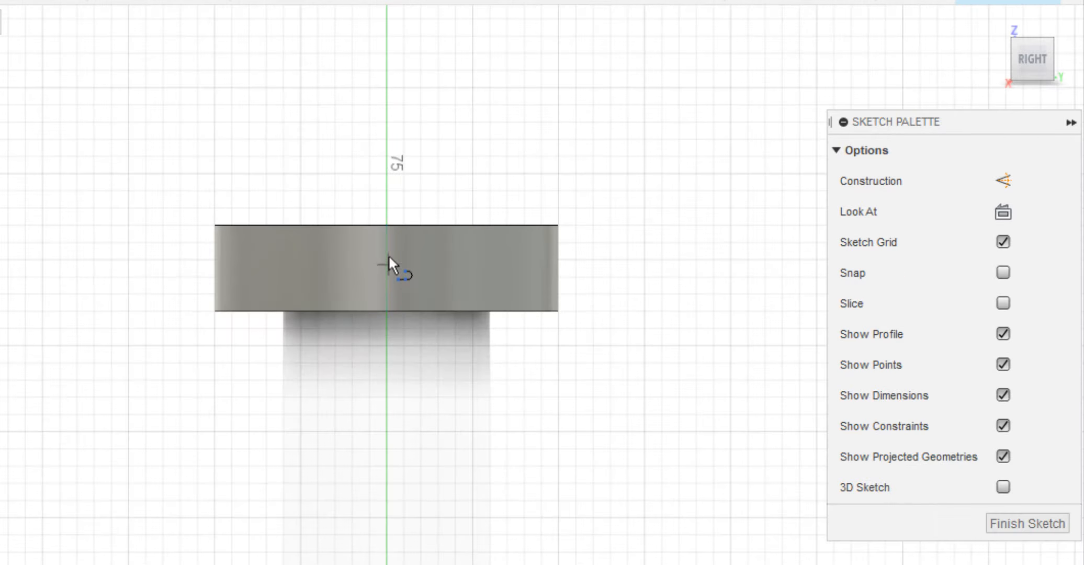
pyautogui.click(387, 225)
pyautogui.click(387, 310)
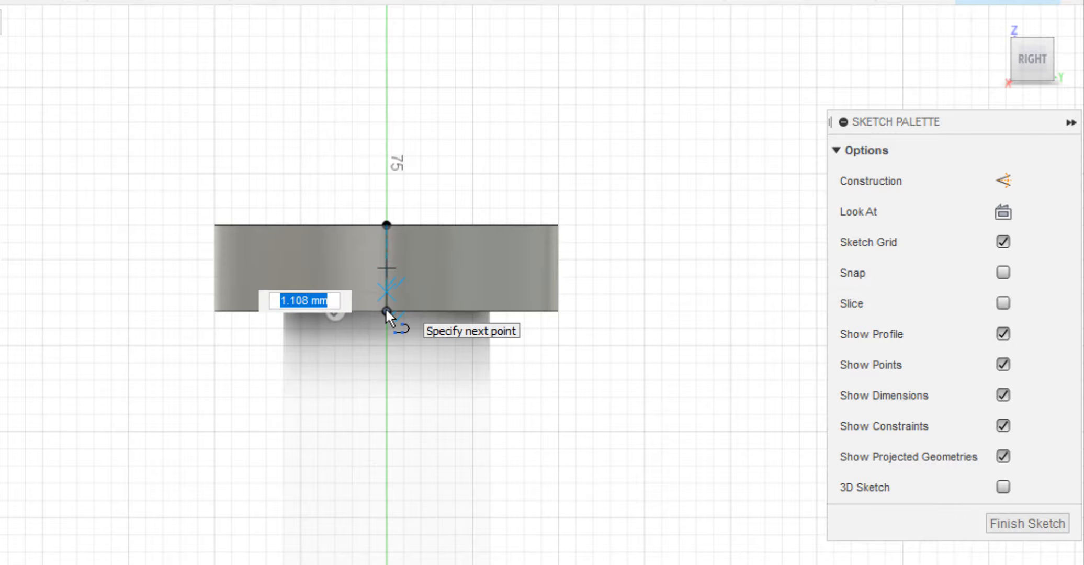
pyautogui.press('Escape')
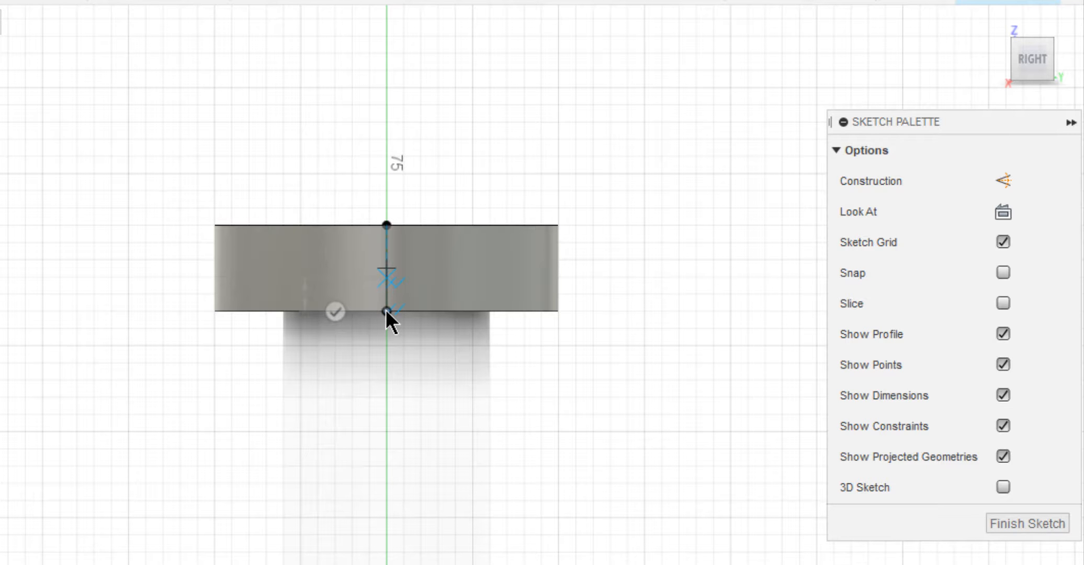
# Draw a circle of diameter 0.1*d centred on the midpoint of the collar's vertical line.
pyautogui.click(386, 256)
pyautogui.press('c')
pyautogui.click(386, 268)
pyautogui.write('0.1*')
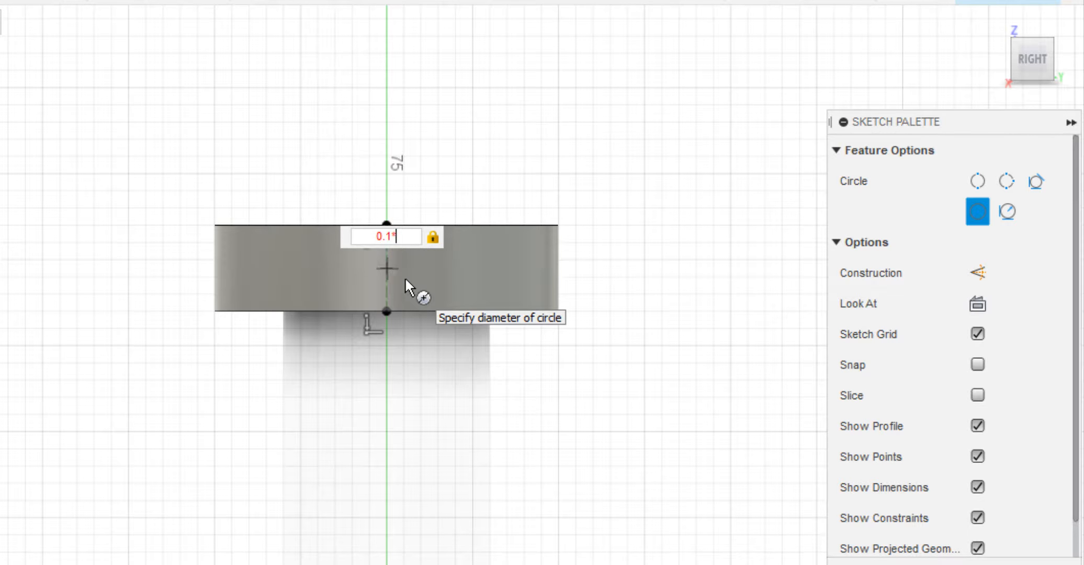
pyautogui.press('Return')
pyautogui.press('Escape')
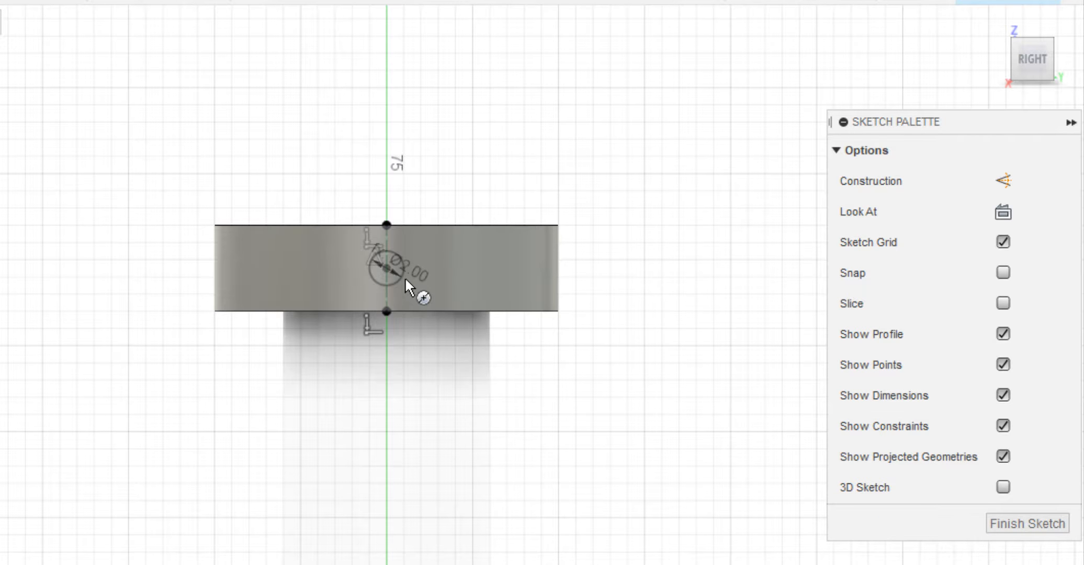
# Extrude the small circle symmetrically with extent All as a cut through the Collar body only, excluding the Fork_Pin body.
pyautogui.press('q')
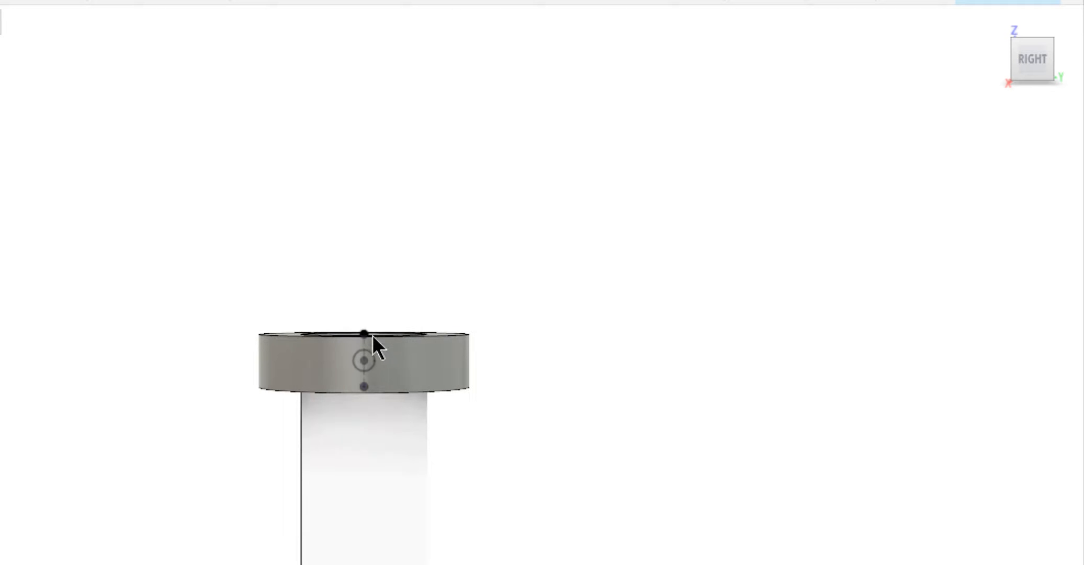
pyautogui.scroll(3, 365, 359)
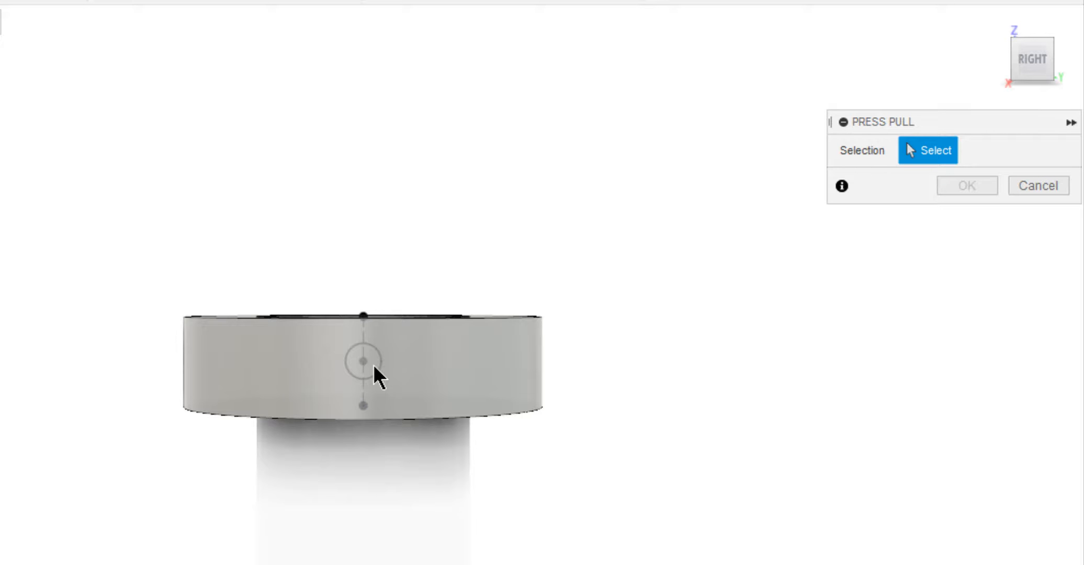
pyautogui.click(373, 372)
pyautogui.click(413, 465)
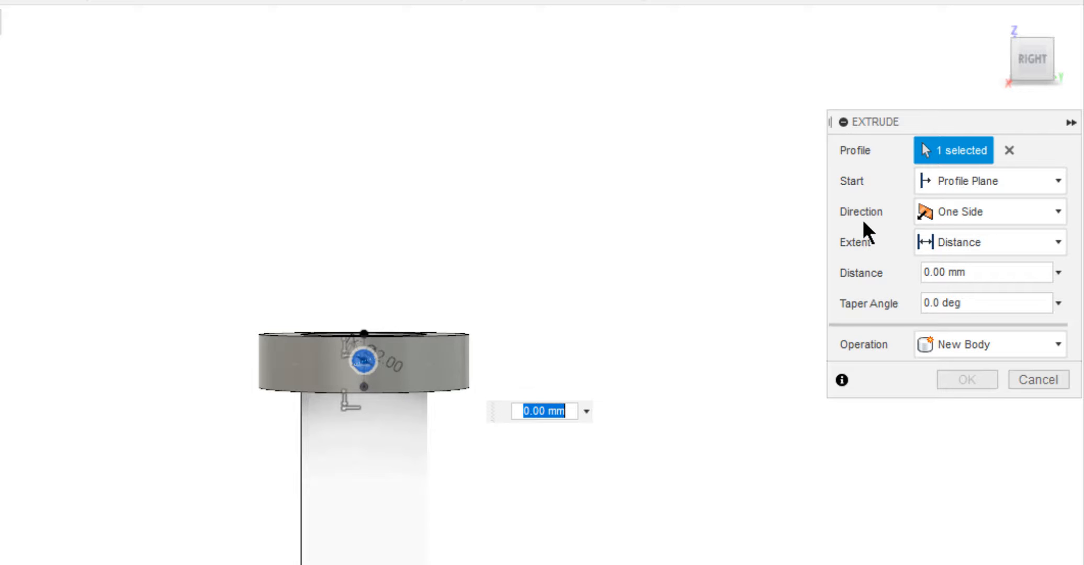
pyautogui.click(938, 218)
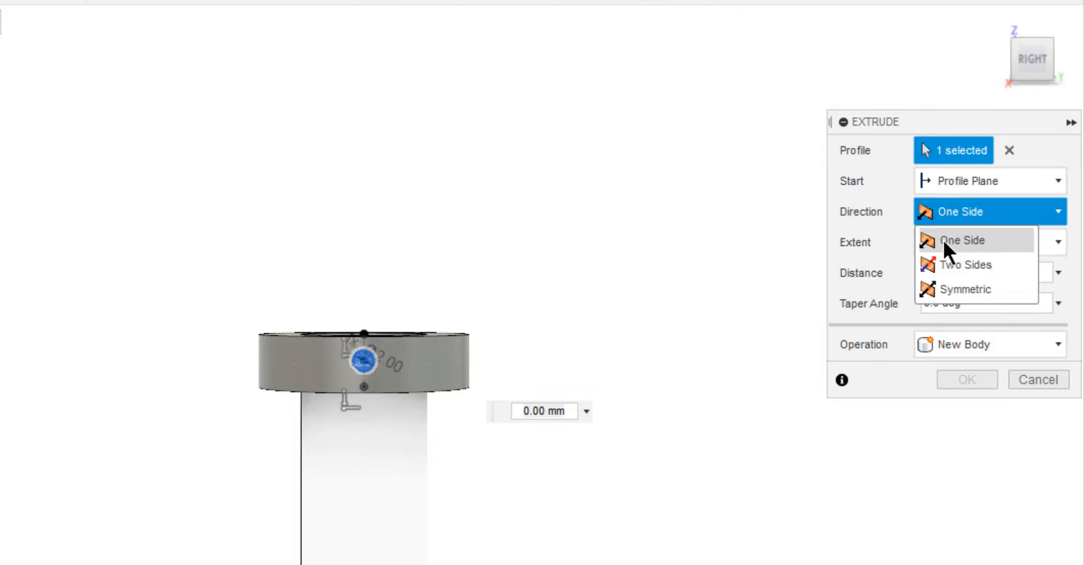
pyautogui.click(950, 279)
pyautogui.click(990, 244)
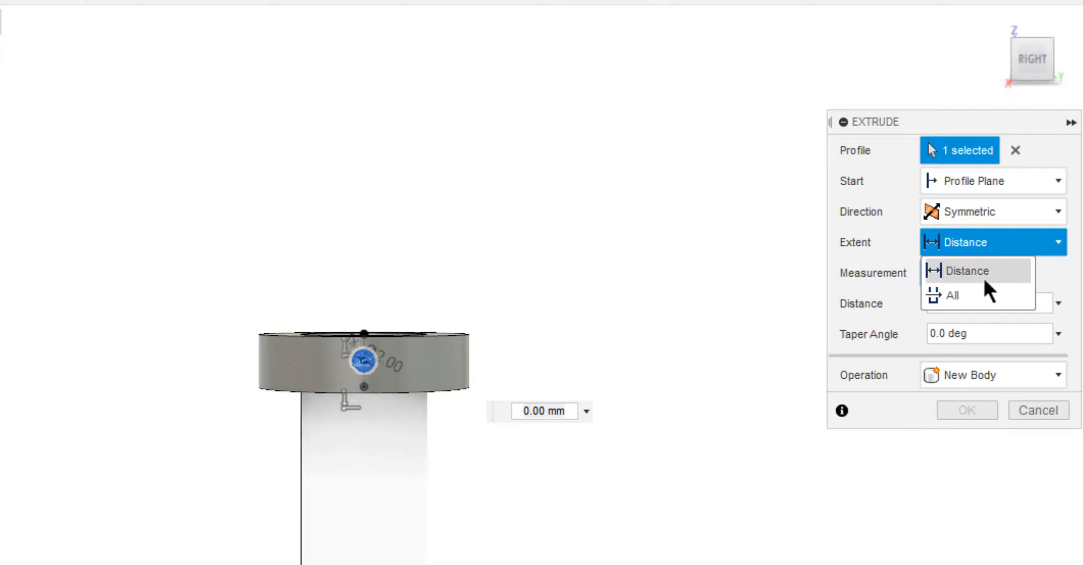
pyautogui.click(982, 296)
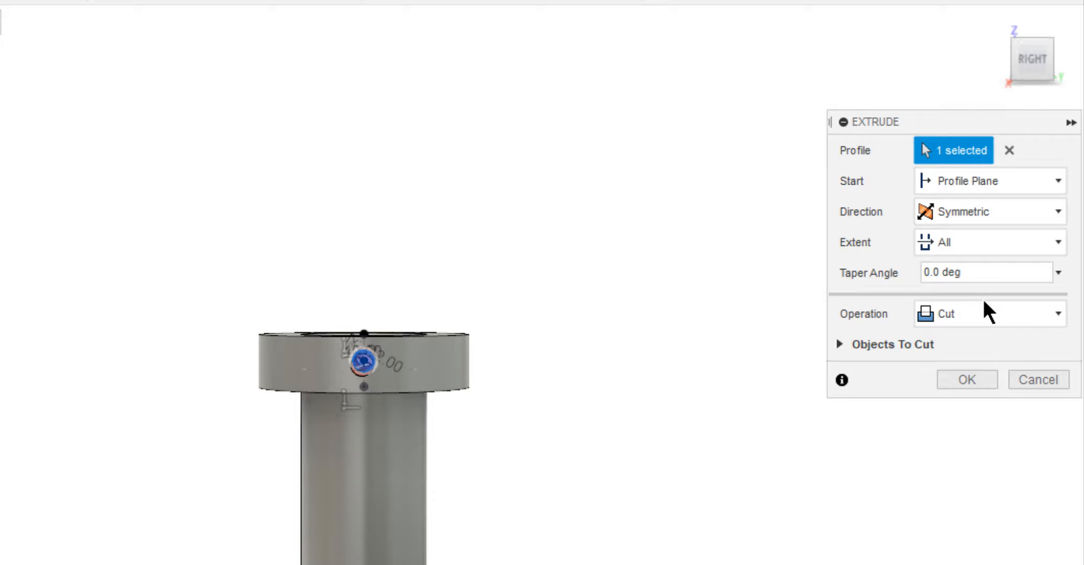
pyautogui.keyDown('shift'); pyautogui.moveTo(735, 326); pyautogui.dragTo(722, 328, button='middle'); pyautogui.keyUp('shift')
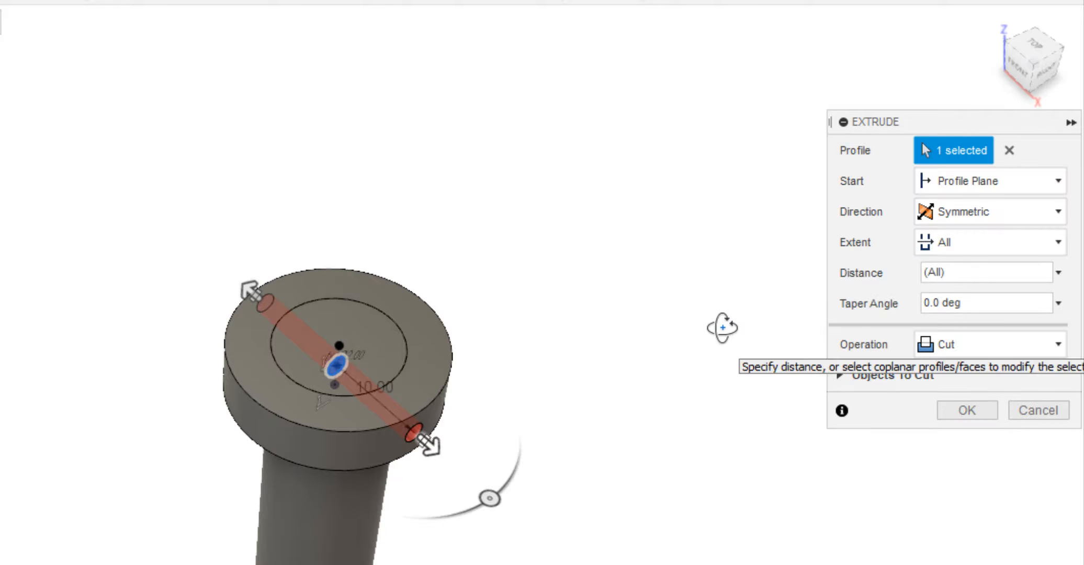
pyautogui.click(840, 375)
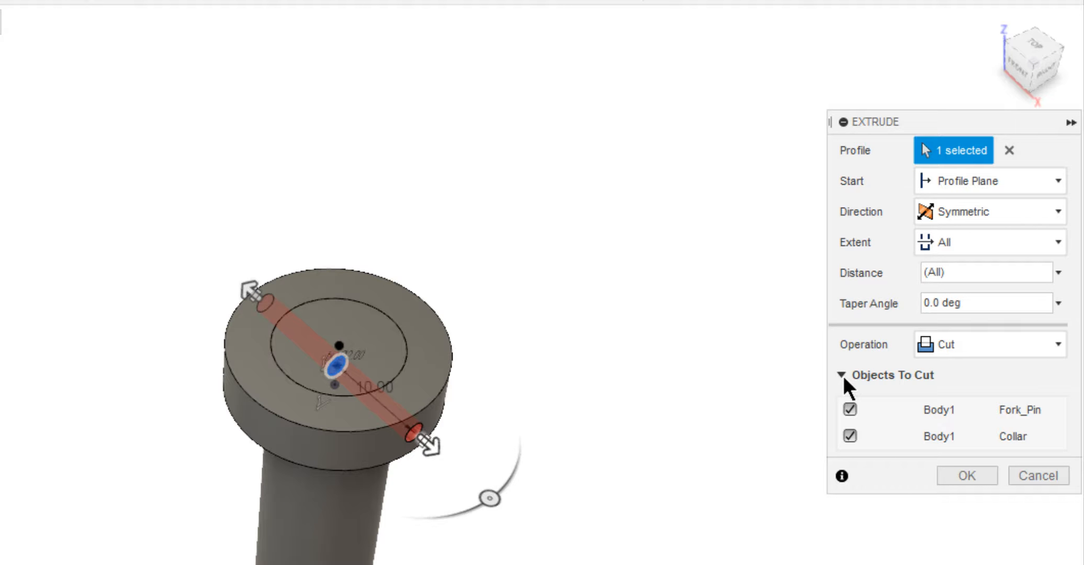
pyautogui.click(849, 408)
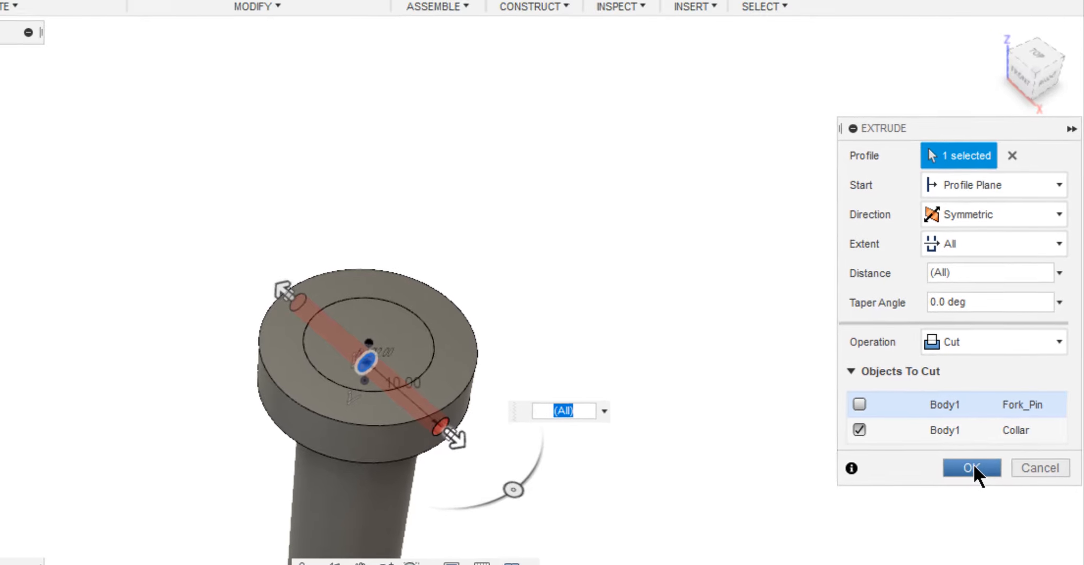
pyautogui.click(966, 476)
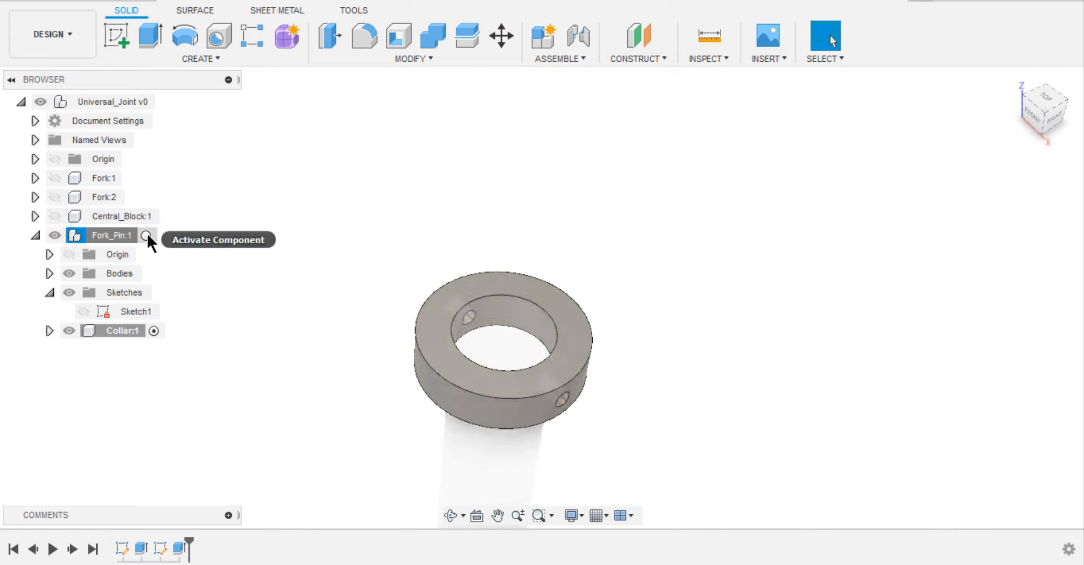
# Activate the Fork_Pin component and show the whole pin from the right.
pyautogui.click(150, 234)
pyautogui.click(441, 217)
pyautogui.scroll(-1, 455, 214)
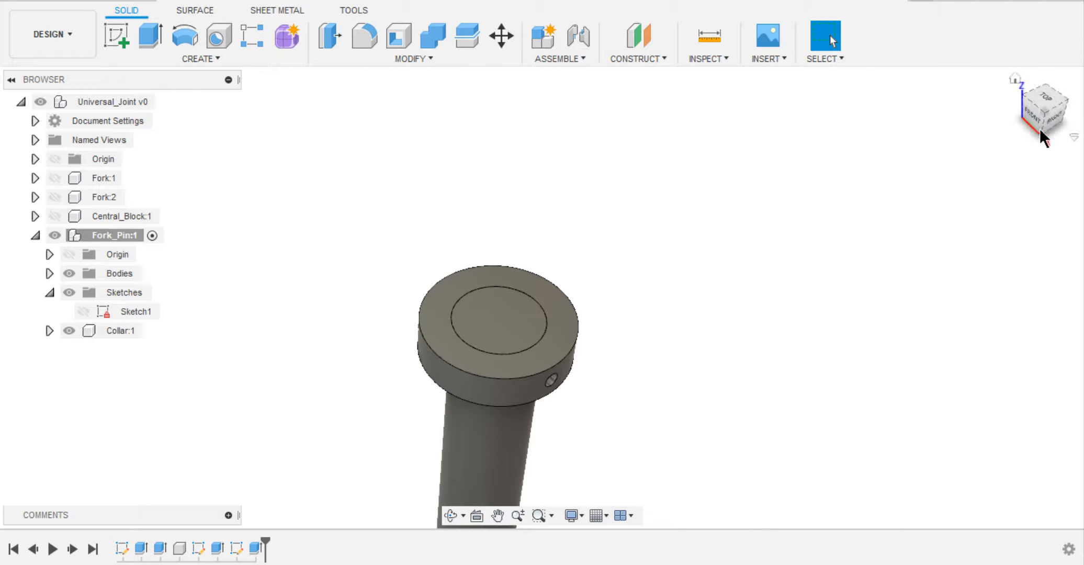
pyautogui.click(1053, 122)
pyautogui.moveTo(769, 236); pyautogui.dragTo(728, 111, button='middle')
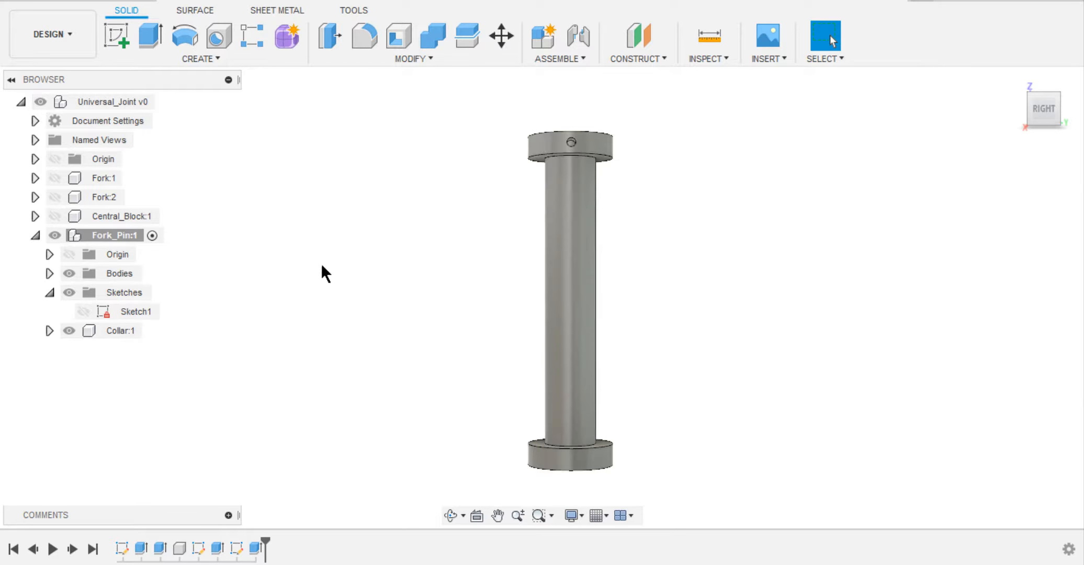
# Show Fork:1 and move the pin into its holes to check the fit, then revert the pin's position and hide the fork.
pyautogui.click(60, 172)
pyautogui.moveTo(380, 222); pyautogui.dragTo(295, 206, button='middle')
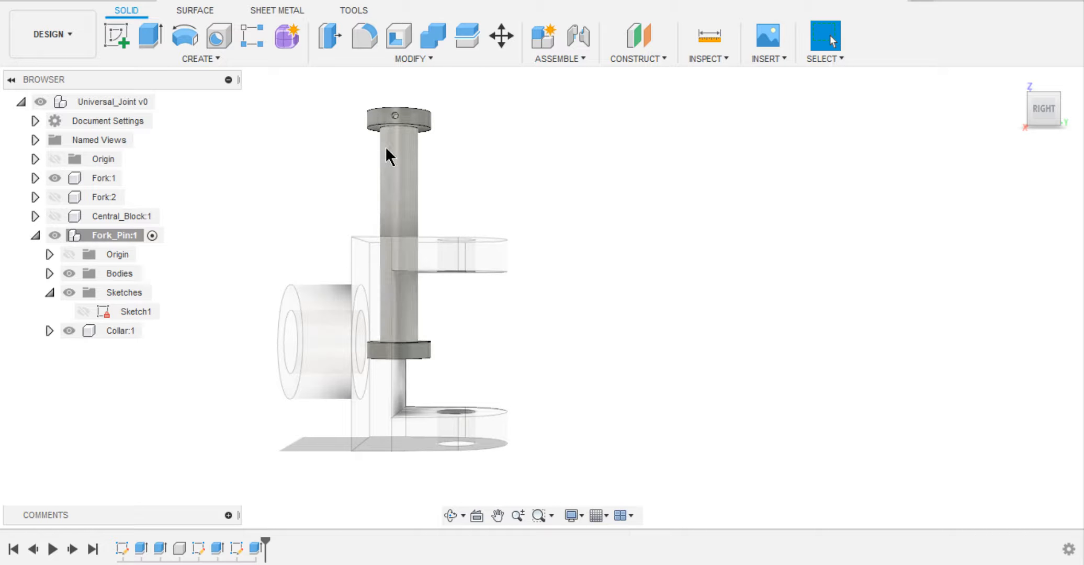
pyautogui.moveTo(421, 201); pyautogui.dragTo(437, 257)
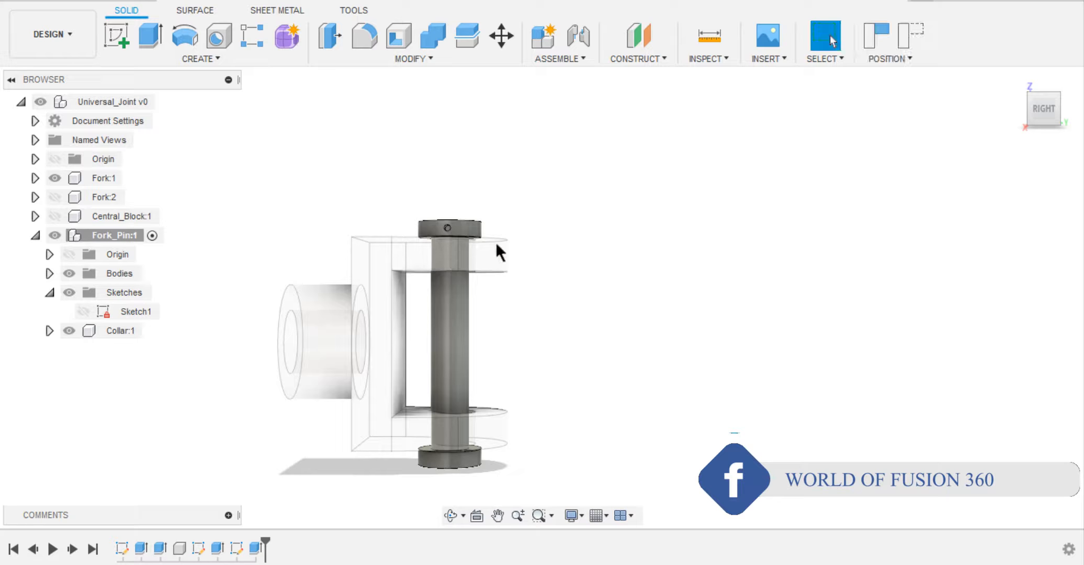
pyautogui.click(1044, 109)
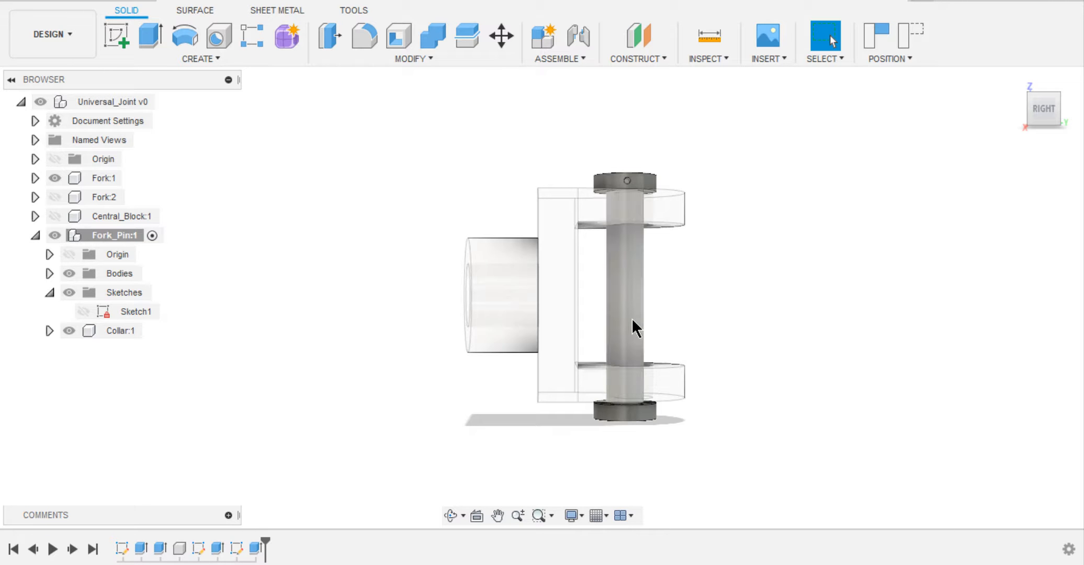
pyautogui.moveTo(632, 319)
pyautogui.mouseDown()
pyautogui.moveTo(632, 305)
pyautogui.moveTo(636, 314)
pyautogui.mouseUp()
pyautogui.click(910, 36)
pyautogui.click(55, 178)
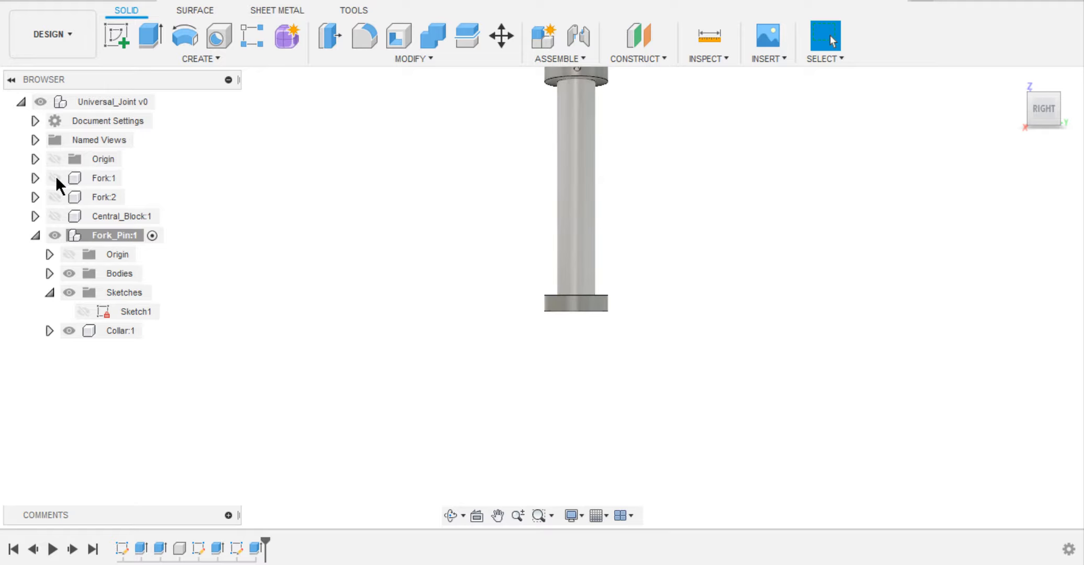
# Start a circle sketch in Fork_Pin on the vertical origin plane seen from the right.
pyautogui.moveTo(595, 111); pyautogui.dragTo(548, 249, button='middle')
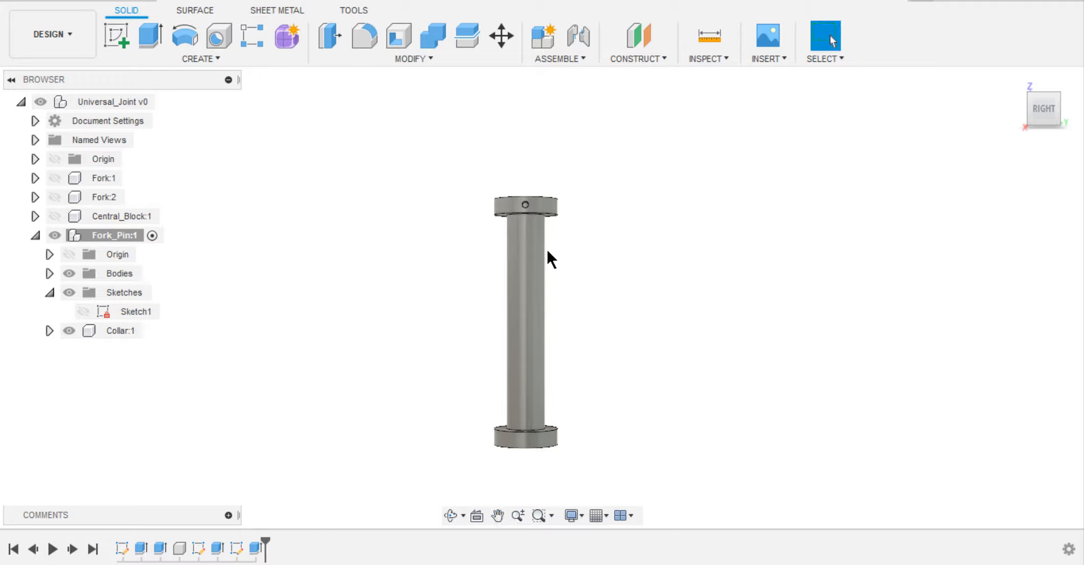
pyautogui.moveTo(743, 149)
pyautogui.mouseDown(button='right')
pyautogui.moveTo(765, 283)
pyautogui.moveTo(610, 81)
pyautogui.mouseUp(button='right')
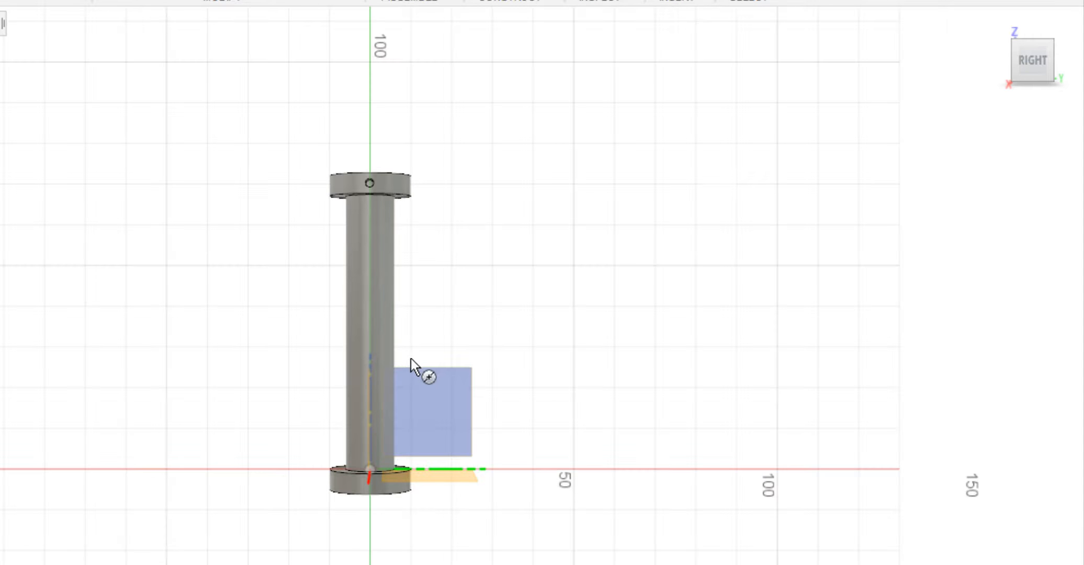
pyautogui.click(419, 383)
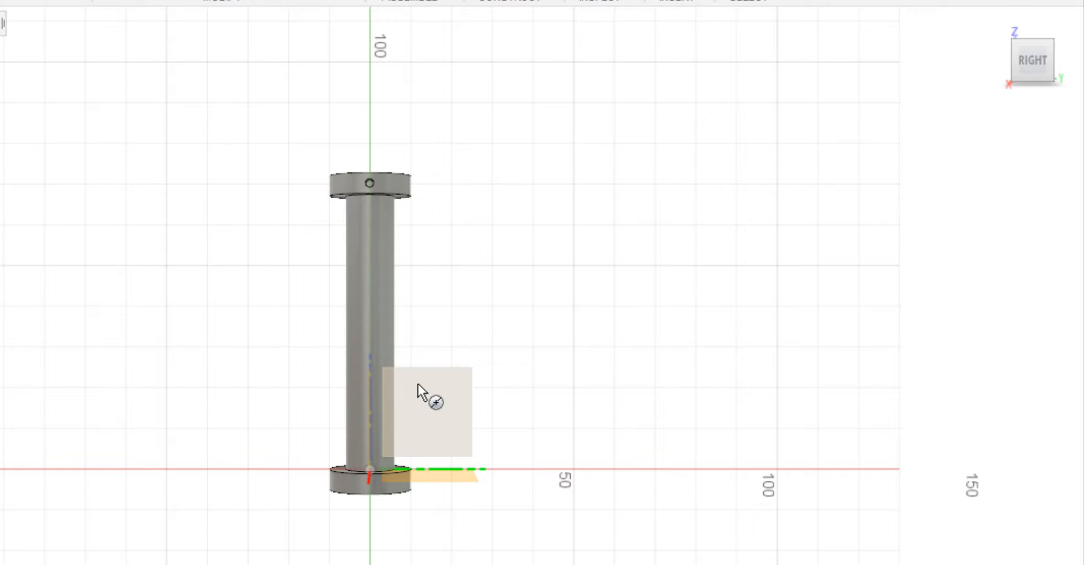
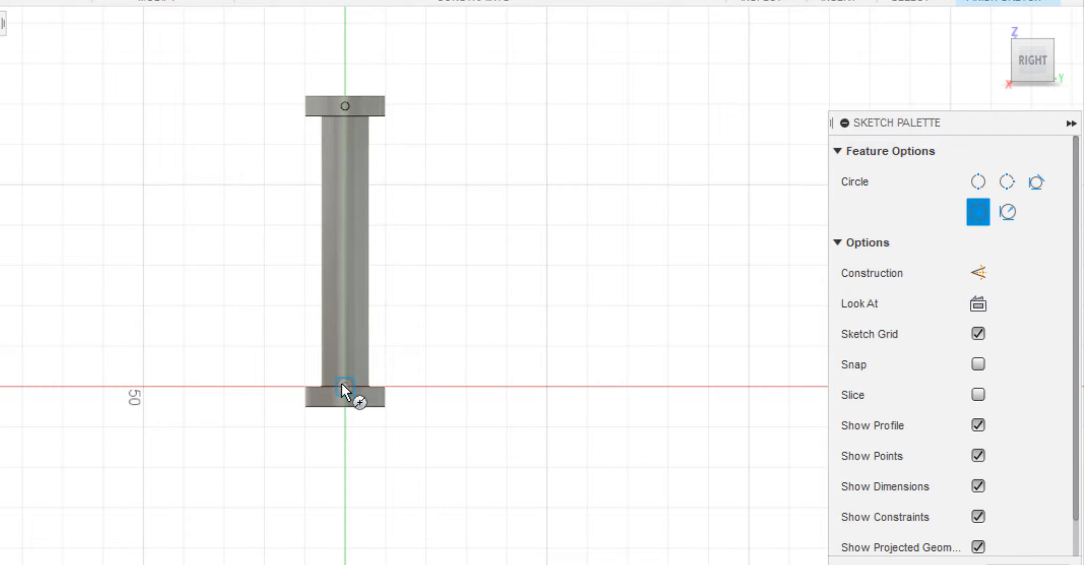
# Draw a small circle on the pin's vertical axis just below the upper collar and set its diameter to 0.1*d.
pyautogui.click(346, 137)
pyautogui.press('d')
pyautogui.click(353, 139)
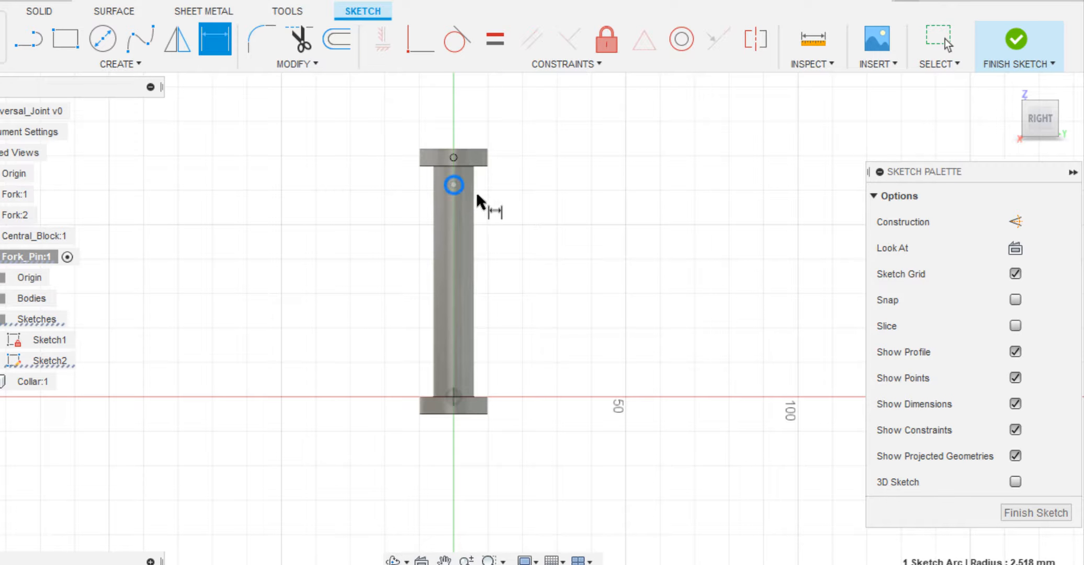
pyautogui.click(431, 143)
pyautogui.write('0.1')
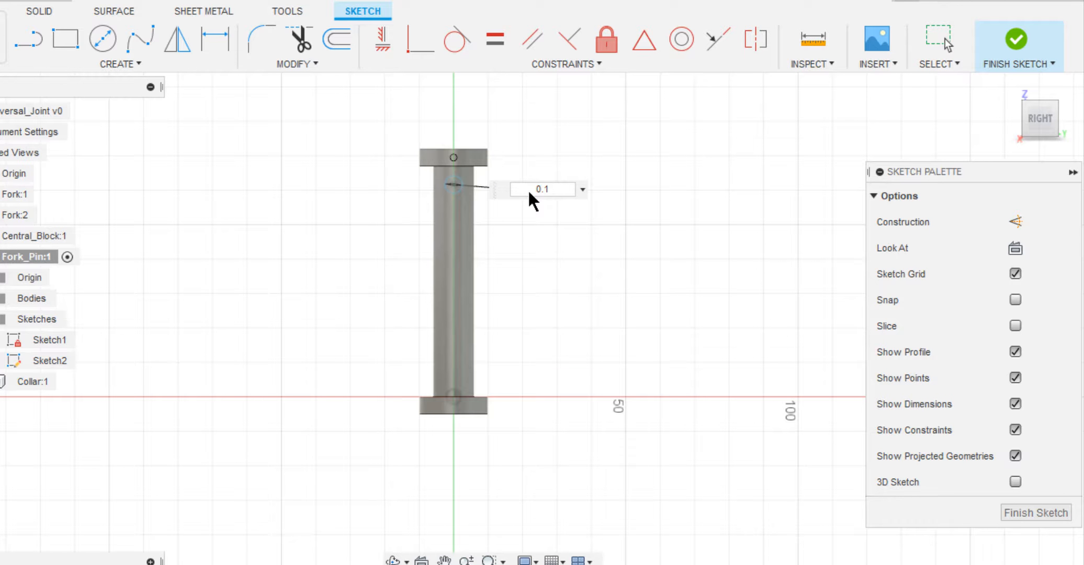
pyautogui.write('*d')
pyautogui.press('Return')
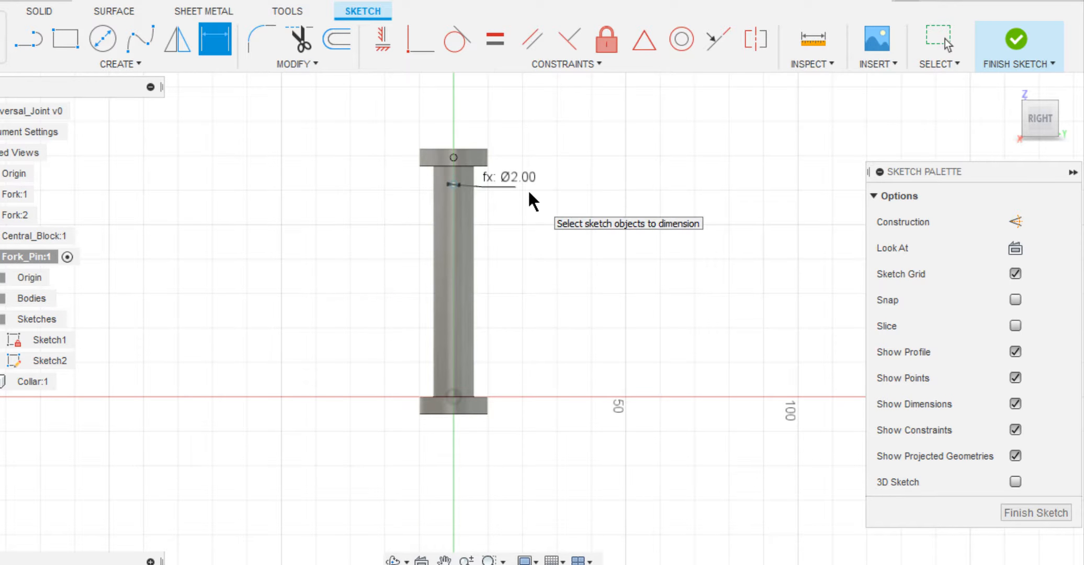
# Align the small circle's centre vertically with the sketch origin using a Horizontal/Vertical constraint.
pyautogui.click(376, 37)
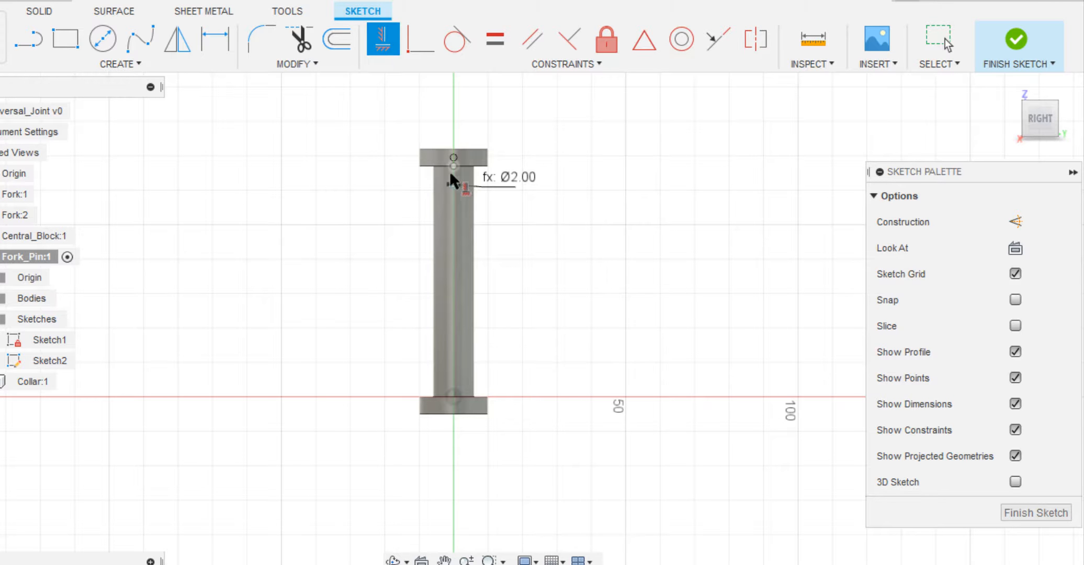
pyautogui.scroll(3, 451, 173)
pyautogui.click(451, 173)
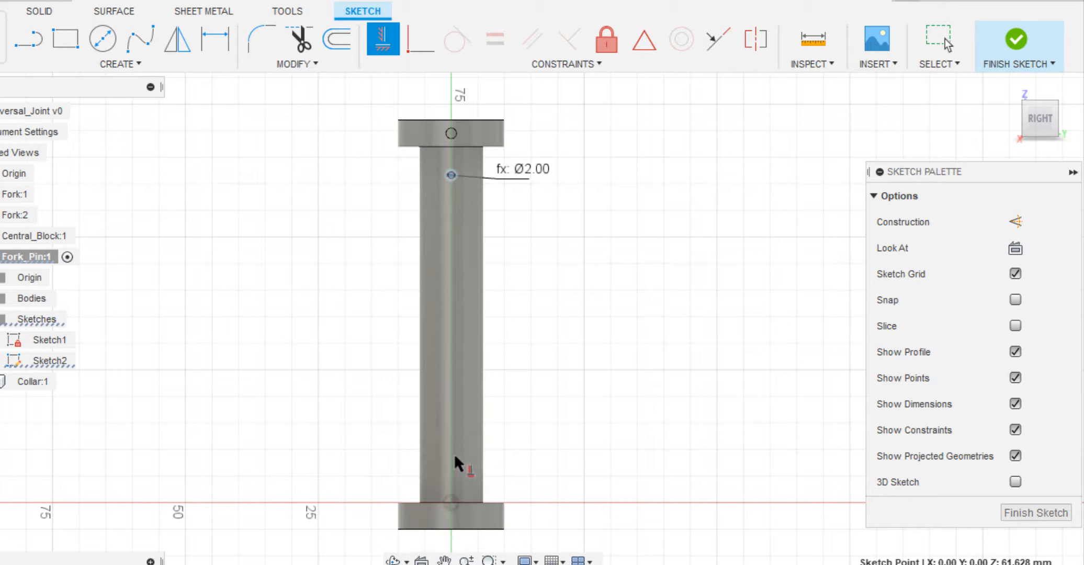
pyautogui.click(451, 501)
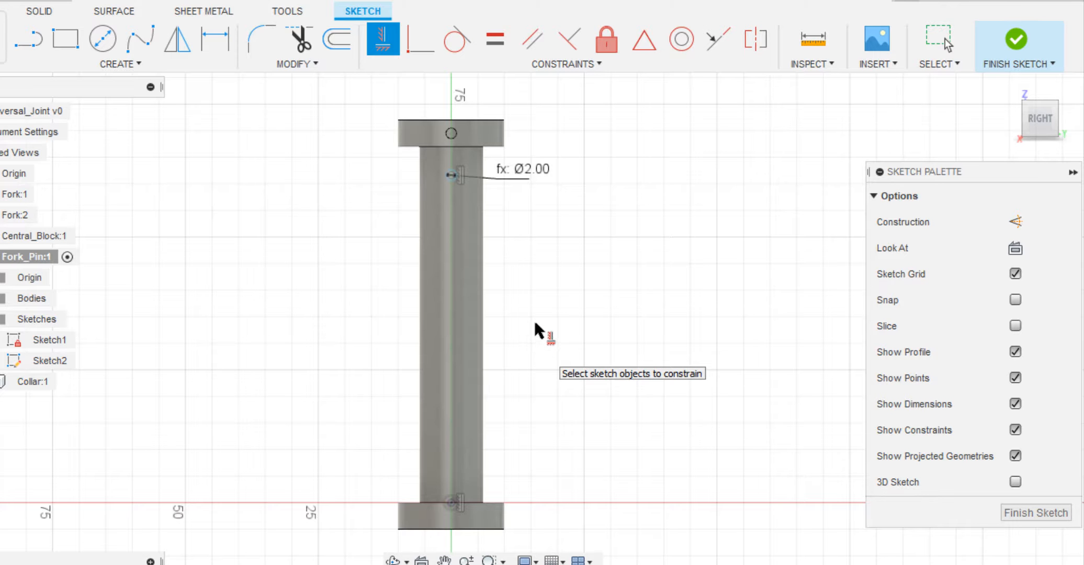
pyautogui.press('Escape')
# Dimension the height from the origin to the small circle as 3.2*d+.125*d, for 66.50 mm.
pyautogui.scroll(3, 515, 301)
pyautogui.click(393, 177)
pyautogui.scroll(1, 394, 209)
pyautogui.scroll(-3, 393, 211)
pyautogui.press('d')
pyautogui.click(425, 534)
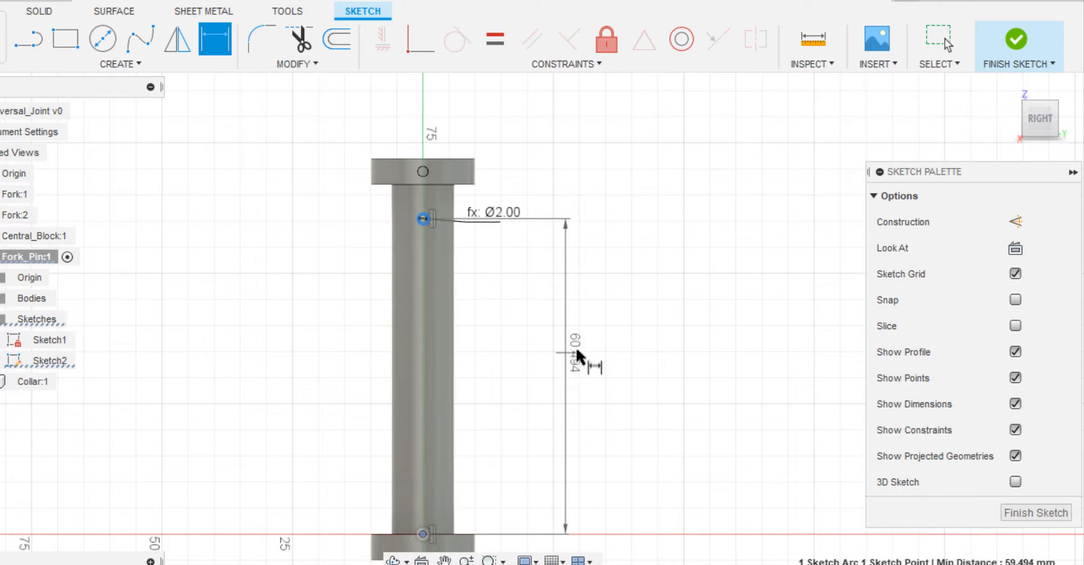
pyautogui.click(576, 347)
pyautogui.write('3.2*')
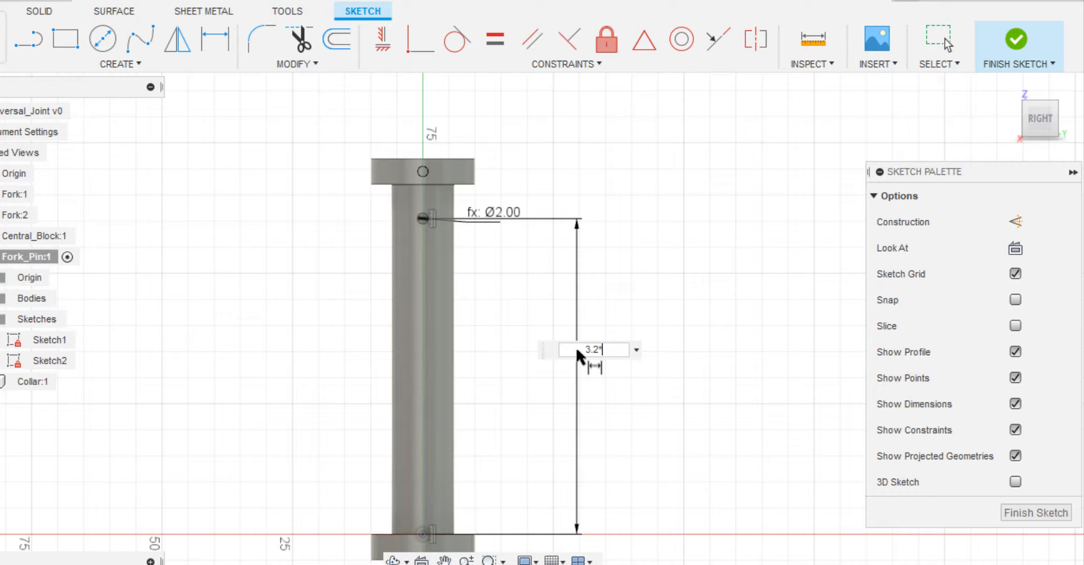
pyautogui.write('d+')
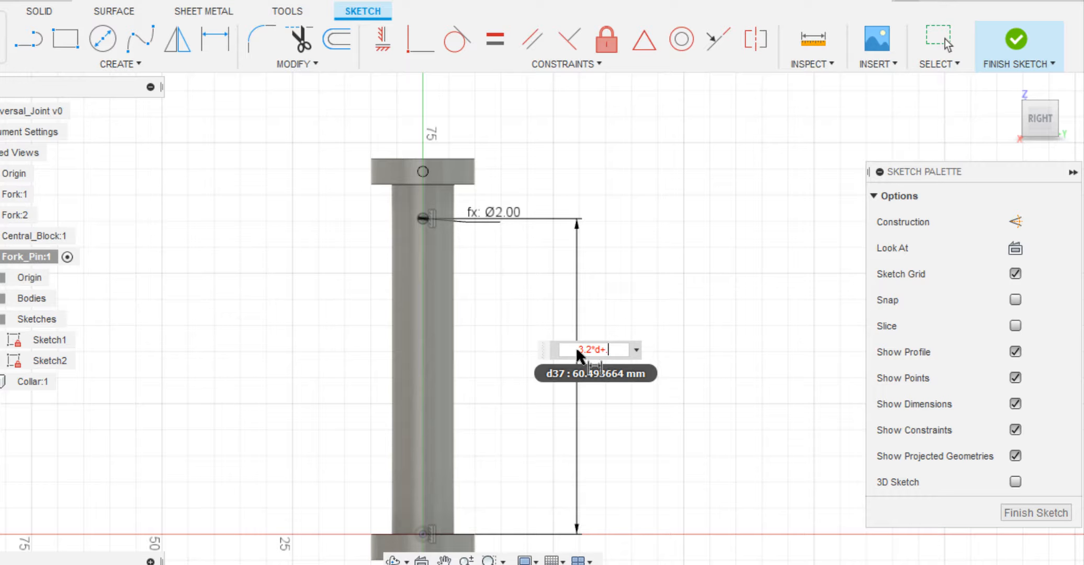
pyautogui.write('.125')
pyautogui.press('Return')
# Extrude the small circle symmetrically with extent All as a cut through the Fork_Pin body only, excluding the Collar body.
pyautogui.scroll(3, 365, 197)
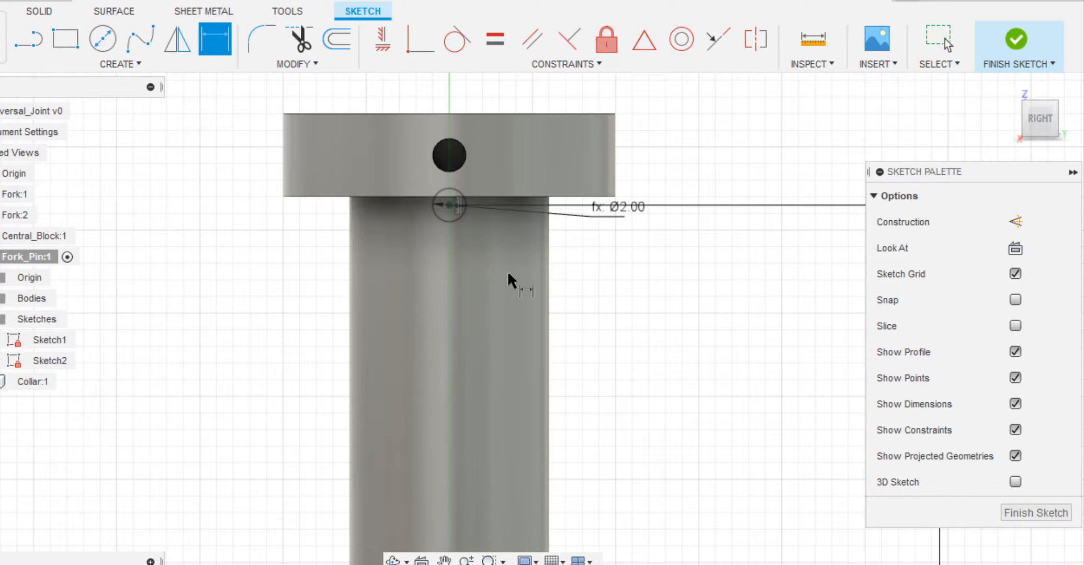
pyautogui.press('q')
pyautogui.scroll(3, 483, 234)
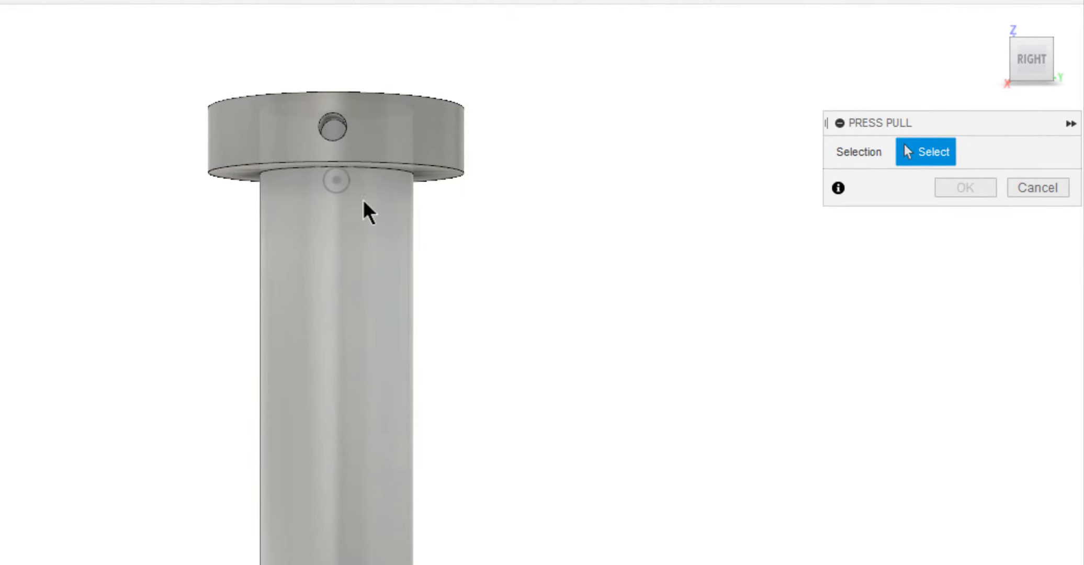
pyautogui.scroll(3, 347, 193)
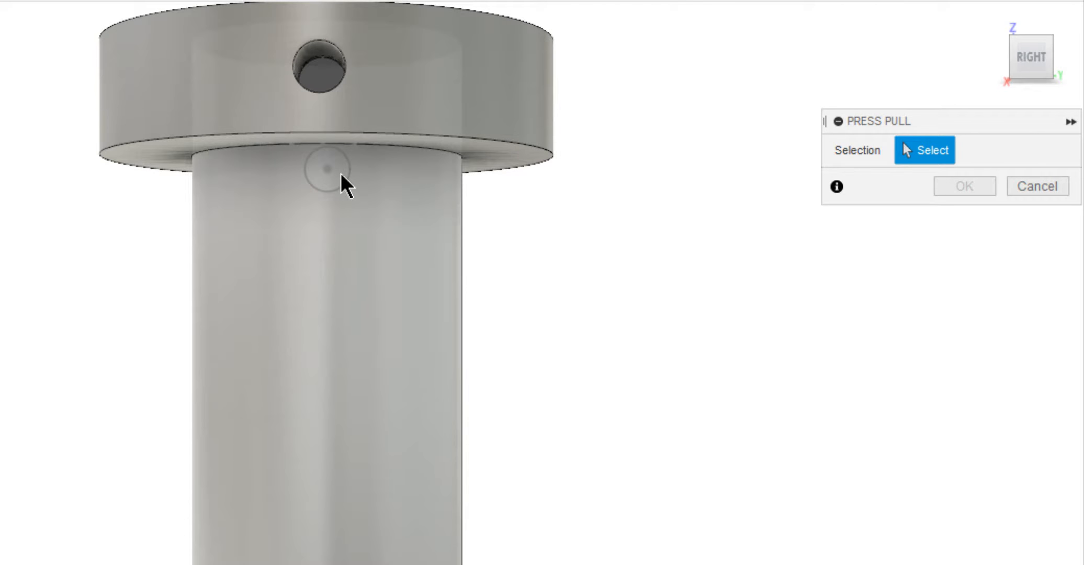
pyautogui.click(340, 175)
pyautogui.click(365, 245)
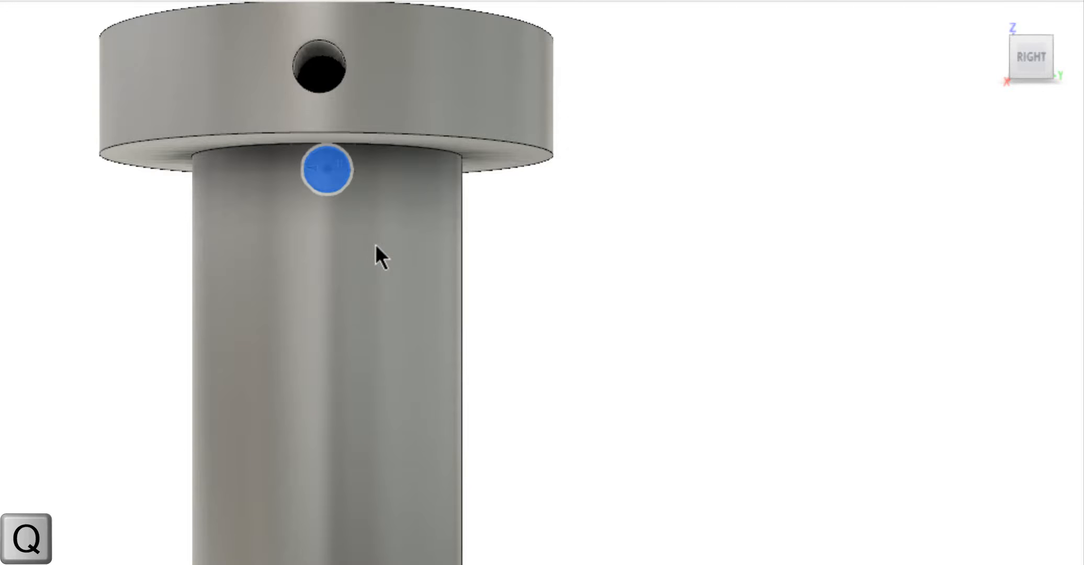
pyautogui.scroll(-5, 408, 251)
pyautogui.click(994, 23)
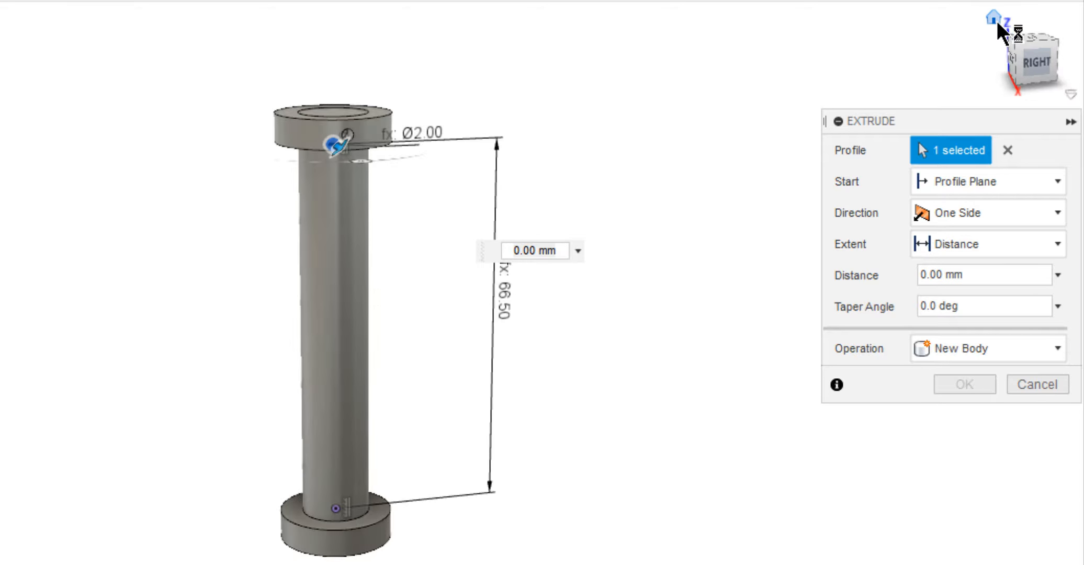
pyautogui.click(951, 216)
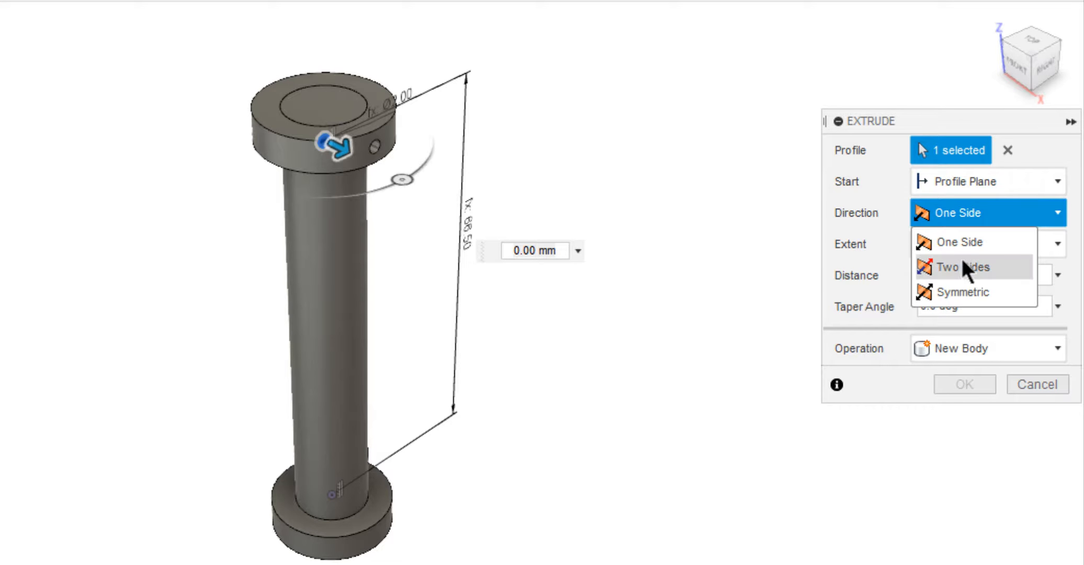
pyautogui.click(967, 288)
pyautogui.click(996, 250)
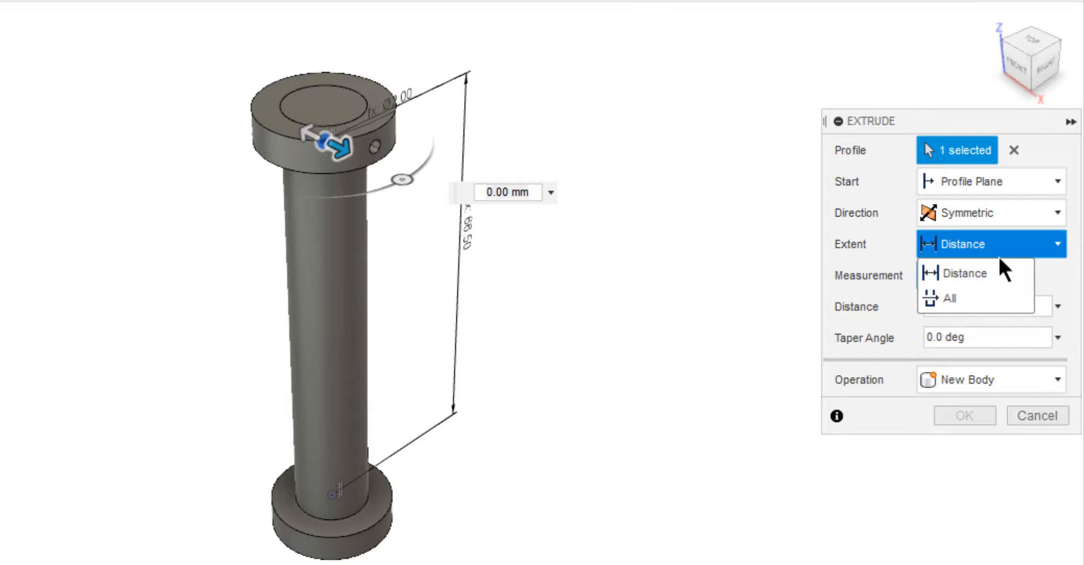
pyautogui.click(994, 299)
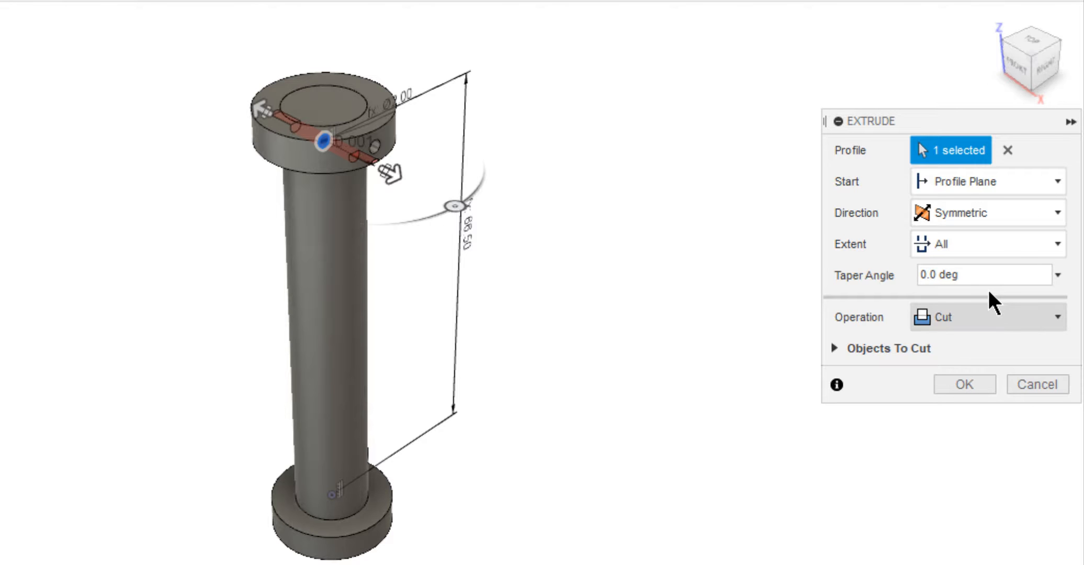
pyautogui.click(833, 347)
pyautogui.click(846, 410)
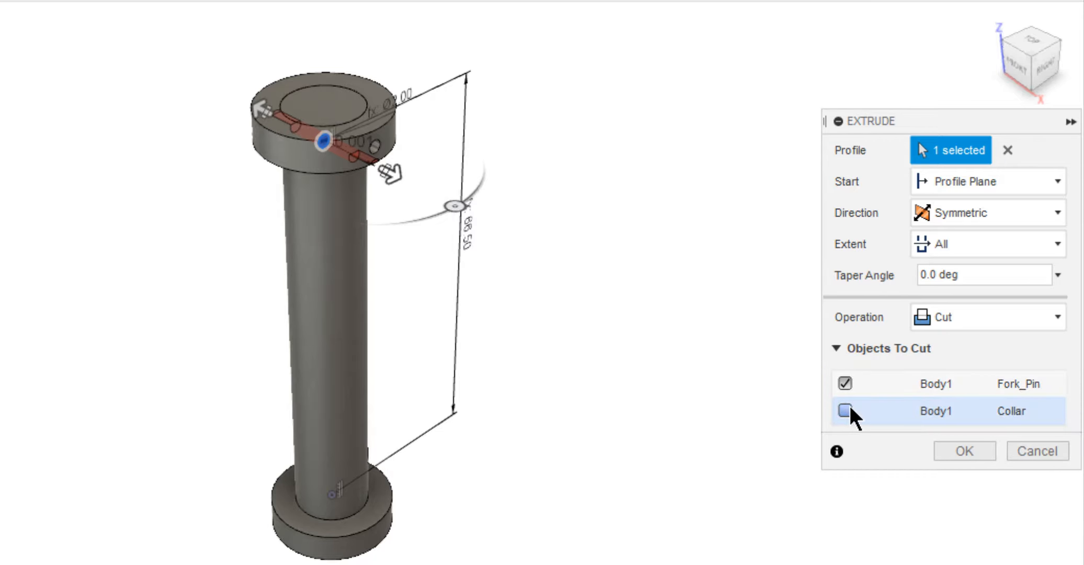
pyautogui.click(952, 454)
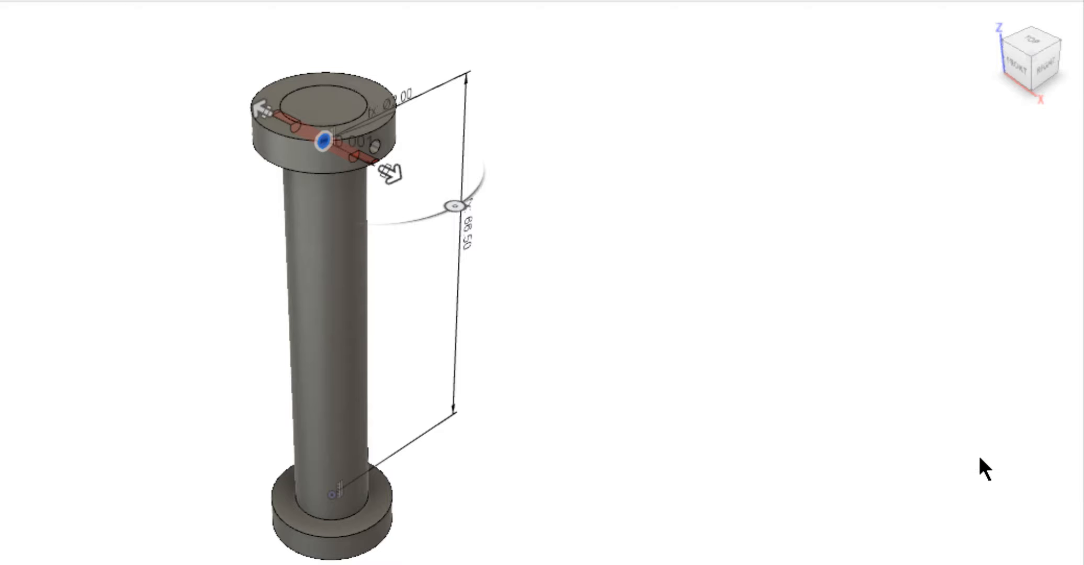
pyautogui.keyDown('shift'); pyautogui.moveTo(785, 278); pyautogui.dragTo(627, 215, button='middle'); pyautogui.keyUp('shift')
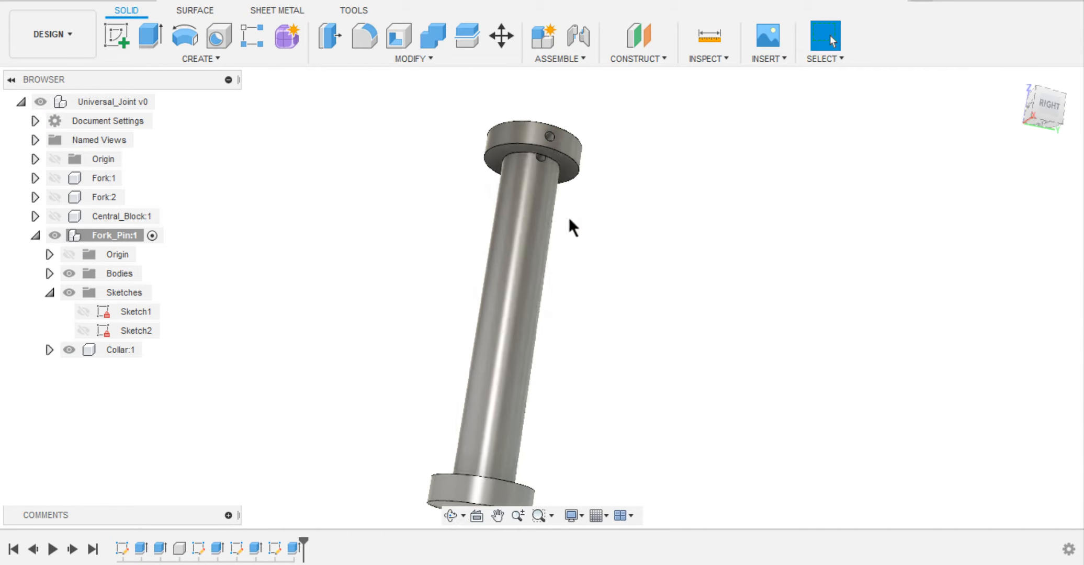
# Create a new component inside Fork_Pin and name it Lock_pin.
pyautogui.rightClick(118, 236)
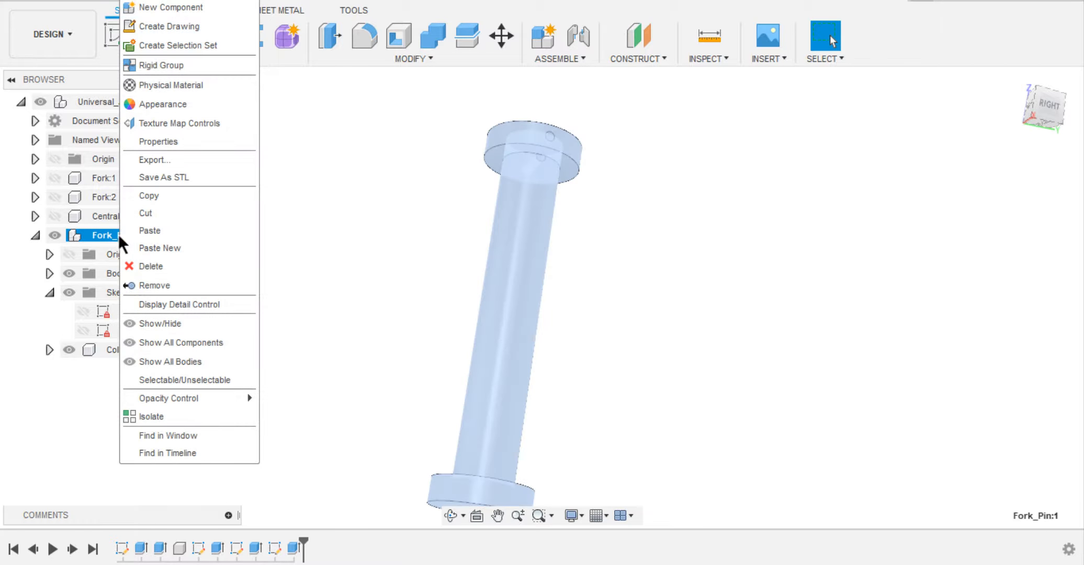
pyautogui.click(155, 22)
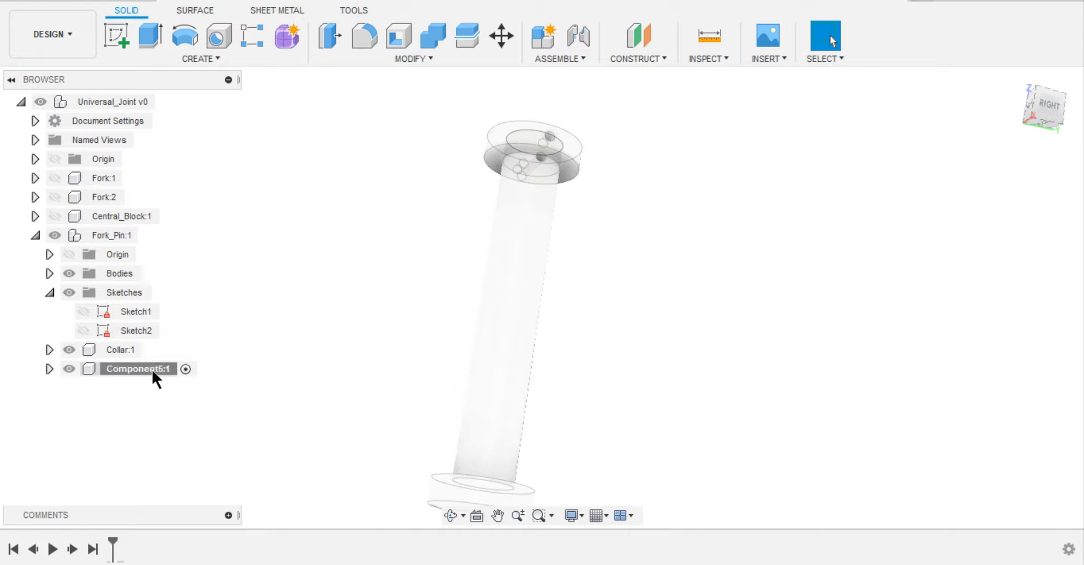
pyautogui.doubleClick(152, 368)
pyautogui.write('Lock_pin')
pyautogui.press('Return')
# Hide the Fork_Pin bodies and the Collar component, and collapse the pin's sketch list.
pyautogui.click(68, 273)
pyautogui.click(49, 292)
pyautogui.click(68, 311)
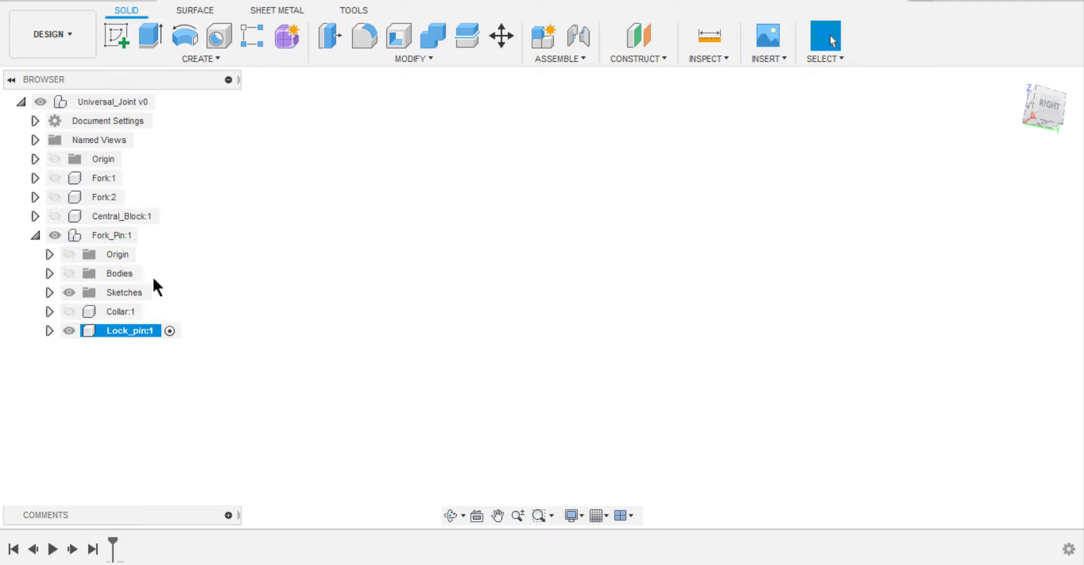
# Sketch a circle centred on the origin on Lock_pin's horizontal origin plane and set its diameter to 0.08*d.
pyautogui.moveTo(403, 159)
pyautogui.mouseDown(button='right')
pyautogui.moveTo(409, 285)
pyautogui.moveTo(276, 117)
pyautogui.mouseUp(button='right')
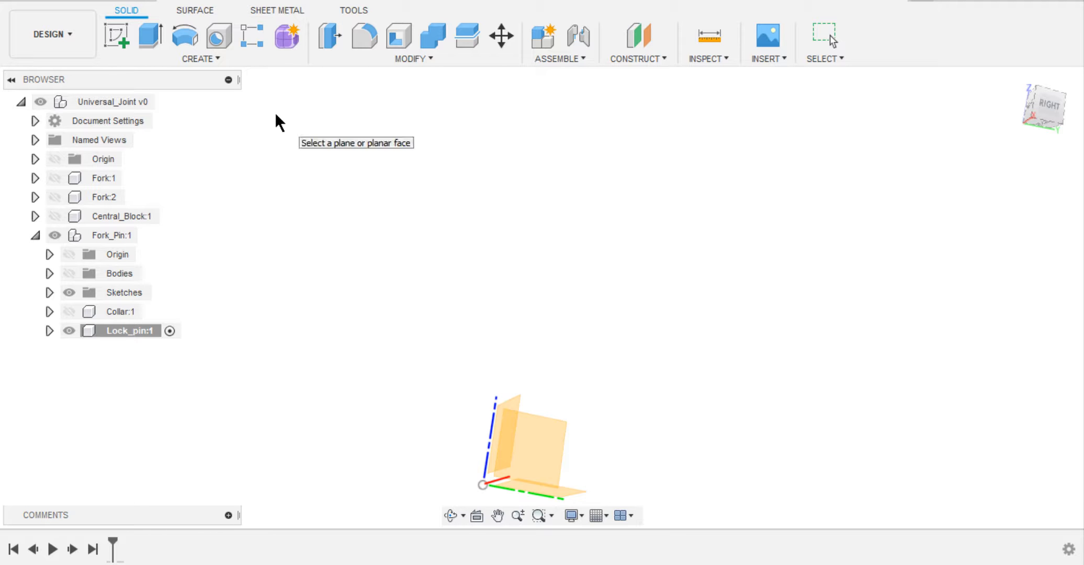
pyautogui.click(531, 444)
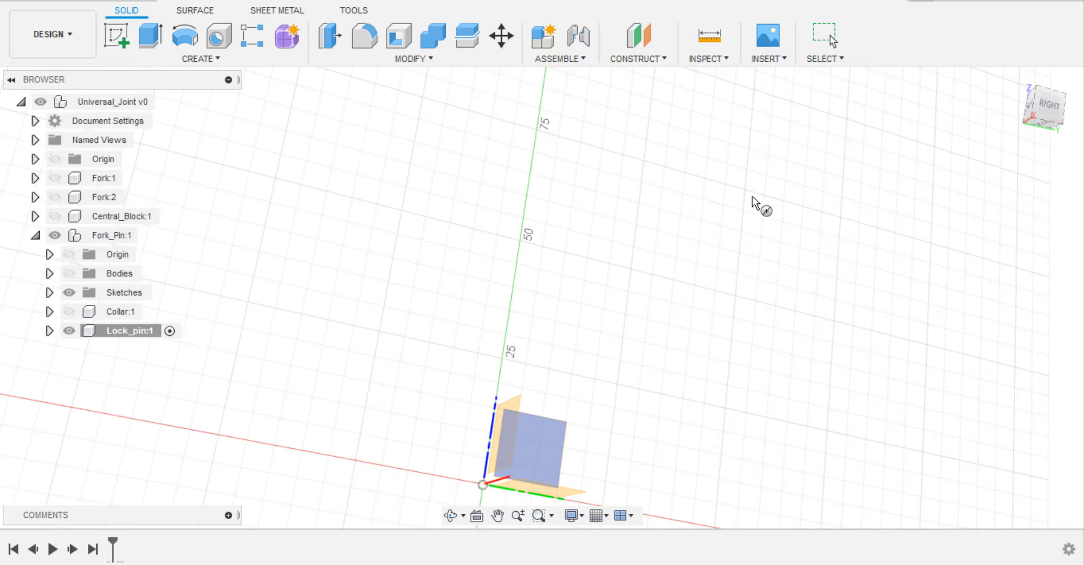
pyautogui.click(1012, 79)
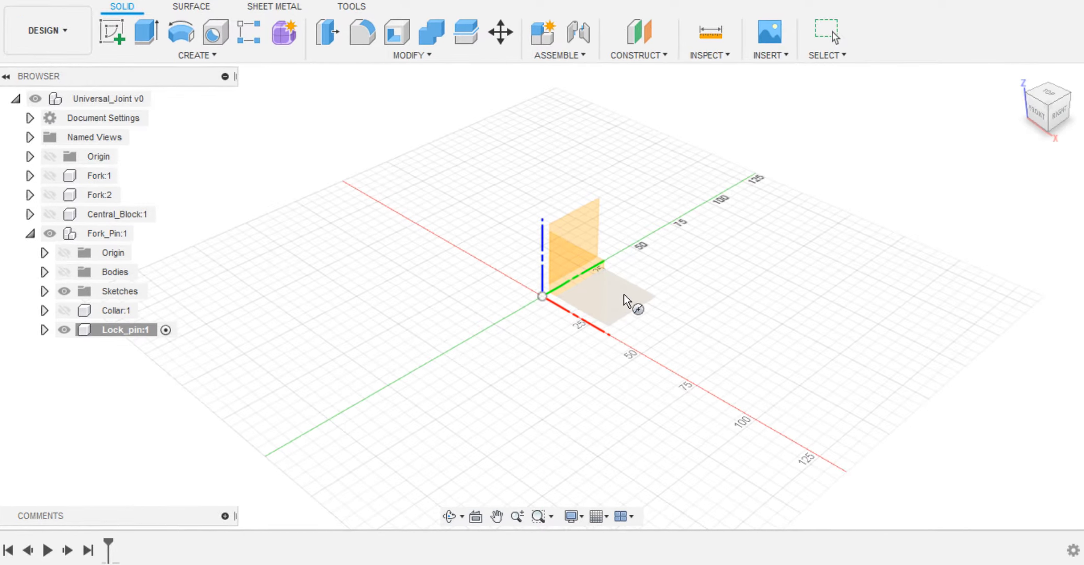
pyautogui.click(626, 296)
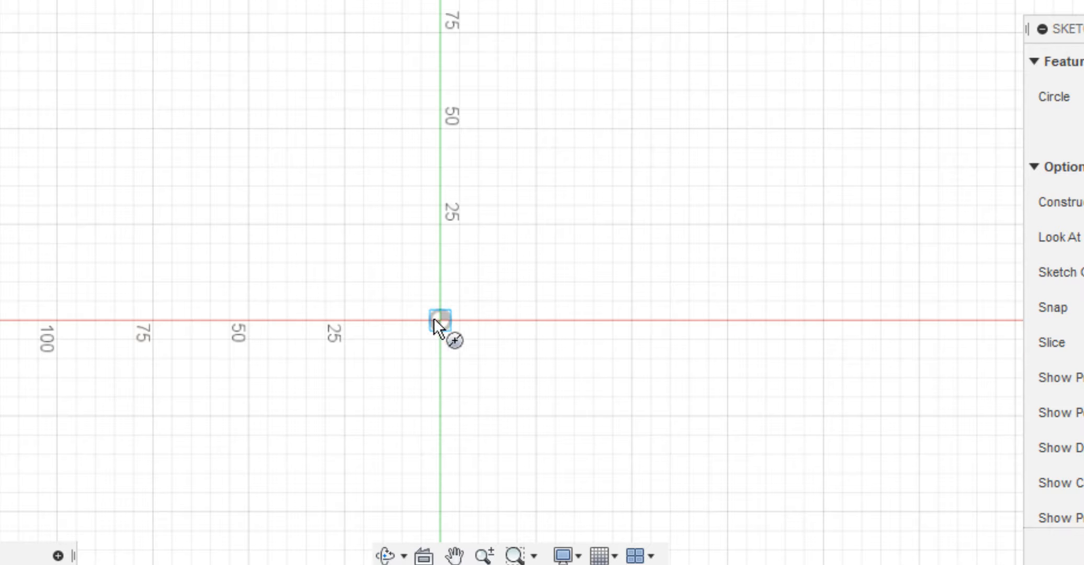
pyautogui.click(440, 320)
pyautogui.click(458, 323)
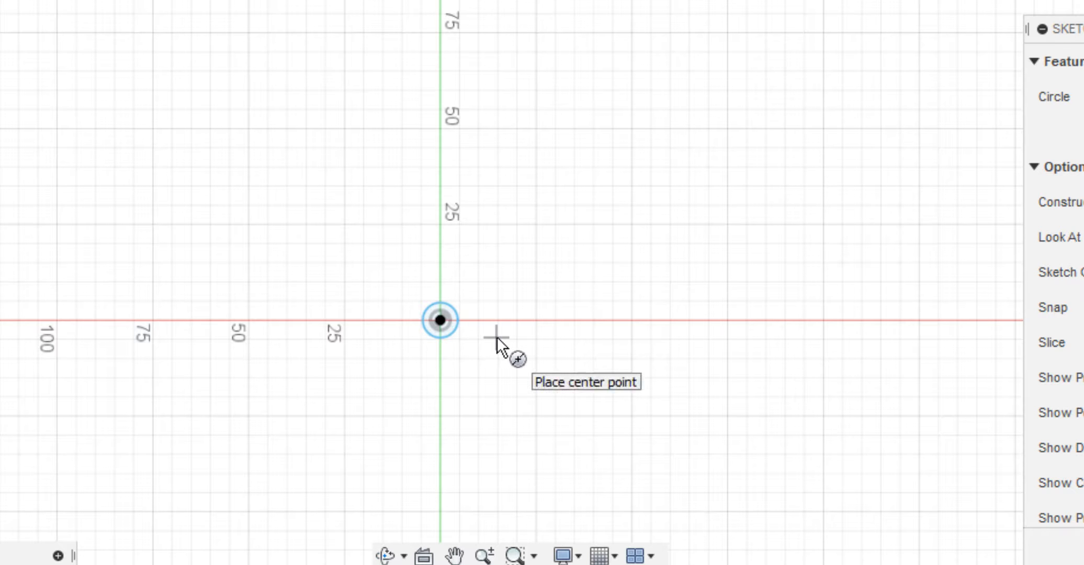
pyautogui.press('d')
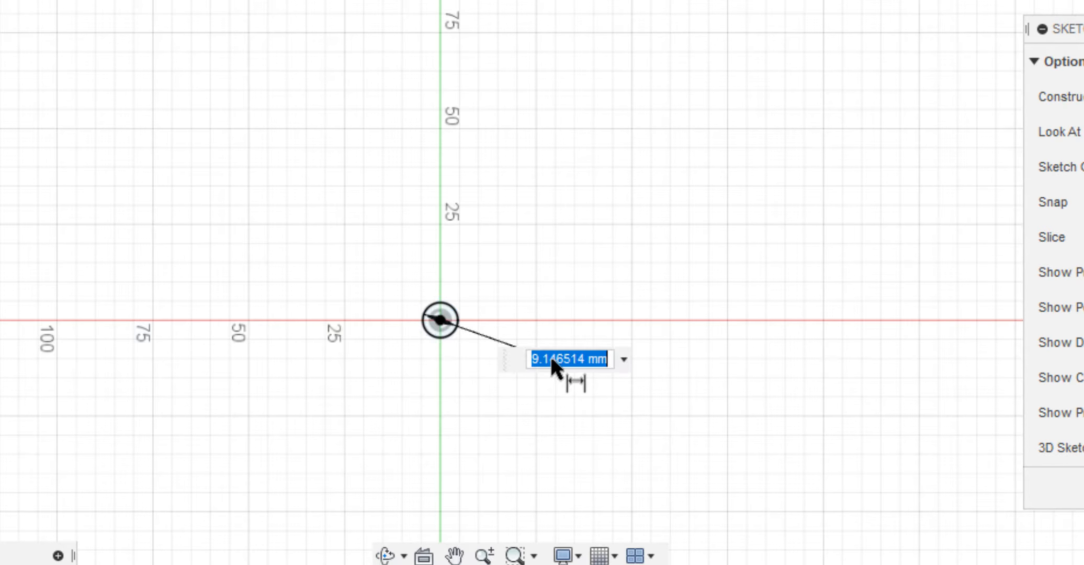
pyautogui.write('0.08')
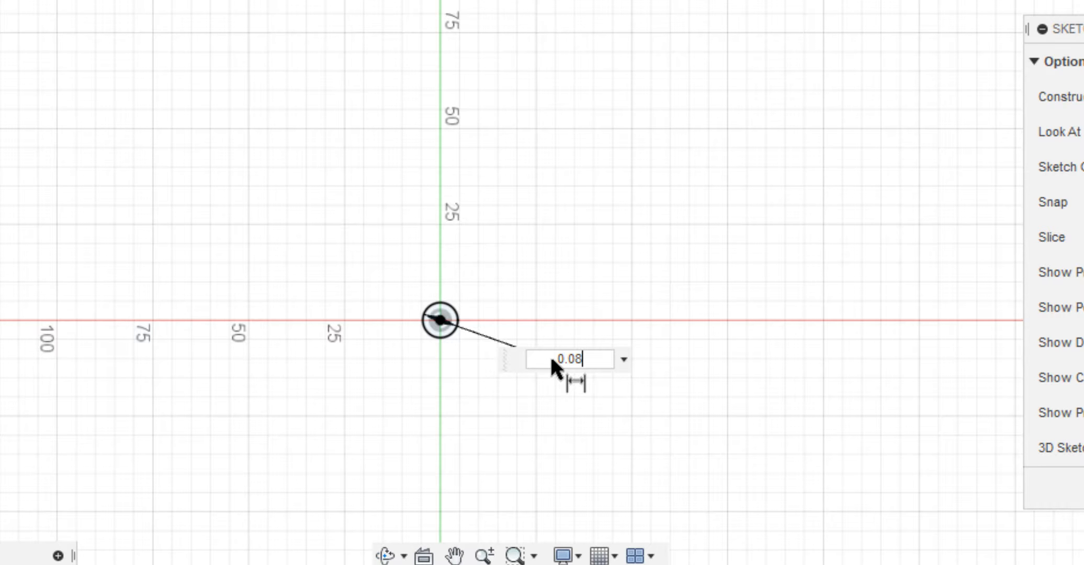
pyautogui.write('*d')
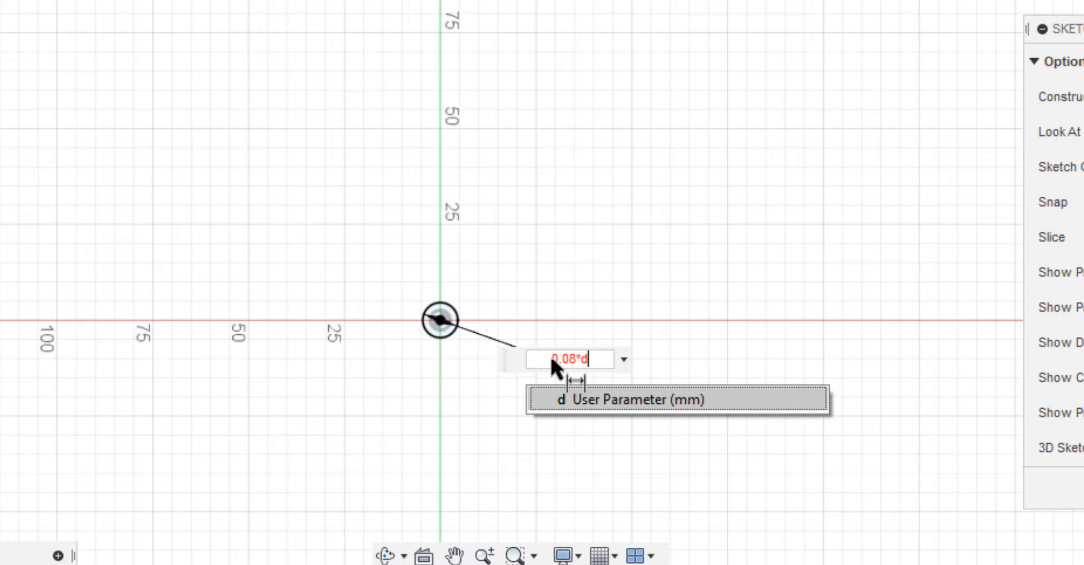
pyautogui.press('Return')
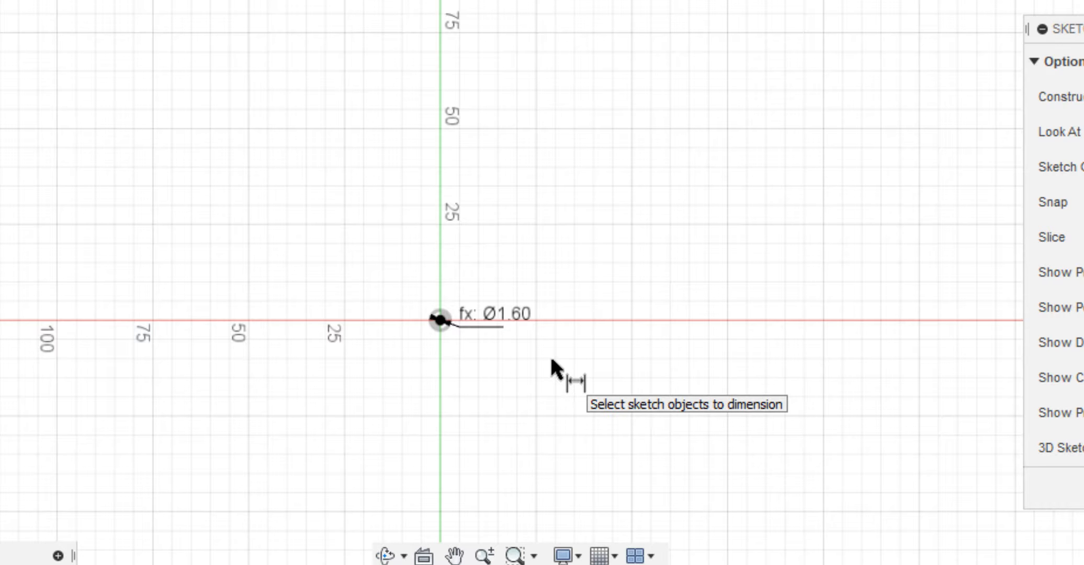
# Enable 3D sketching and draw a line from the small circle's centre straight along the Z axis.
pyautogui.scroll(6, 433, 364)
pyautogui.keyDown('shift'); pyautogui.moveTo(458, 268); pyautogui.dragTo(468, 233, button='middle'); pyautogui.keyUp('shift')
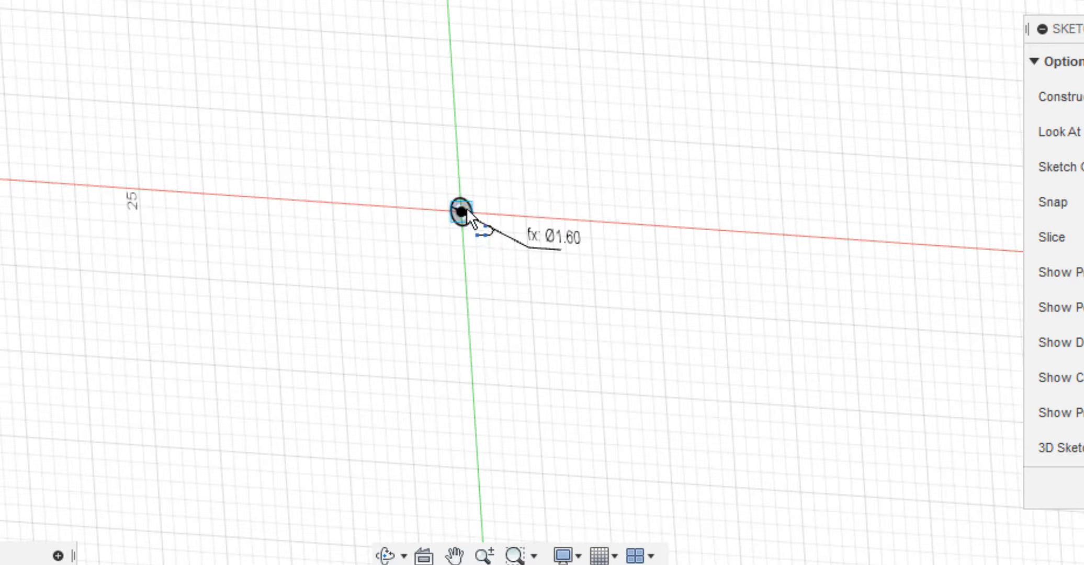
pyautogui.click(461, 212)
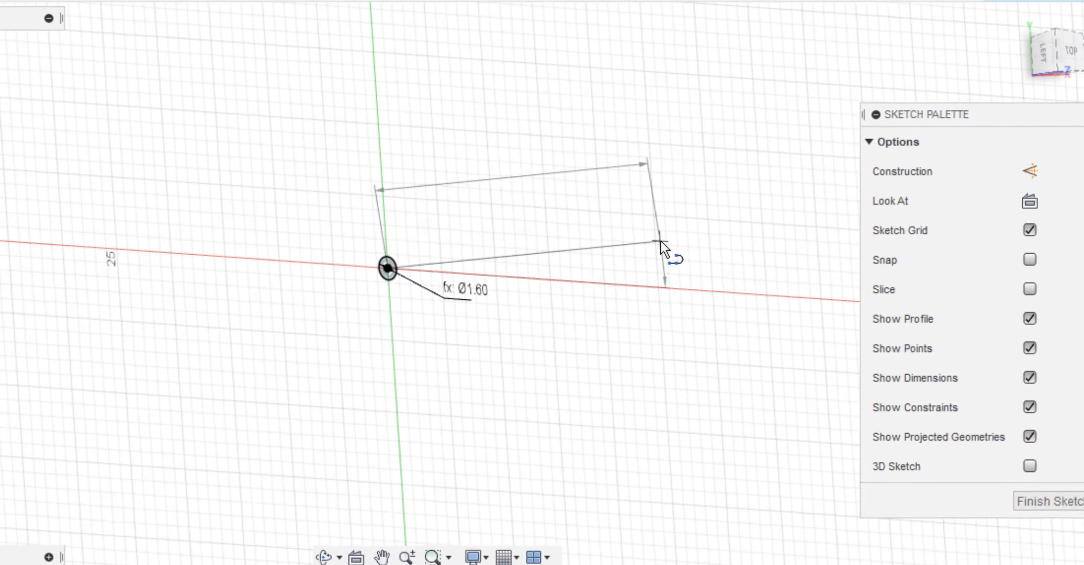
pyautogui.press('Escape')
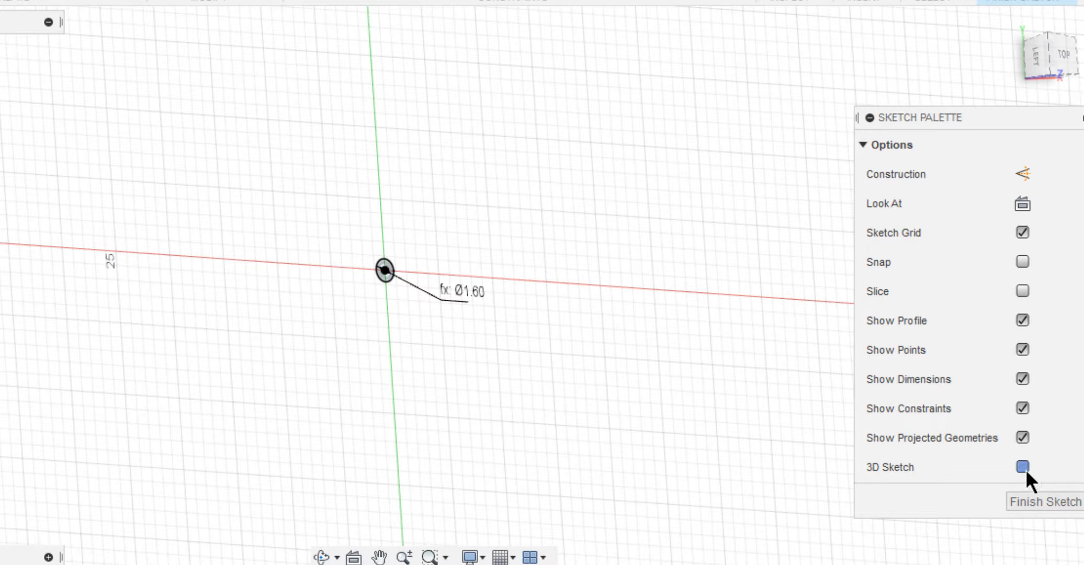
pyautogui.press('l')
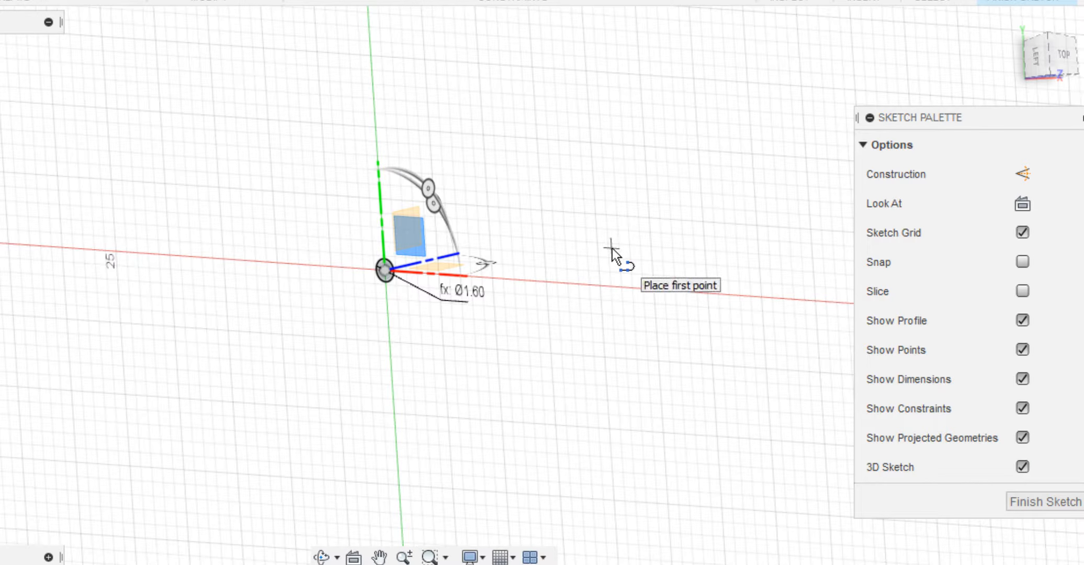
pyautogui.scroll(10, 456, 231)
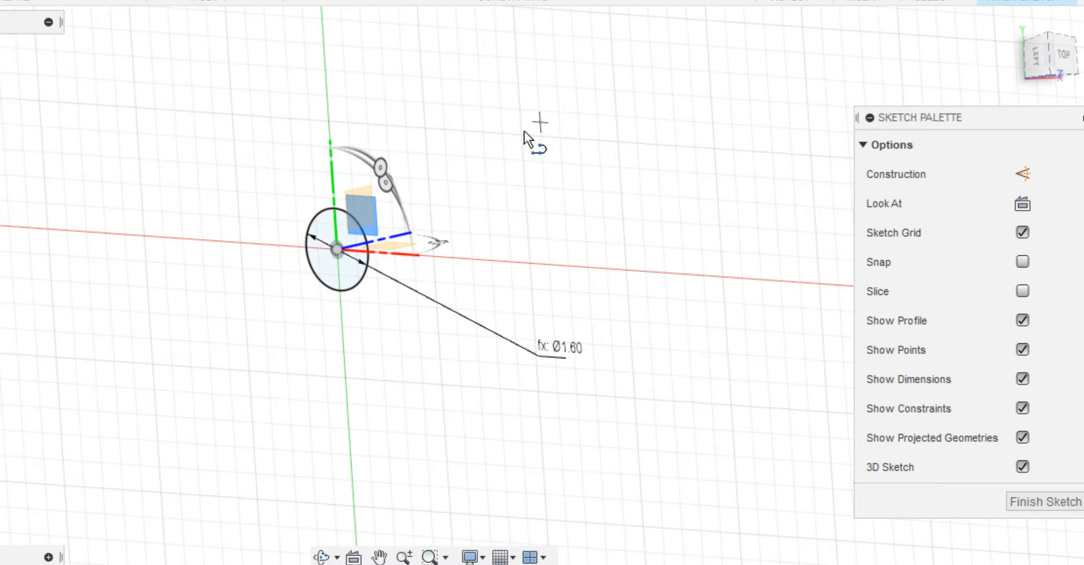
pyautogui.click(270, 296)
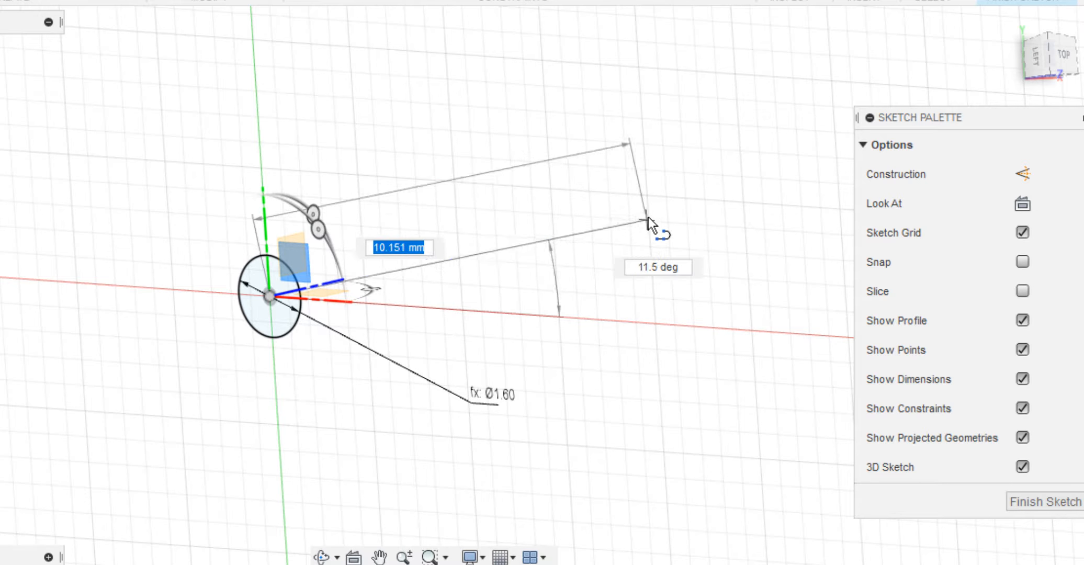
pyautogui.click(688, 200)
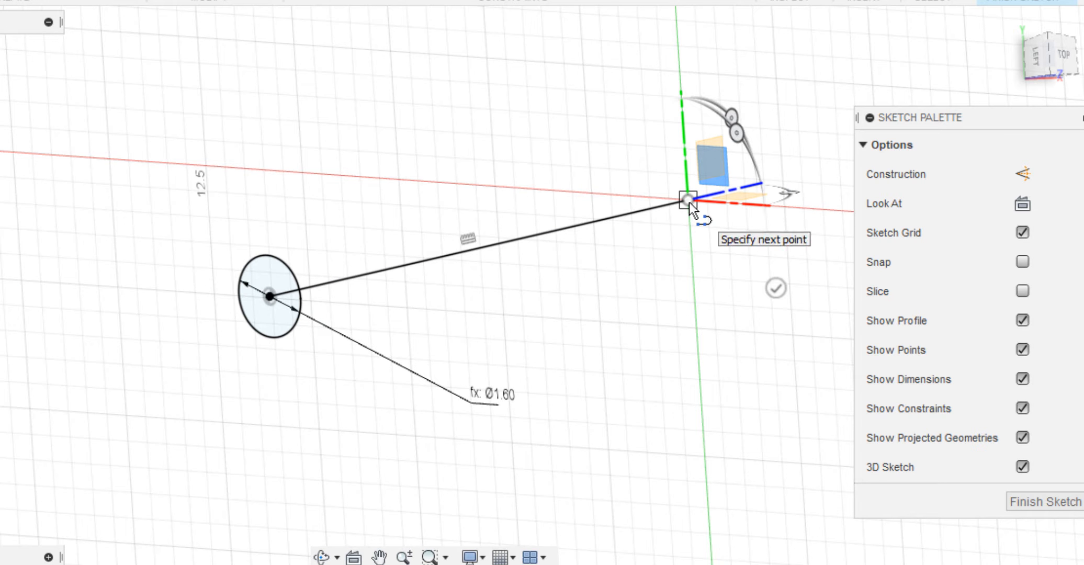
# Draw a circle centred on the line's free end with a diameter of 0.125*d, parallel to the first circle.
pyautogui.press('c')
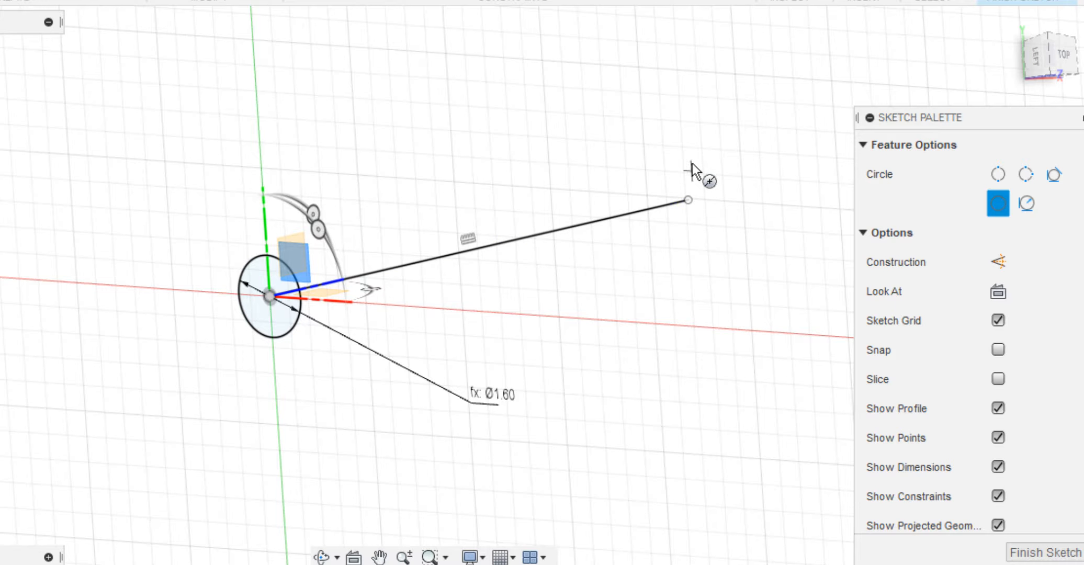
pyautogui.click(688, 200)
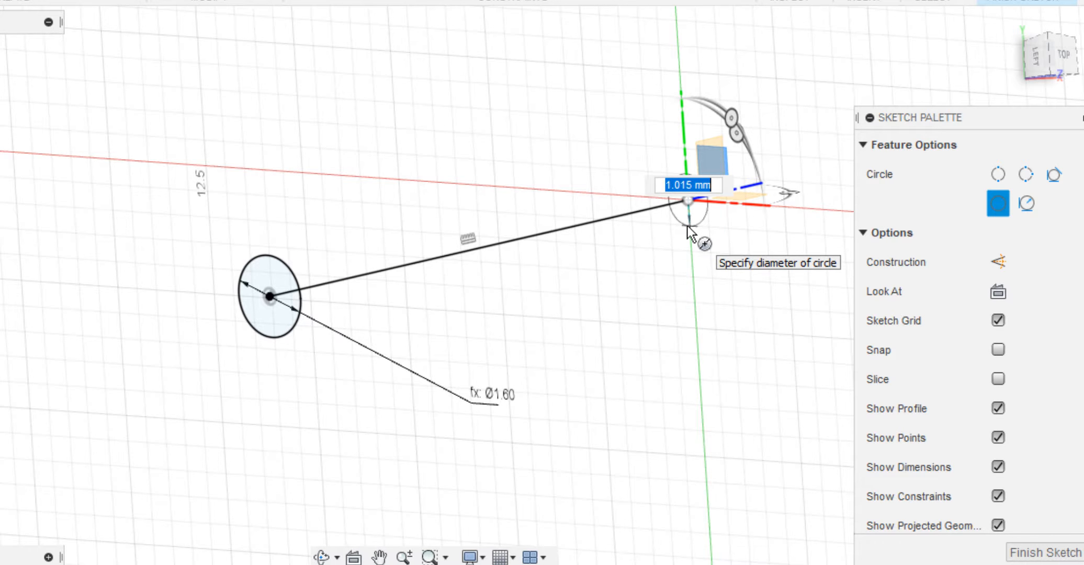
pyautogui.press('BackSpace')
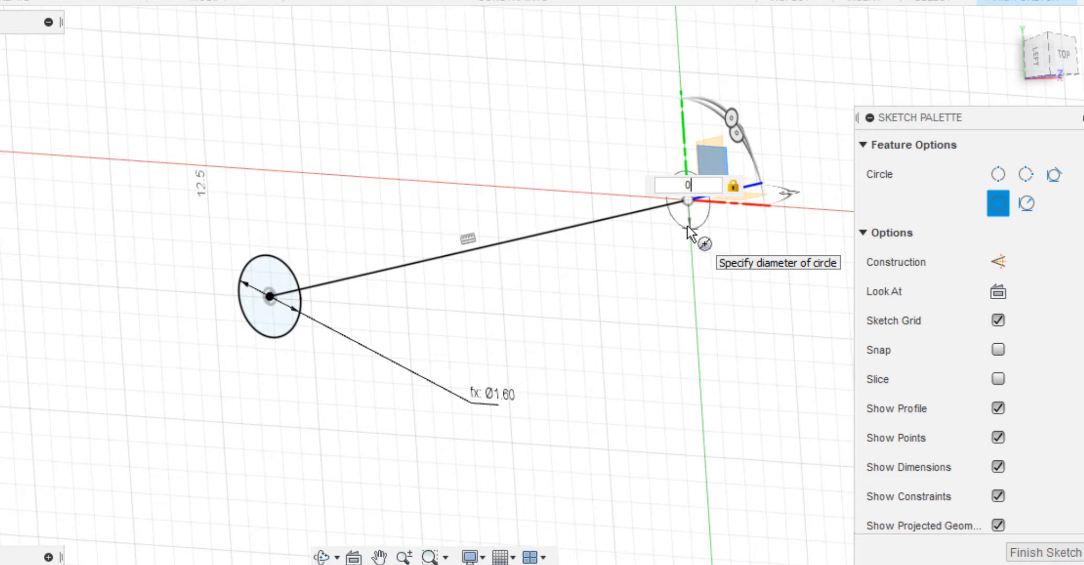
pyautogui.write('0.12')
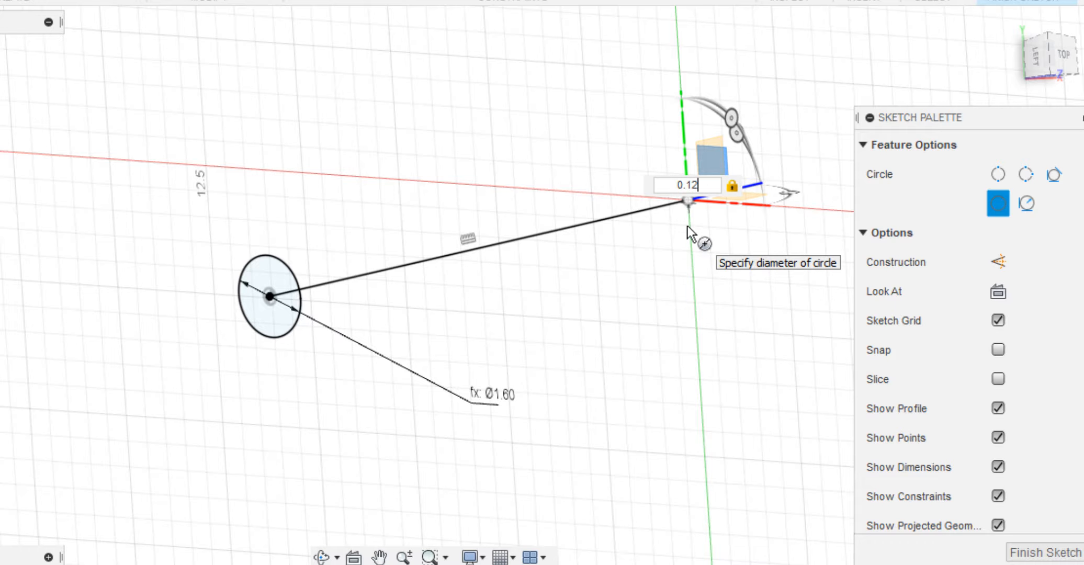
pyautogui.write('5"')
pyautogui.press('Return')
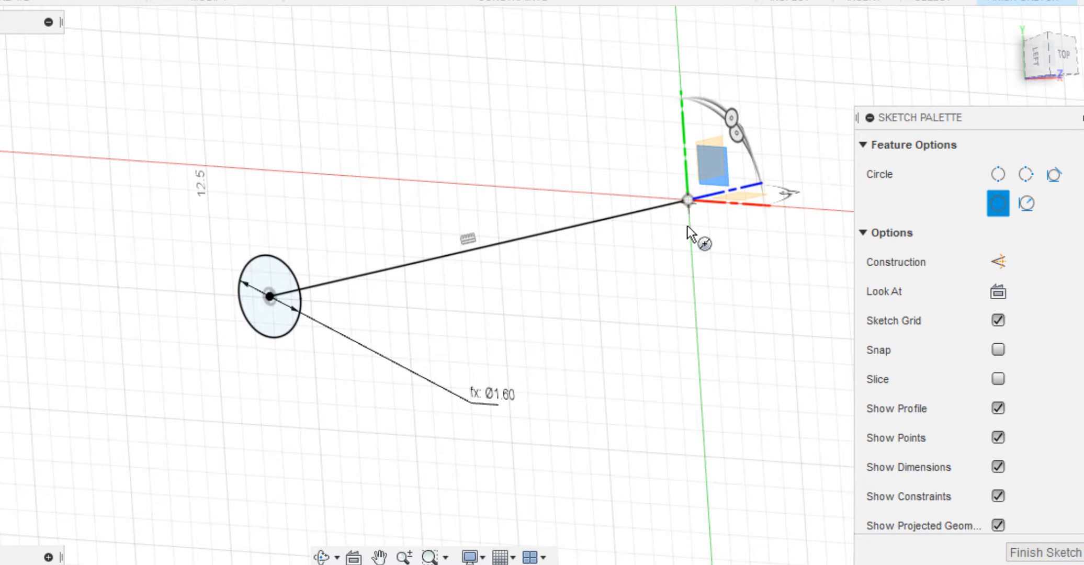
pyautogui.press('Escape')
# Dimension the line joining the two circle centres and set its length to 1.25*d.
pyautogui.scroll(3, 687, 226)
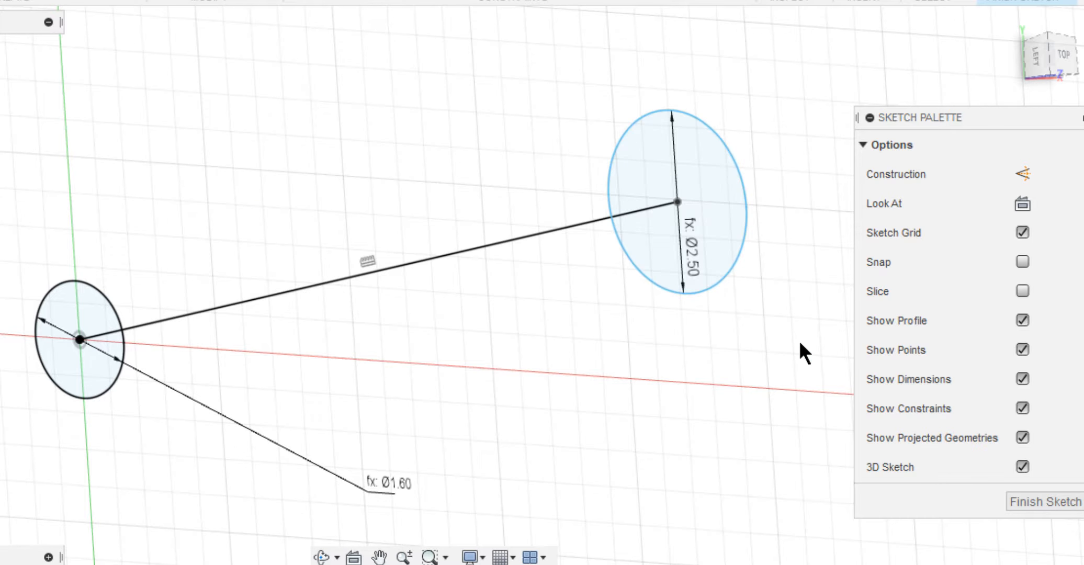
pyautogui.click(438, 264)
pyautogui.click(438, 362)
pyautogui.write('1.2')
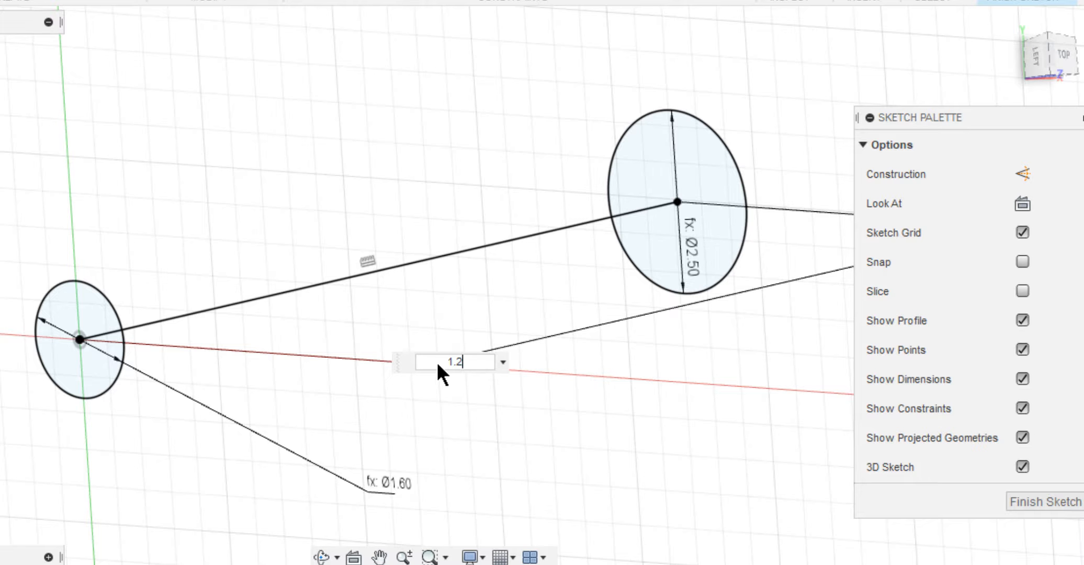
pyautogui.write('5*d')
pyautogui.press('Return')
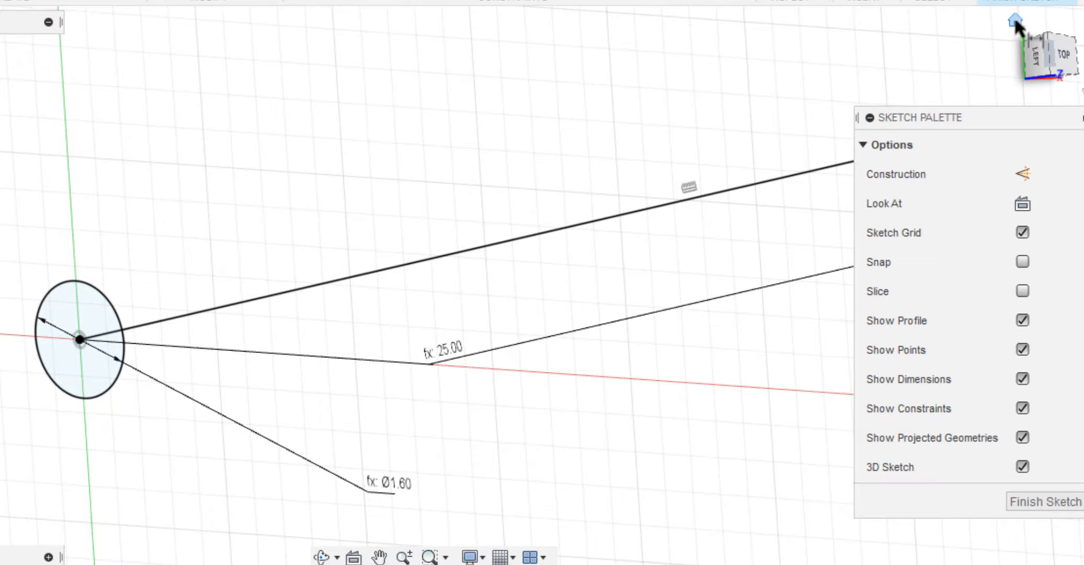
# Convert the line between the circles to construction geometry and finish the sketch.
pyautogui.click(1014, 19)
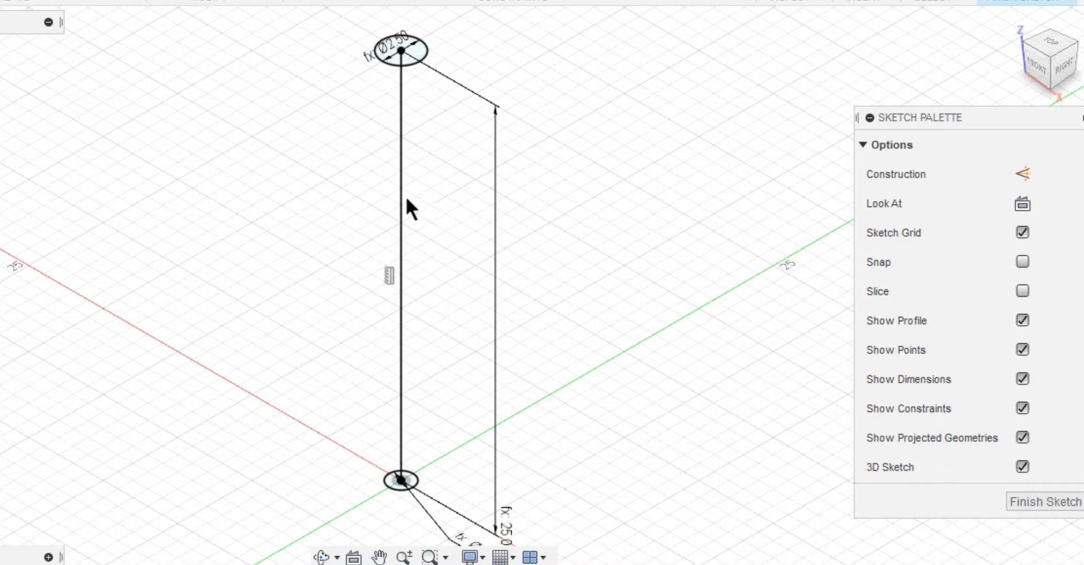
pyautogui.click(407, 199)
pyautogui.press('x')
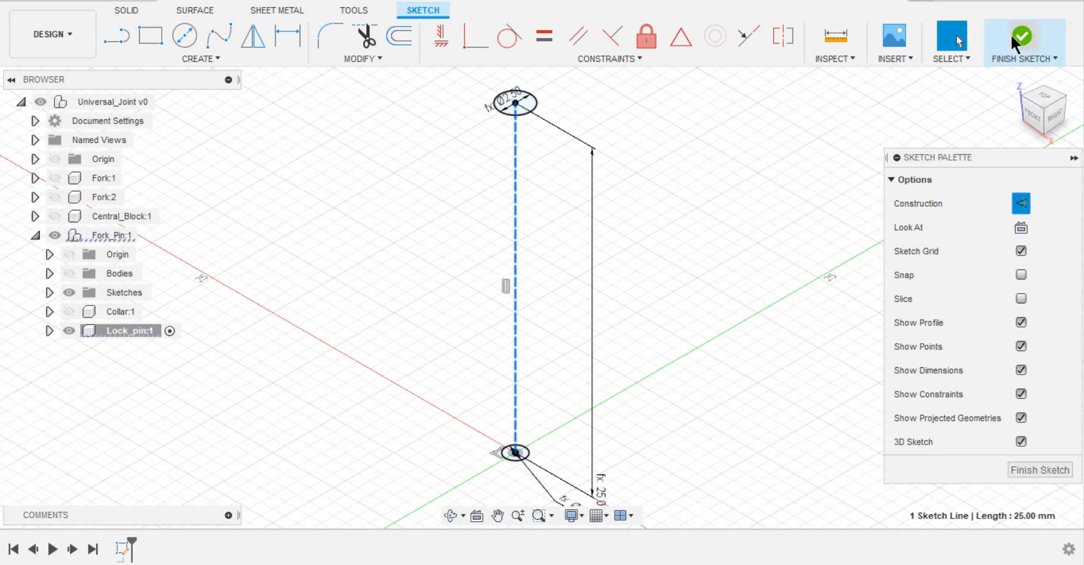
pyautogui.click(1021, 32)
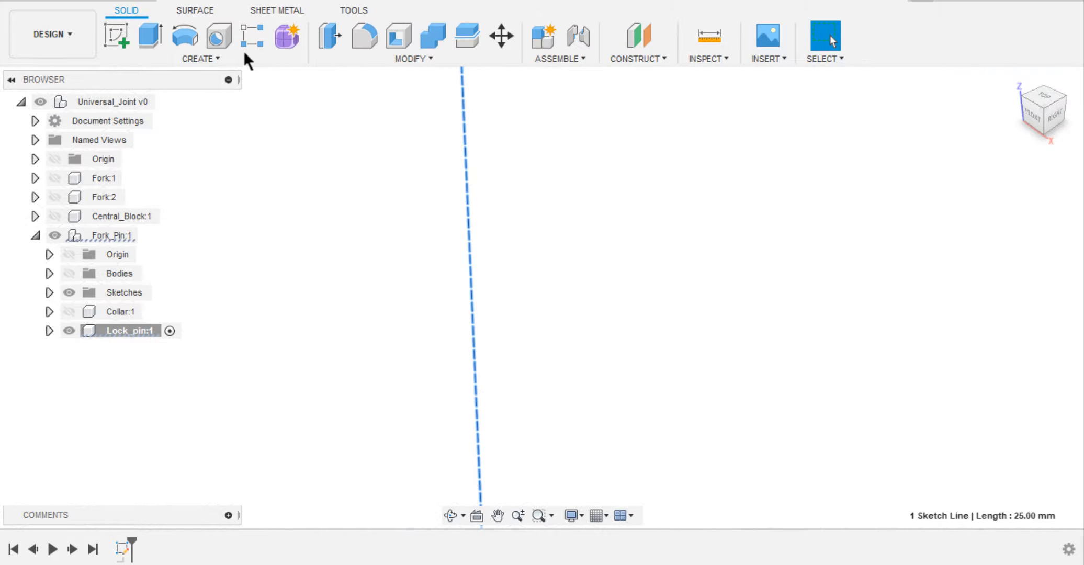
# Loft a new body between the larger upper circle and the smaller circle at the origin.
pyautogui.click(198, 54)
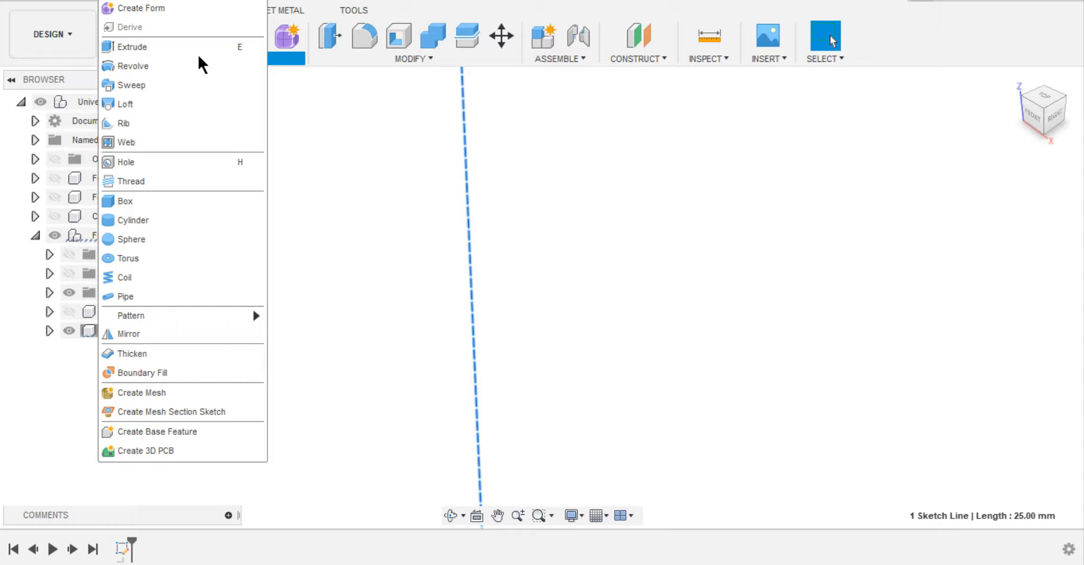
pyautogui.click(173, 105)
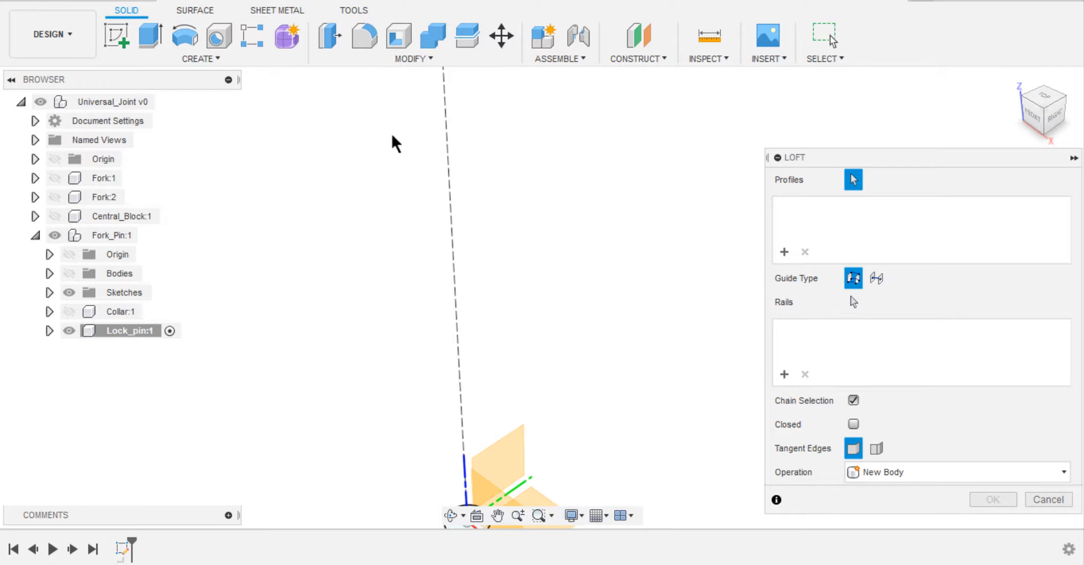
pyautogui.click(433, 93)
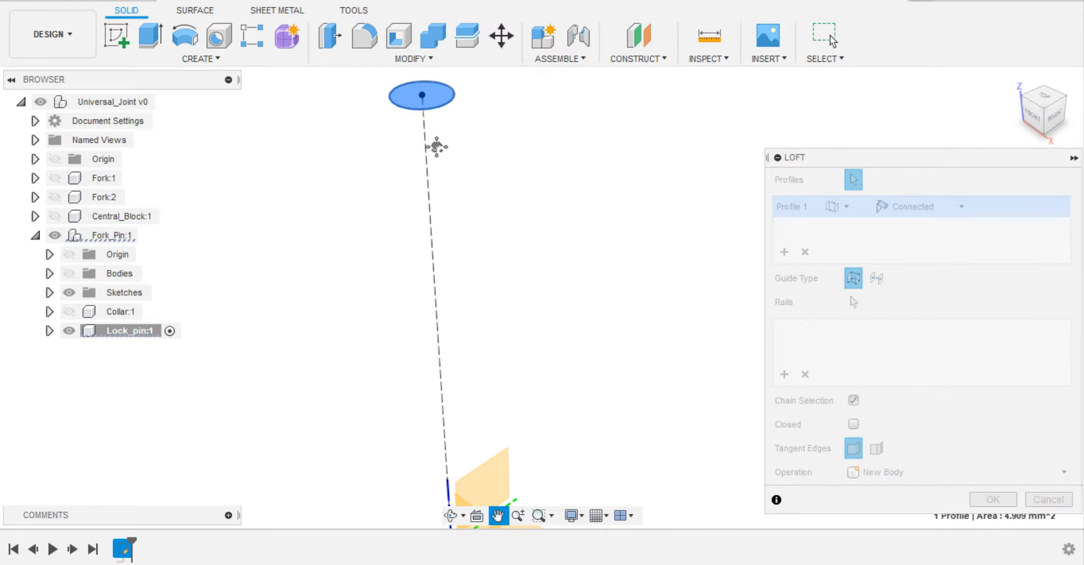
pyautogui.moveTo(435, 147); pyautogui.dragTo(428, 10, button='middle')
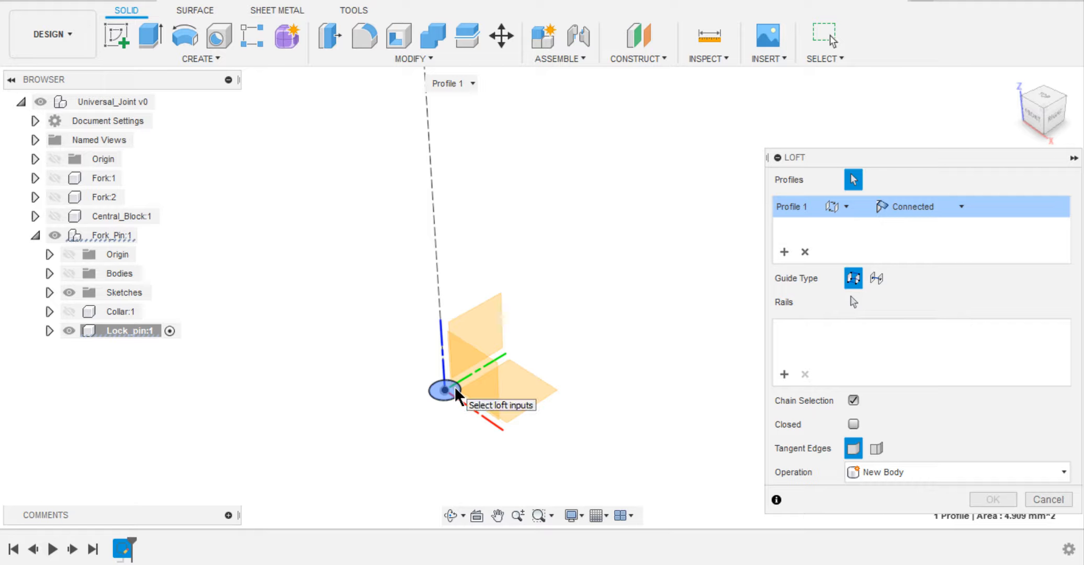
pyautogui.click(457, 393)
pyautogui.click(991, 502)
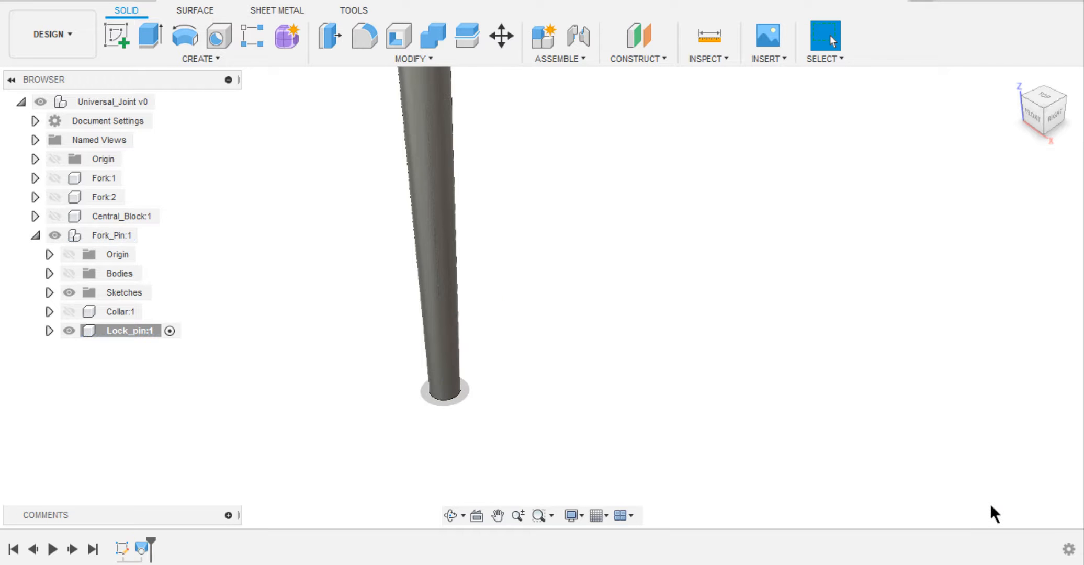
# Activate the top-level Universal_Joint assembly and show both forks, the central block, the Fork_Pin bodies and the Collar.
pyautogui.scroll(-3, 613, 309)
pyautogui.moveTo(613, 310); pyautogui.dragTo(655, 460, button='middle')
pyautogui.scroll(-2, 613, 310)
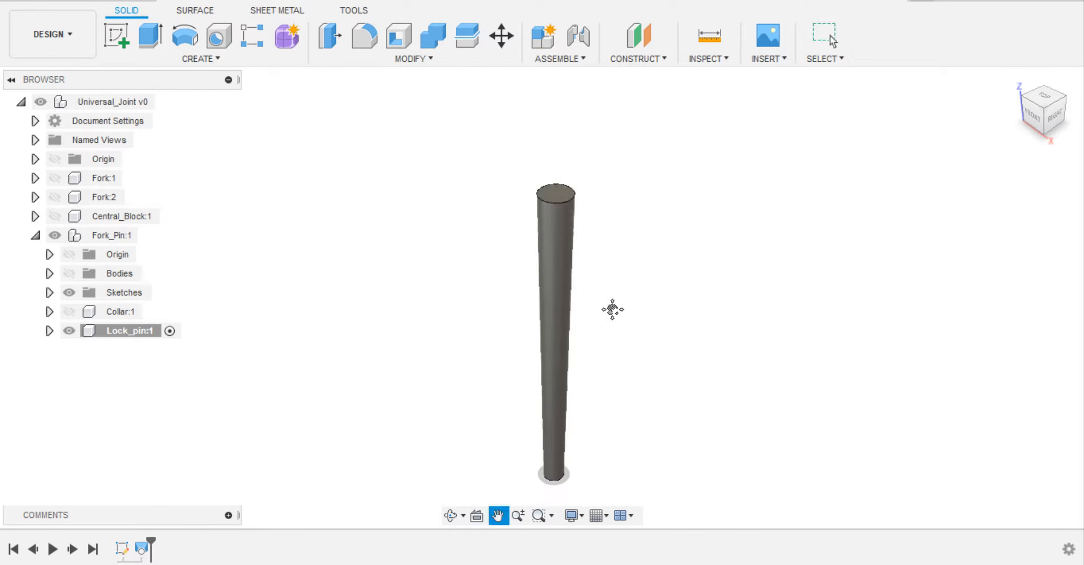
pyautogui.moveTo(613, 309); pyautogui.dragTo(602, 269, button='middle')
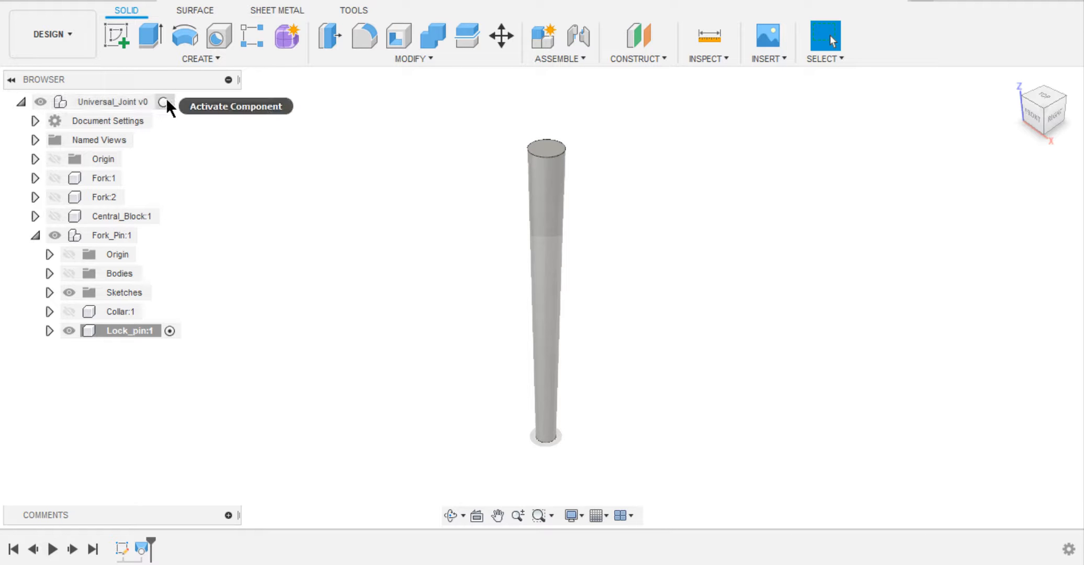
pyautogui.click(165, 102)
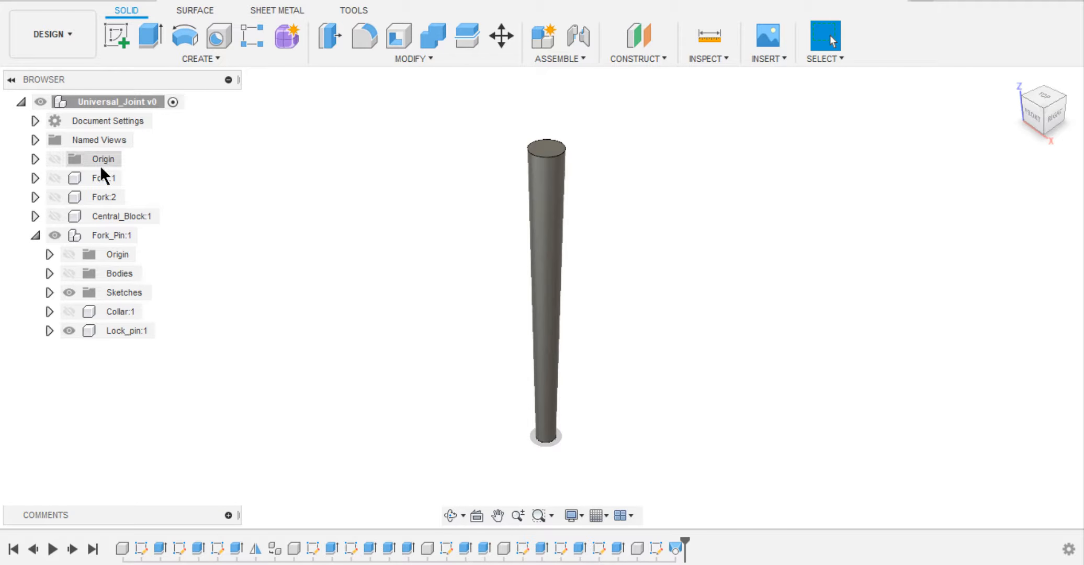
pyautogui.click(55, 178)
pyautogui.click(55, 197)
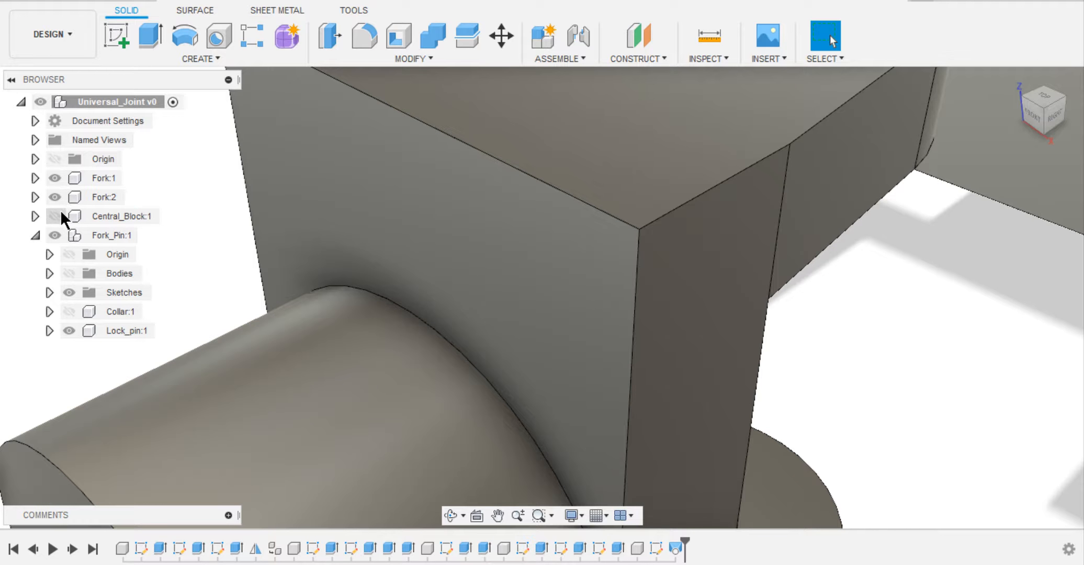
pyautogui.click(56, 216)
pyautogui.click(69, 273)
pyautogui.click(69, 311)
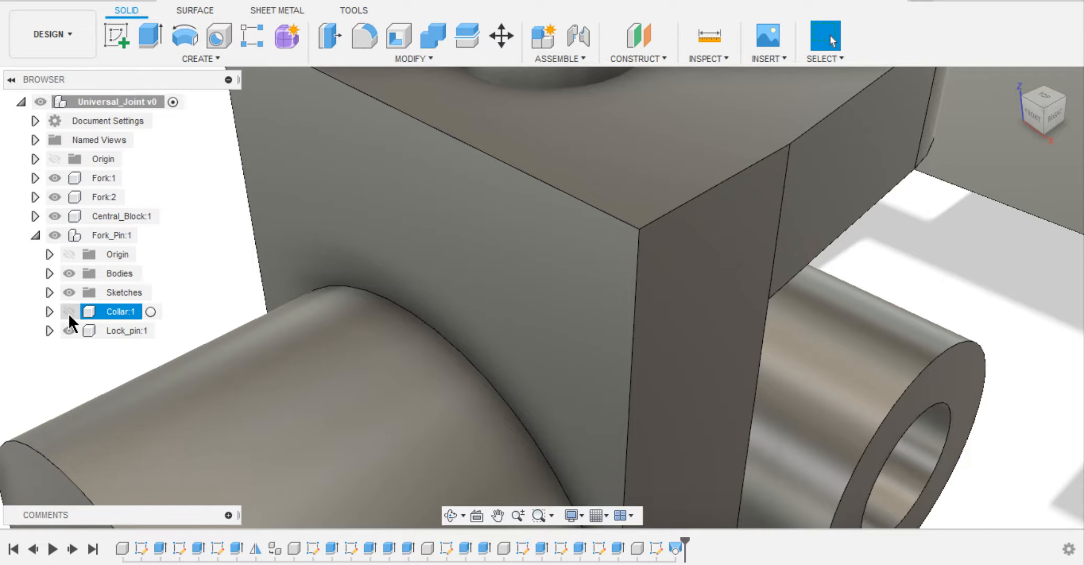
# Move the Fork_Pin with its collar out of the central block to the free space beyond the second fork.
pyautogui.scroll(-10, 432, 238)
pyautogui.scroll(3, 472, 242)
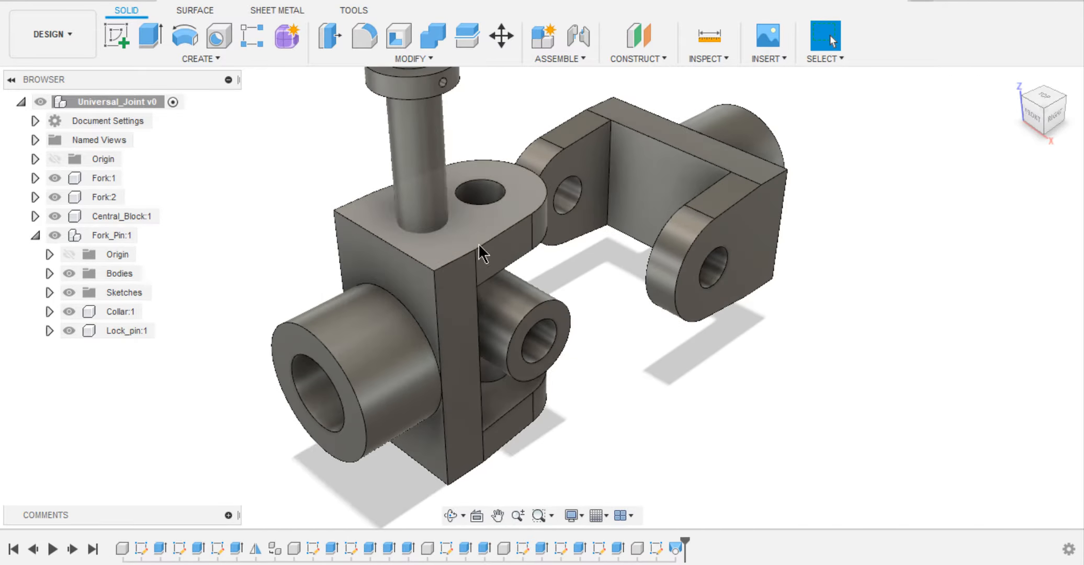
pyautogui.keyDown('shift'); pyautogui.moveTo(505, 255); pyautogui.dragTo(531, 256, button='middle'); pyautogui.keyUp('shift')
pyautogui.moveTo(461, 297); pyautogui.dragTo(274, 311)
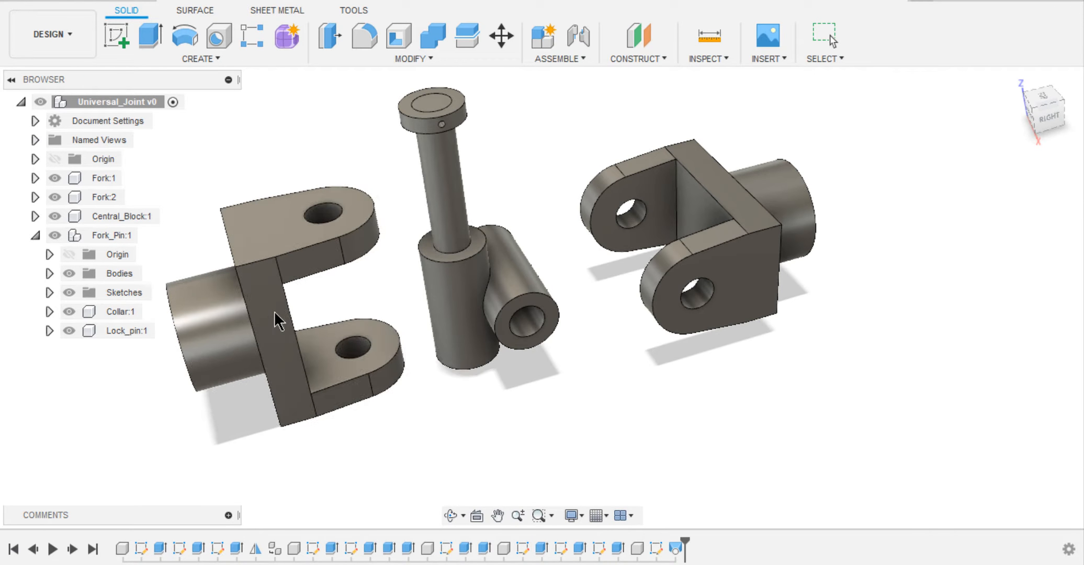
pyautogui.moveTo(436, 168); pyautogui.dragTo(828, 313)
pyautogui.keyDown('shift'); pyautogui.moveTo(692, 357); pyautogui.dragTo(721, 319, button='middle'); pyautogui.keyUp('shift')
# Move the Lock_pin out of the fork pin so it stands beside it, and capture the components' positions.
pyautogui.click(131, 331)
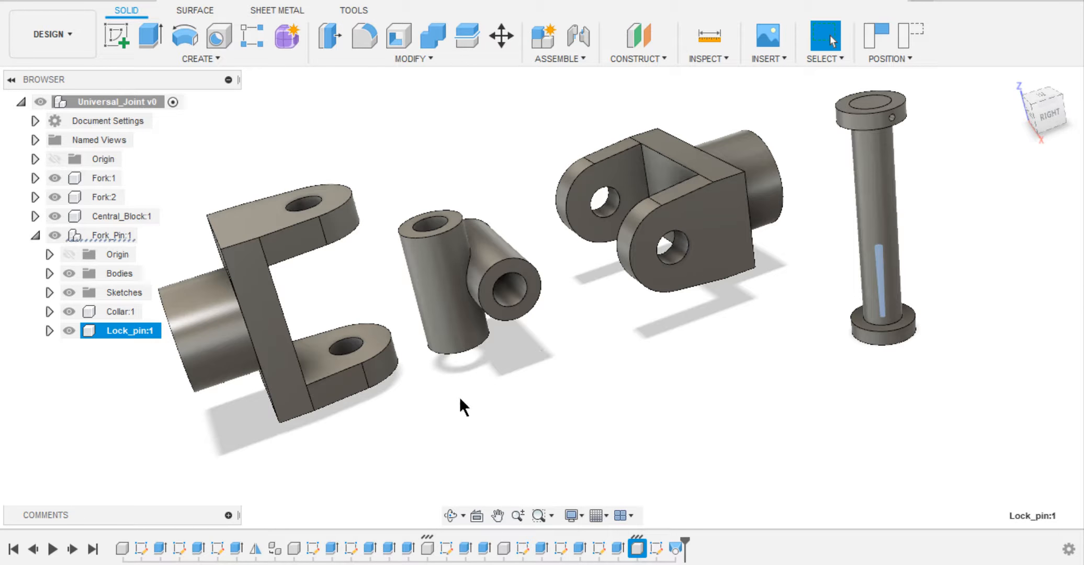
pyautogui.moveTo(856, 270); pyautogui.dragTo(809, 251)
pyautogui.moveTo(789, 353)
pyautogui.keyDown('shift'); pyautogui.mouseDown(button='middle')
pyautogui.moveTo(820, 317)
pyautogui.moveTo(805, 322)
pyautogui.moveTo(814, 340)
pyautogui.moveTo(788, 366)
pyautogui.mouseUp(button='middle'); pyautogui.keyUp('shift')
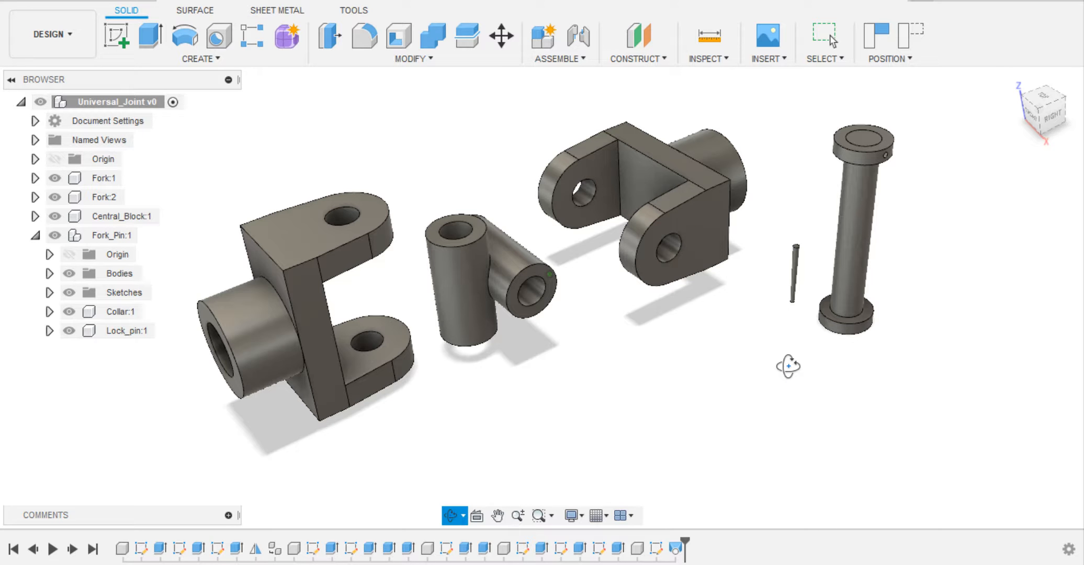
pyautogui.press('Escape')
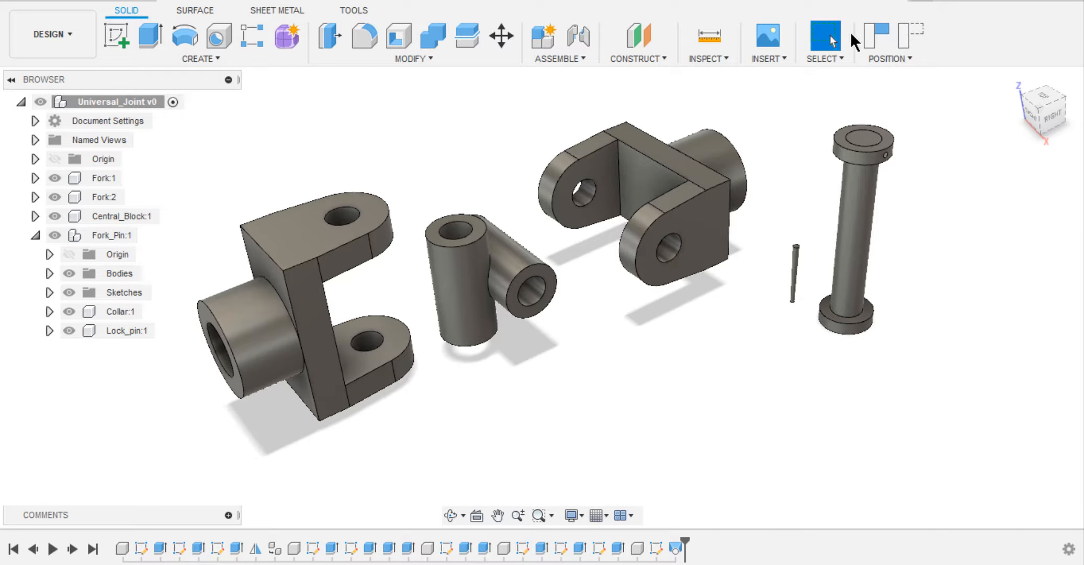
pyautogui.click(874, 35)
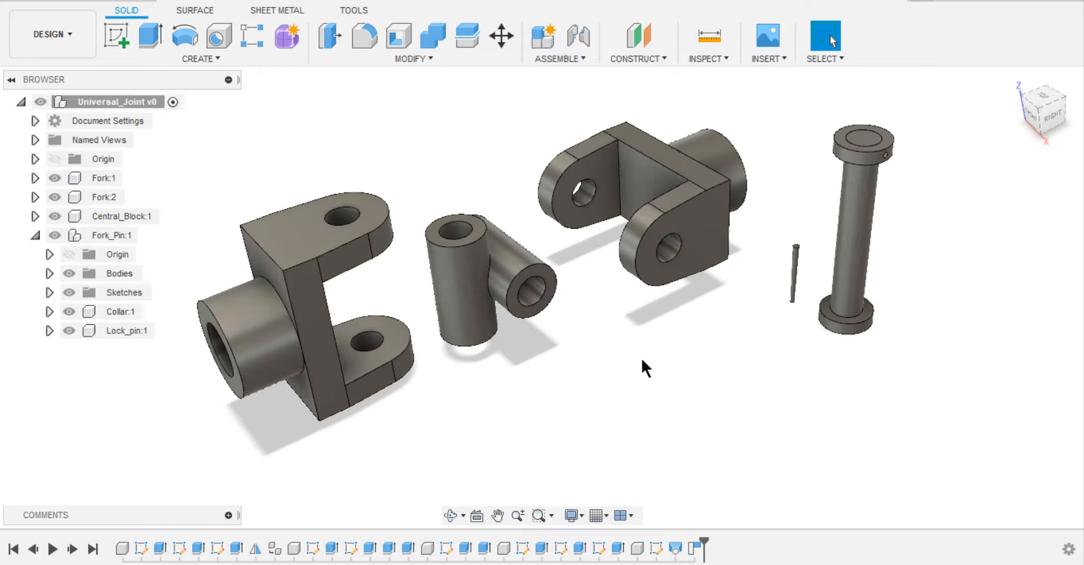
pyautogui.click(554, 290)
pyautogui.click(611, 345)
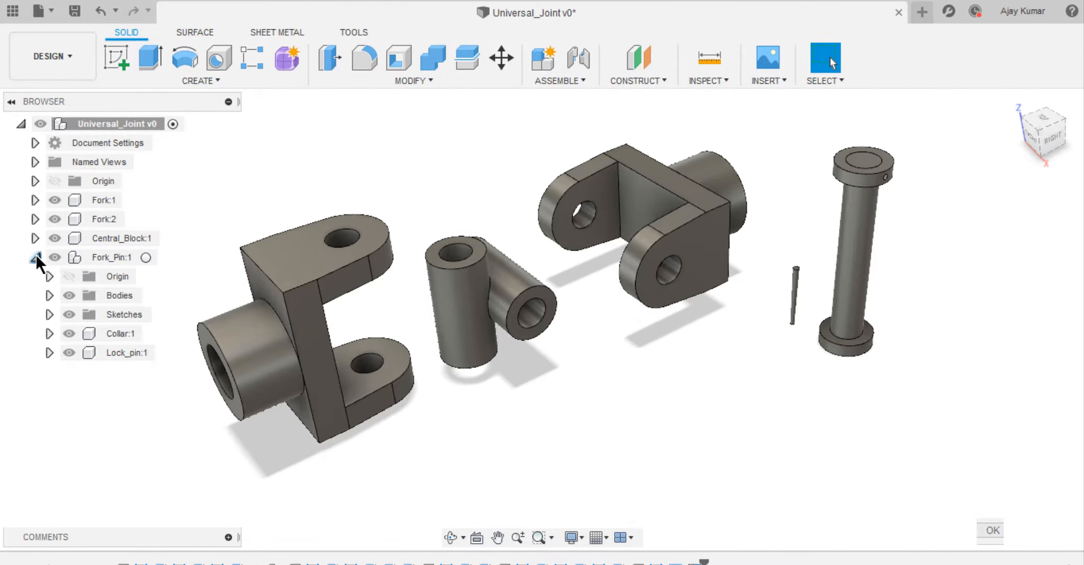
# Ground the Central_Block component so it stays fixed in the assembly.
pyautogui.click(35, 235)
pyautogui.rightClick(99, 237)
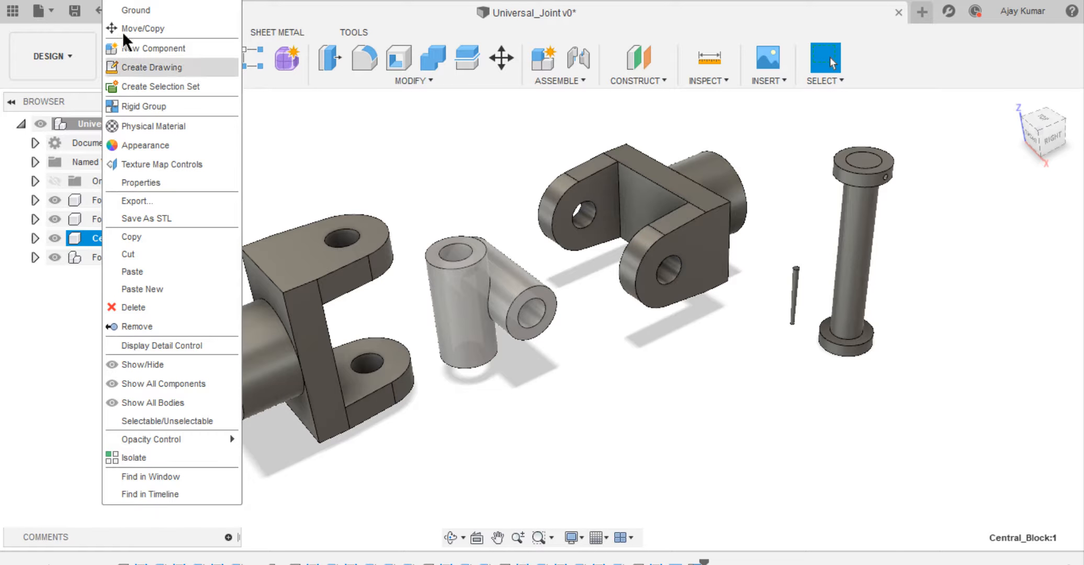
pyautogui.click(126, 14)
pyautogui.click(291, 139)
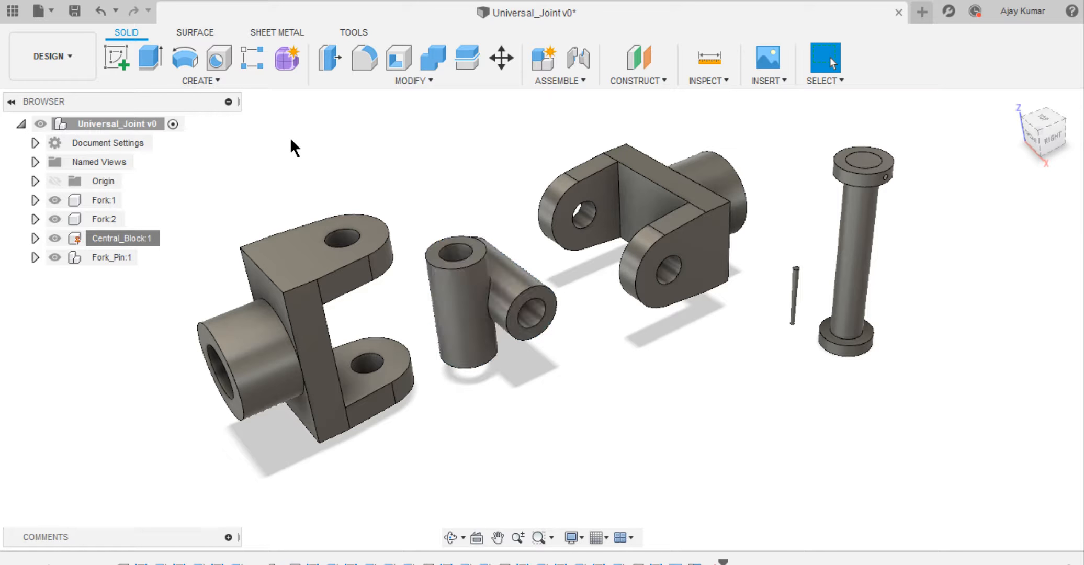
# Join the inner edge of Fork:1's upper arm hole to the top of the central block's vertical bore with a revolute joint about the Z axis.
pyautogui.click(585, 55)
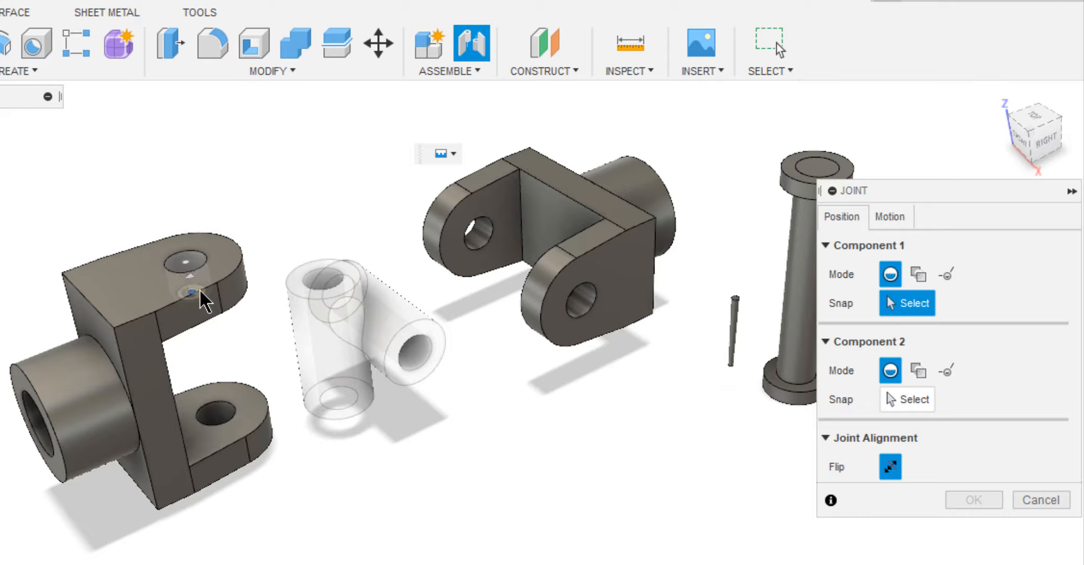
pyautogui.click(191, 292)
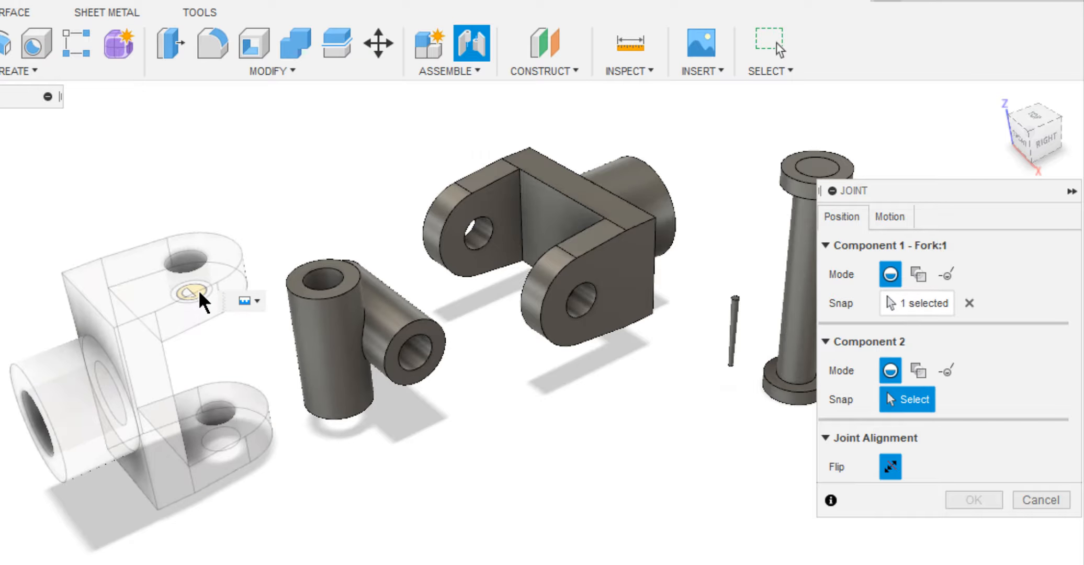
pyautogui.click(310, 285)
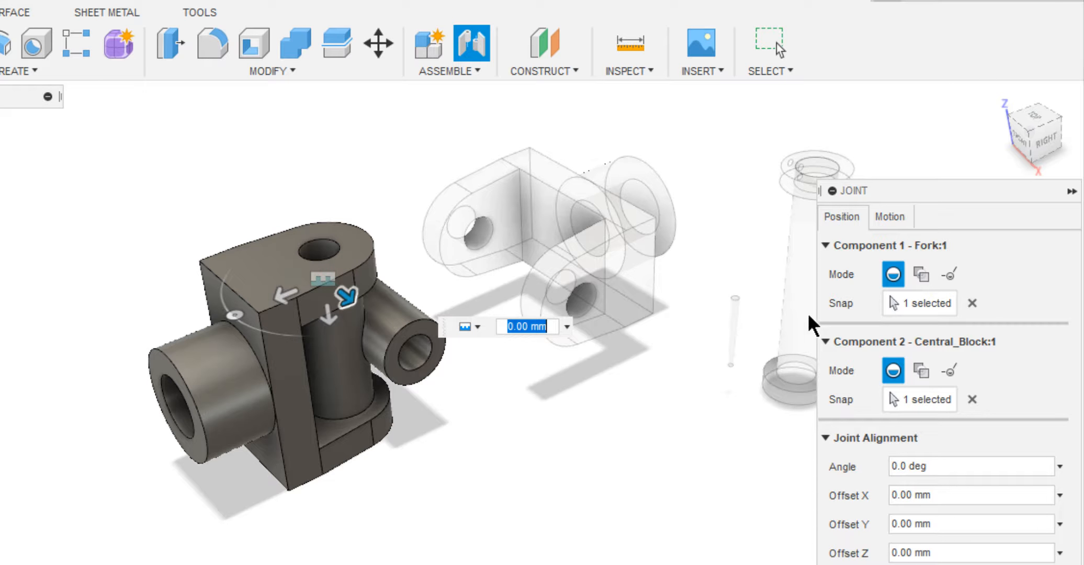
pyautogui.click(892, 218)
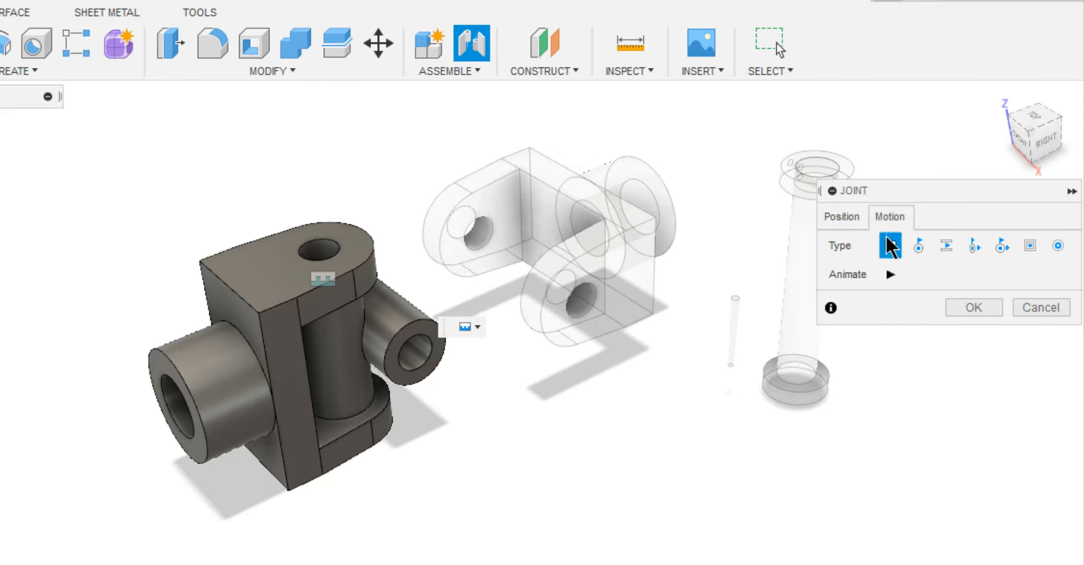
pyautogui.click(918, 246)
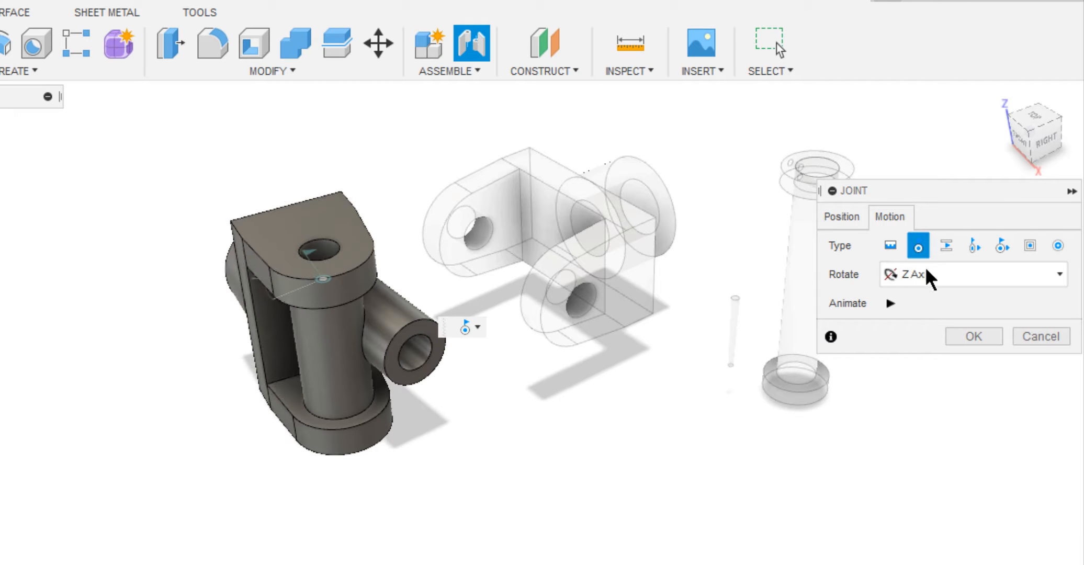
pyautogui.click(965, 336)
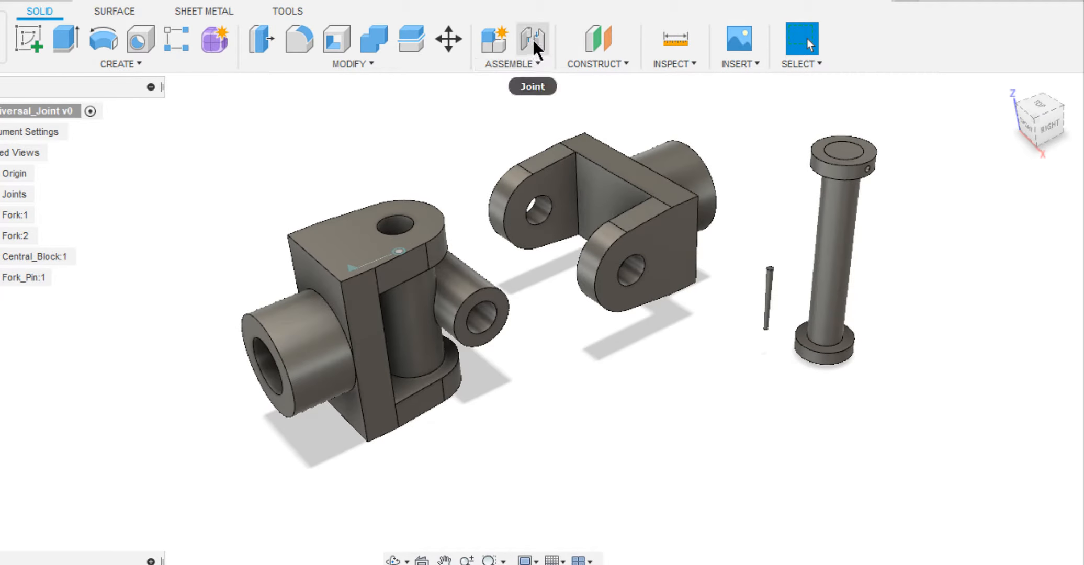
# Join the inner edge of Fork:2's near arm hole to the open end of the central block's horizontal bore with a revolute joint.
pyautogui.click(534, 39)
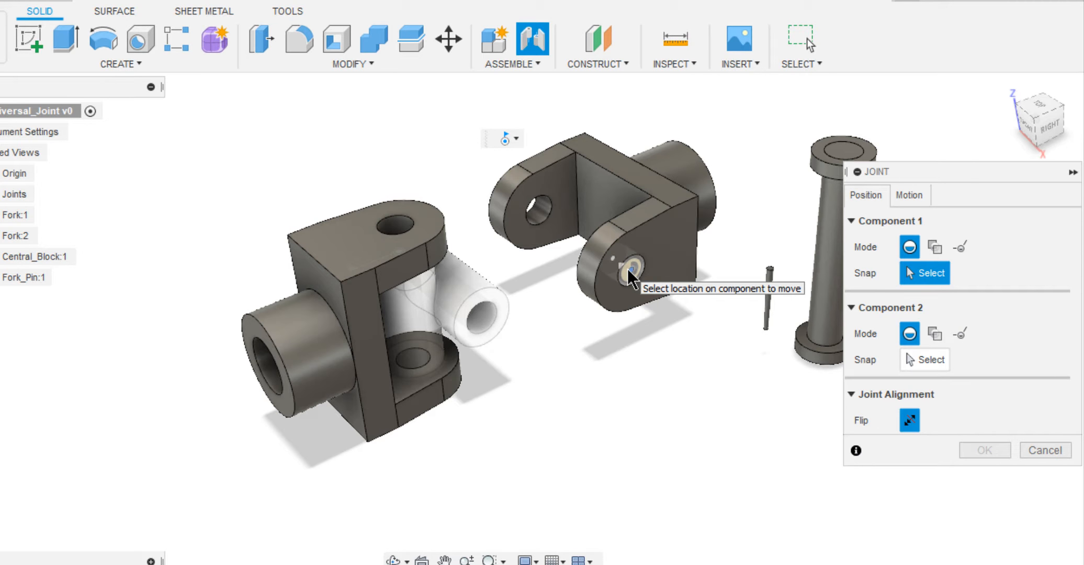
pyautogui.click(614, 259)
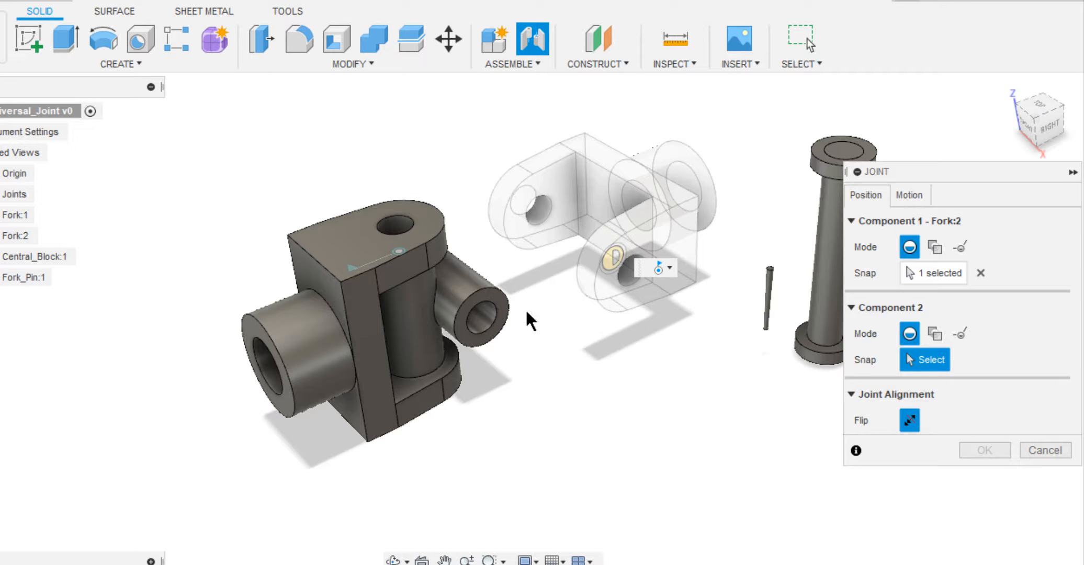
pyautogui.click(481, 317)
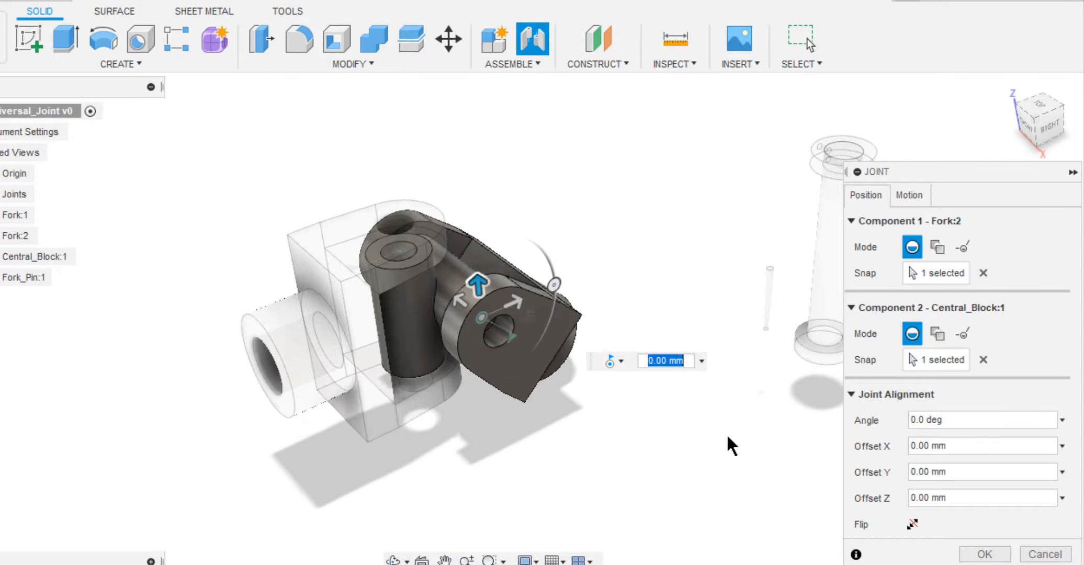
pyautogui.click(983, 555)
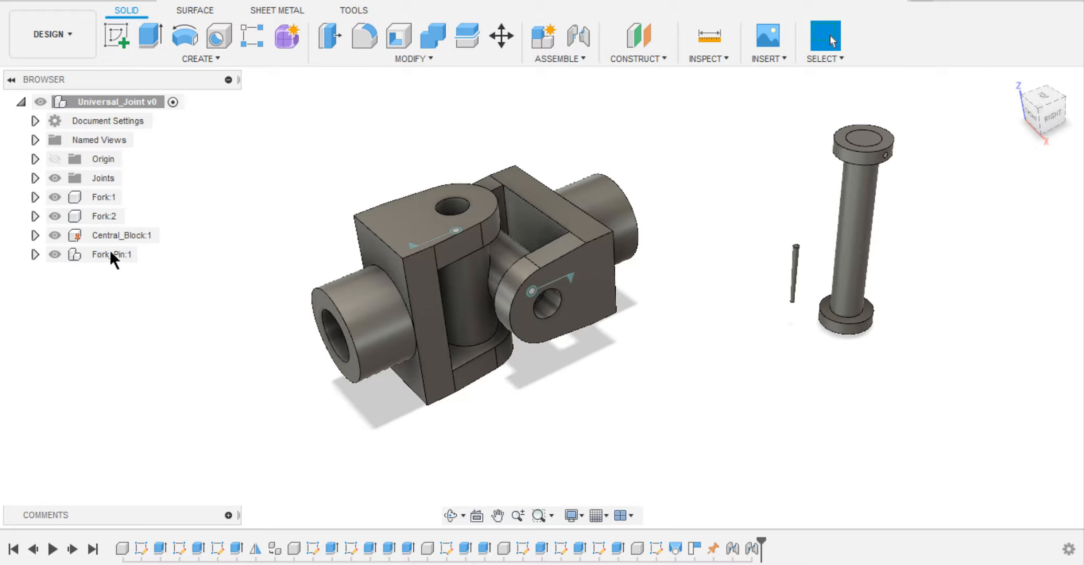
# Duplicate the Fork_Pin component with its collar and lock pin, and offset the copy -60 mm in X.
pyautogui.click(97, 253)
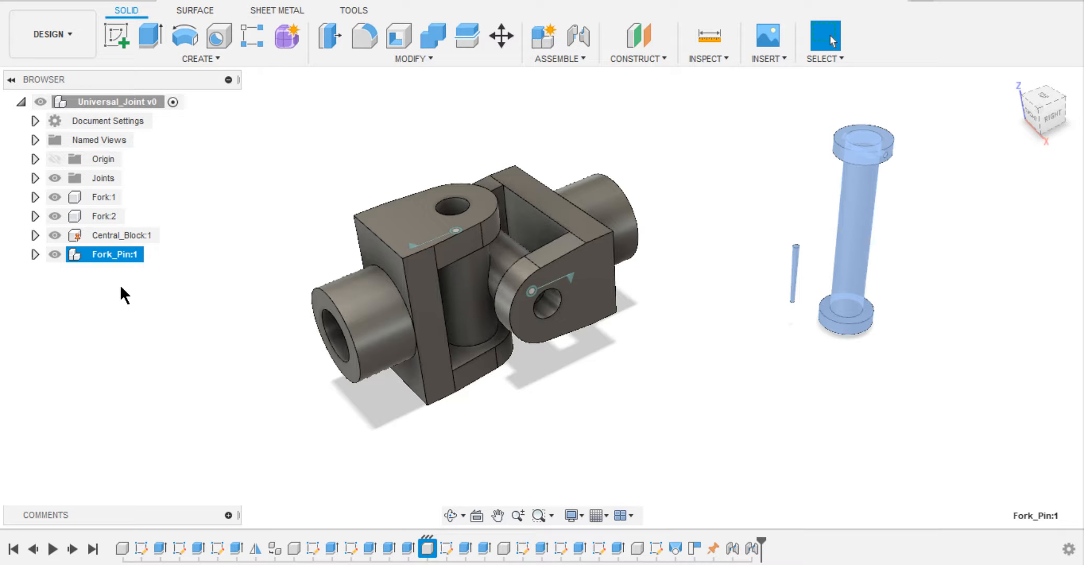
pyautogui.hotkey('ctrl', 'v')
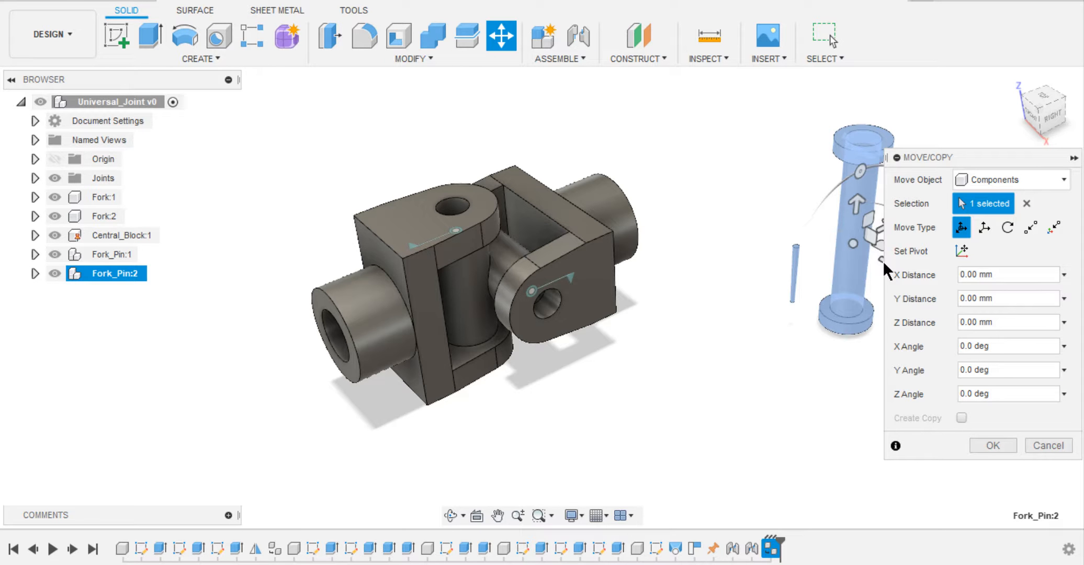
pyautogui.moveTo(882, 261); pyautogui.dragTo(769, 198)
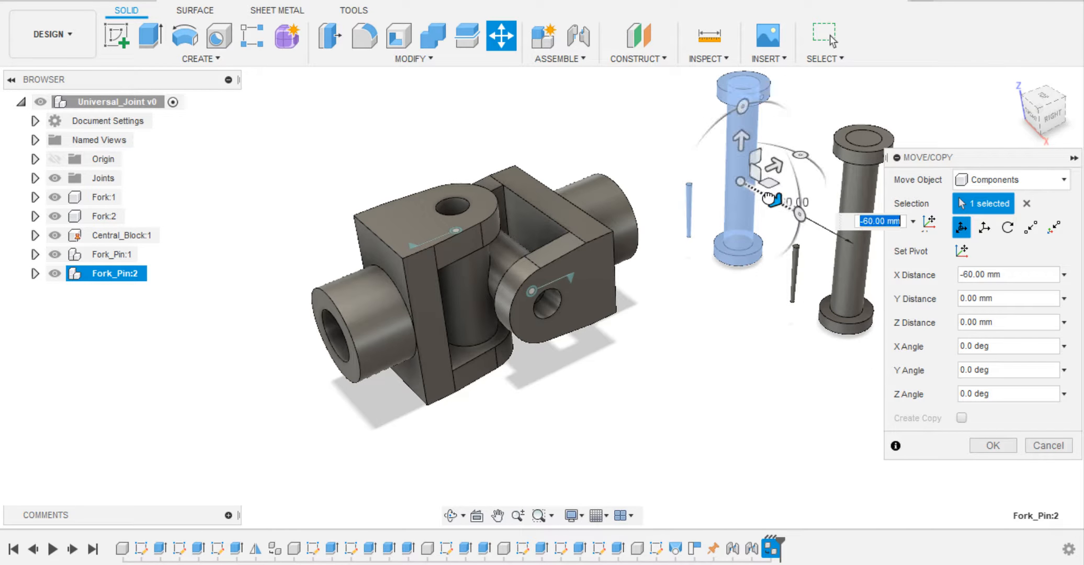
pyautogui.moveTo(847, 187); pyautogui.dragTo(770, 198, button='middle')
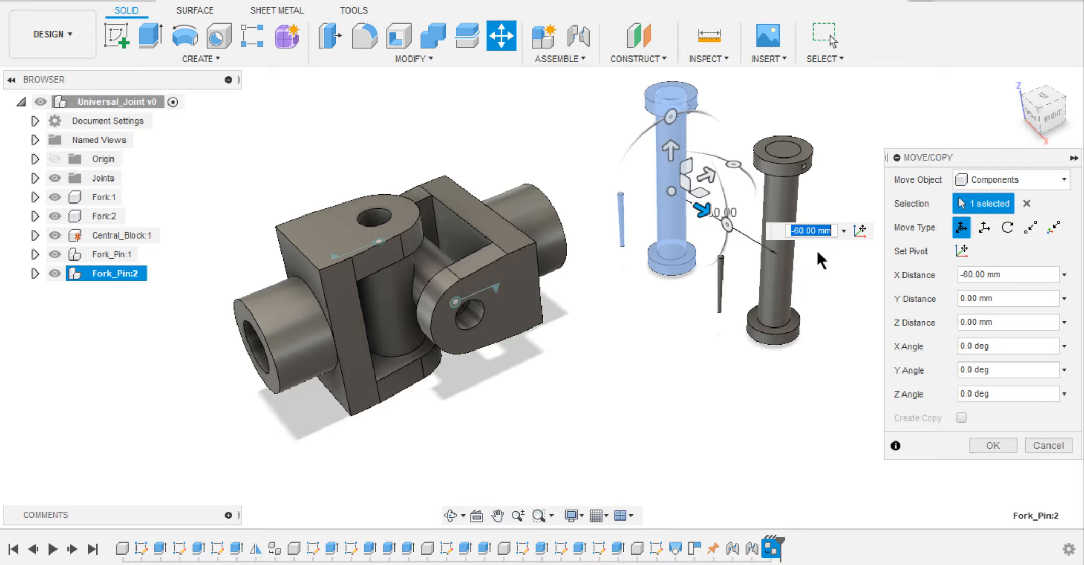
pyautogui.click(986, 441)
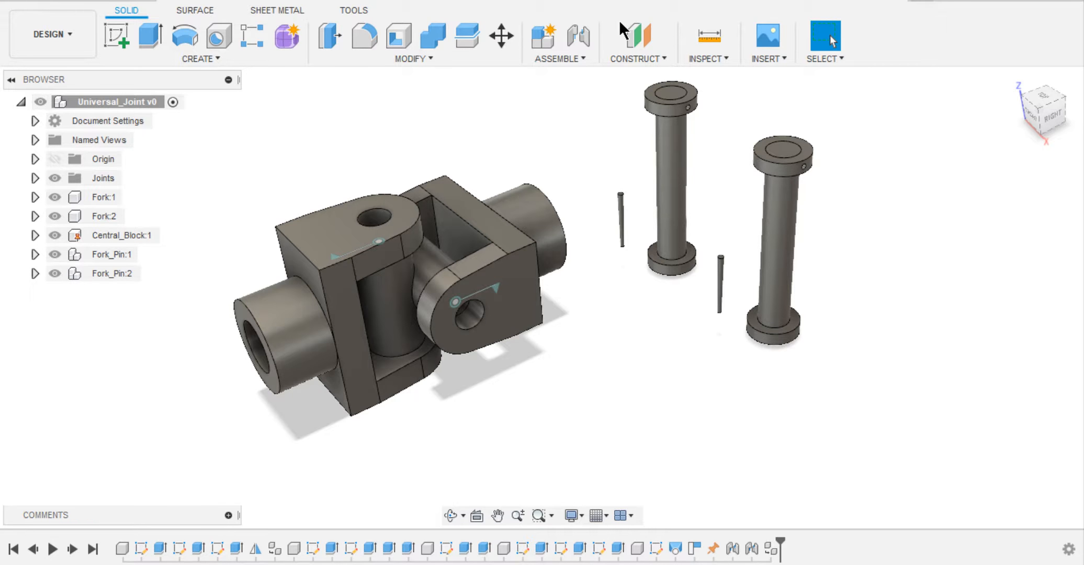
# Insert Fork_Pin:1 through Fork:2 with a rigid joint between the circle under the pin's head and the fork's hole.
pyautogui.click(578, 35)
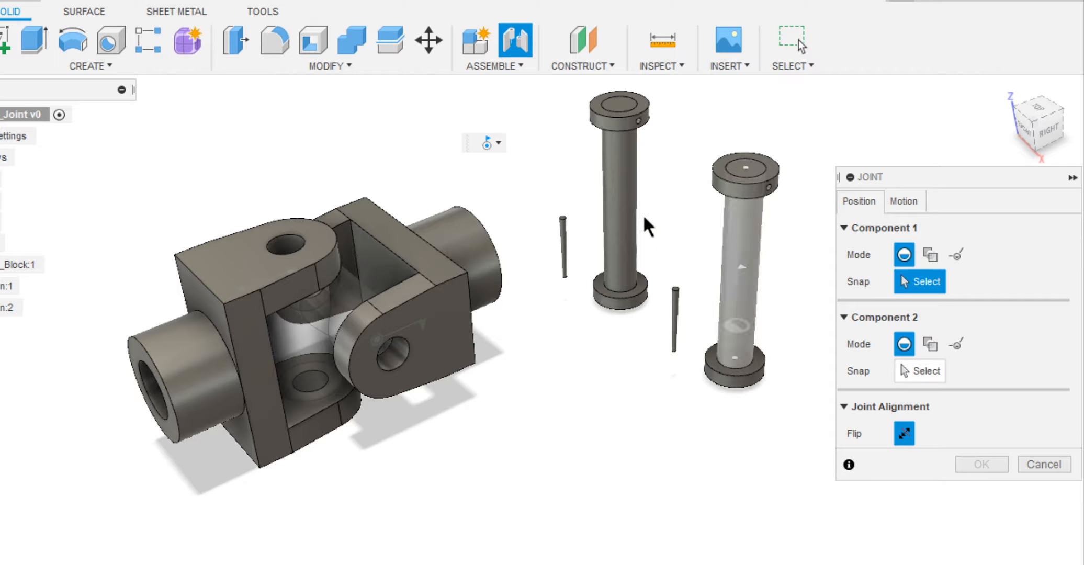
pyautogui.click(737, 355)
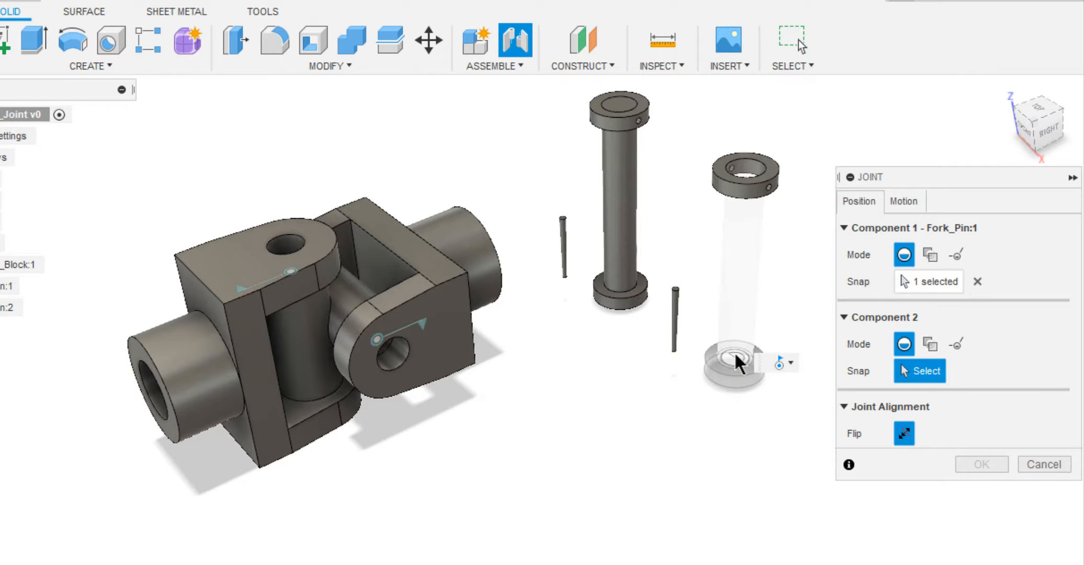
pyautogui.click(398, 368)
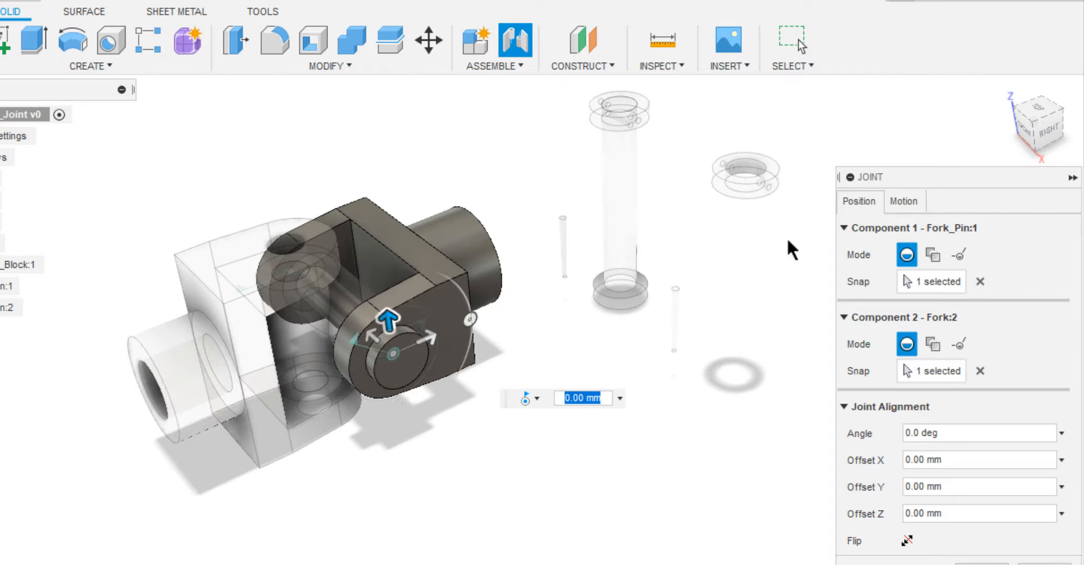
pyautogui.click(899, 203)
pyautogui.click(898, 226)
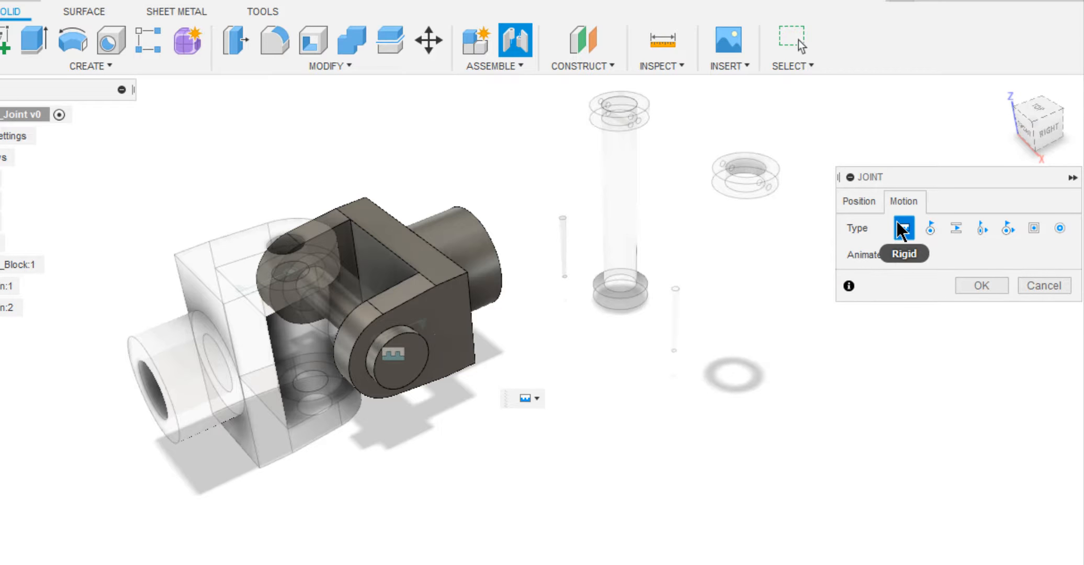
pyautogui.click(981, 286)
# Position a rigid joint between the inner edge of the collar's lock pin hole and the cross hole at Fork_Pin:1's protruding end.
pyautogui.keyDown('shift'); pyautogui.moveTo(921, 323); pyautogui.dragTo(891, 311, button='middle'); pyautogui.keyUp('shift')
pyautogui.click(524, 37)
pyautogui.keyDown('shift'); pyautogui.moveTo(698, 178); pyautogui.dragTo(719, 182, button='middle'); pyautogui.keyUp('shift')
pyautogui.scroll(2, 672, 144)
pyautogui.scroll(5, 629, 120)
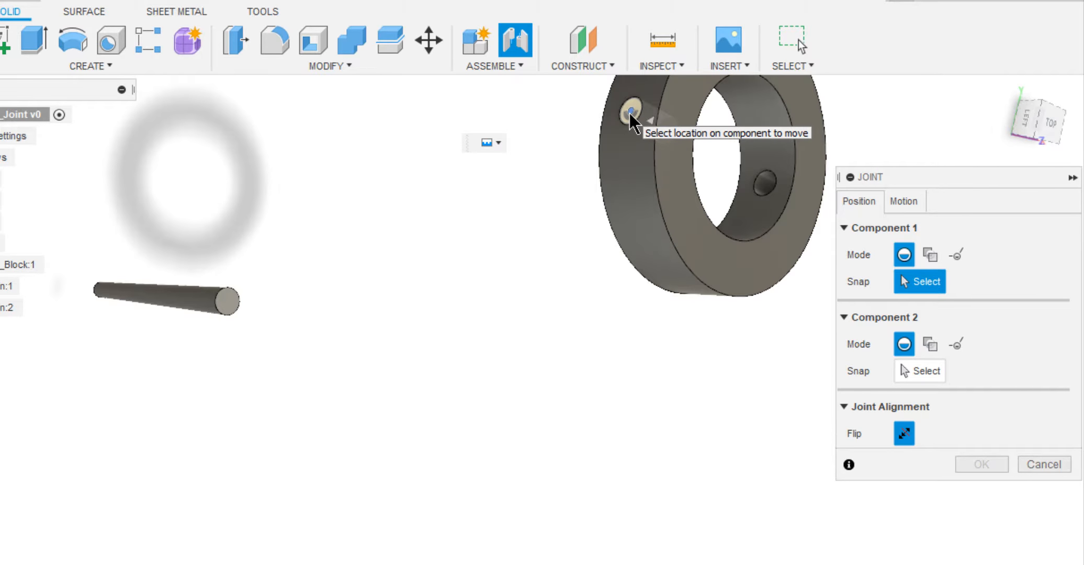
pyautogui.click(673, 132)
pyautogui.scroll(-5, 619, 212)
pyautogui.scroll(2, 314, 367)
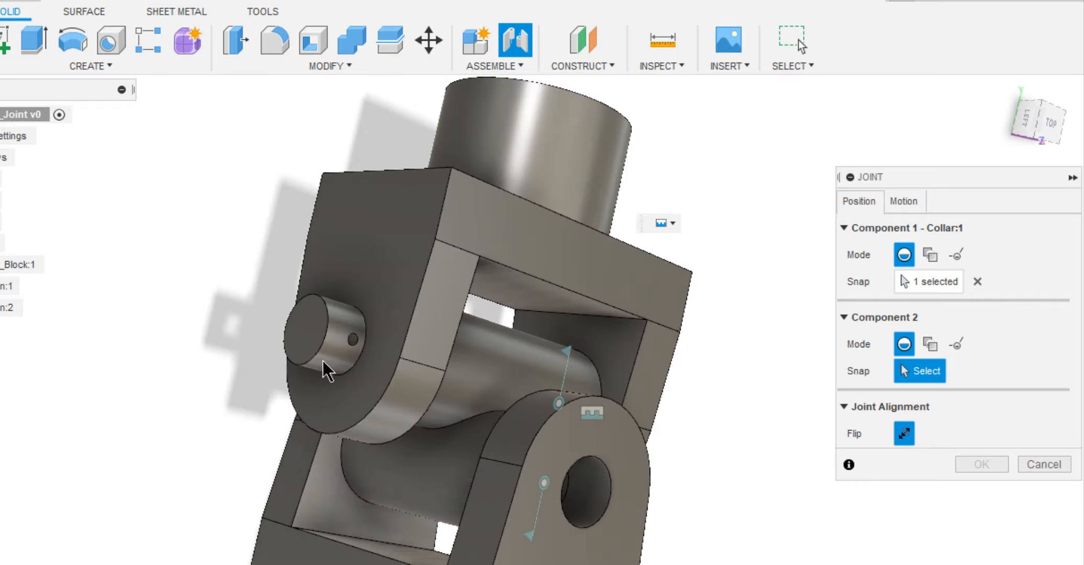
pyautogui.scroll(3, 349, 341)
pyautogui.scroll(3, 379, 304)
pyautogui.scroll(2, 392, 302)
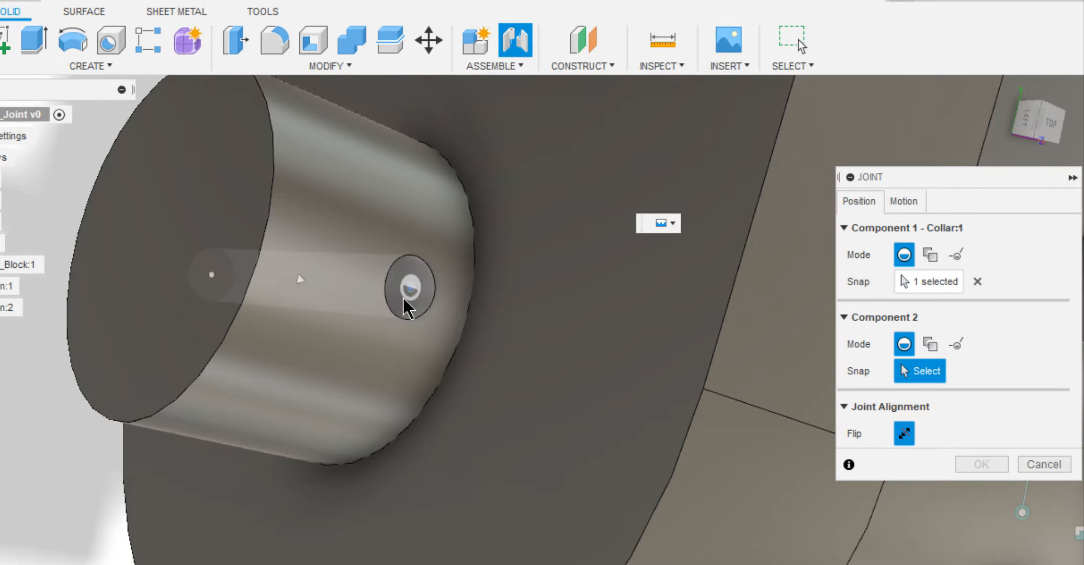
pyautogui.click(403, 299)
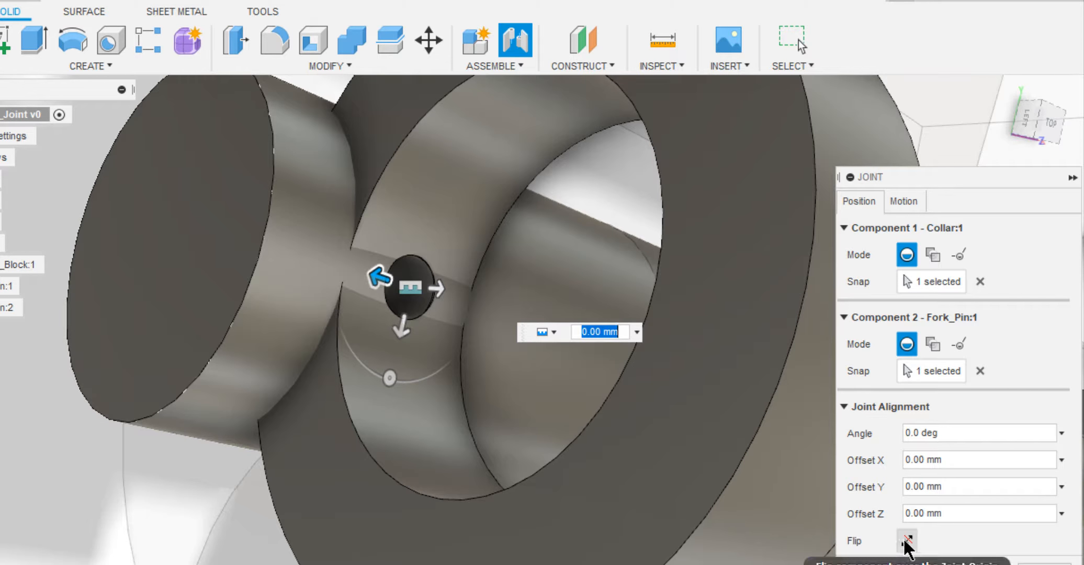
# Flip the collar's joint alignment so it fits around the pin, and apply the joint.
pyautogui.click(906, 540)
pyautogui.scroll(-5, 753, 479)
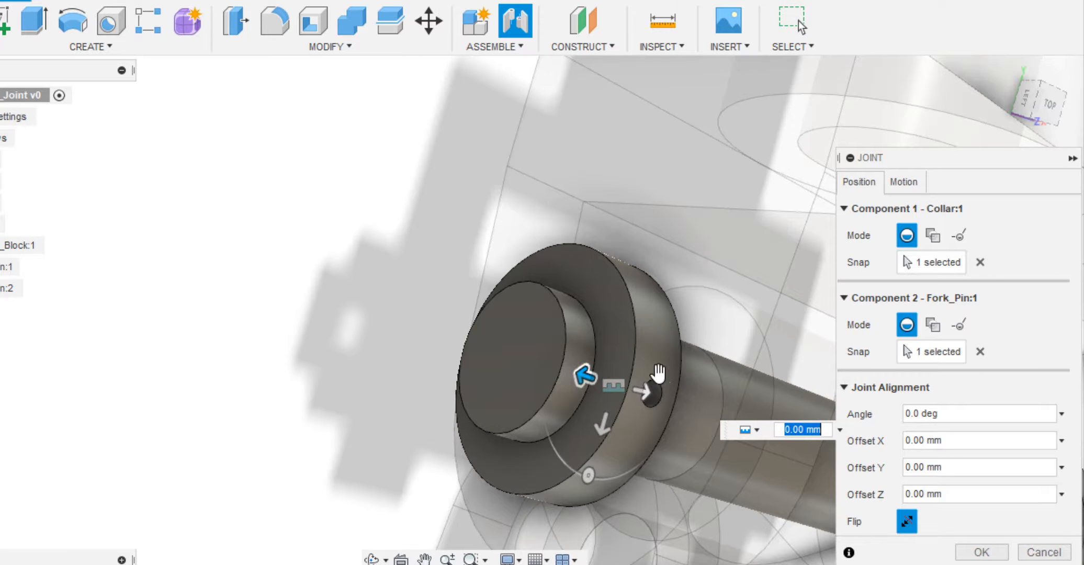
pyautogui.keyDown('shift'); pyautogui.moveTo(572, 293); pyautogui.dragTo(572, 287, button='middle'); pyautogui.keyUp('shift')
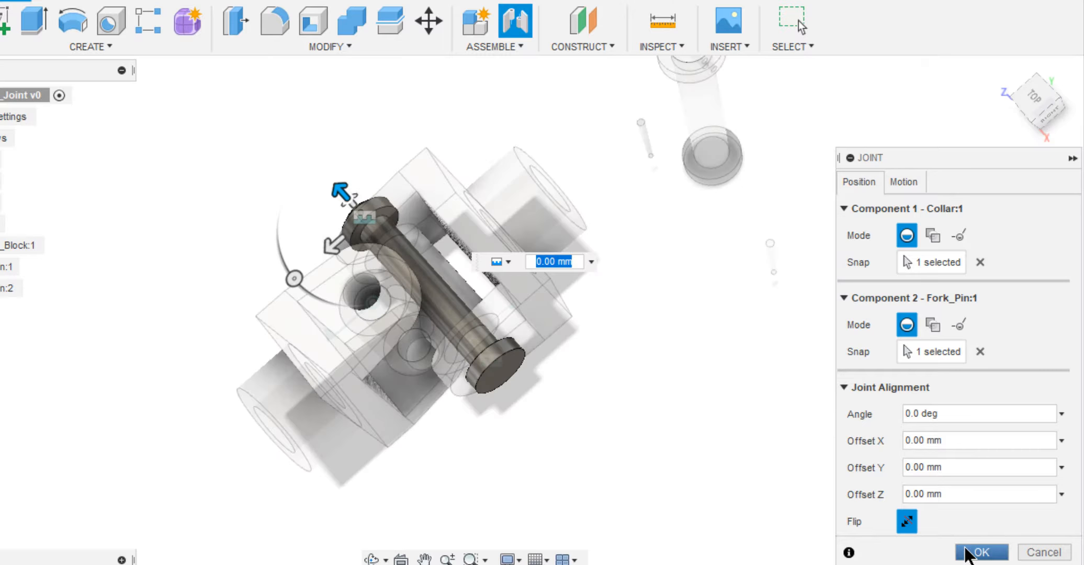
pyautogui.click(964, 551)
pyautogui.click(1003, 63)
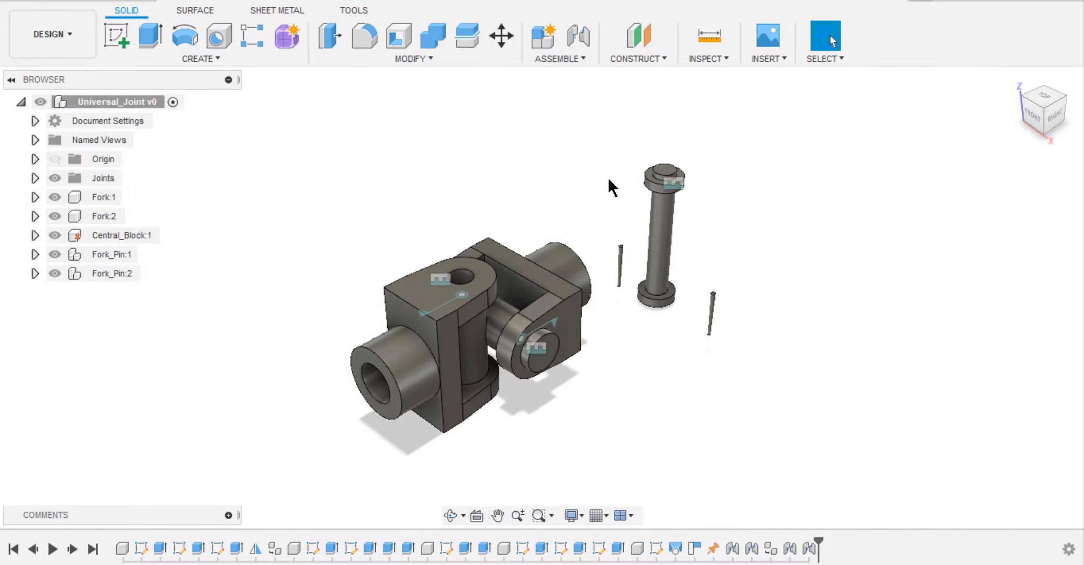
# Try to join the wide end of Lock_pin:1 rigidly to the collar's hole with a Z offset of -2 mm.
pyautogui.click(578, 35)
pyautogui.scroll(10, 602, 256)
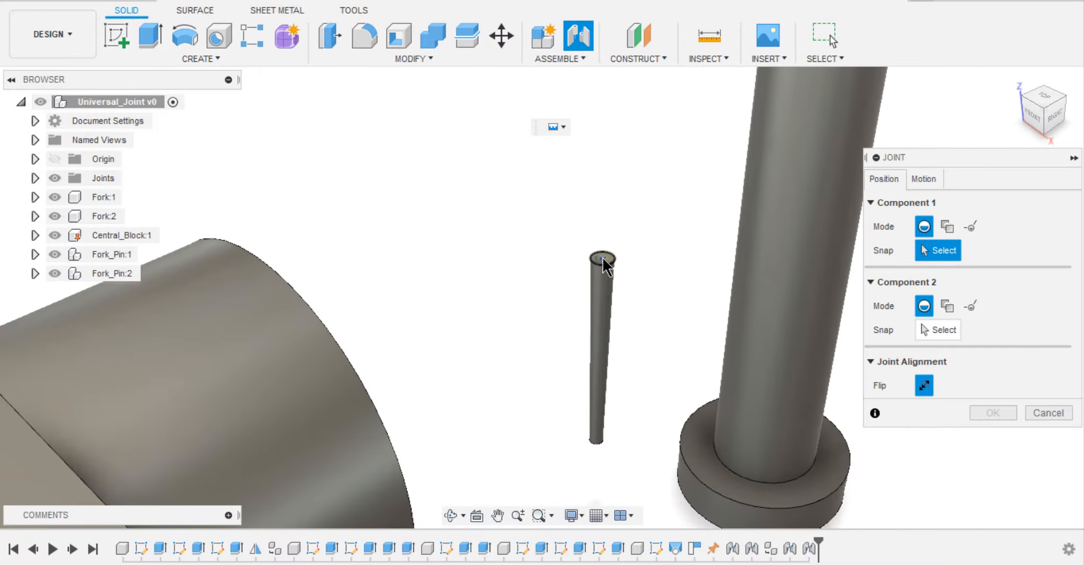
pyautogui.click(601, 257)
pyautogui.keyDown('shift'); pyautogui.moveTo(483, 258); pyautogui.dragTo(469, 235, button='middle'); pyautogui.keyUp('shift')
pyautogui.scroll(8, 425, 166)
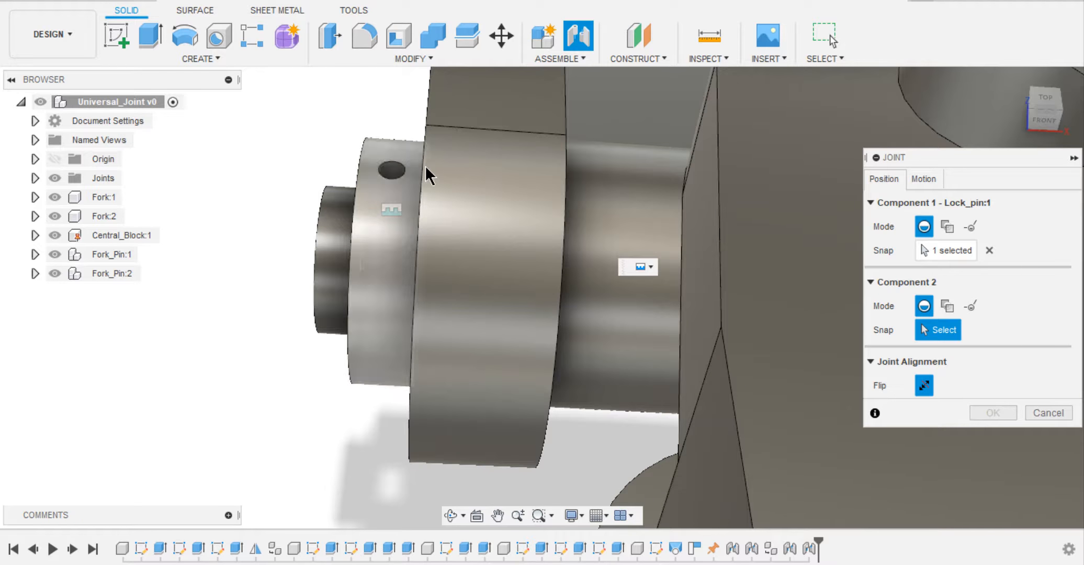
pyautogui.click(394, 169)
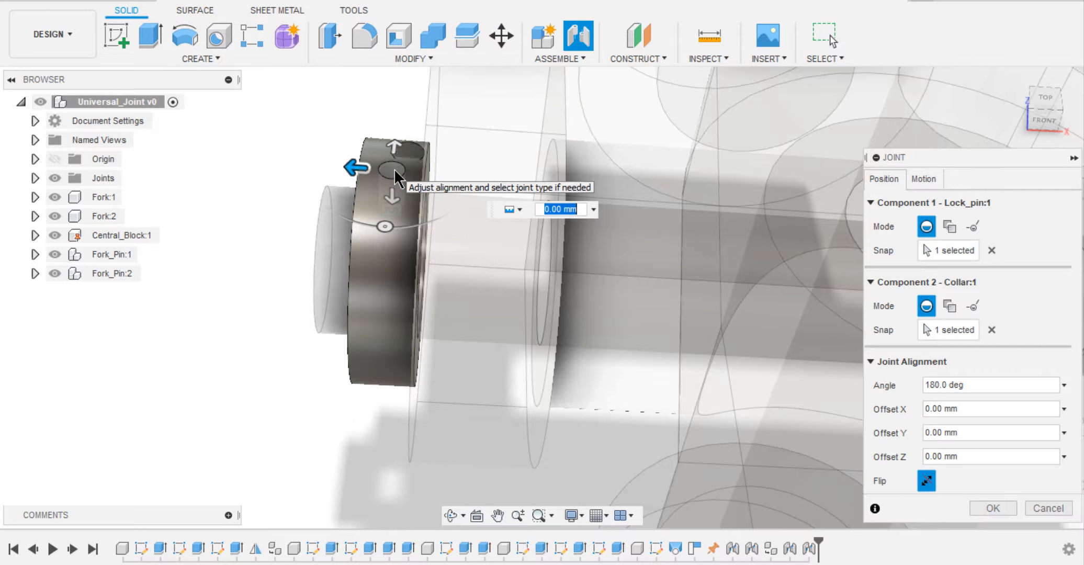
pyautogui.moveTo(394, 168); pyautogui.dragTo(389, 177)
pyautogui.click(993, 503)
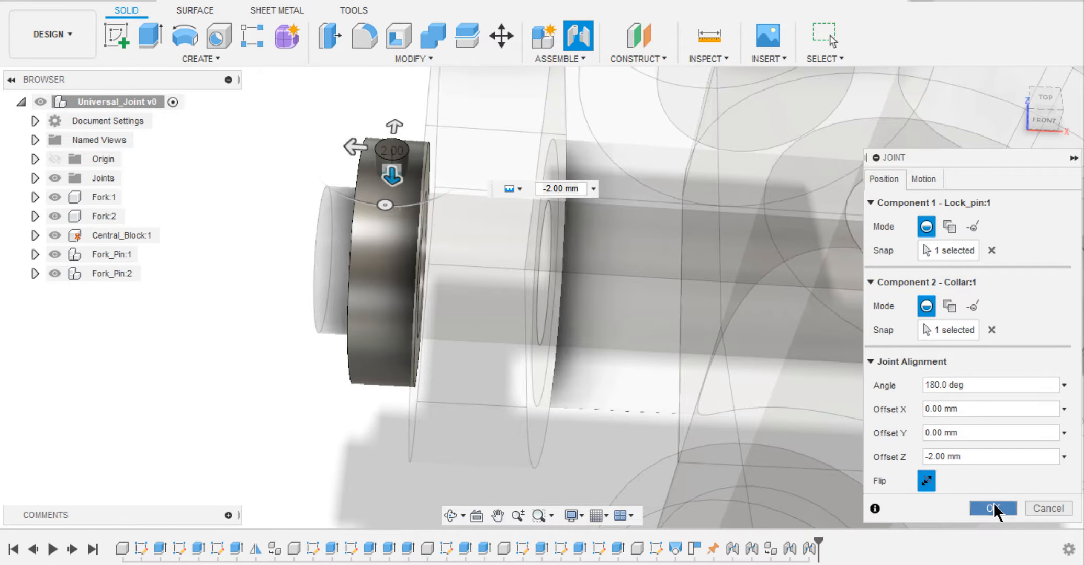
# Inspect the lock pin seated in the collar and undo its joint.
pyautogui.scroll(-8, 744, 330)
pyautogui.keyDown('shift'); pyautogui.moveTo(736, 321); pyautogui.dragTo(747, 273, button='middle'); pyautogui.keyUp('shift')
pyautogui.press('Escape')
pyautogui.scroll(3, 865, 292)
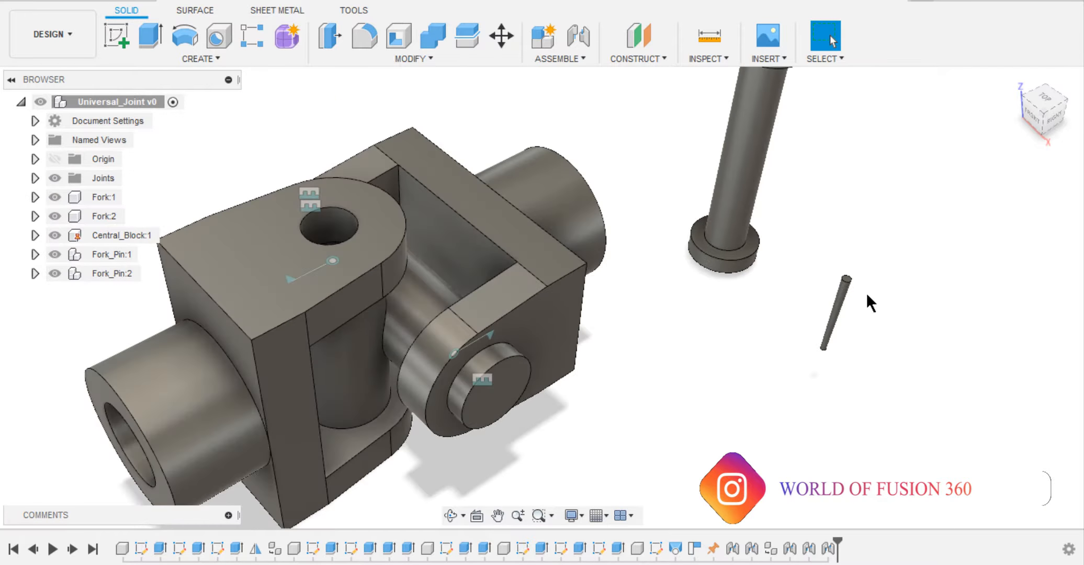
pyautogui.scroll(-2, 865, 292)
pyautogui.keyDown('shift'); pyautogui.moveTo(858, 288); pyautogui.dragTo(818, 292, button='middle'); pyautogui.keyUp('shift')
pyautogui.scroll(6, 522, 361)
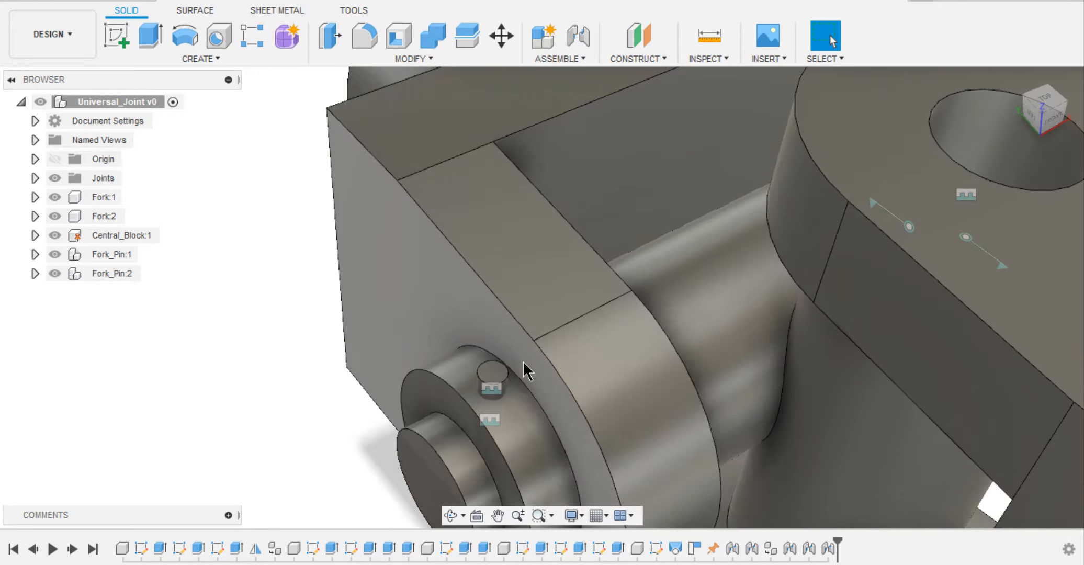
pyautogui.hotkey('ctrl', 'z')
pyautogui.scroll(-10, 525, 334)
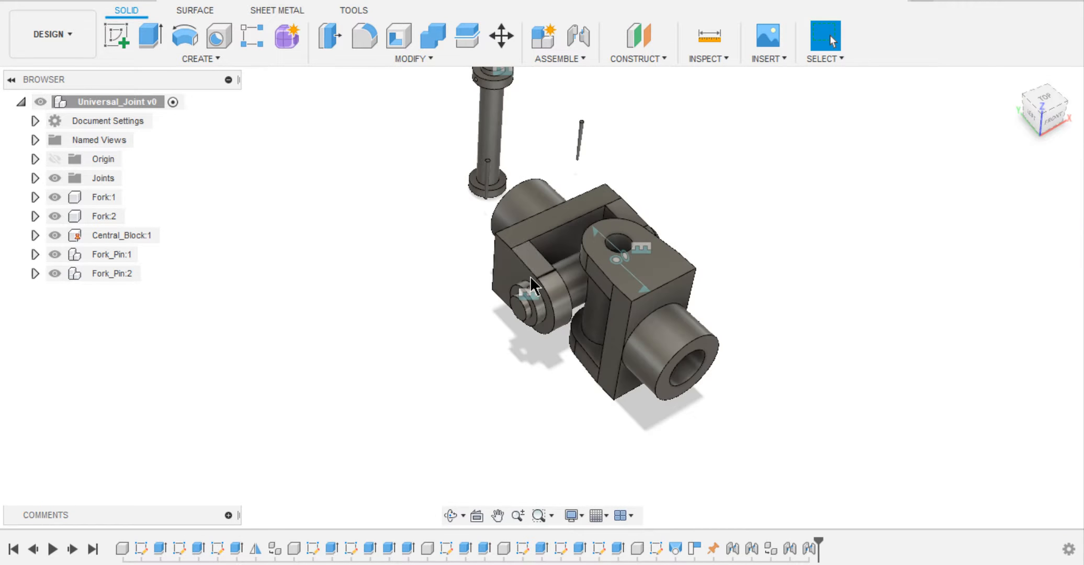
# Join Lock_pin:1 rigidly to the hole in Collar:1 with a Z offset of -2 mm.
pyautogui.keyDown('shift'); pyautogui.moveTo(529, 276); pyautogui.dragTo(732, 319, button='middle'); pyautogui.keyUp('shift')
pyautogui.press('j')
pyautogui.click(717, 293)
pyautogui.scroll(7, 296, 278)
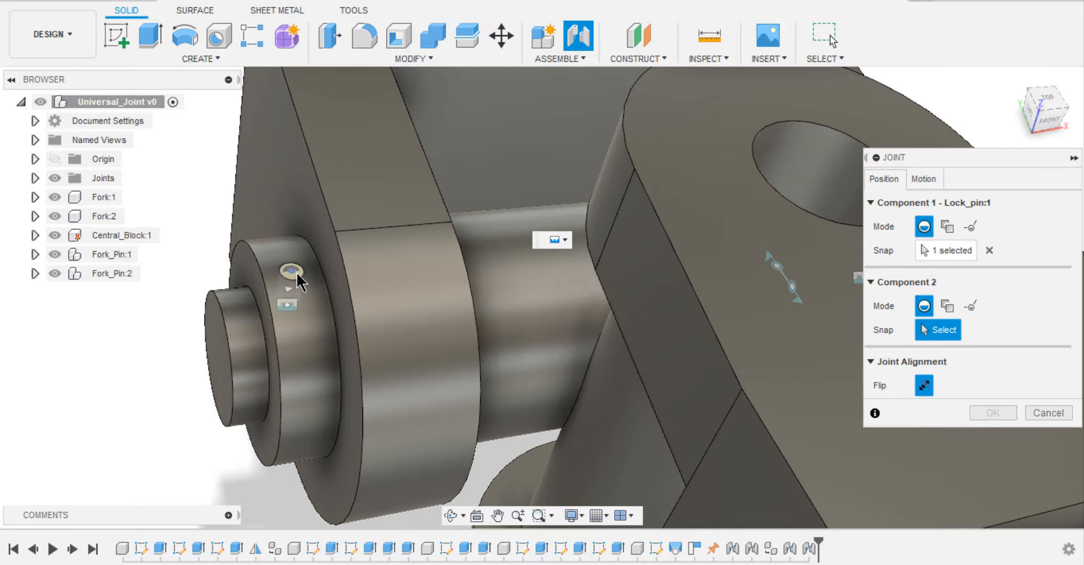
pyautogui.click(297, 272)
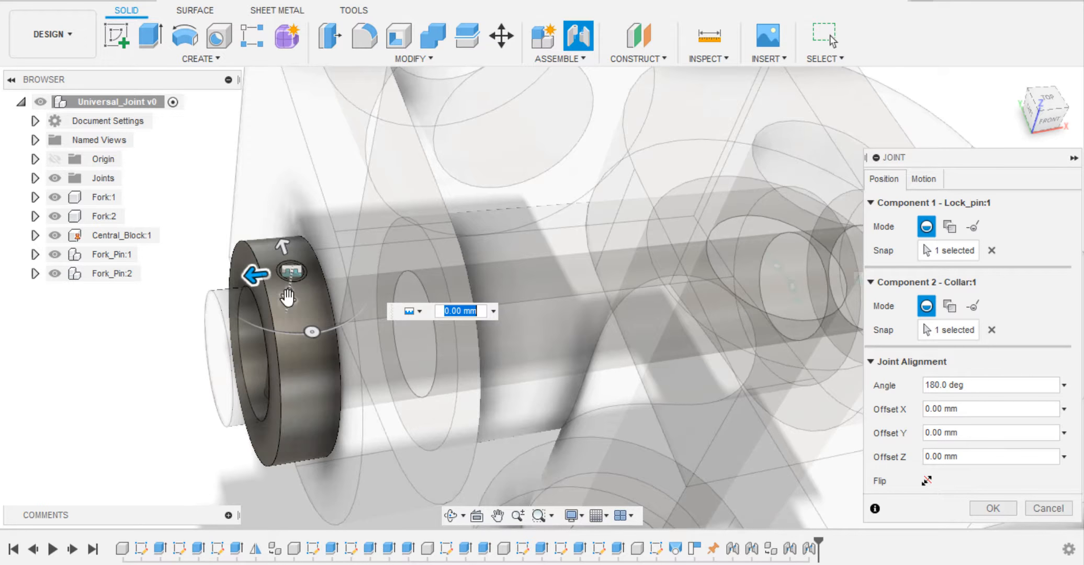
pyautogui.moveTo(287, 297); pyautogui.dragTo(285, 266)
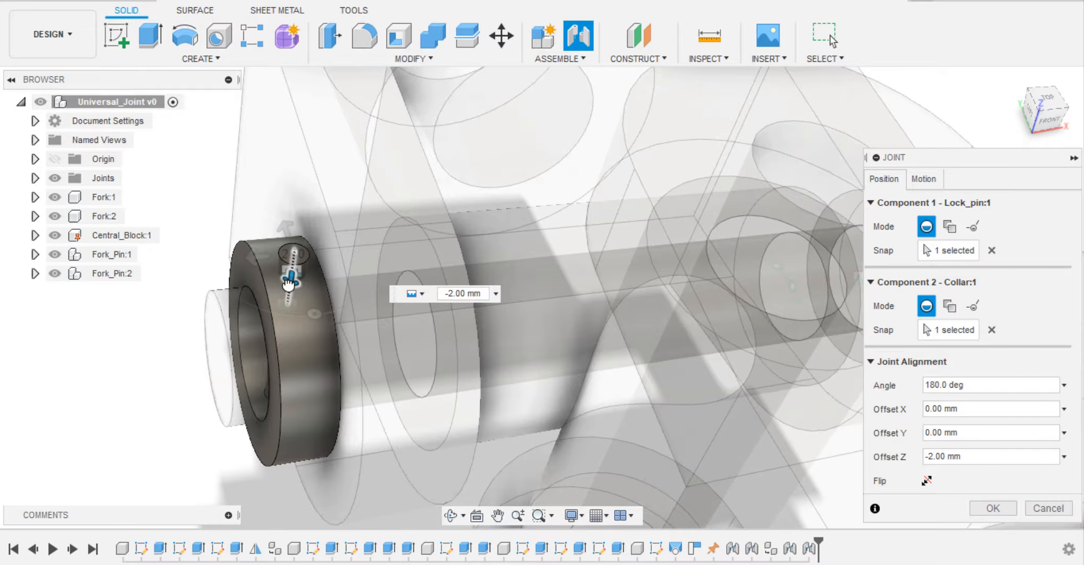
pyautogui.click(994, 501)
# Join the head of Fork_Pin:2 rigidly to the open hole of Fork:1, flipped so the shank runs through the fork.
pyautogui.scroll(-5, 989, 336)
pyautogui.keyDown('shift'); pyautogui.moveTo(989, 335); pyautogui.dragTo(640, 335, button='middle'); pyautogui.keyUp('shift')
pyautogui.scroll(-2, 967, 325)
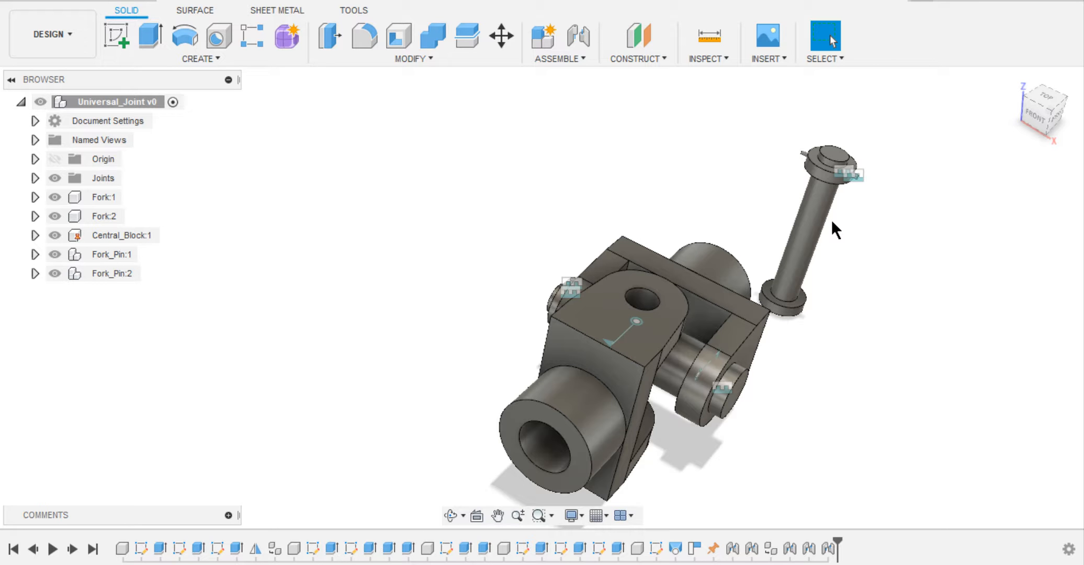
pyautogui.scroll(3, 832, 220)
pyautogui.moveTo(832, 220); pyautogui.dragTo(810, 197, button='middle')
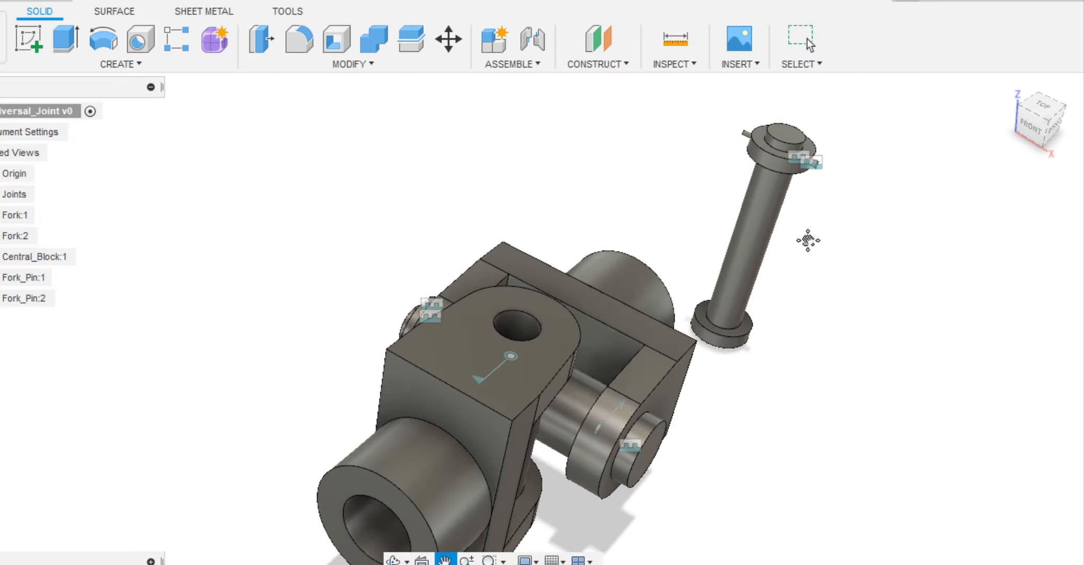
pyautogui.press('Escape')
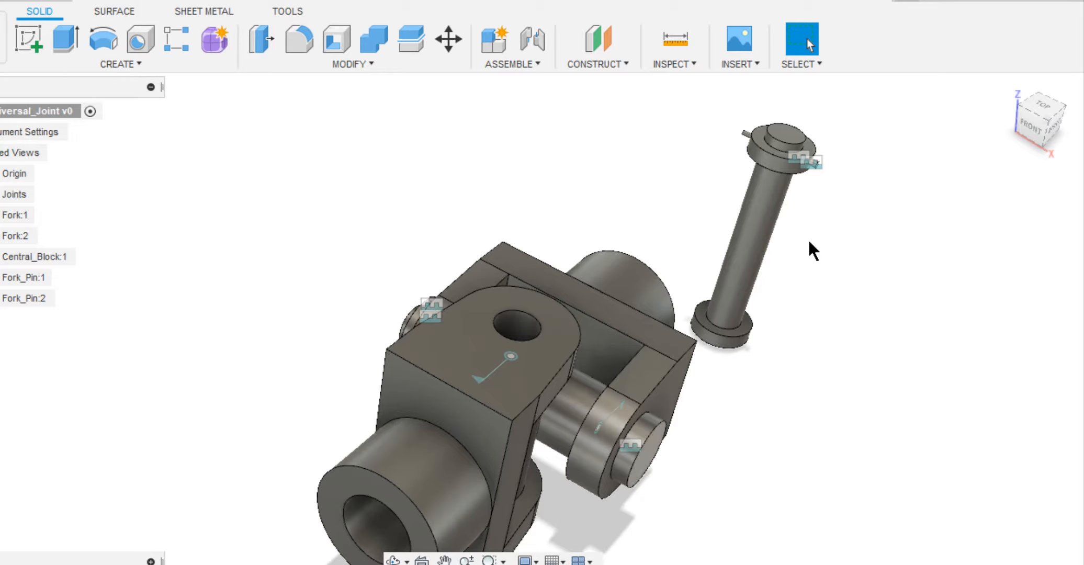
pyautogui.click(533, 40)
pyautogui.click(725, 319)
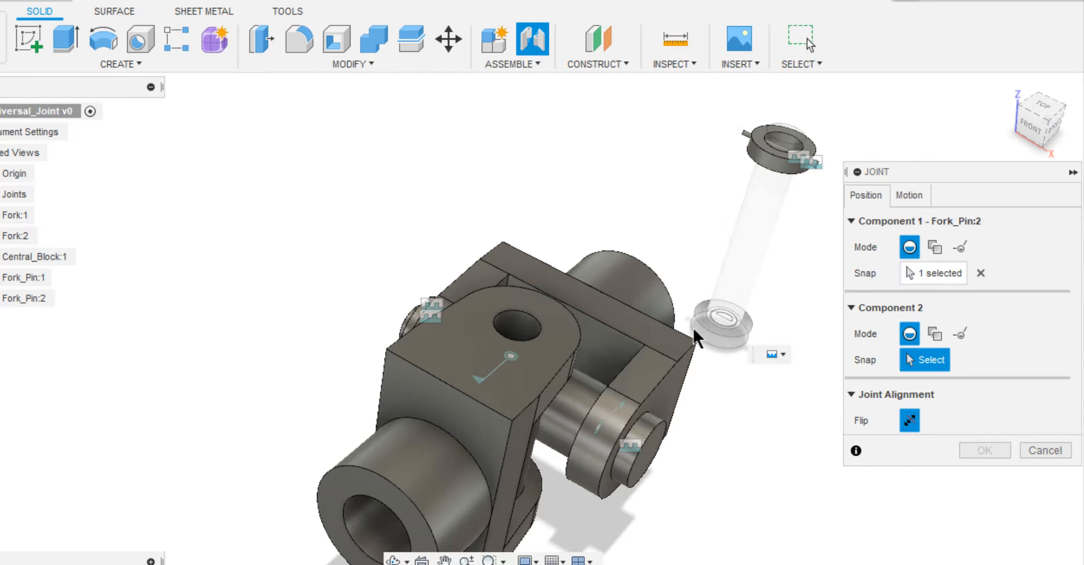
pyautogui.click(531, 329)
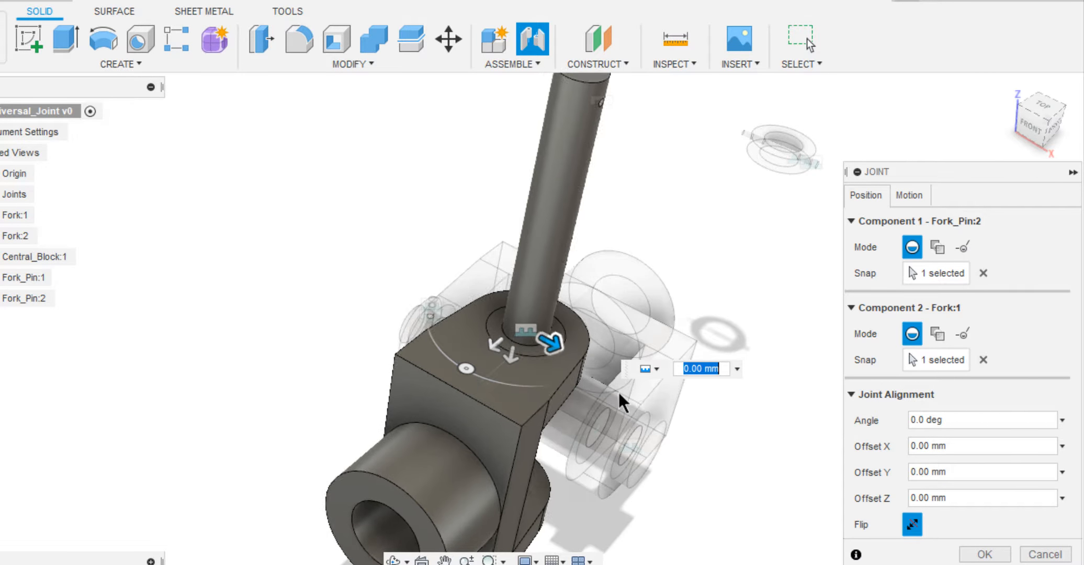
pyautogui.click(912, 524)
pyautogui.click(976, 554)
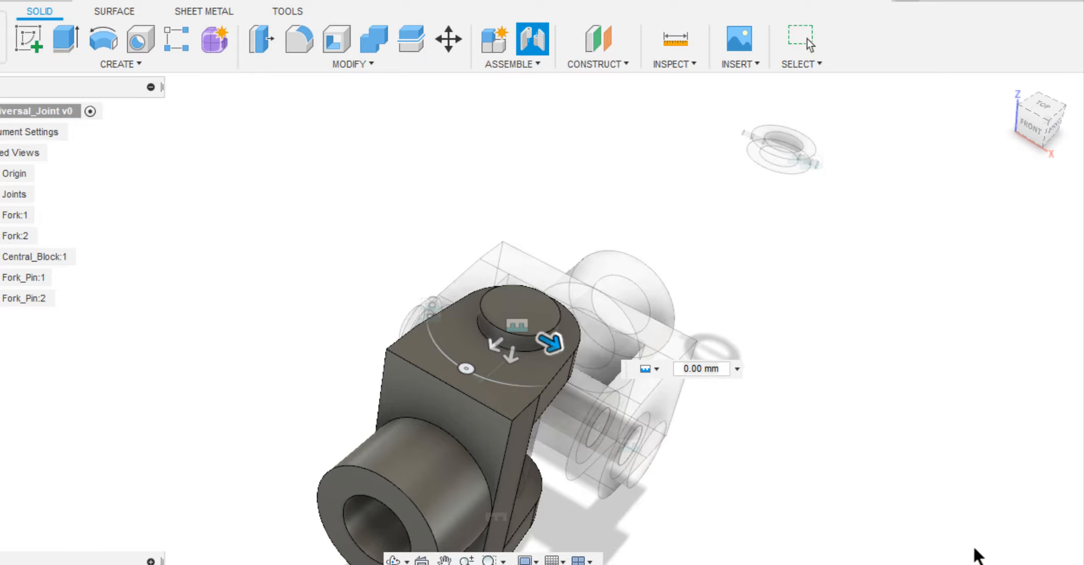
# Hide the joint symbols of the whole assembly.
pyautogui.scroll(-3, 821, 406)
pyautogui.keyDown('shift'); pyautogui.moveTo(821, 406); pyautogui.dragTo(808, 240, button='middle'); pyautogui.keyUp('shift')
pyautogui.scroll(3, 808, 240)
pyautogui.keyDown('shift'); pyautogui.moveTo(808, 240); pyautogui.dragTo(698, 293, button='middle'); pyautogui.keyUp('shift')
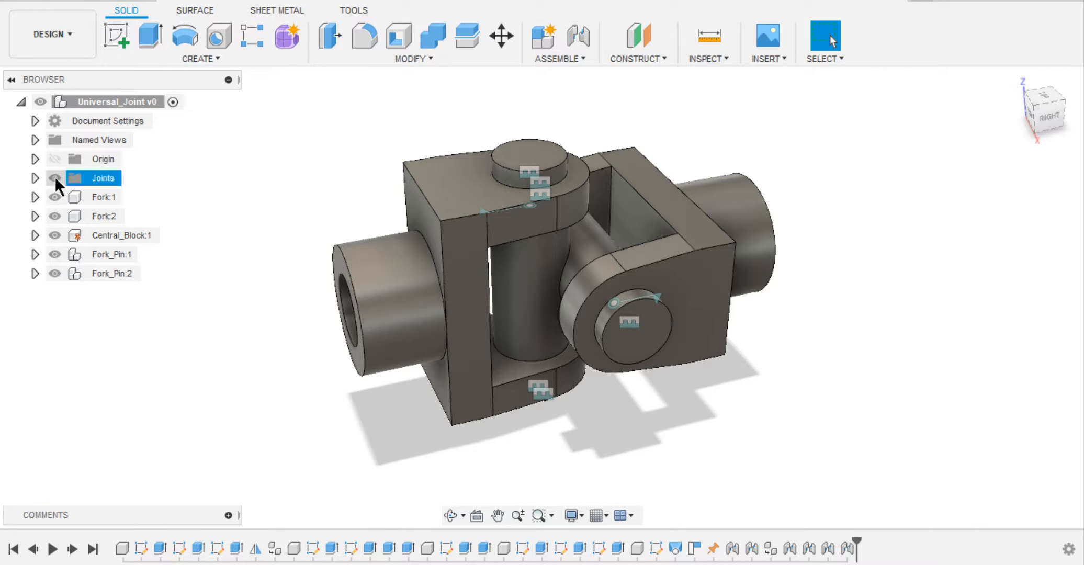
pyautogui.click(55, 177)
pyautogui.keyDown('shift'); pyautogui.moveTo(306, 148); pyautogui.dragTo(342, 151, button='middle'); pyautogui.keyUp('shift')
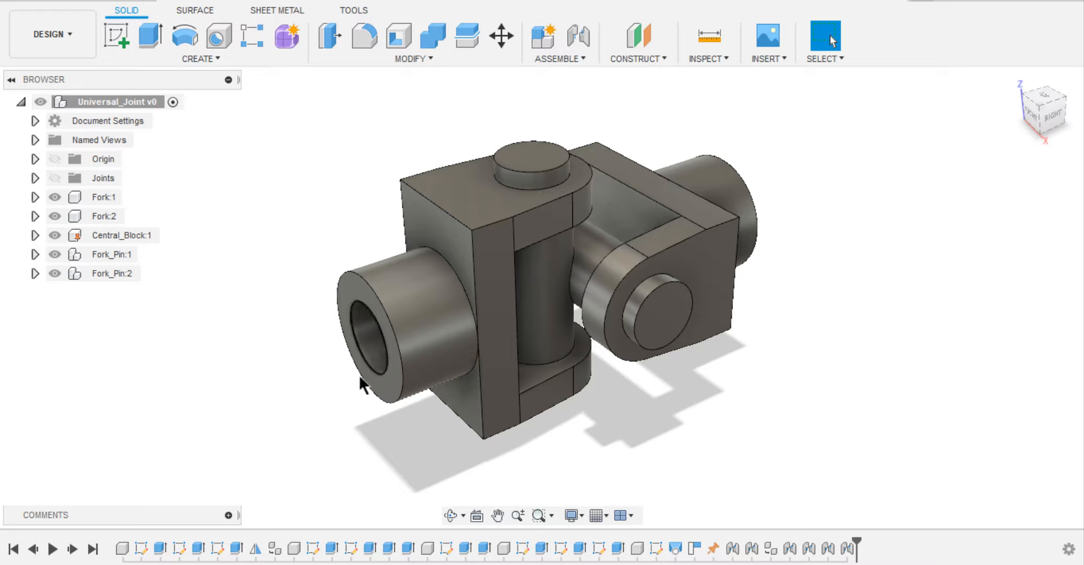
# Swing both forks about their pins to test the motion, and revert their positions.
pyautogui.moveTo(408, 291); pyautogui.dragTo(365, 259)
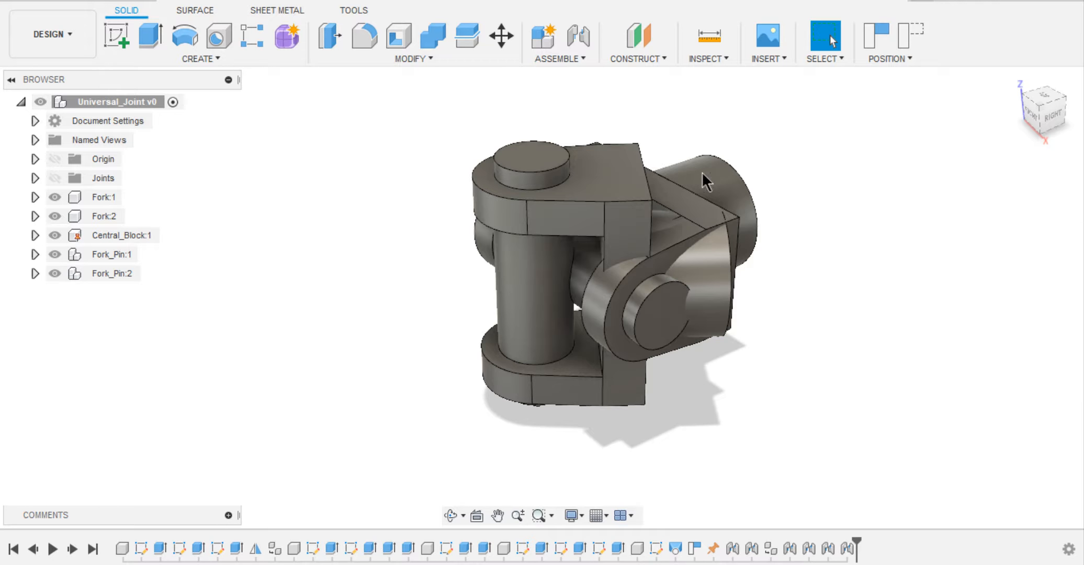
pyautogui.moveTo(702, 175); pyautogui.dragTo(649, 311)
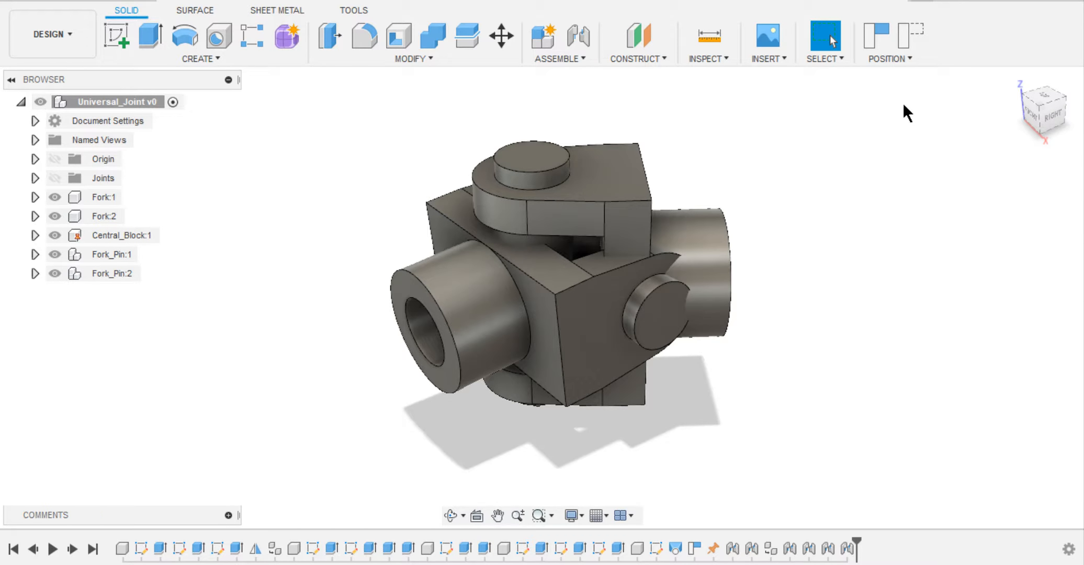
pyautogui.click(911, 36)
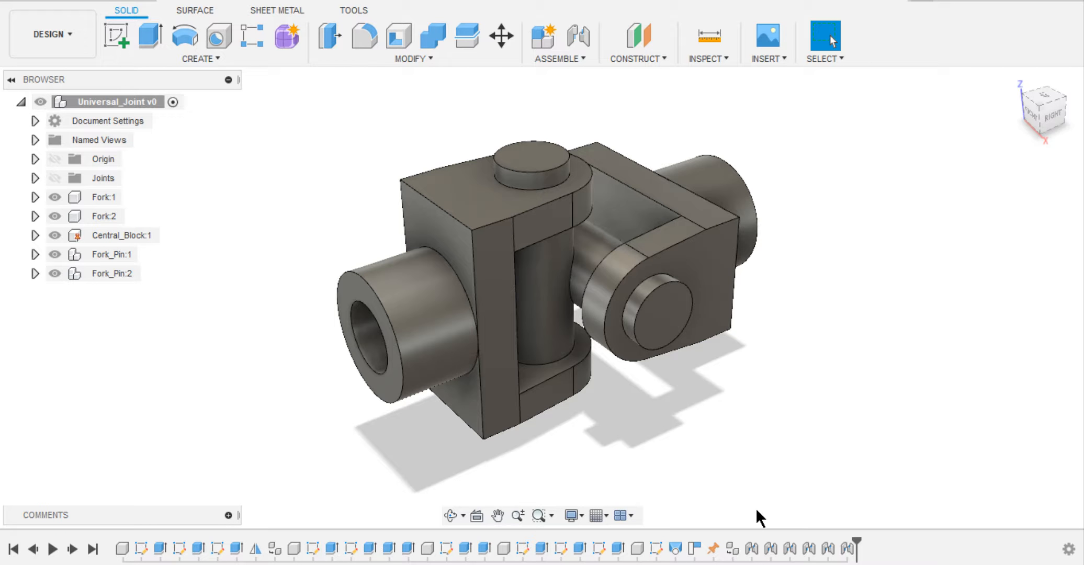
# Enable minimum and maximum rotation limits on joint Rev1, set the maximum to 180 deg and animate the motion.
pyautogui.rightClick(752, 547)
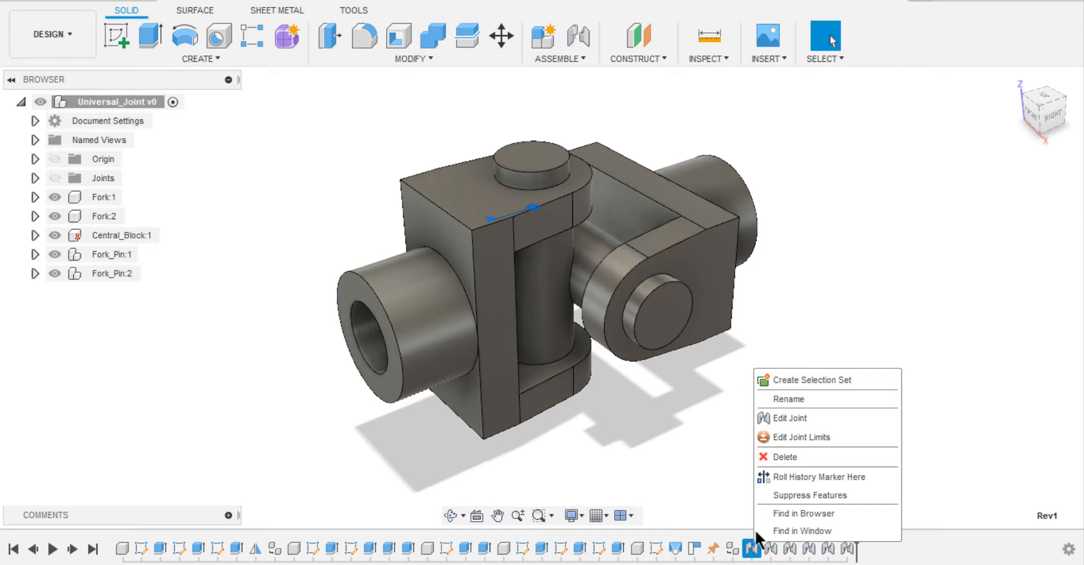
pyautogui.click(783, 437)
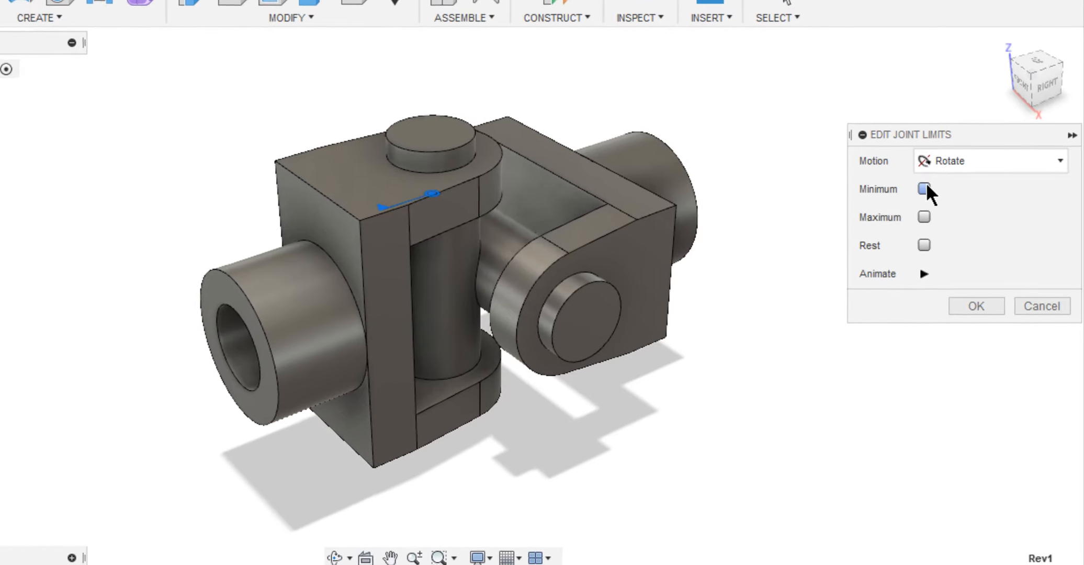
pyautogui.click(948, 203)
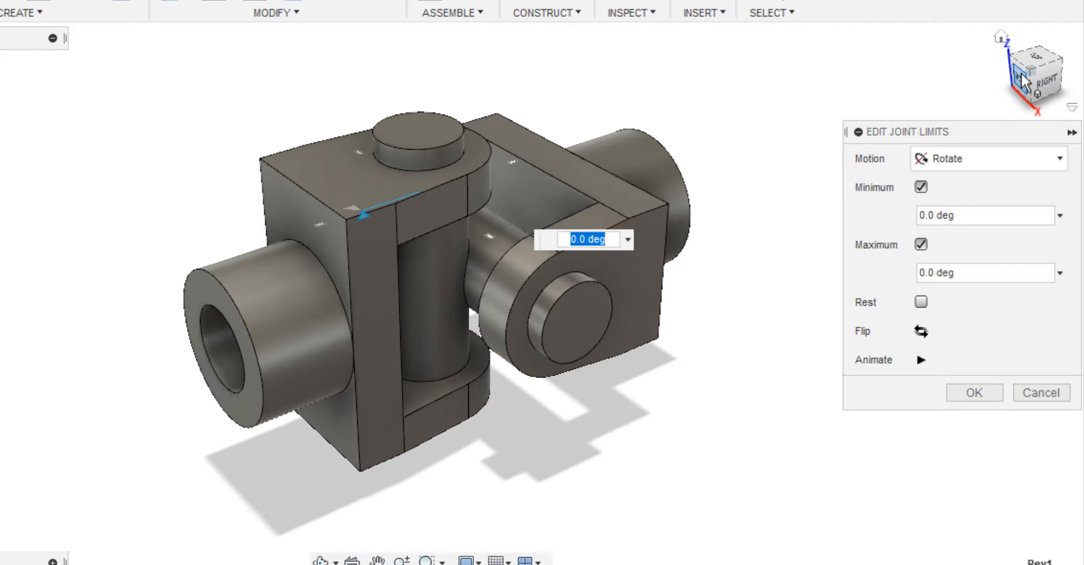
pyautogui.click(1036, 56)
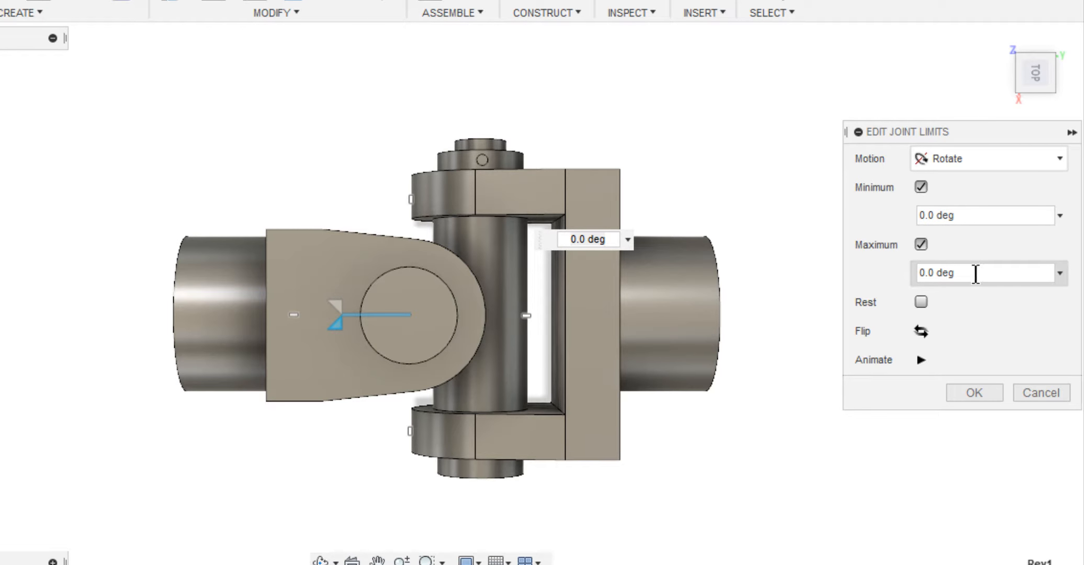
pyautogui.moveTo(975, 273); pyautogui.dragTo(911, 273)
pyautogui.write('180')
pyautogui.click(921, 360)
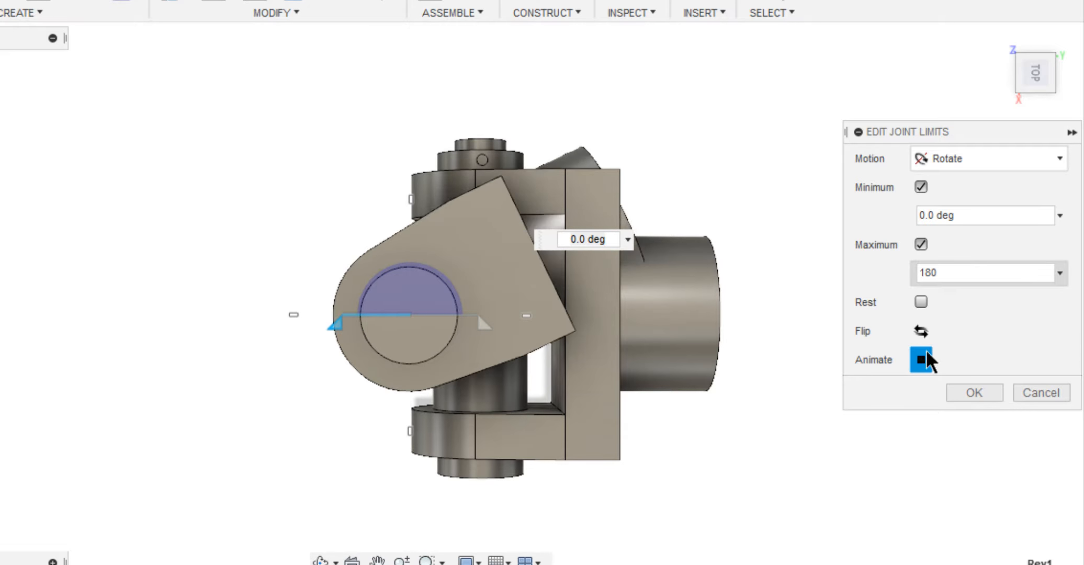
# Try rotation limits of -90 deg minimum and 90 deg maximum for joint Rev1.
pyautogui.moveTo(958, 211); pyautogui.dragTo(909, 210)
pyautogui.write('90')
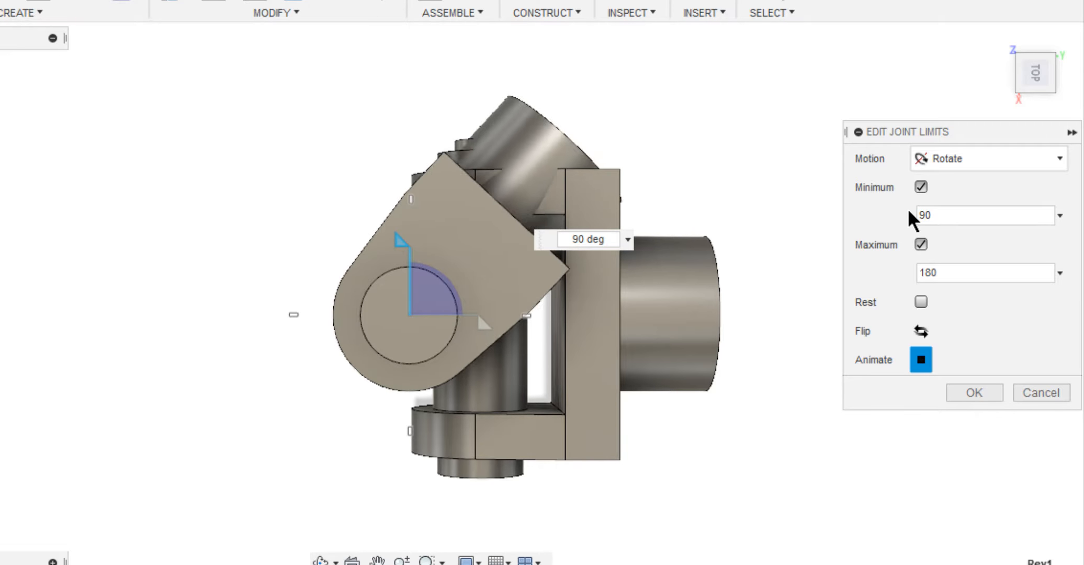
pyautogui.click(910, 215)
pyautogui.write('-90')
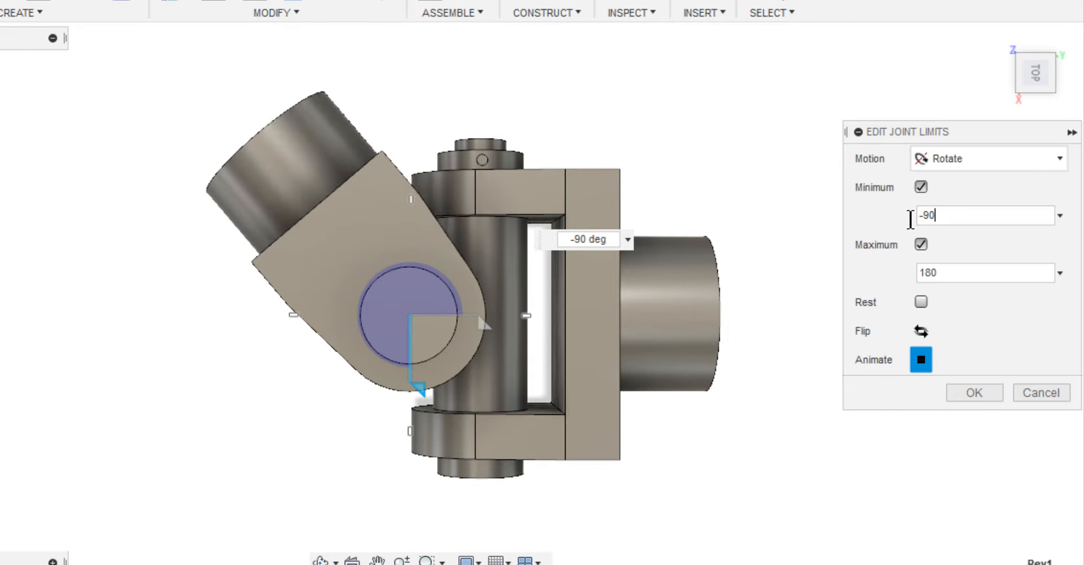
pyautogui.click(910, 272)
pyautogui.write('90')
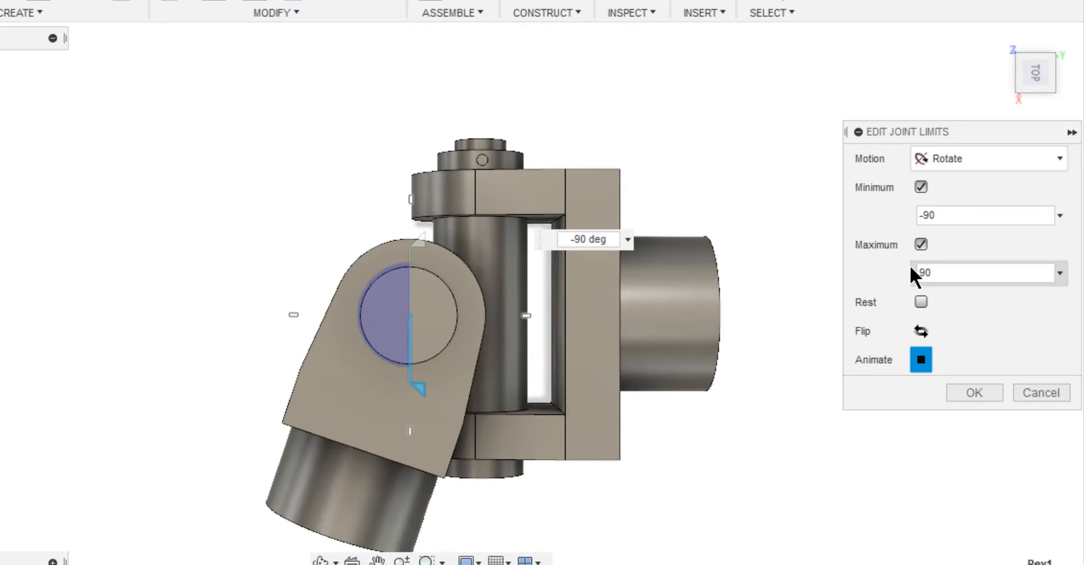
# Try a -40 deg minimum for Rev1, and change its limits to -35 and 35 deg while checking fork clearance.
pyautogui.click(944, 215)
pyautogui.write('-40')
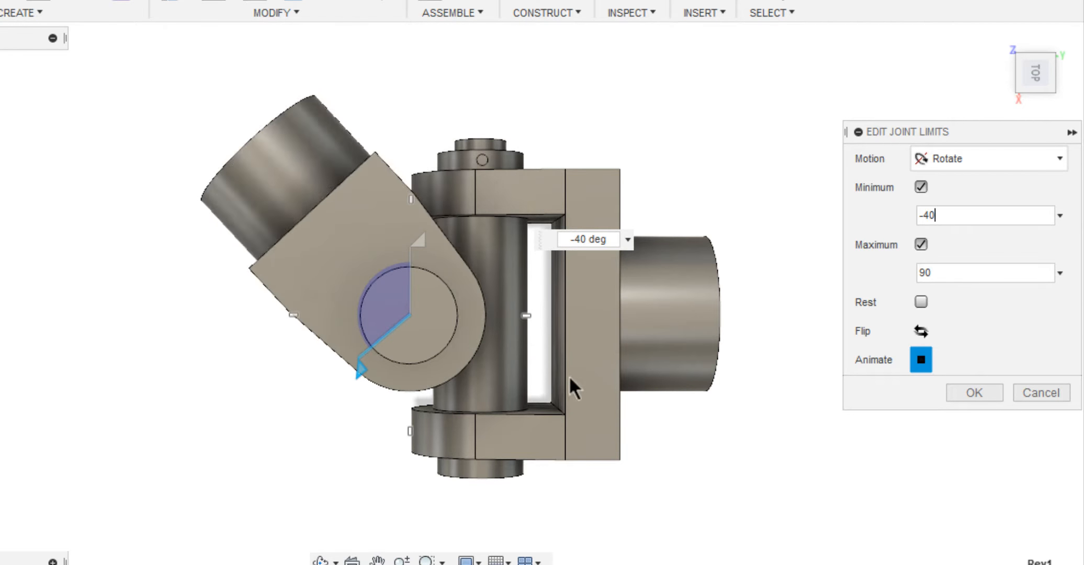
pyautogui.scroll(5, 416, 421)
pyautogui.click(914, 215)
pyautogui.write('-35')
pyautogui.click(918, 273)
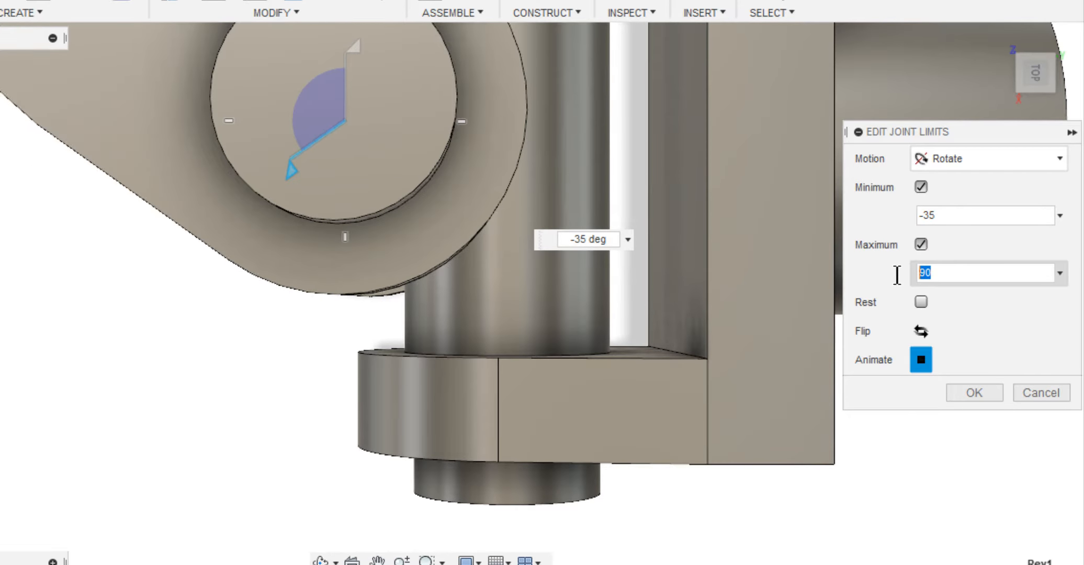
pyautogui.write('35')
pyautogui.scroll(-5, 610, 310)
pyautogui.scroll(6, 310, 346)
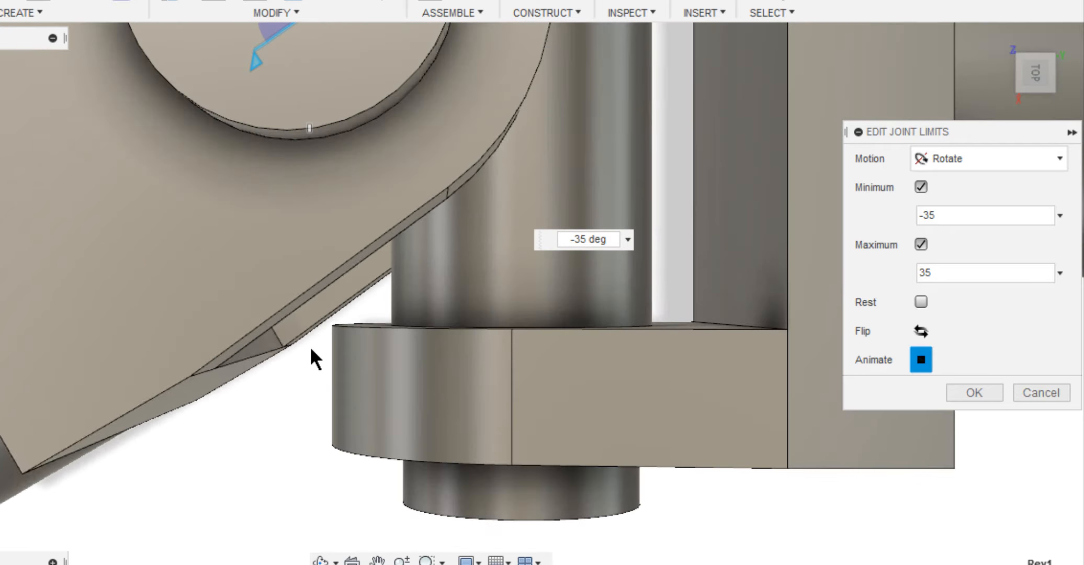
# Set Rev1's rotation limits to -32 deg minimum and 32 deg maximum, and apply them.
pyautogui.moveTo(945, 221); pyautogui.dragTo(900, 219)
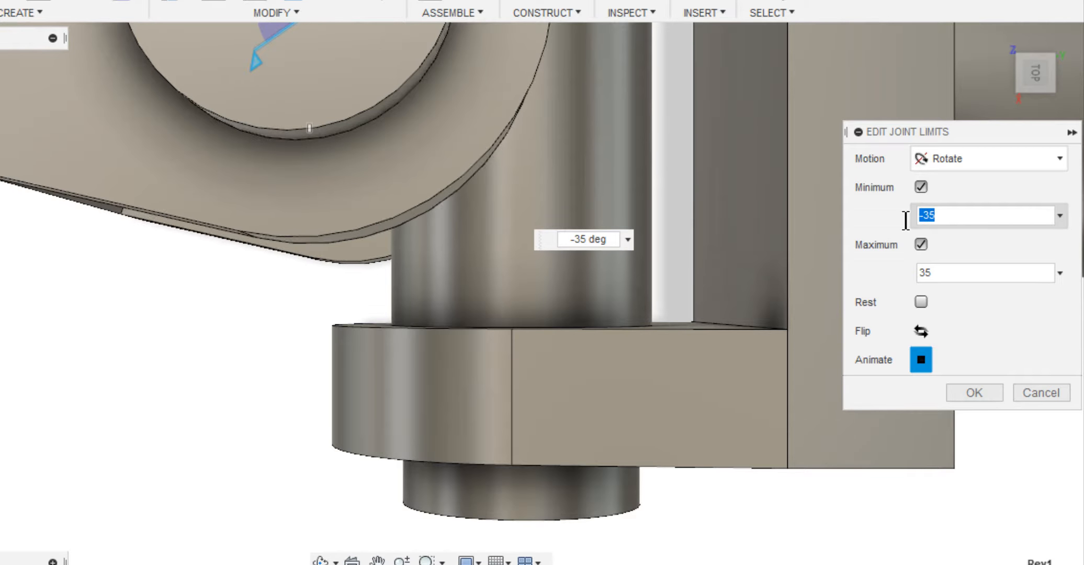
pyautogui.write('-32')
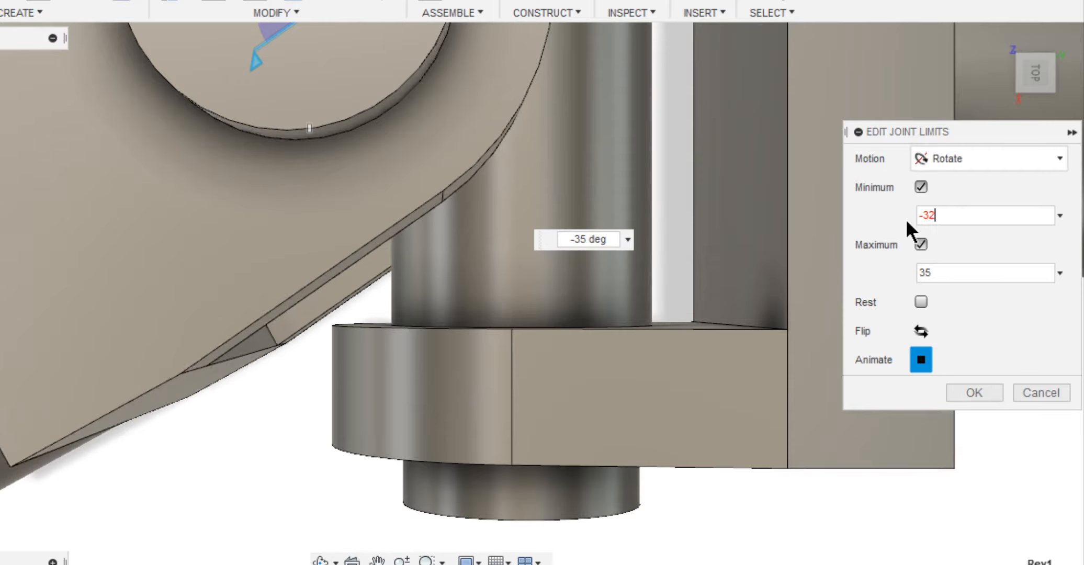
pyautogui.moveTo(946, 273); pyautogui.dragTo(900, 271)
pyautogui.write('32')
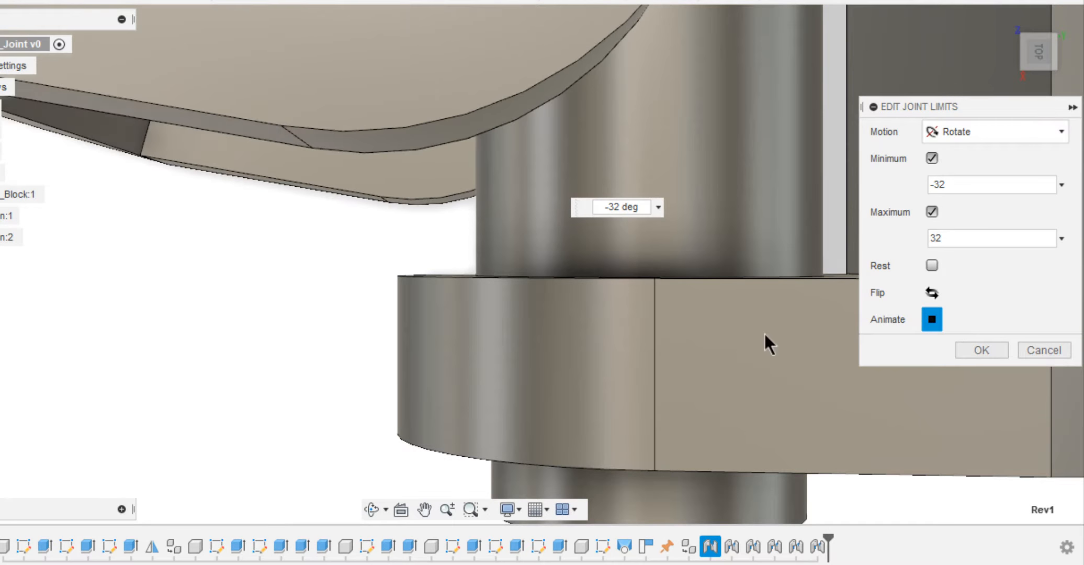
pyautogui.click(976, 349)
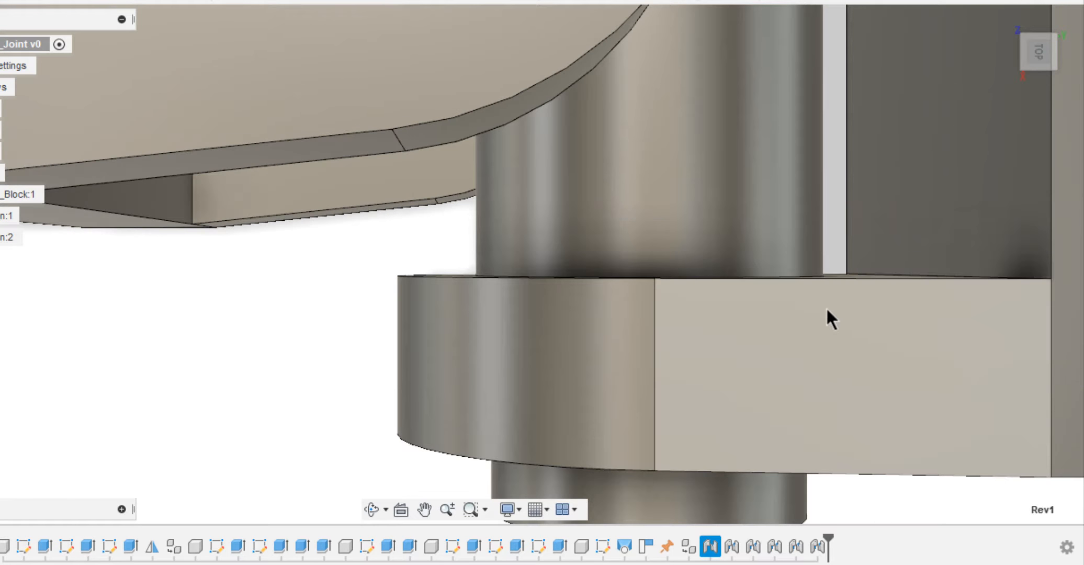
# Open the joint limits of Rev2 and enable its minimum and maximum rotation limits.
pyautogui.scroll(-5, 784, 304)
pyautogui.moveTo(668, 287); pyautogui.dragTo(455, 289, button='middle')
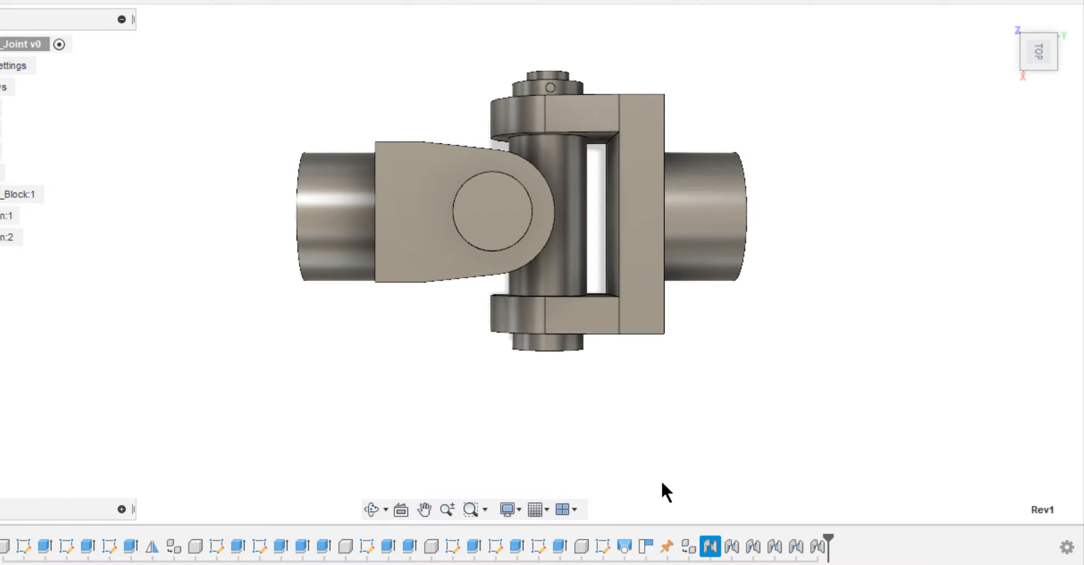
pyautogui.rightClick(732, 546)
pyautogui.click(776, 415)
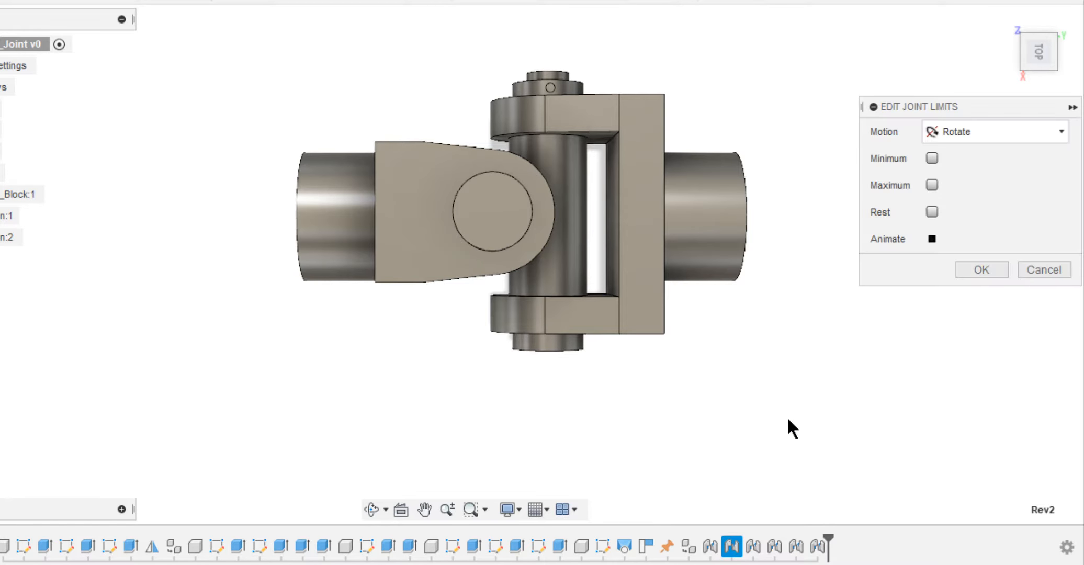
pyautogui.click(1038, 77)
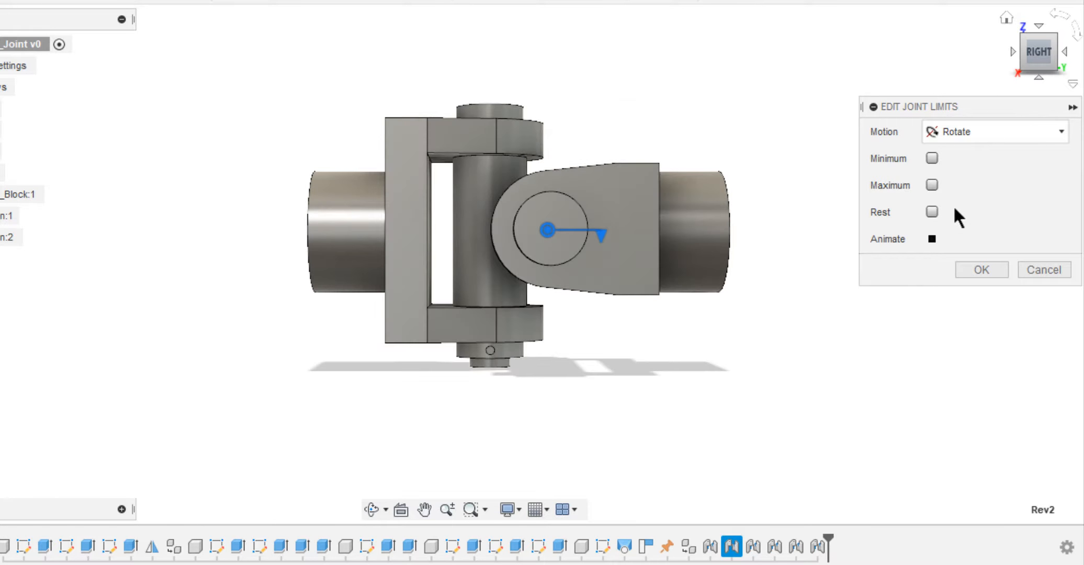
pyautogui.click(935, 238)
pyautogui.click(932, 158)
# Limit the rotation of joint Rev2 to -32 deg minimum and 32 deg maximum, preview the motion, and apply the limits.
pyautogui.moveTo(974, 185); pyautogui.dragTo(912, 187)
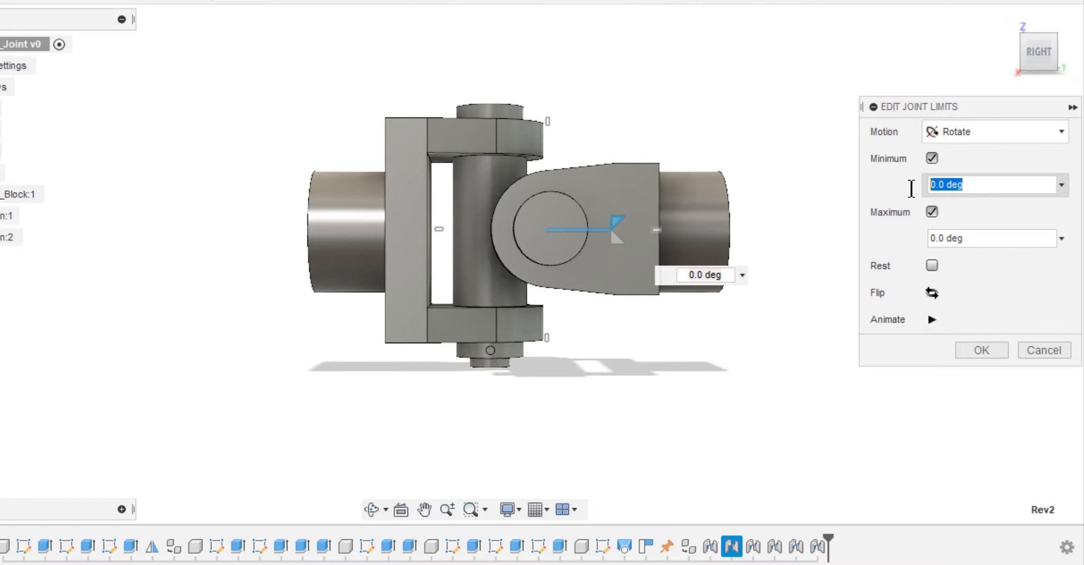
pyautogui.write('-')
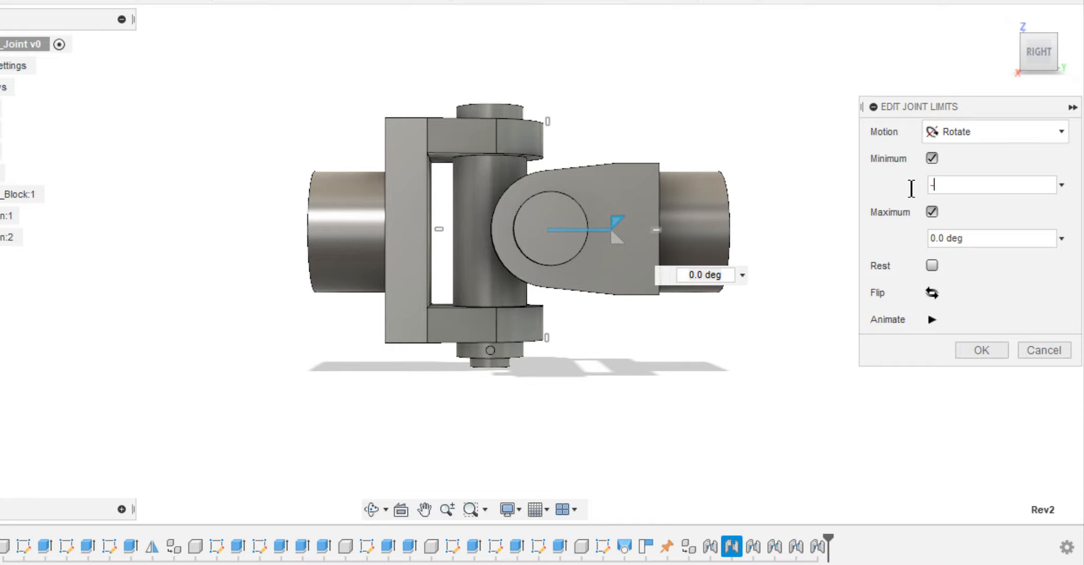
pyautogui.write('32')
pyautogui.click(976, 238)
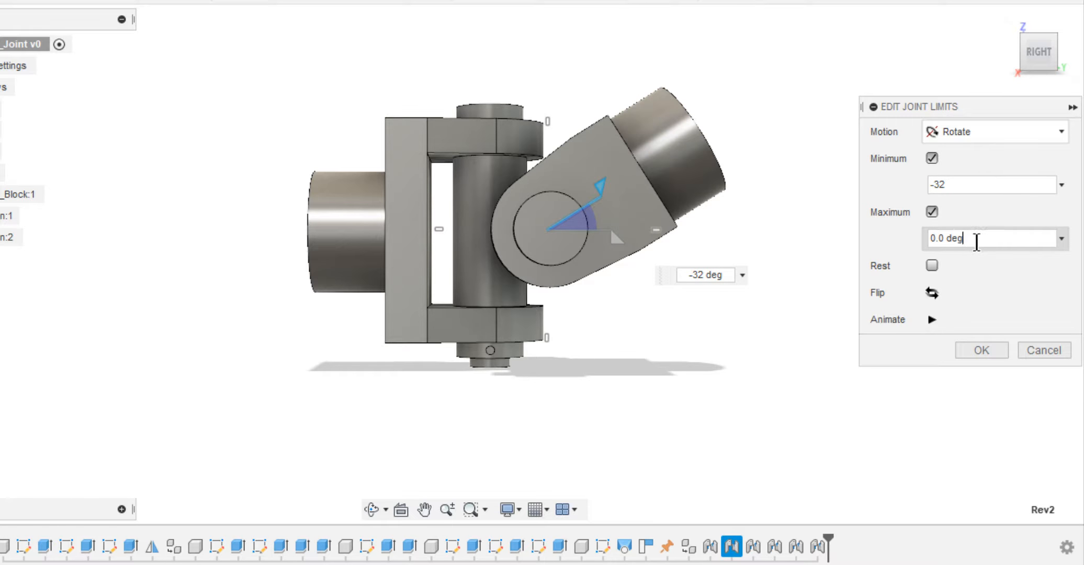
pyautogui.moveTo(976, 238); pyautogui.dragTo(913, 242)
pyautogui.write('32')
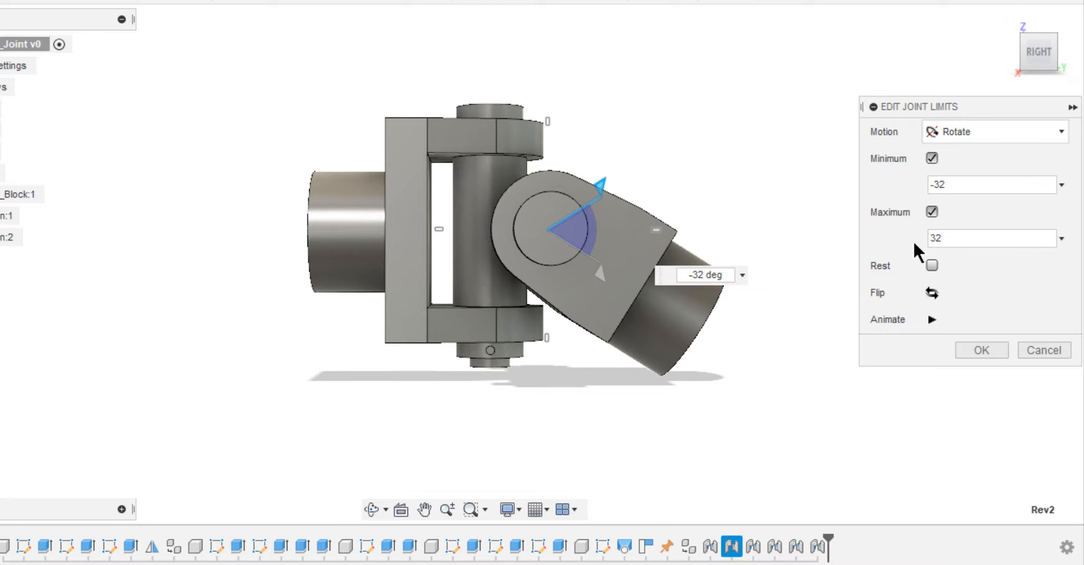
pyautogui.click(933, 318)
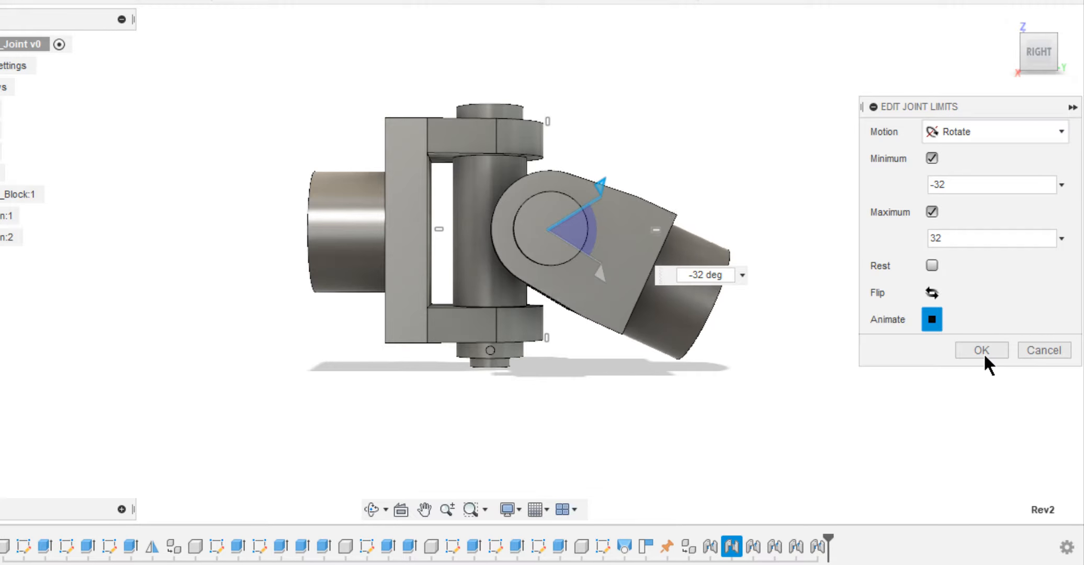
pyautogui.click(981, 350)
# Return the universal joint to the home view, switch to the Render workspace, and collapse the rendering gallery.
pyautogui.keyDown('shift'); pyautogui.moveTo(830, 290); pyautogui.dragTo(816, 235, button='middle'); pyautogui.keyUp('shift')
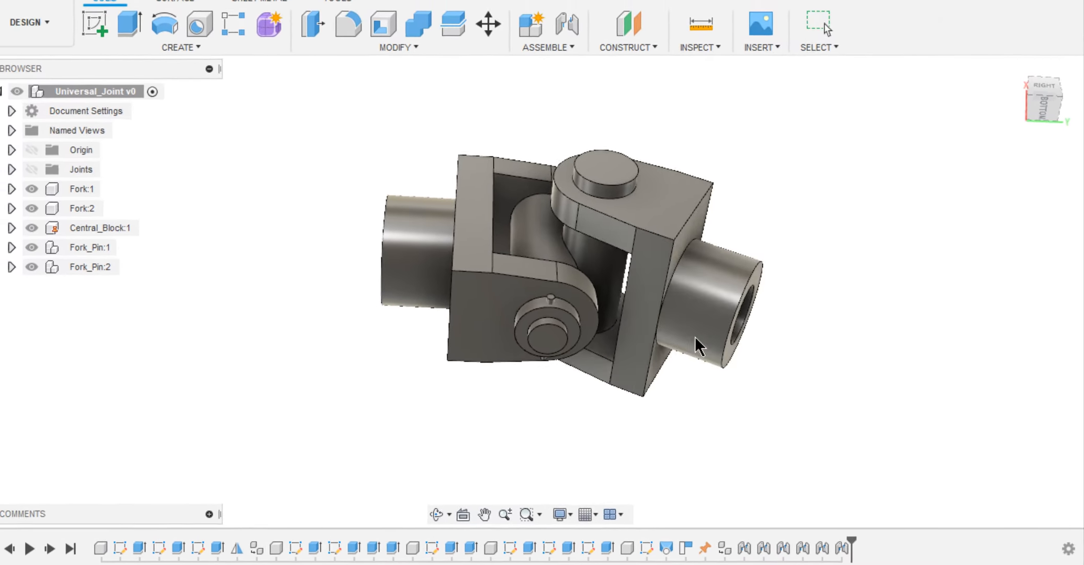
pyautogui.moveTo(657, 303); pyautogui.dragTo(561, 62)
pyautogui.click(907, 37)
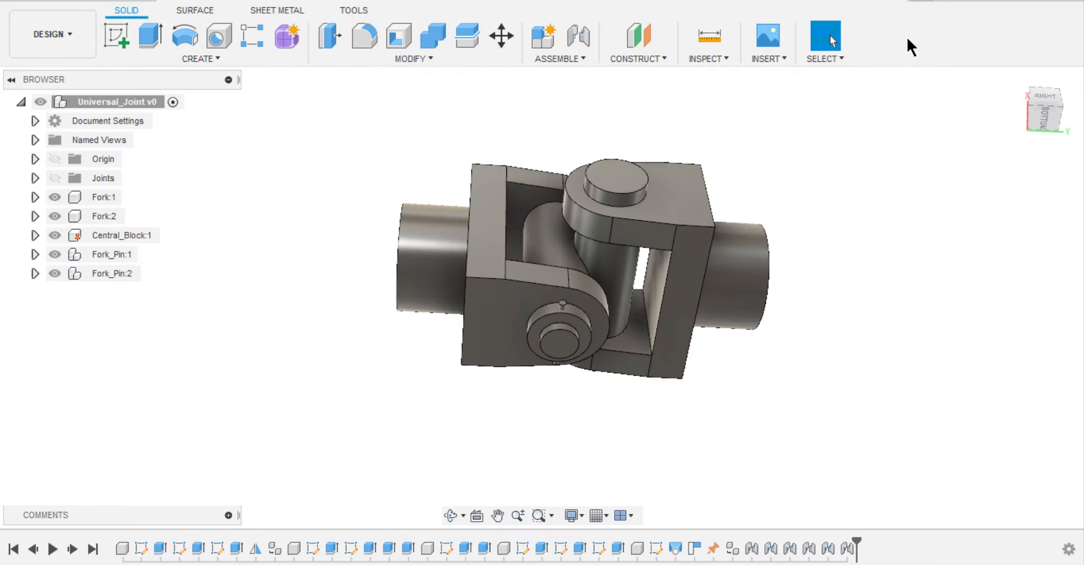
pyautogui.click(1013, 79)
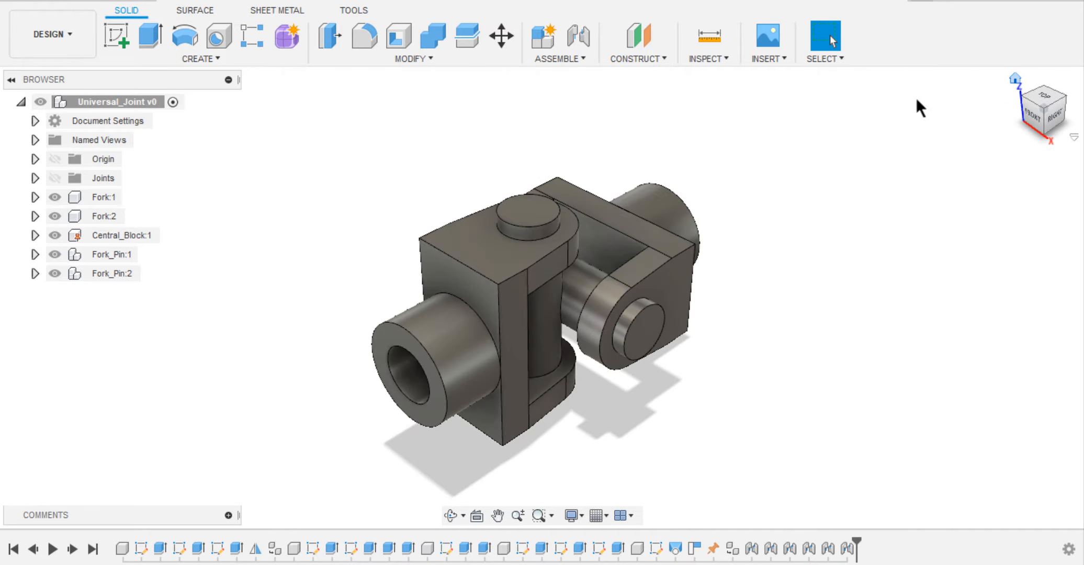
pyautogui.click(112, 67)
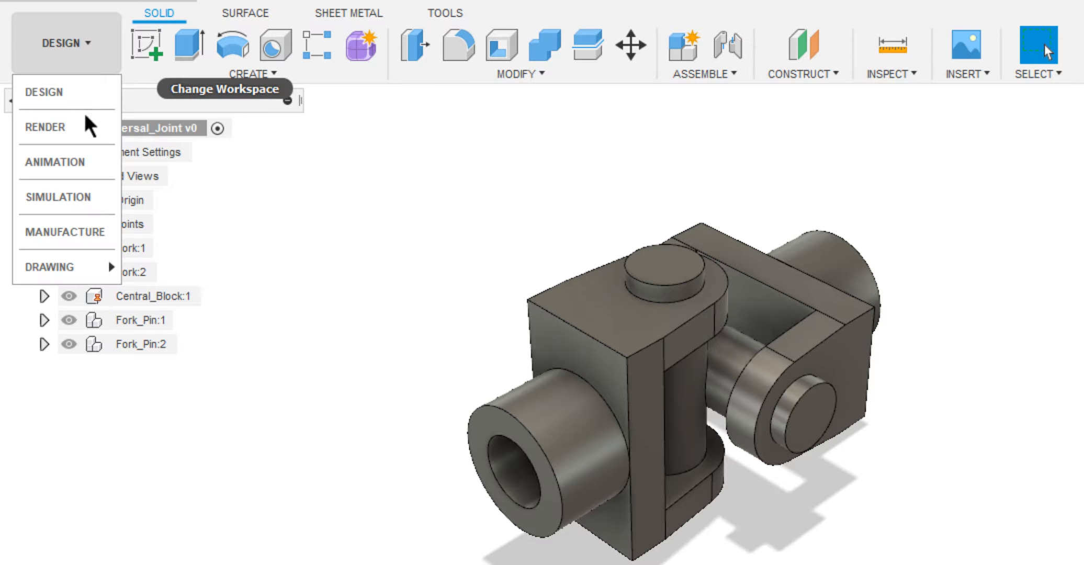
pyautogui.click(86, 122)
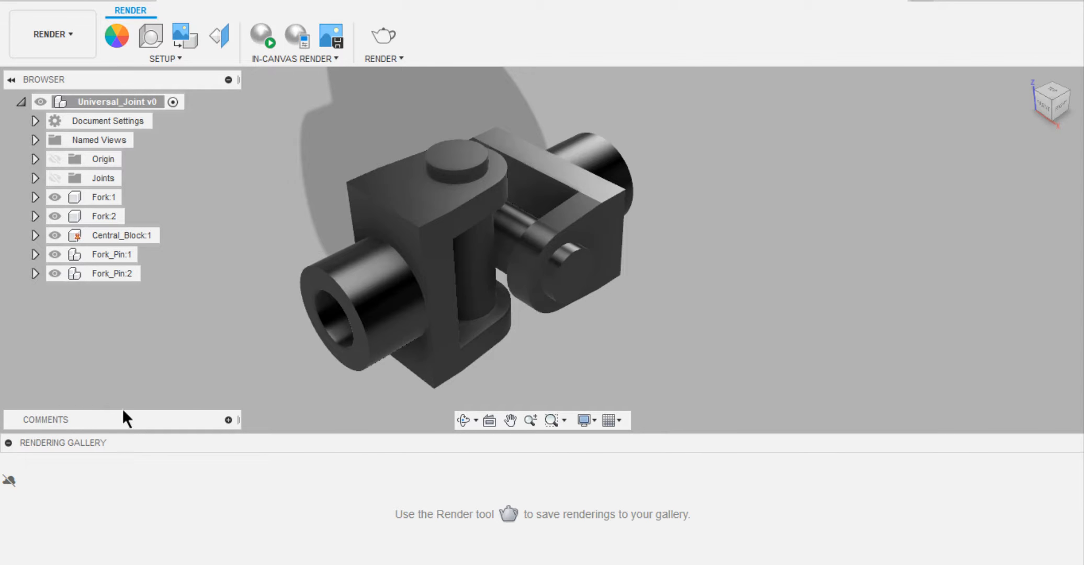
pyautogui.click(8, 442)
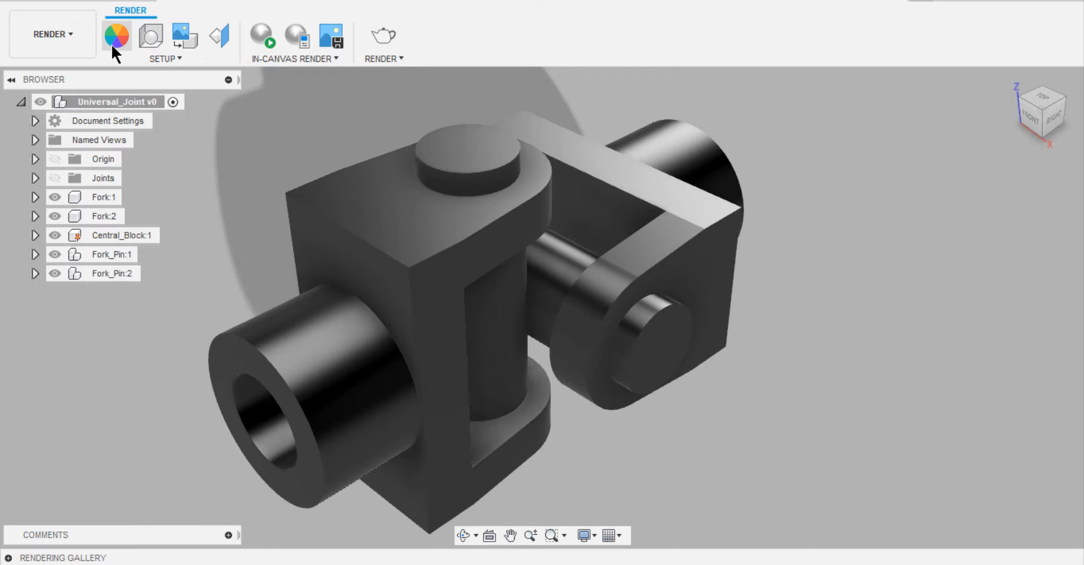
# Apply the Aluminum - Anodized Glossy (Blue) metal appearance to the forks.
pyautogui.click(112, 46)
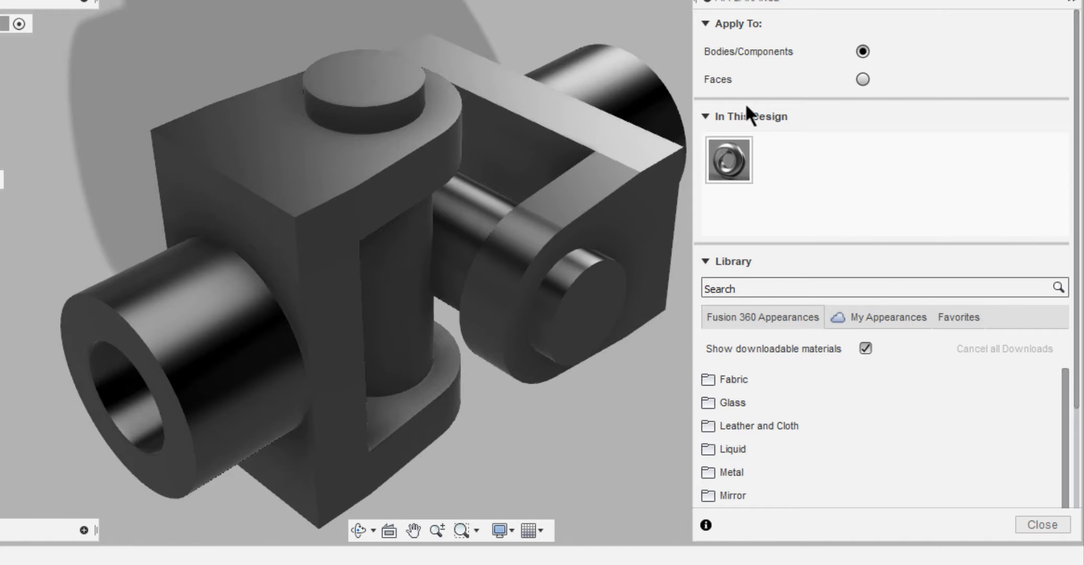
pyautogui.click(731, 472)
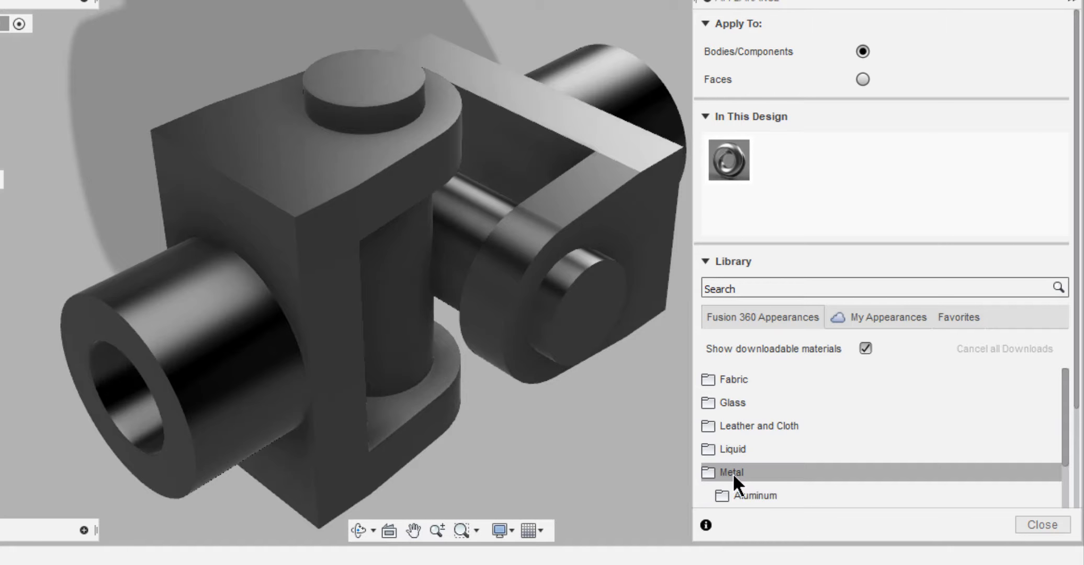
pyautogui.scroll(-1, 736, 472)
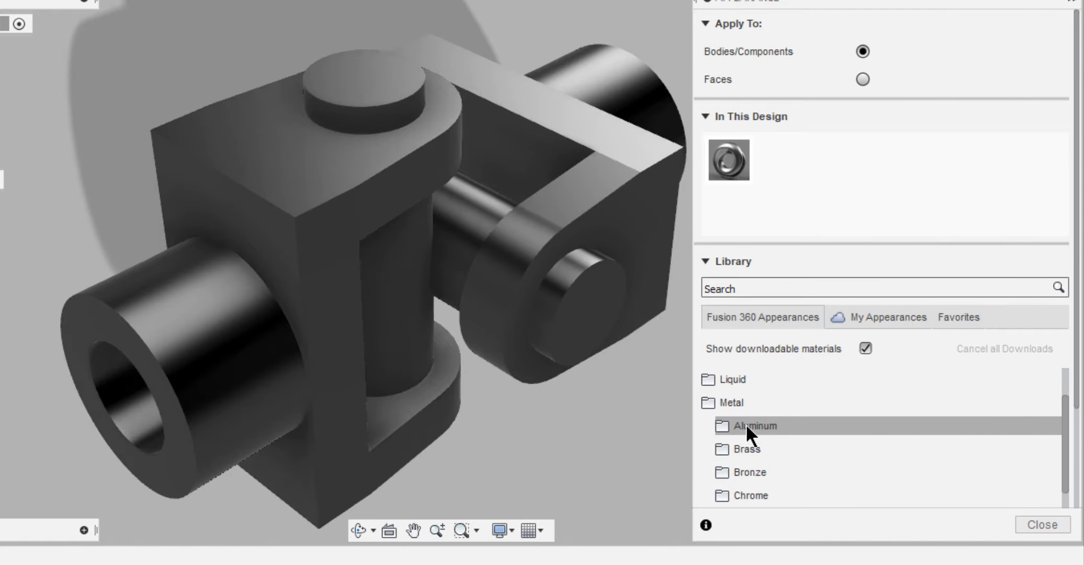
pyautogui.click(744, 423)
pyautogui.moveTo(758, 455); pyautogui.dragTo(414, 435)
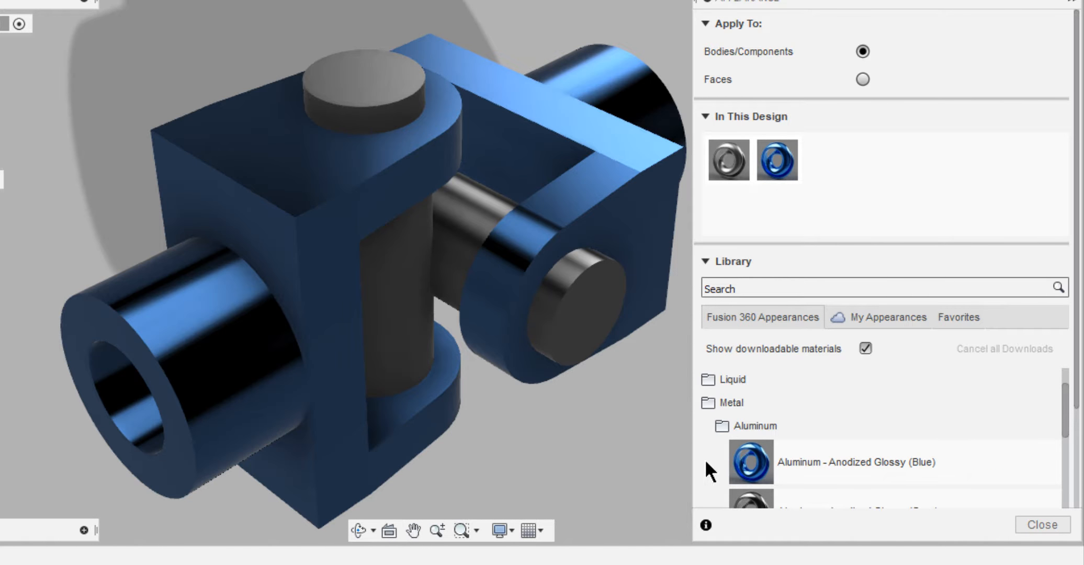
# Apply Aluminum - Anodized Glossy (Red) to the central block and a bright silver metal appearance to the fork pins.
pyautogui.scroll(-1, 772, 455)
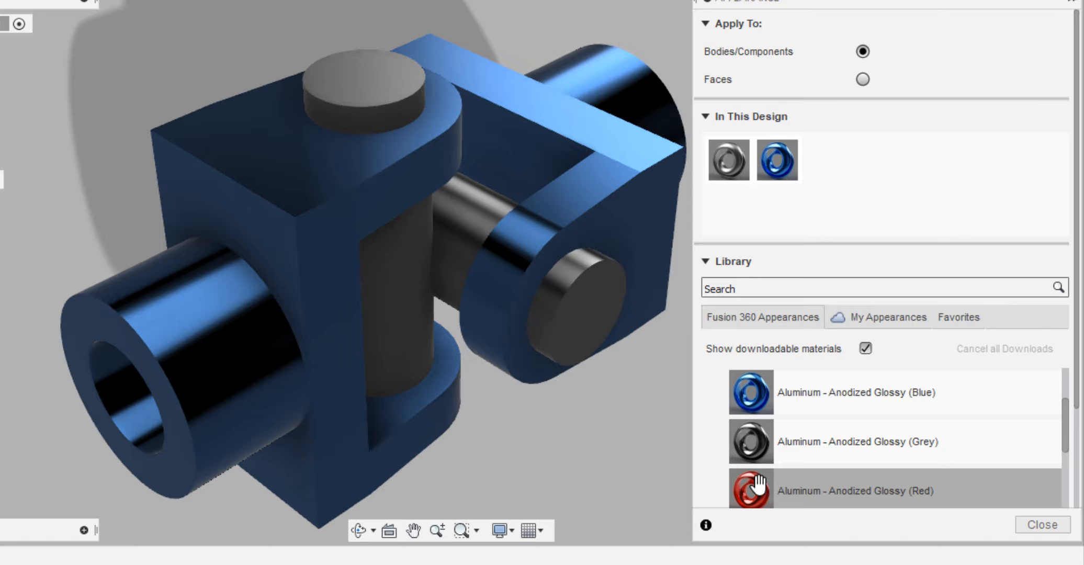
pyautogui.moveTo(756, 487); pyautogui.dragTo(419, 302)
pyautogui.scroll(-3, 772, 443)
pyautogui.scroll(1, 772, 441)
pyautogui.moveTo(754, 396); pyautogui.dragTo(580, 308)
# Apply Gold - Polished to the small cross pin at the end of the fork pin, and finish assigning appearances.
pyautogui.scroll(-2, 773, 454)
pyautogui.scroll(-4, 772, 454)
pyautogui.click(761, 471)
pyautogui.scroll(-1, 761, 471)
pyautogui.keyDown('shift'); pyautogui.moveTo(505, 305); pyautogui.dragTo(474, 149, button='middle'); pyautogui.keyUp('shift')
pyautogui.moveTo(751, 439); pyautogui.dragTo(413, 407)
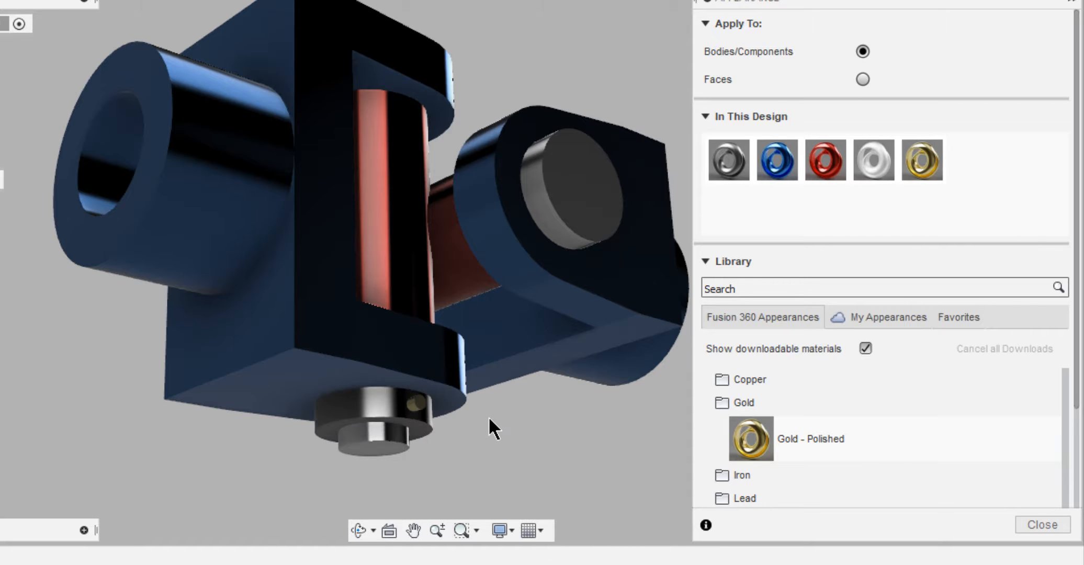
pyautogui.scroll(-2, 488, 416)
pyautogui.keyDown('shift'); pyautogui.moveTo(523, 68); pyautogui.dragTo(435, 150, button='middle'); pyautogui.keyUp('shift')
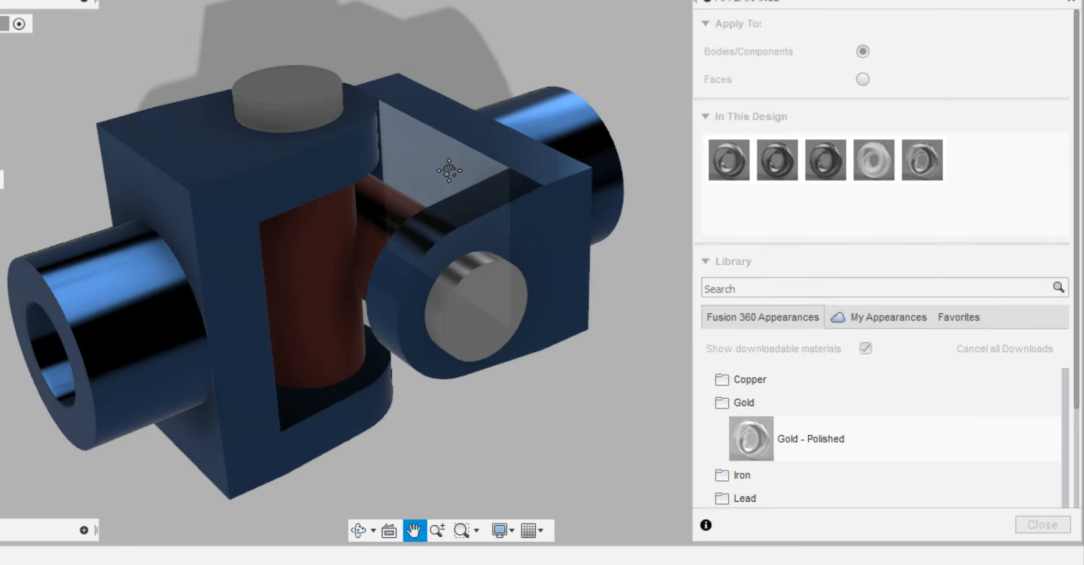
pyautogui.click(1029, 520)
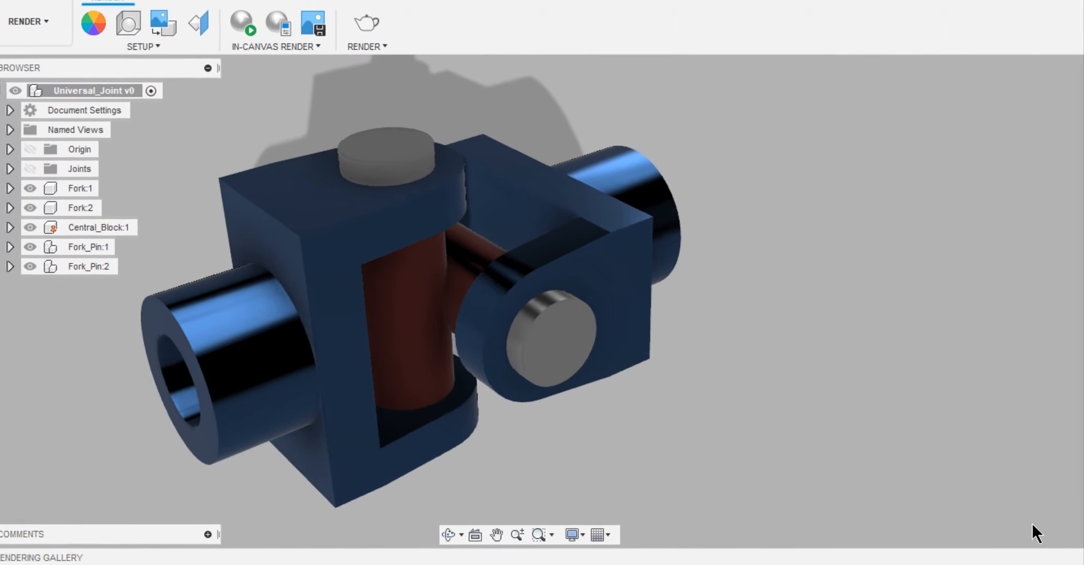
# Open the scene settings and try the Cool Light and Crossroads environments on the model.
pyautogui.click(151, 36)
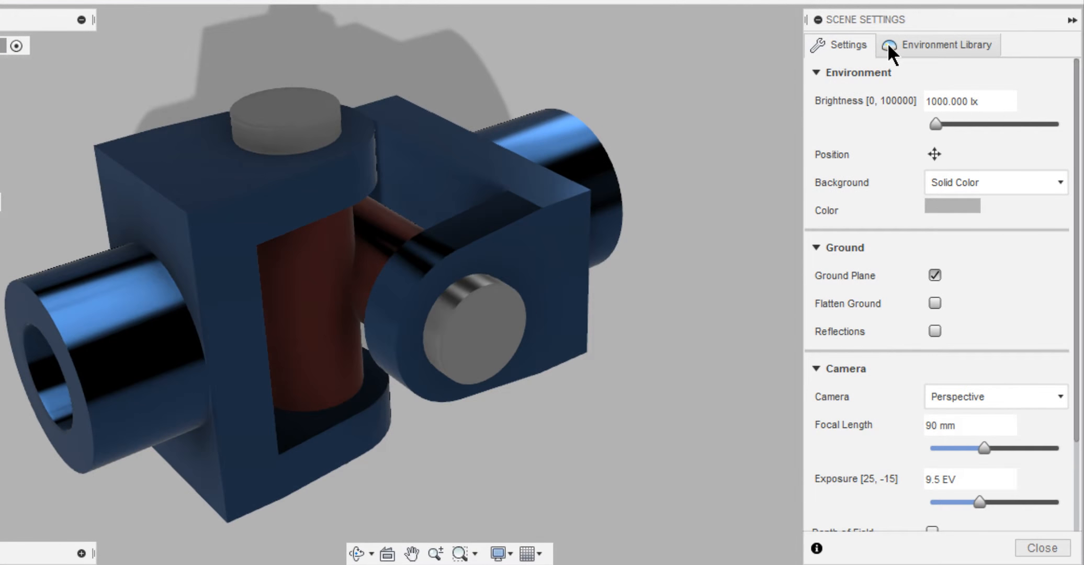
pyautogui.click(918, 102)
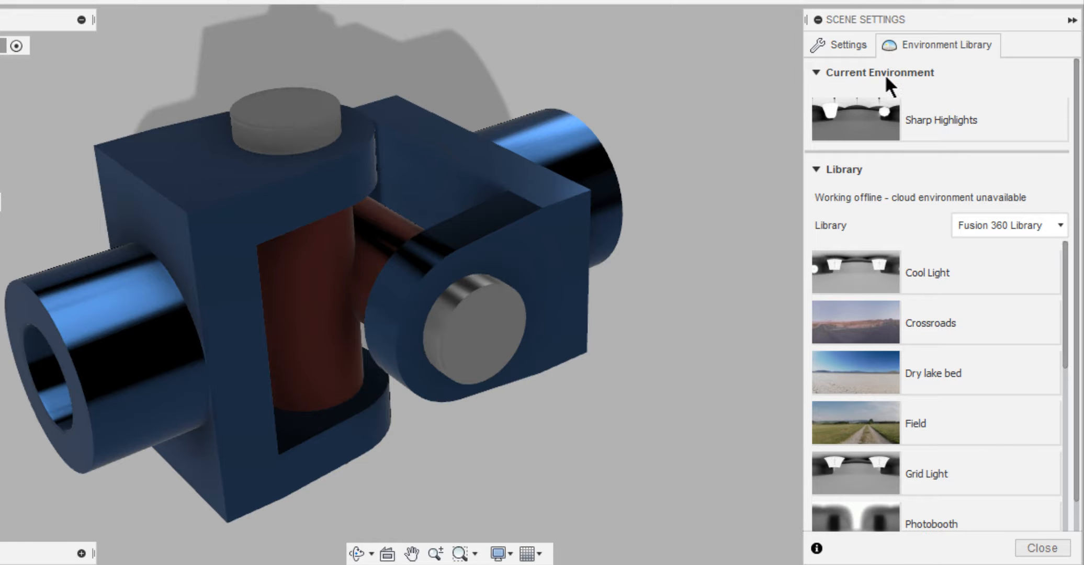
pyautogui.moveTo(847, 273); pyautogui.dragTo(725, 115)
pyautogui.moveTo(847, 316); pyautogui.dragTo(698, 222)
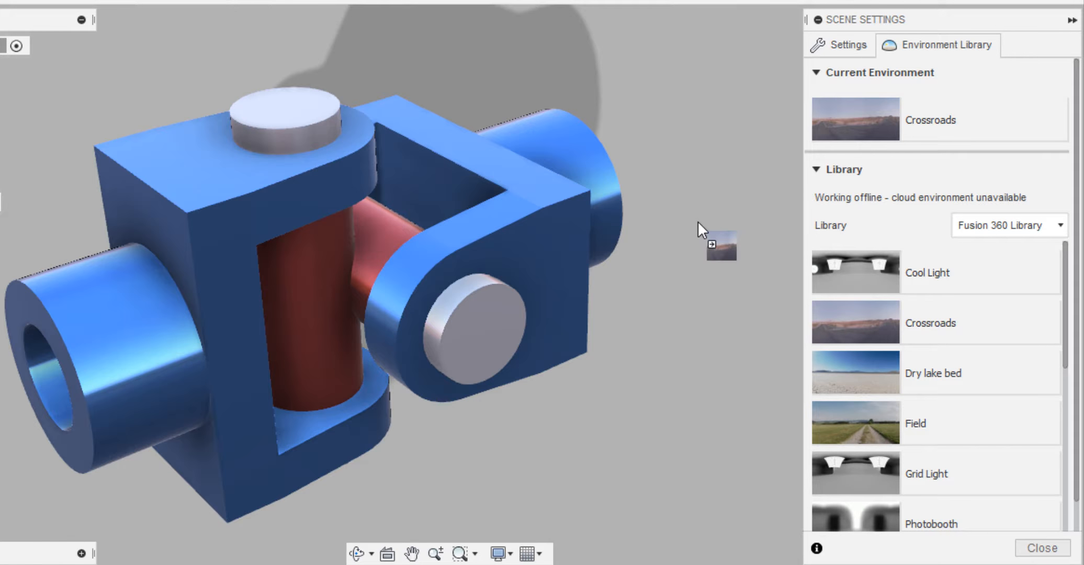
# Set the scene background to Environment and enable Flatten Ground.
pyautogui.click(833, 48)
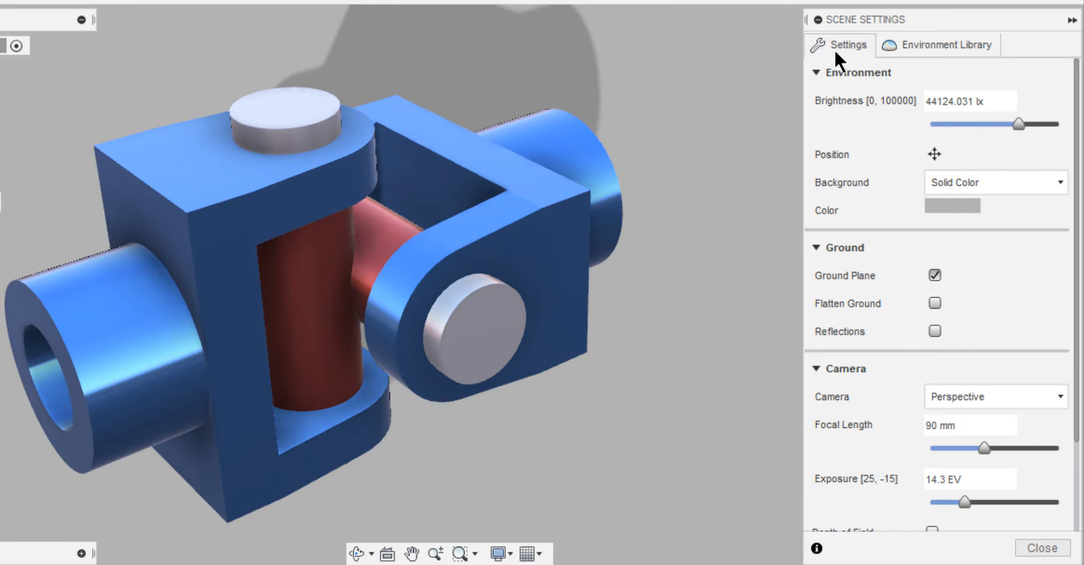
pyautogui.click(954, 176)
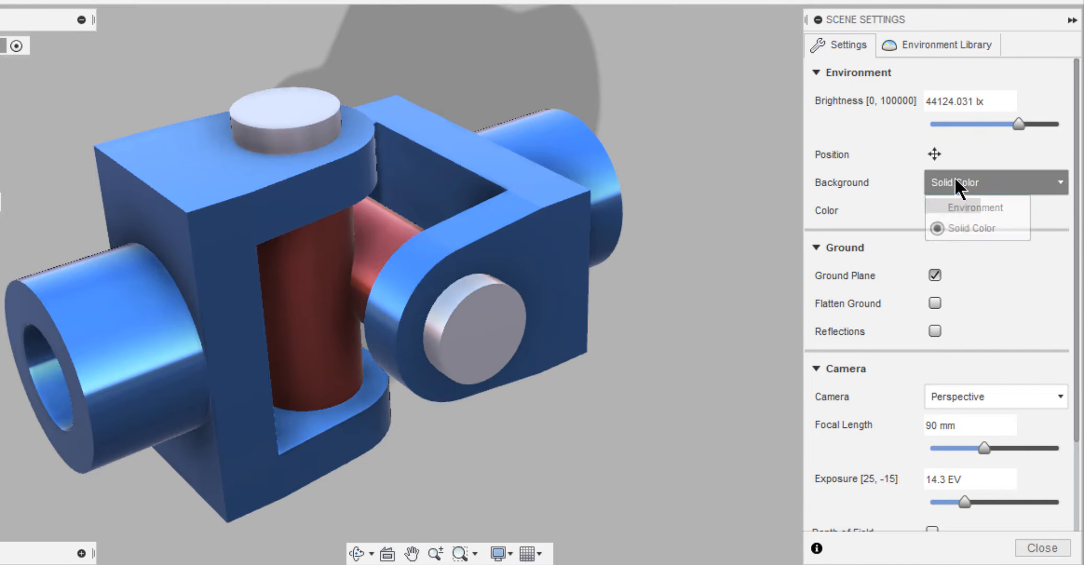
pyautogui.click(964, 204)
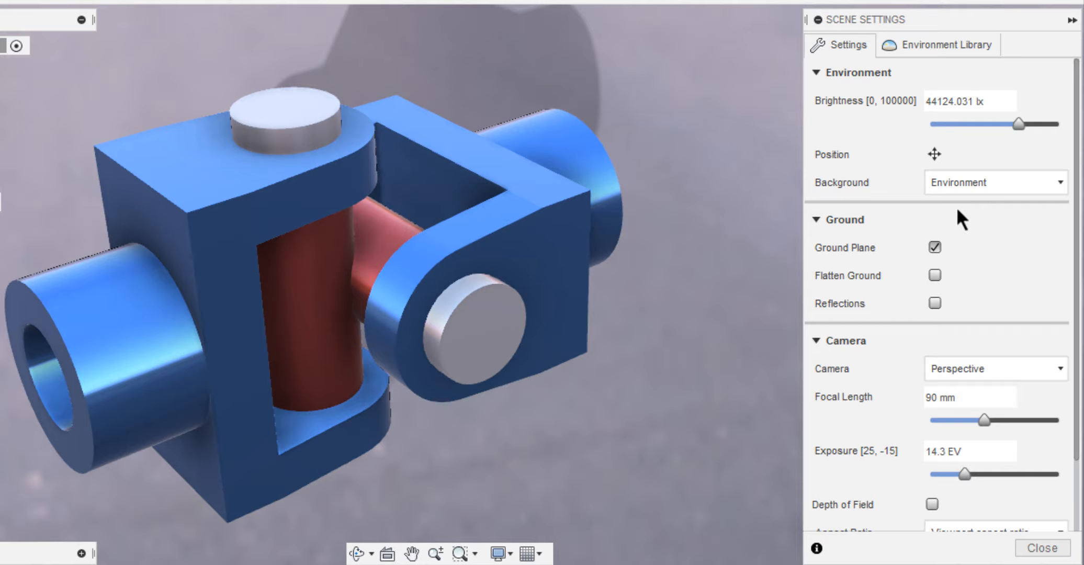
pyautogui.click(934, 275)
pyautogui.scroll(-5, 704, 227)
# Apply the Plaza environment to the scene, frame the joint against it, and close the scene settings.
pyautogui.click(921, 45)
pyautogui.scroll(-3, 948, 322)
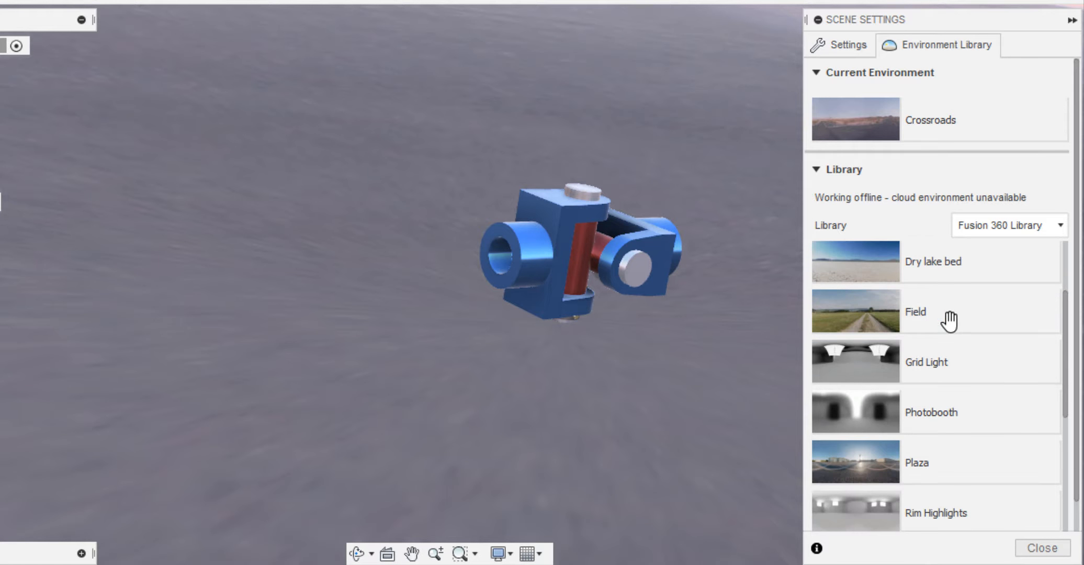
pyautogui.moveTo(882, 405); pyautogui.dragTo(707, 334)
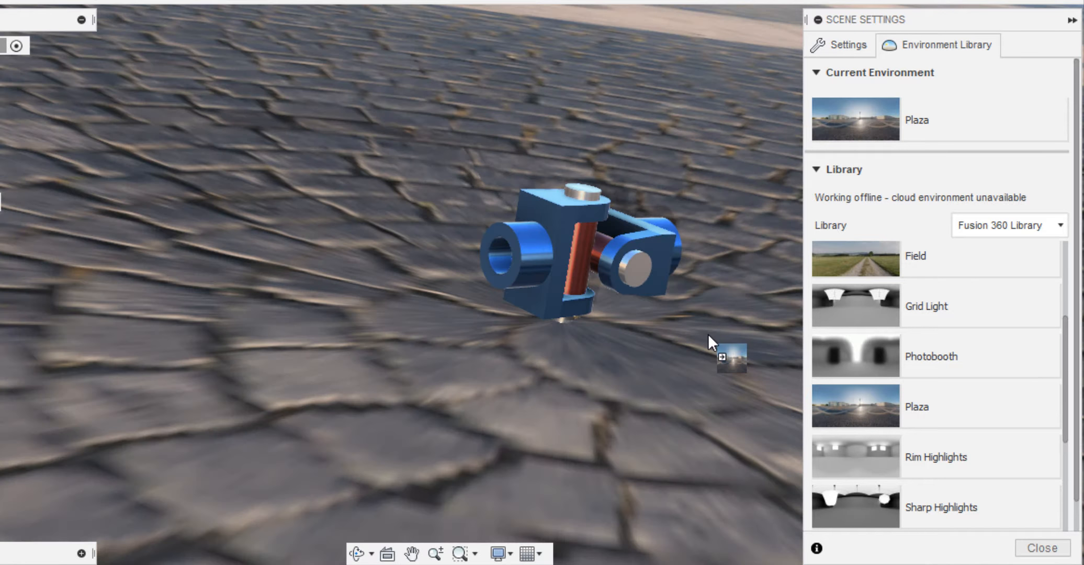
pyautogui.scroll(5, 708, 334)
pyautogui.keyDown('shift'); pyautogui.moveTo(708, 333); pyautogui.dragTo(474, 248, button='middle'); pyautogui.keyUp('shift')
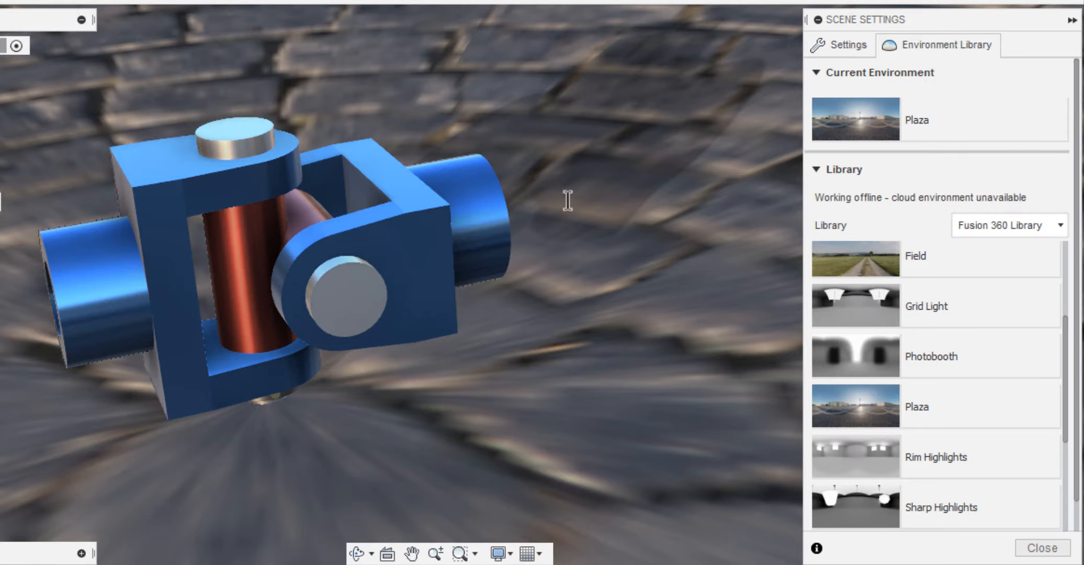
pyautogui.click(850, 45)
pyautogui.scroll(-2, 905, 305)
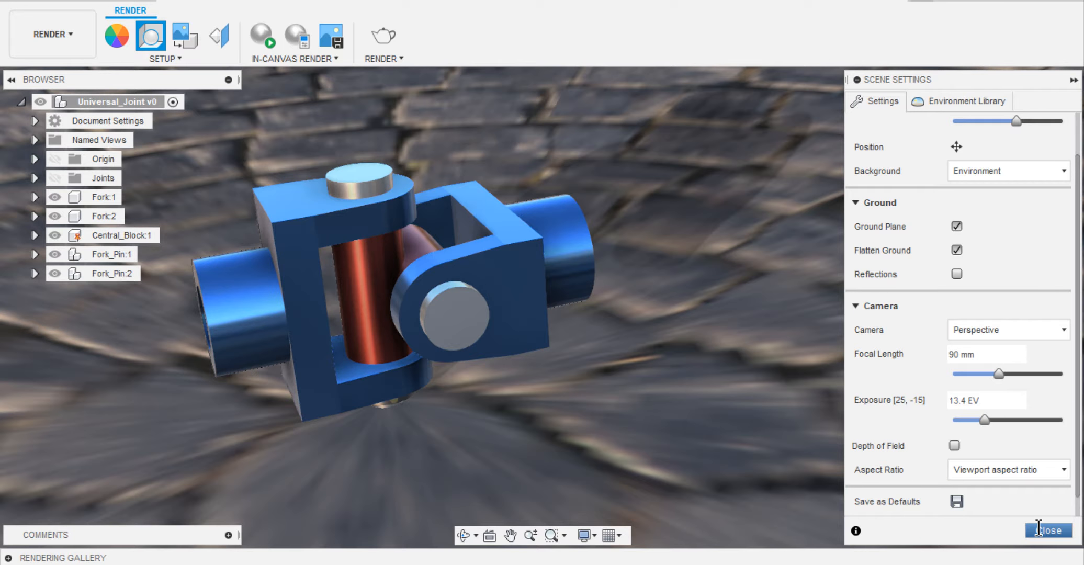
pyautogui.click(1043, 530)
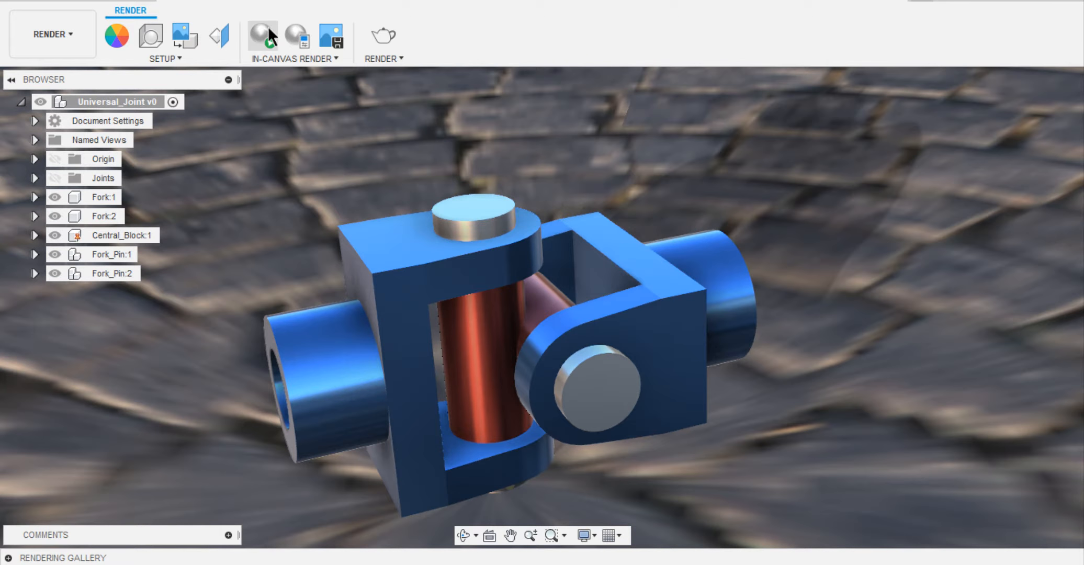
# Preview the scene with an in-canvas render, and view the image capture options without saving an image.
pyautogui.click(270, 33)
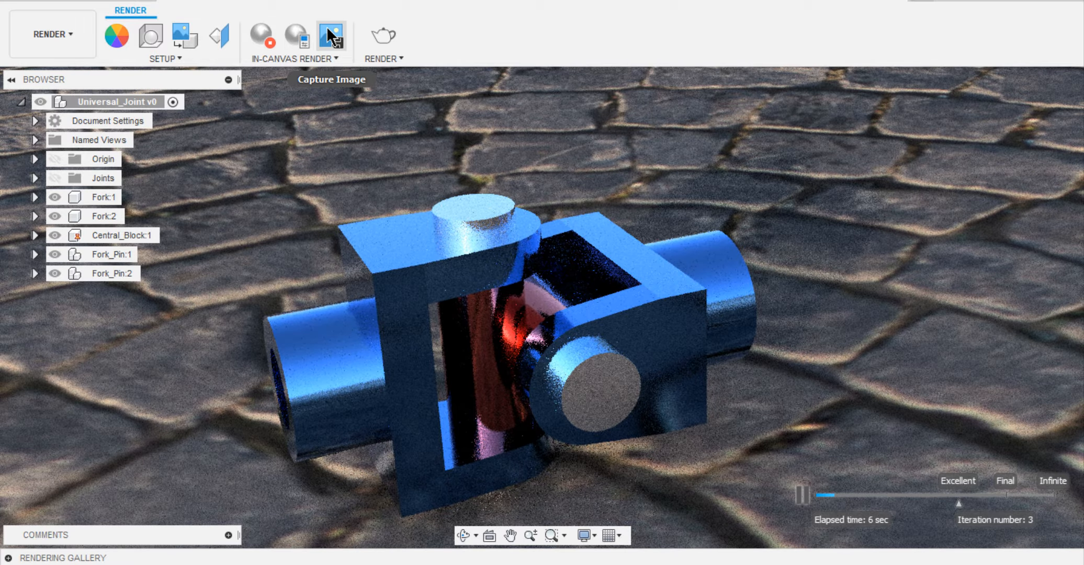
pyautogui.click(335, 38)
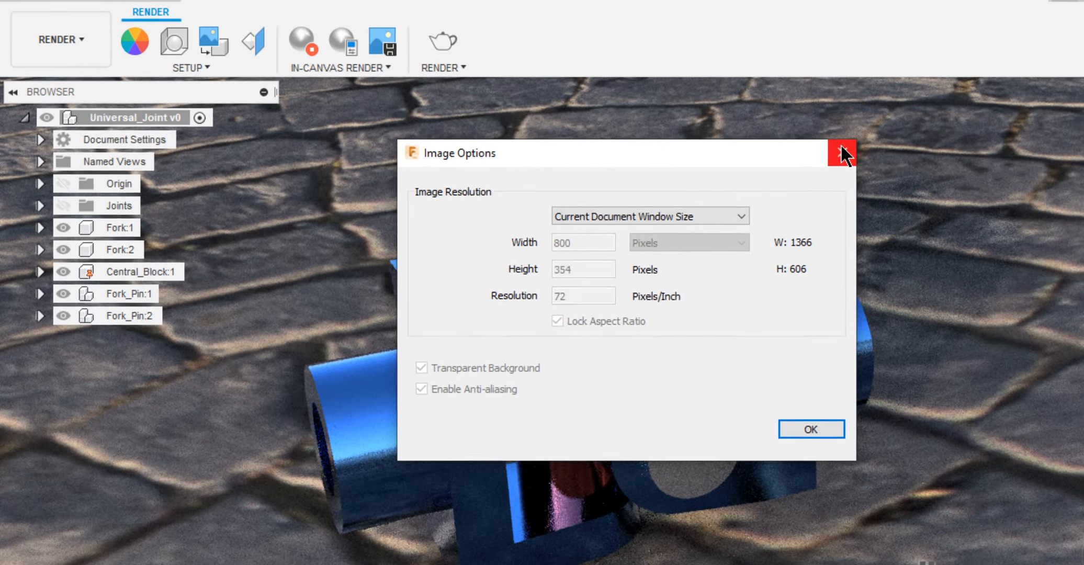
pyautogui.click(729, 131)
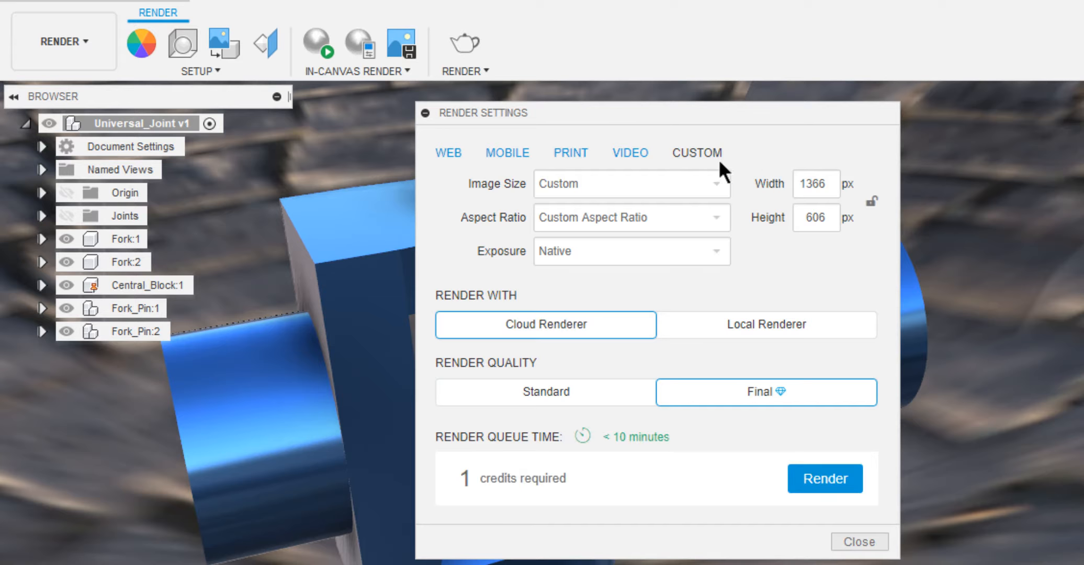
# Start a final-quality cloud render at the 8.5x11" 300PPI print size and check it in the rendering gallery.
pyautogui.click(584, 155)
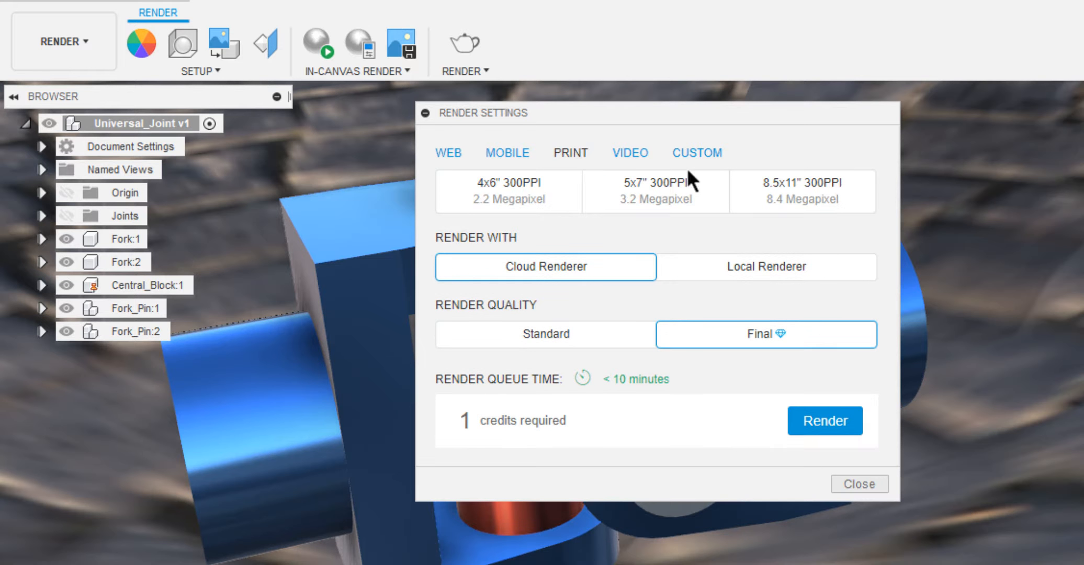
pyautogui.click(776, 191)
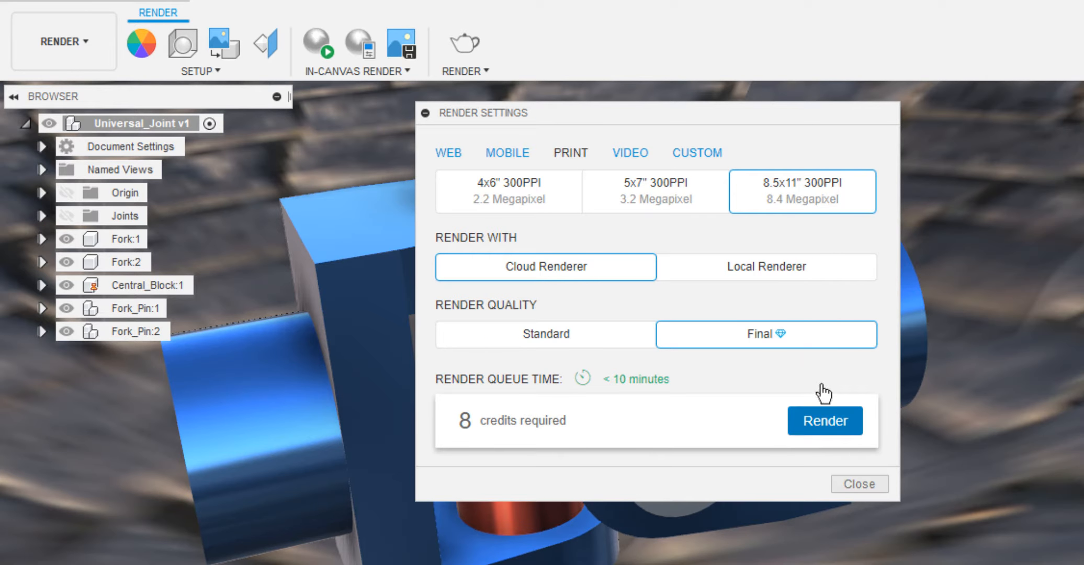
pyautogui.click(828, 419)
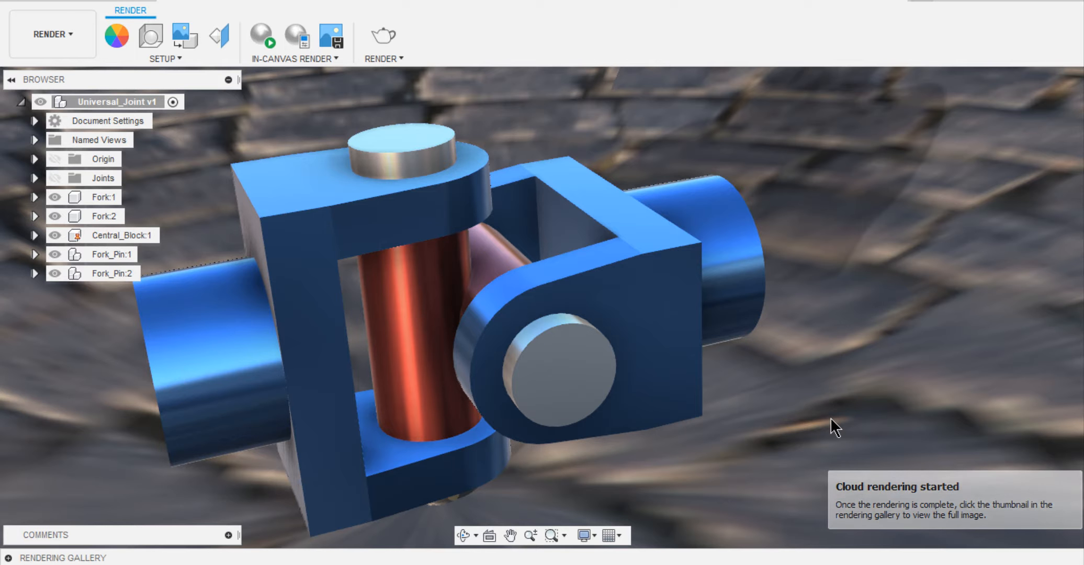
pyautogui.click(8, 558)
pyautogui.moveTo(180, 528)
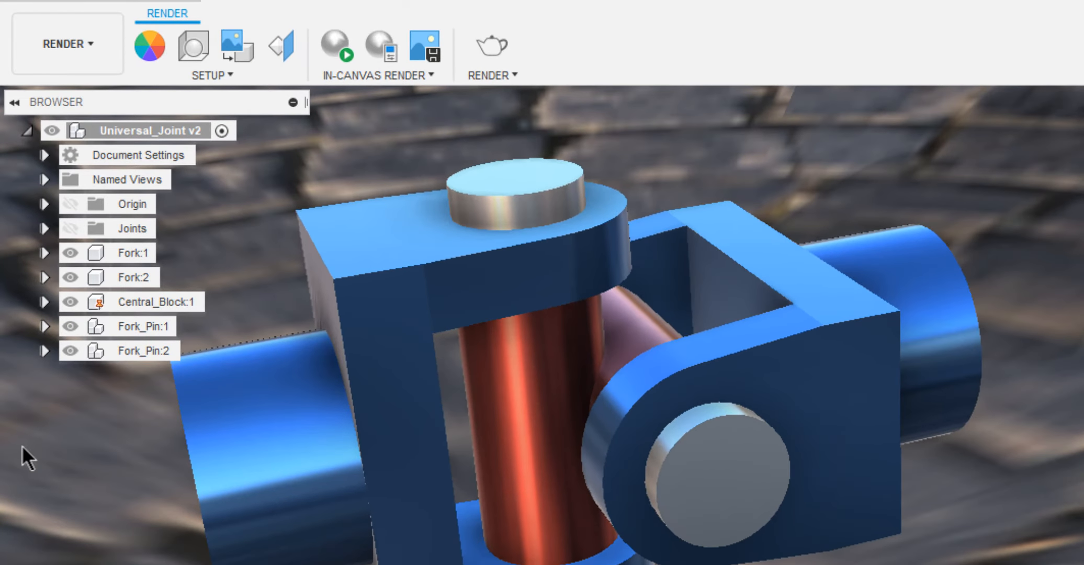
# Switch to the Animation workspace and, with the playhead in the scratch zone, orient the joint so both collars and lock pins face the viewer.
pyautogui.click(49, 45)
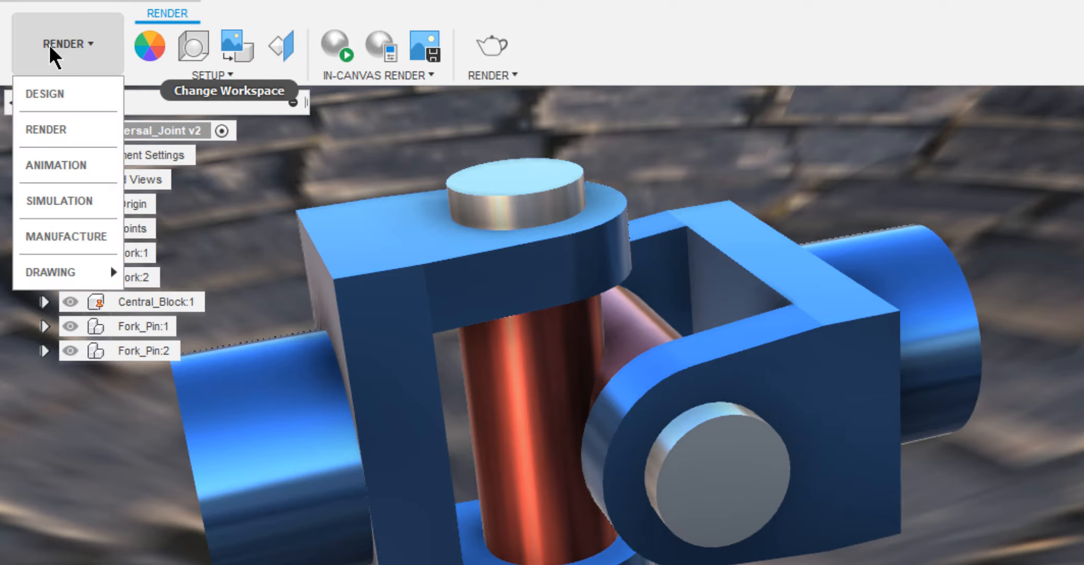
pyautogui.click(61, 156)
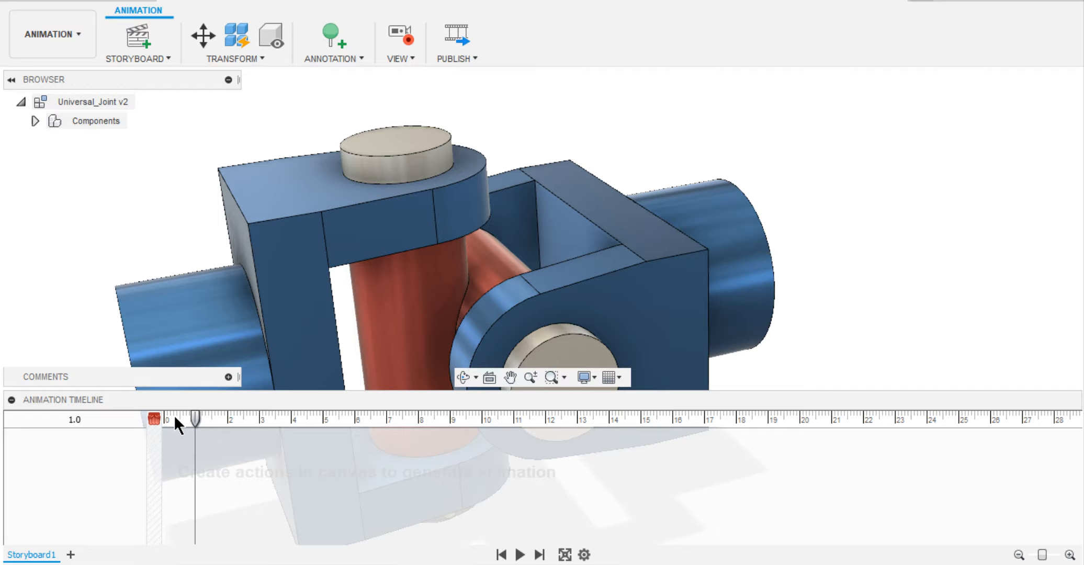
pyautogui.click(156, 430)
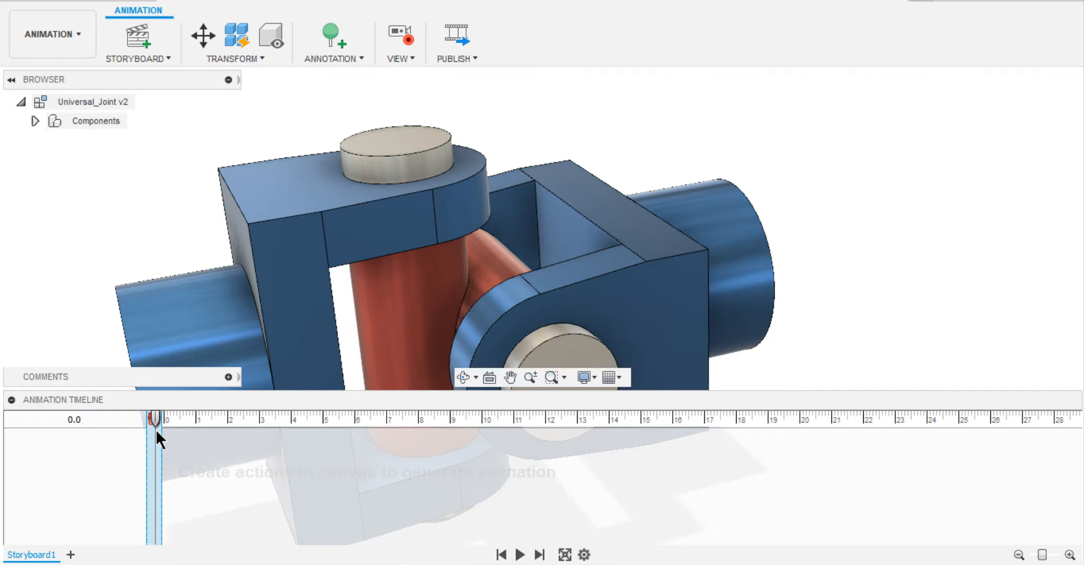
pyautogui.scroll(-2, 294, 94)
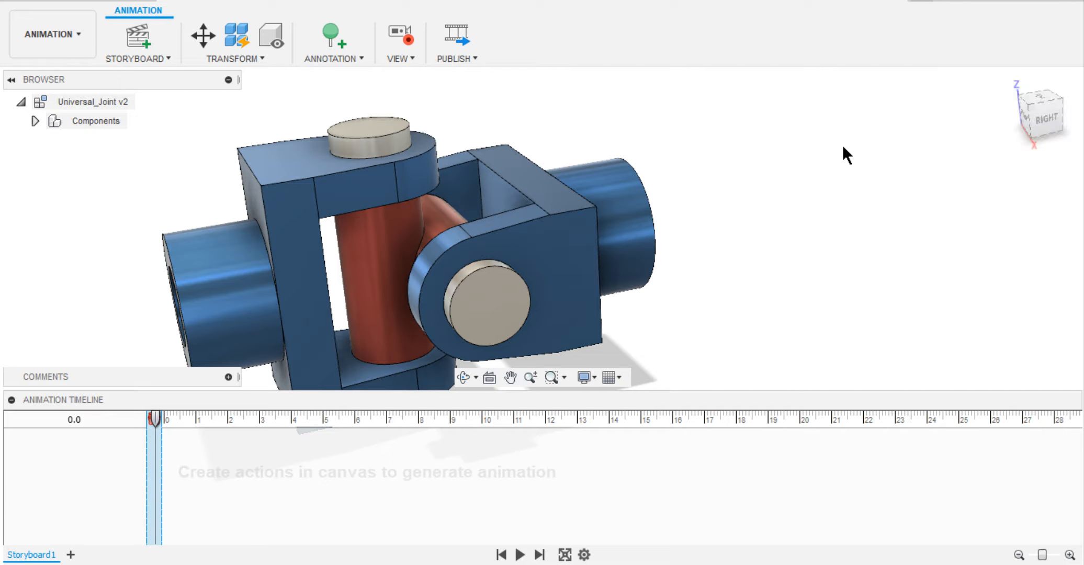
pyautogui.click(1006, 81)
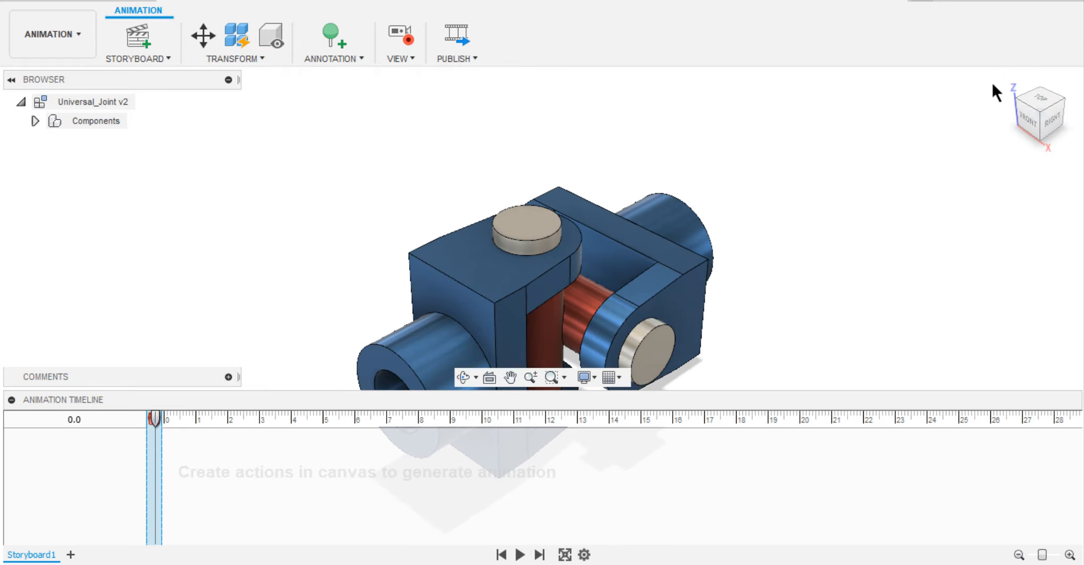
pyautogui.scroll(4, 714, 216)
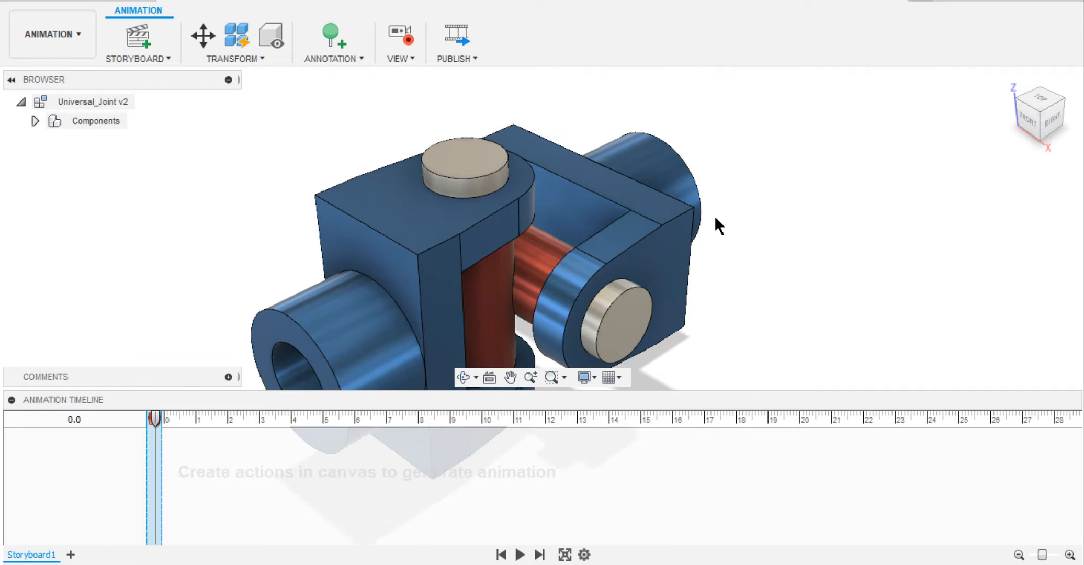
pyautogui.scroll(-2, 714, 216)
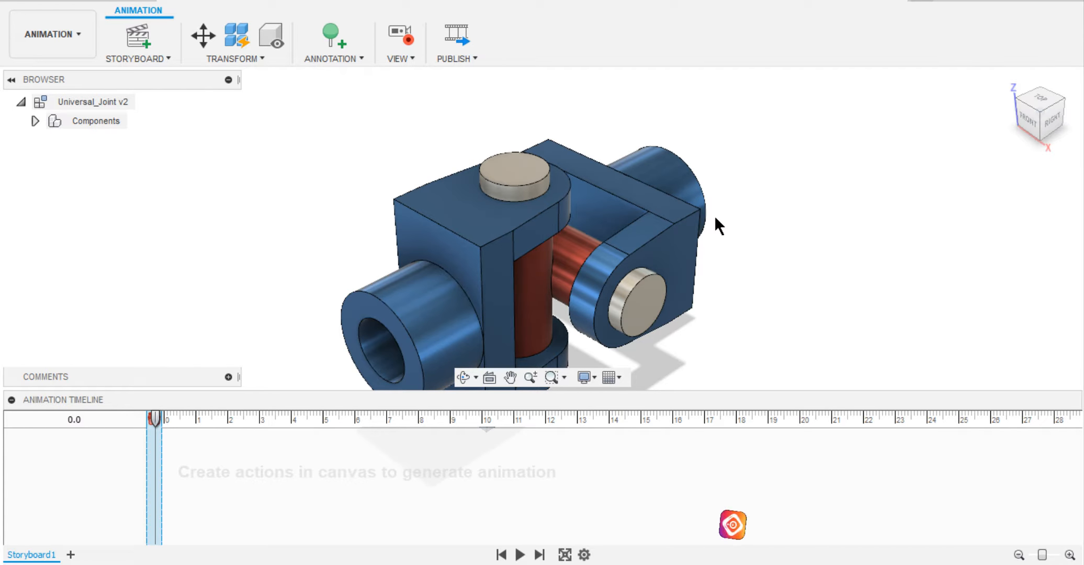
pyautogui.keyDown('shift'); pyautogui.moveTo(714, 216); pyautogui.dragTo(937, 211, button='middle'); pyautogui.keyUp('shift')
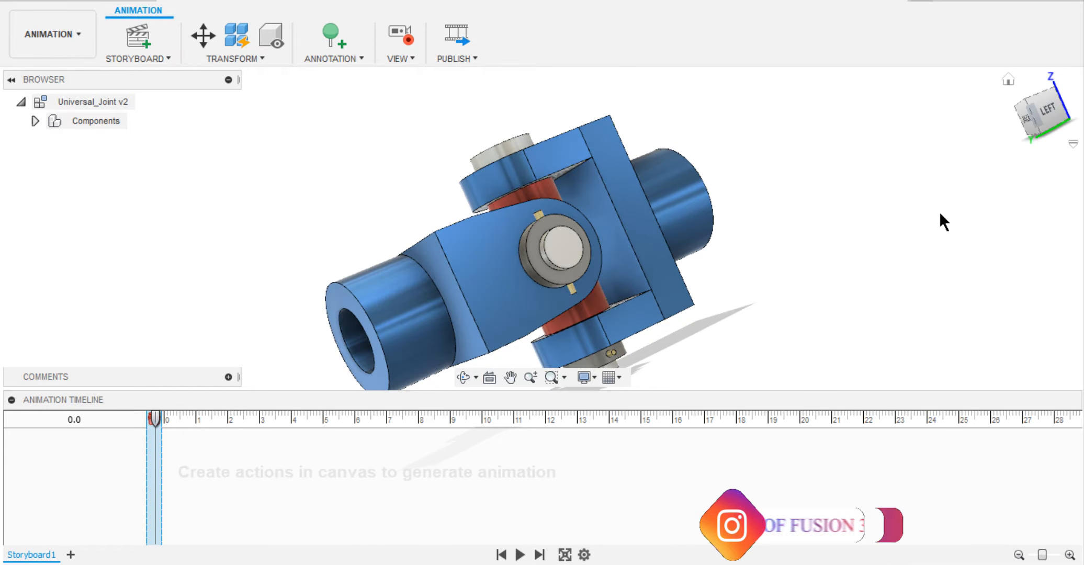
pyautogui.click(1024, 100)
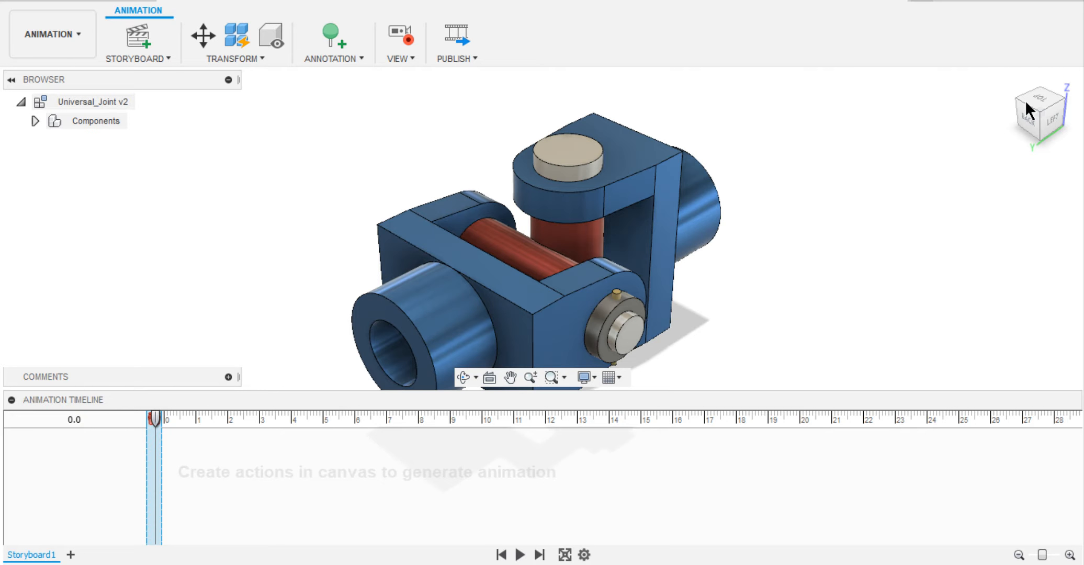
pyautogui.moveTo(1025, 100); pyautogui.dragTo(1028, 103)
pyautogui.click(1030, 103)
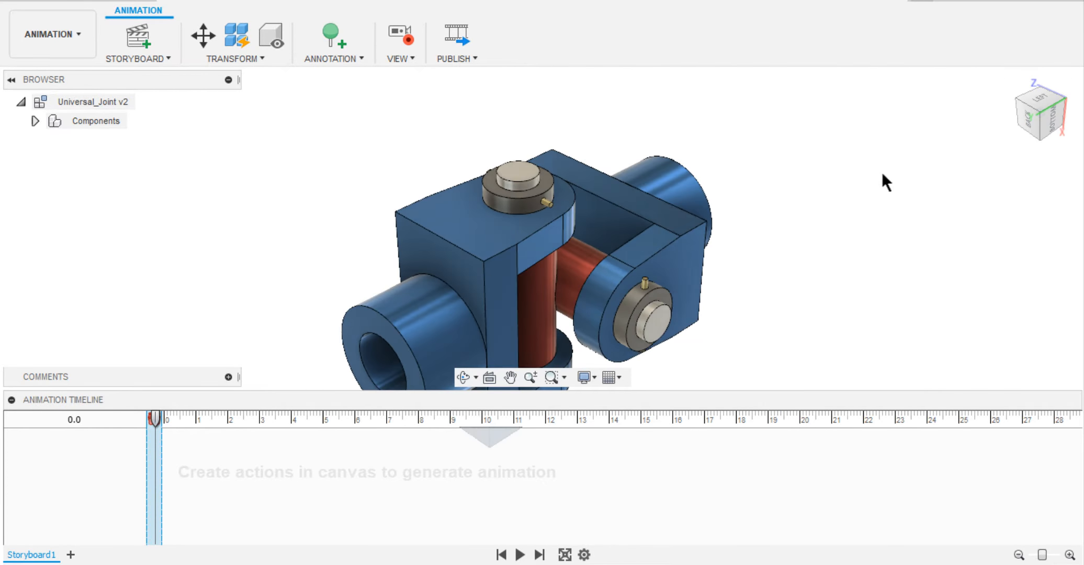
# With the playhead at 1.2 s, animate the side collar's lock pin moving out by a Z distance of 30 mm.
pyautogui.moveTo(155, 417); pyautogui.dragTo(200, 427)
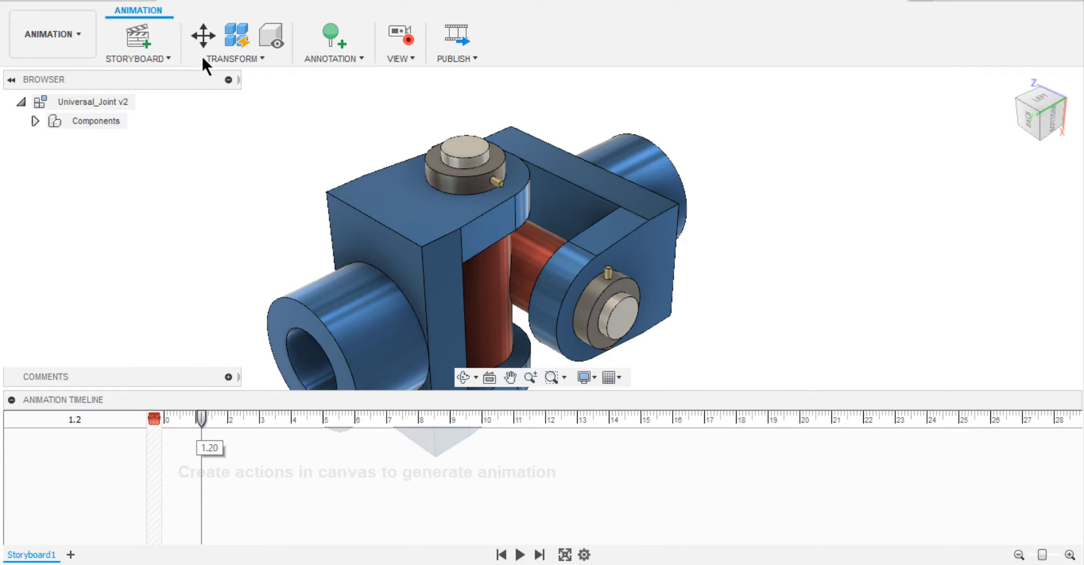
pyautogui.click(203, 38)
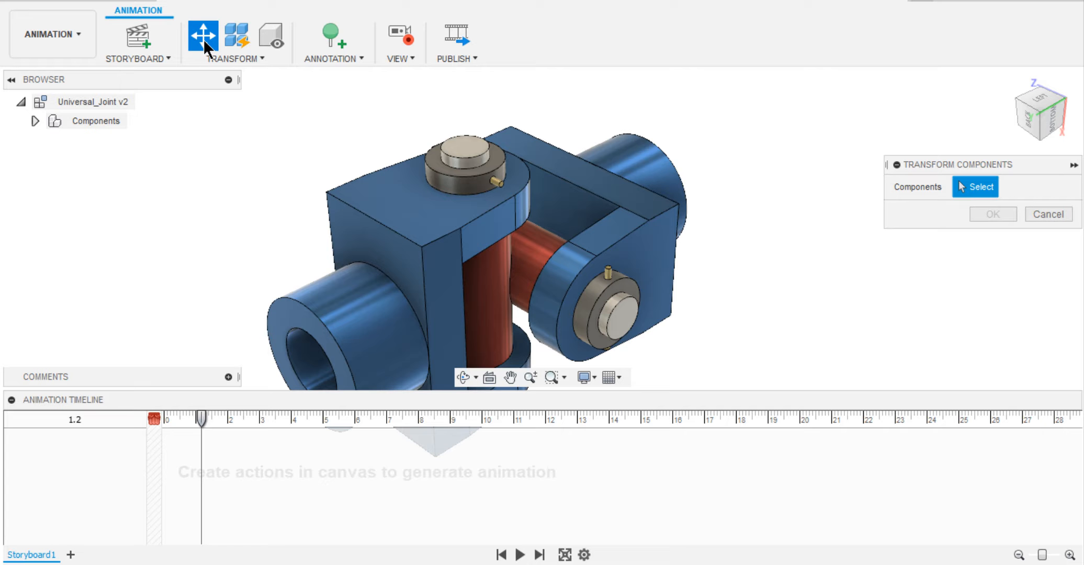
pyautogui.click(609, 273)
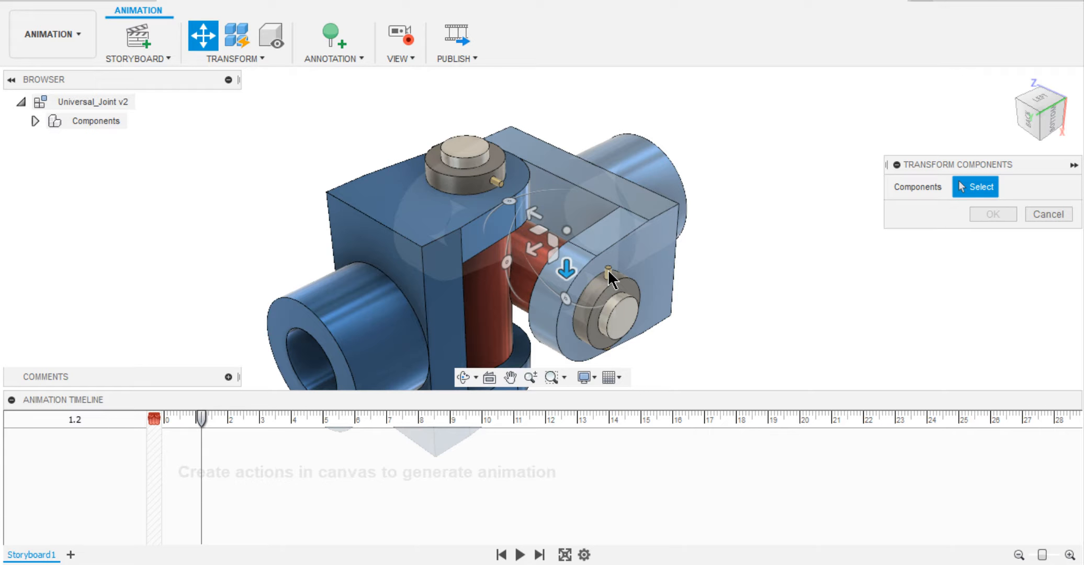
pyautogui.click(608, 273)
pyautogui.click(611, 277)
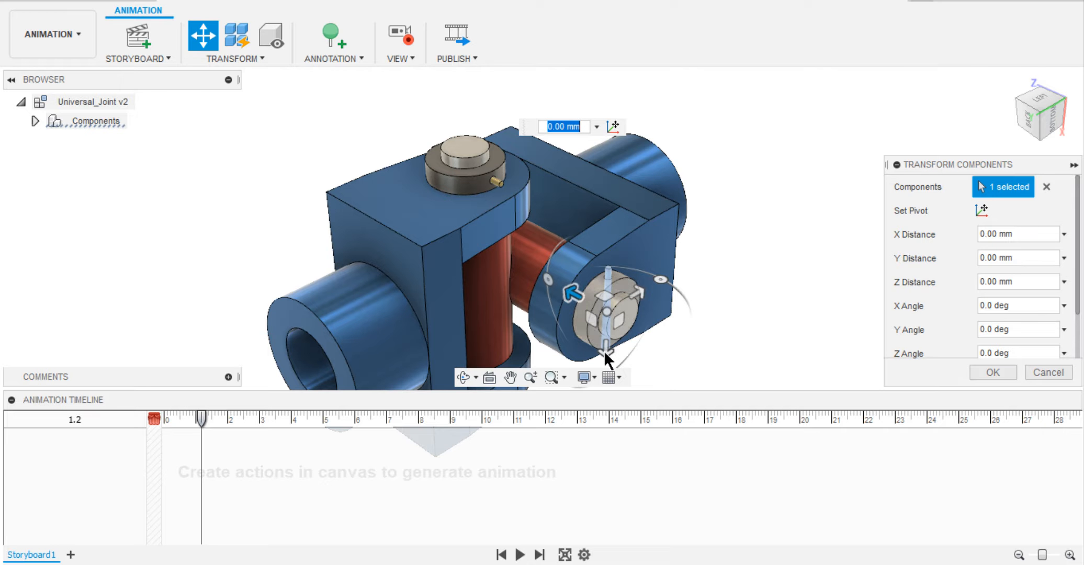
pyautogui.moveTo(600, 350); pyautogui.dragTo(598, 228)
pyautogui.scroll(5, 599, 227)
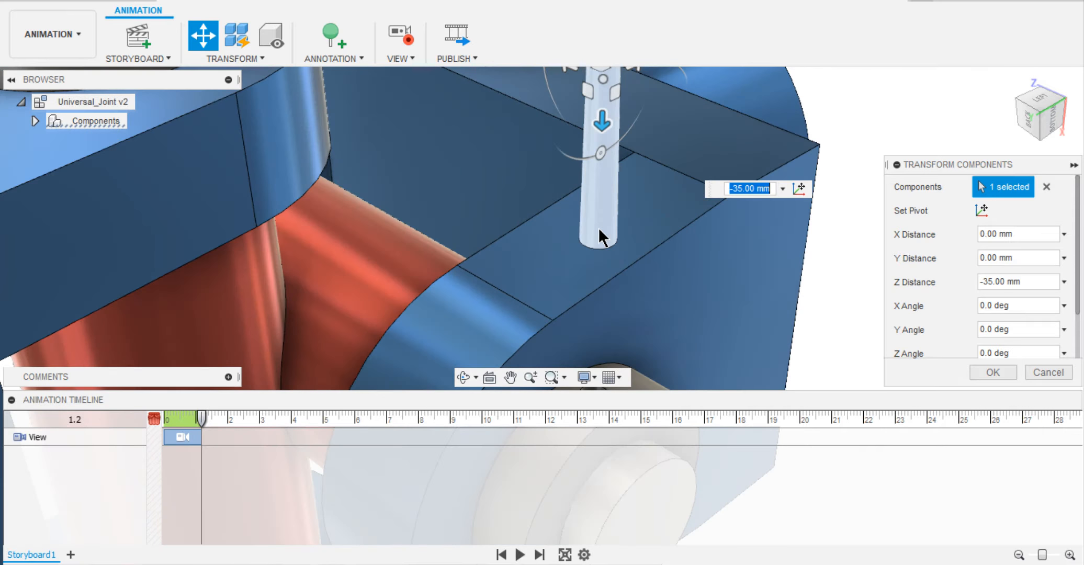
pyautogui.scroll(-5, 599, 227)
pyautogui.scroll(-2, 598, 228)
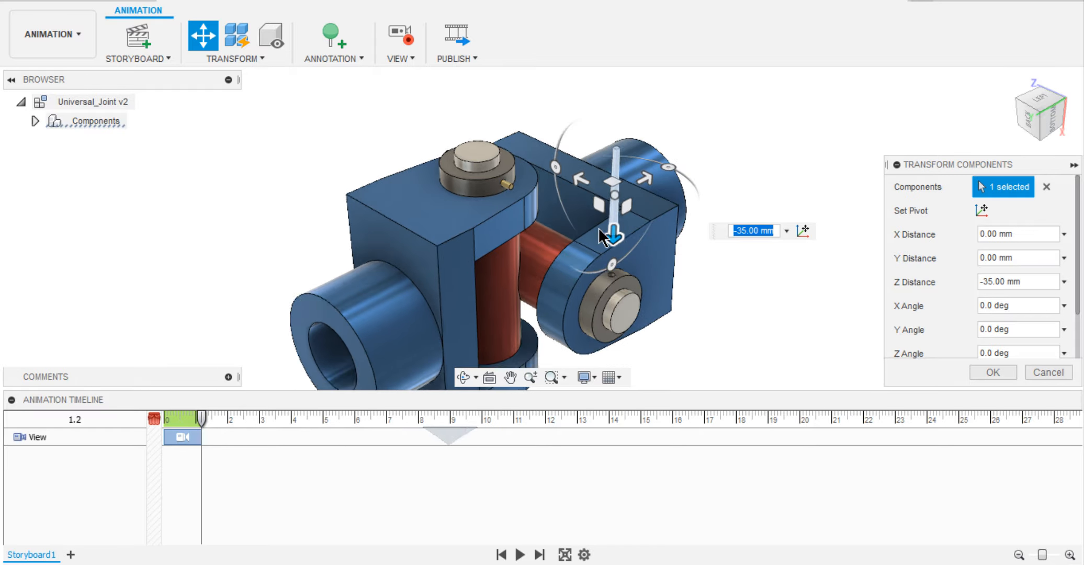
pyautogui.moveTo(599, 230); pyautogui.dragTo(615, 415)
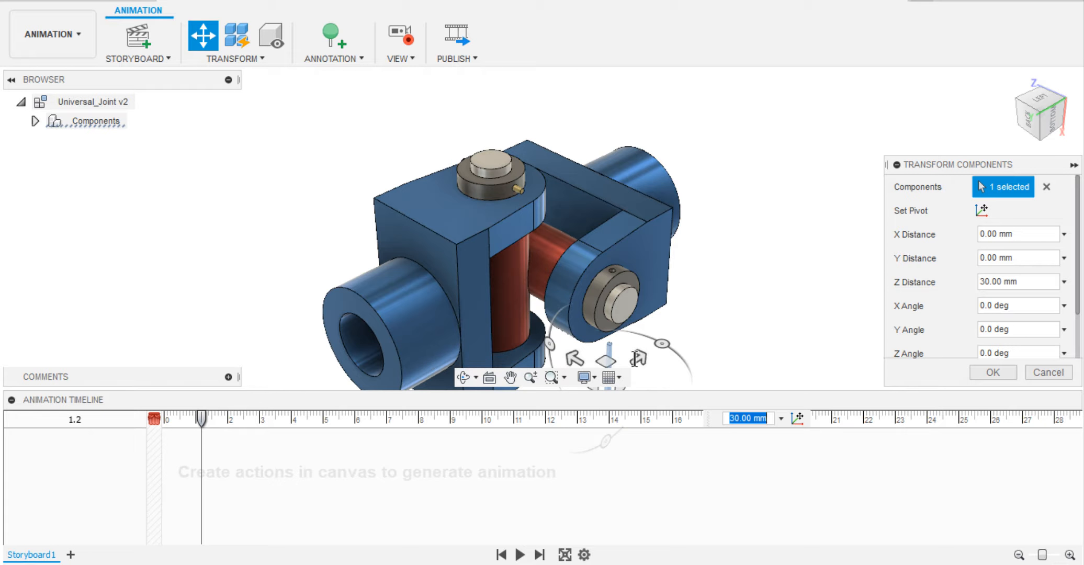
pyautogui.click(994, 372)
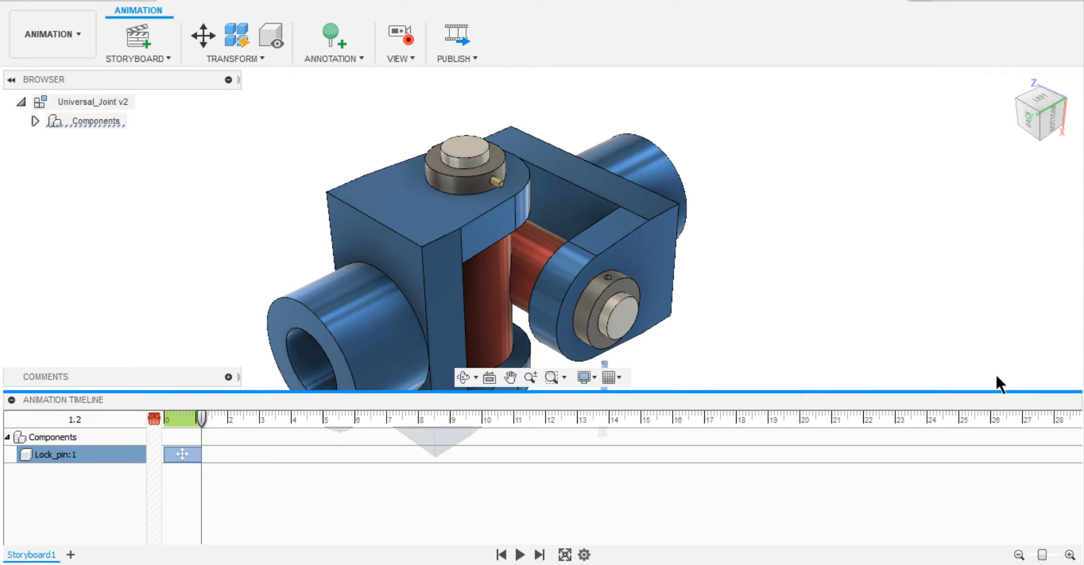
# At 2.4 s, animate the upper collar's lock pin sliding out by a Z distance of 55 mm.
pyautogui.moveTo(198, 415)
pyautogui.mouseDown()
pyautogui.moveTo(155, 409)
pyautogui.moveTo(201, 426)
pyautogui.mouseUp()
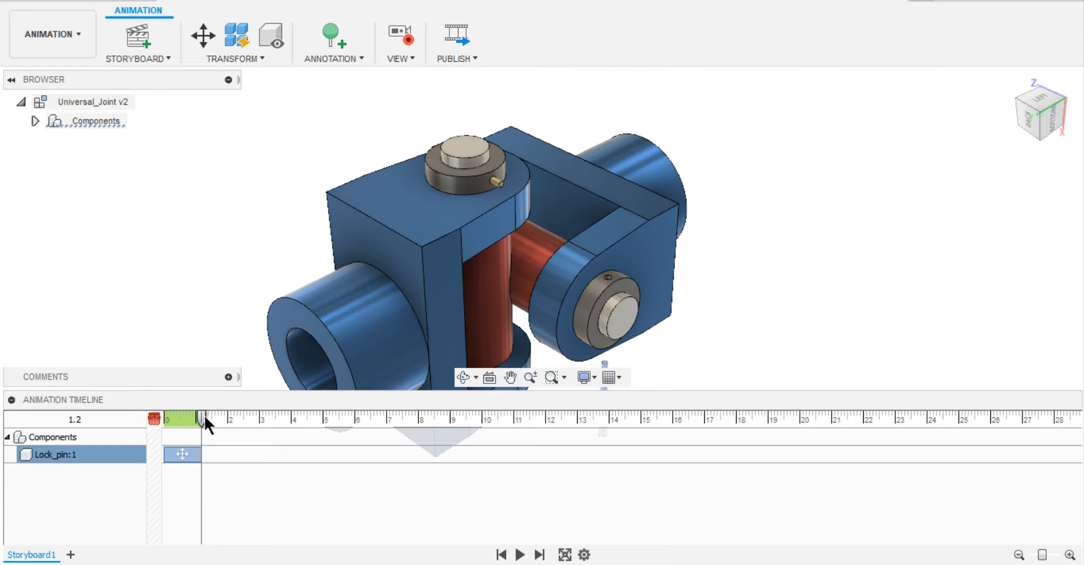
pyautogui.moveTo(204, 418); pyautogui.dragTo(240, 426)
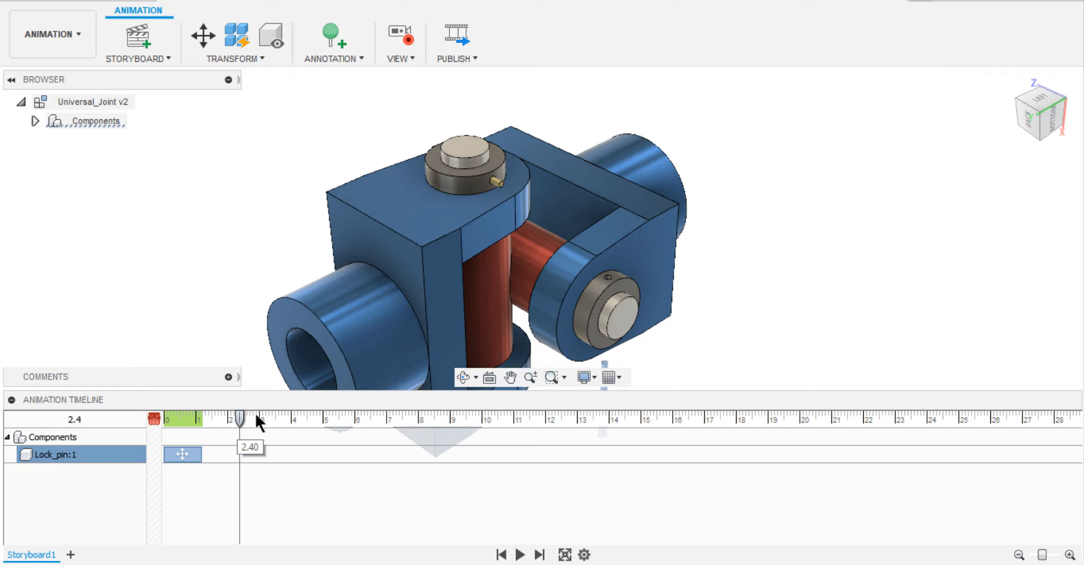
pyautogui.click(498, 184)
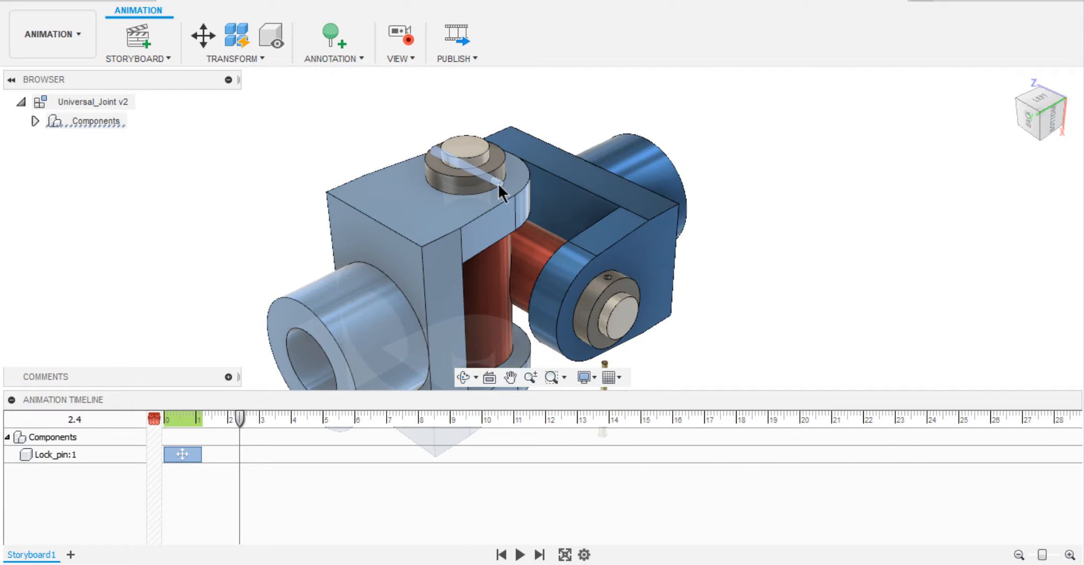
pyautogui.click(204, 32)
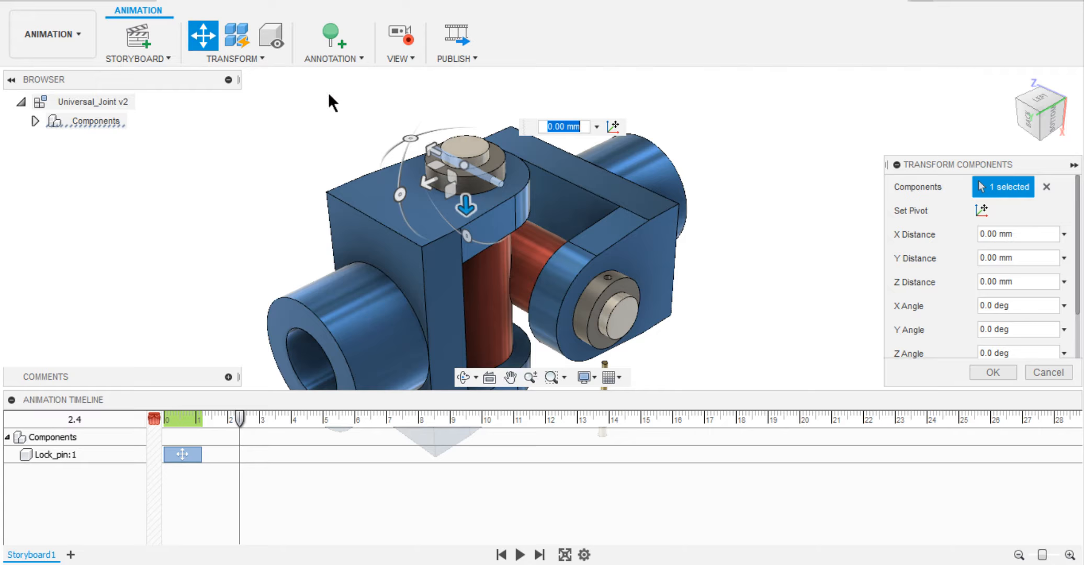
pyautogui.moveTo(429, 141); pyautogui.dragTo(398, 123)
pyautogui.moveTo(371, 112); pyautogui.dragTo(301, 82)
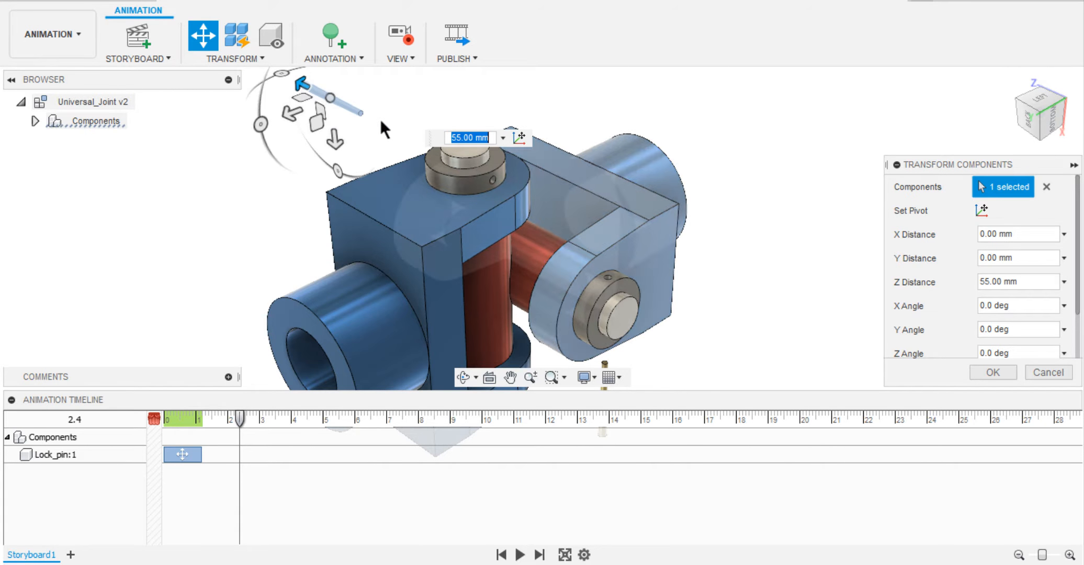
pyautogui.click(992, 372)
# At 3.4 s, animate the upper collar lifting off its fork pin by a Z distance of 20 mm.
pyautogui.moveTo(237, 419); pyautogui.dragTo(271, 419)
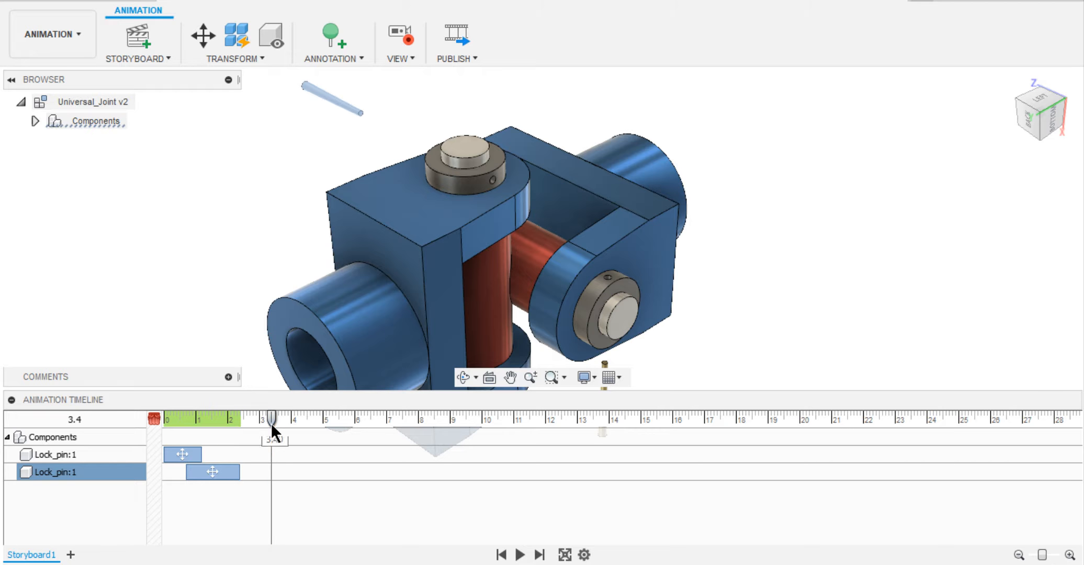
pyautogui.click(203, 36)
pyautogui.moveTo(460, 112); pyautogui.dragTo(455, 45)
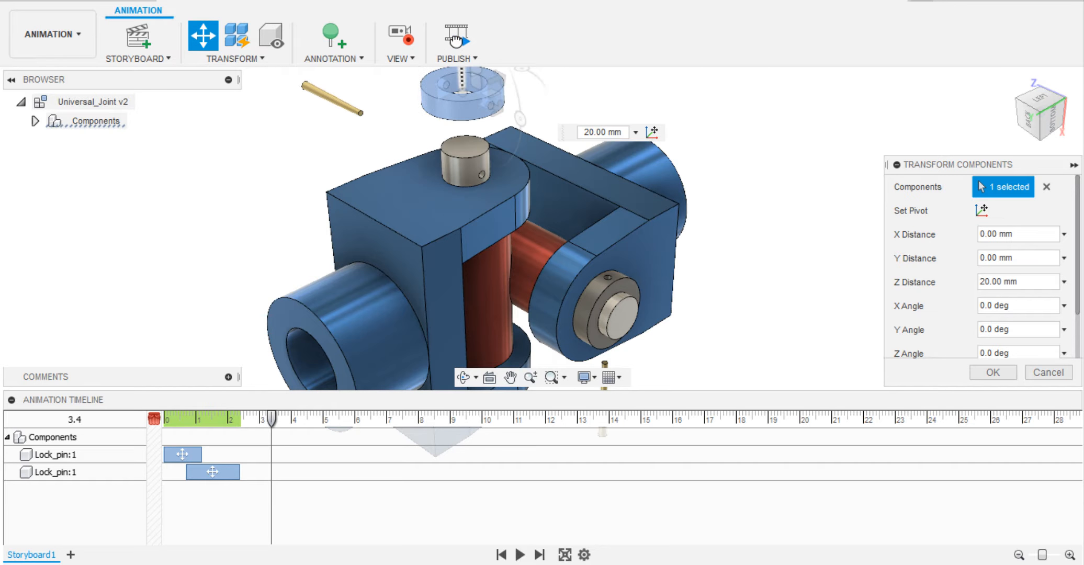
pyautogui.click(992, 372)
# Animate the side collar sliding outward off the end of its fork pin, also at 3.4 s.
pyautogui.click(627, 293)
pyautogui.click(203, 36)
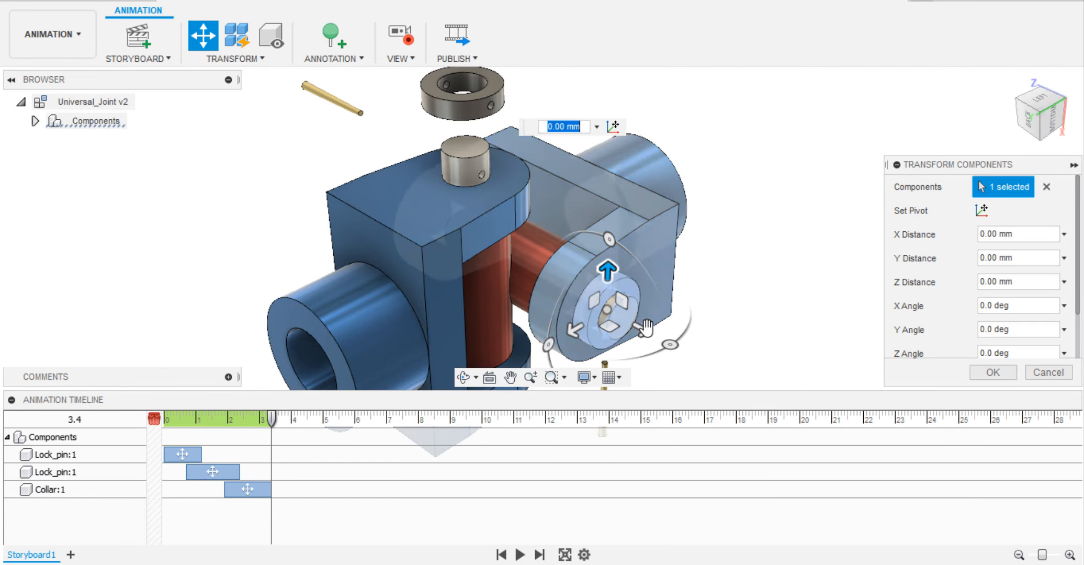
pyautogui.moveTo(646, 327); pyautogui.dragTo(701, 361)
pyautogui.click(1010, 372)
# At 4.7 s, try to transform the horizontal fork pin by a Z distance of -15 mm.
pyautogui.moveTo(271, 419); pyautogui.dragTo(313, 419)
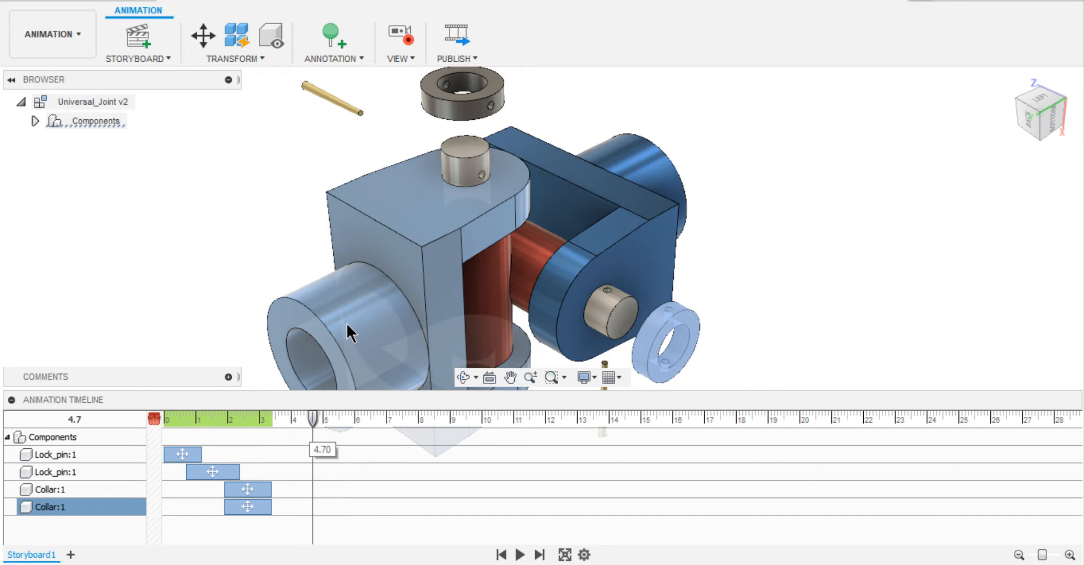
pyautogui.click(619, 299)
pyautogui.click(829, 260)
pyautogui.click(612, 296)
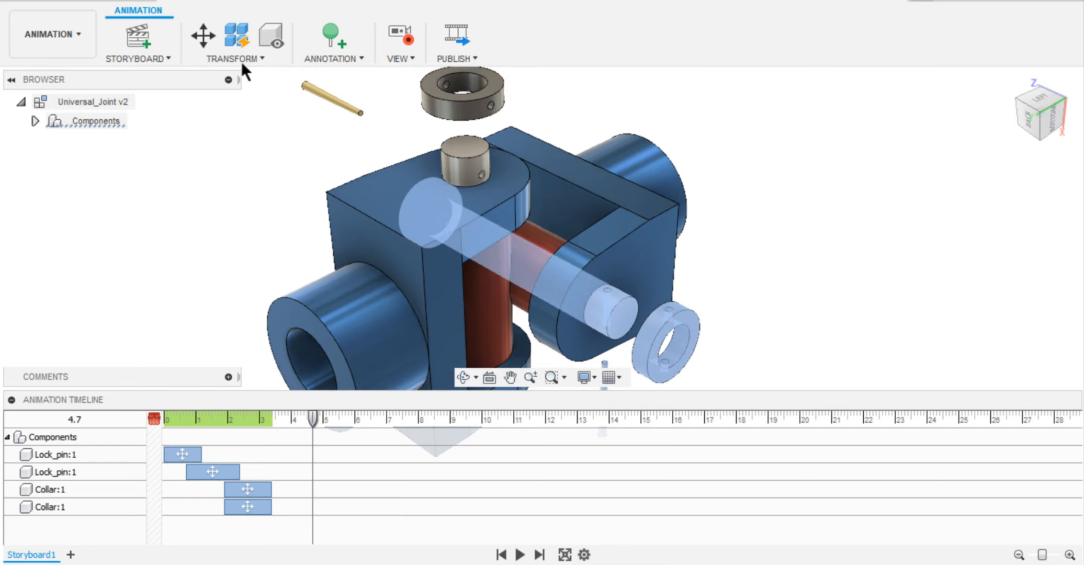
pyautogui.click(203, 35)
pyautogui.moveTo(539, 271); pyautogui.dragTo(501, 251)
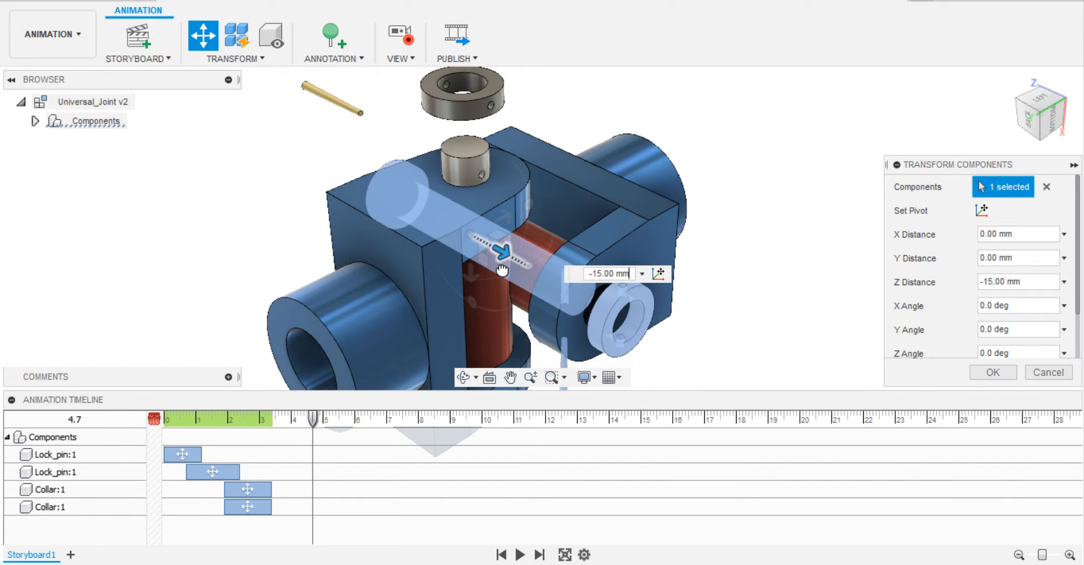
pyautogui.click(1036, 372)
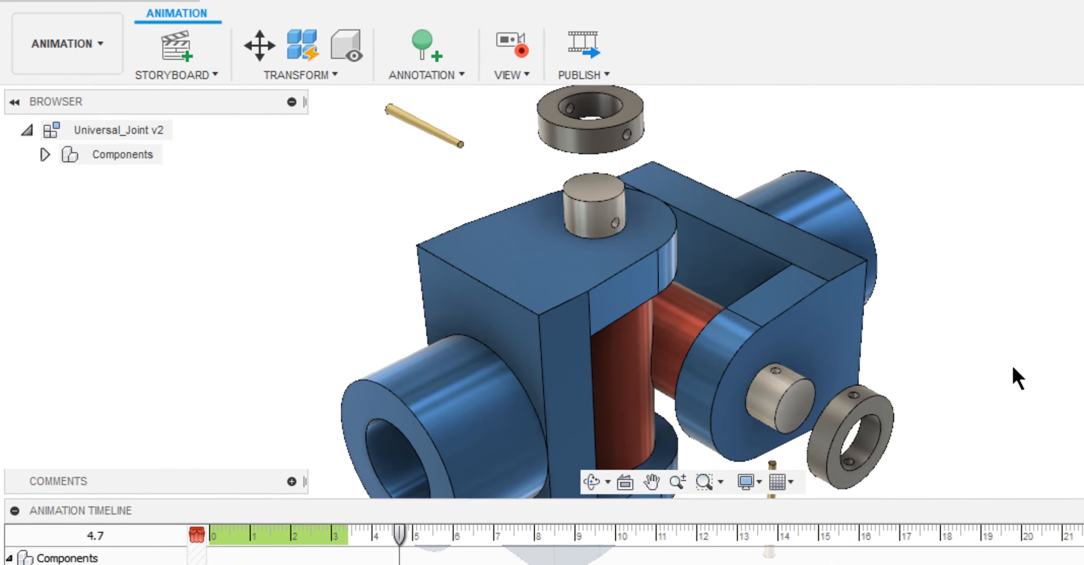
# Return to the Design workspace and create a component from the pin body inside Fork_Pin:1.
pyautogui.click(88, 34)
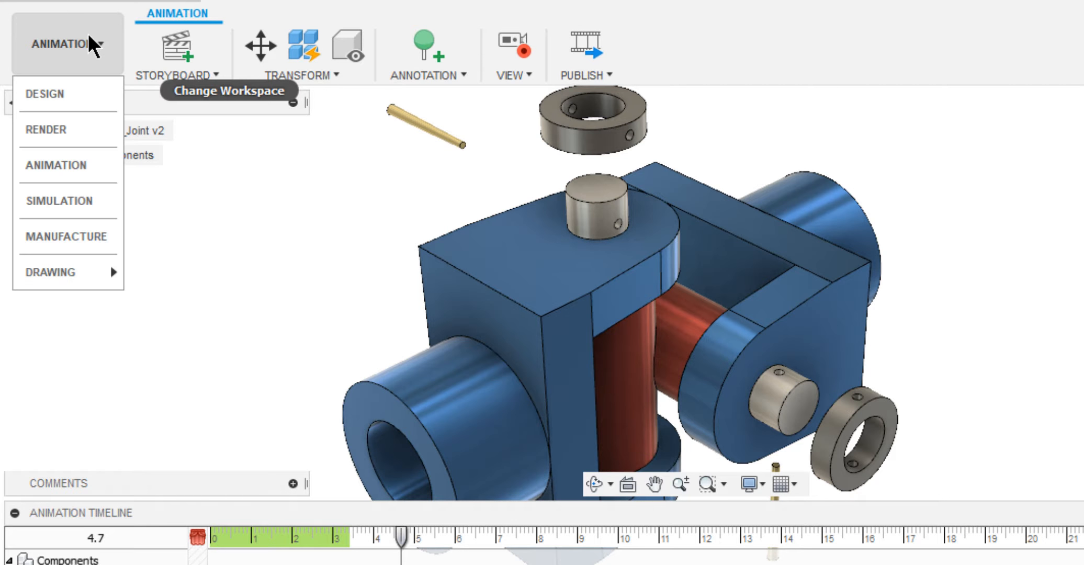
pyautogui.click(88, 105)
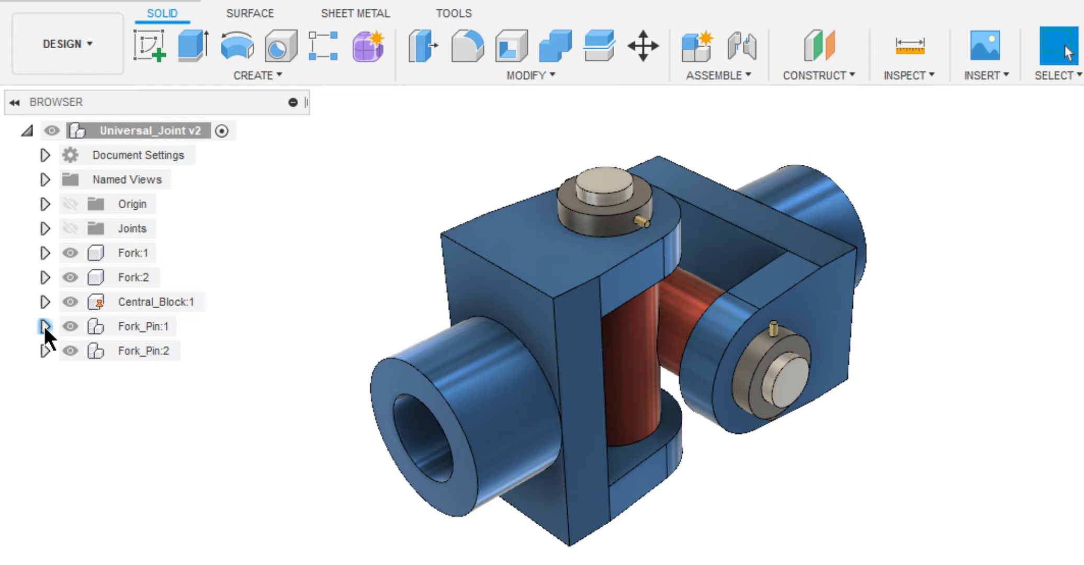
pyautogui.click(44, 326)
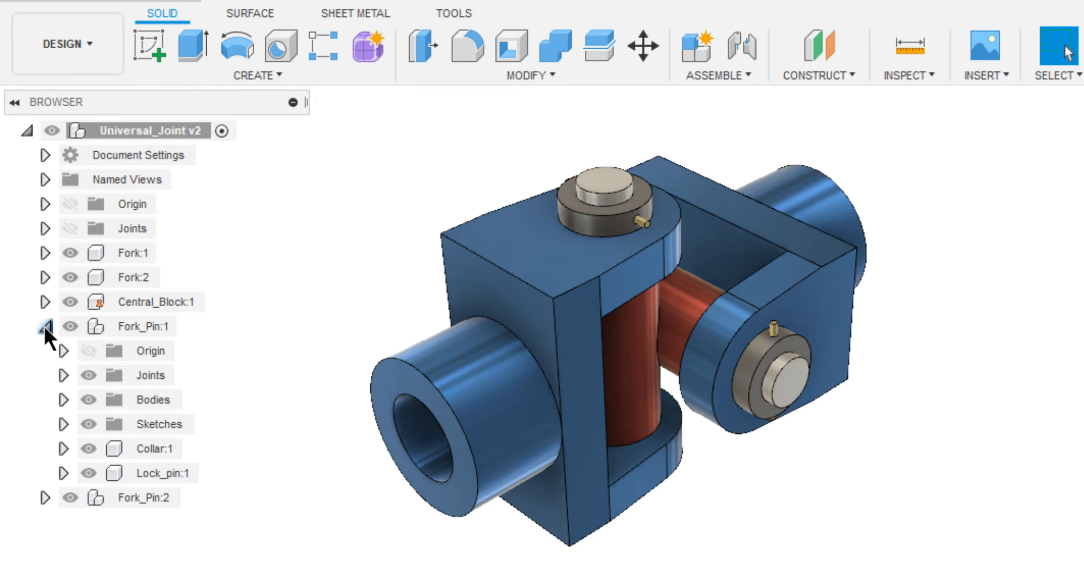
pyautogui.click(62, 396)
pyautogui.rightClick(165, 423)
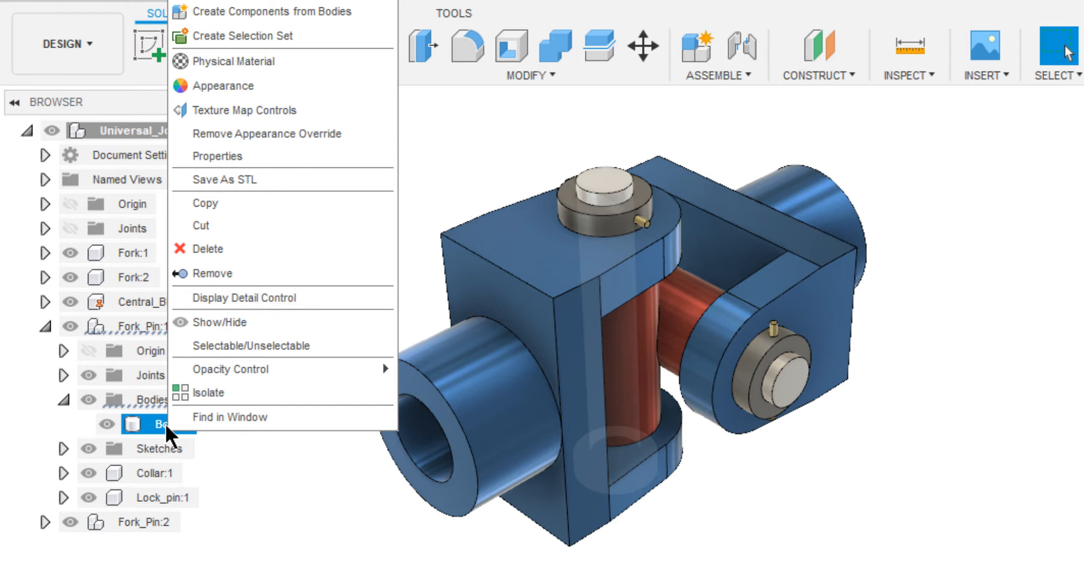
pyautogui.click(221, 89)
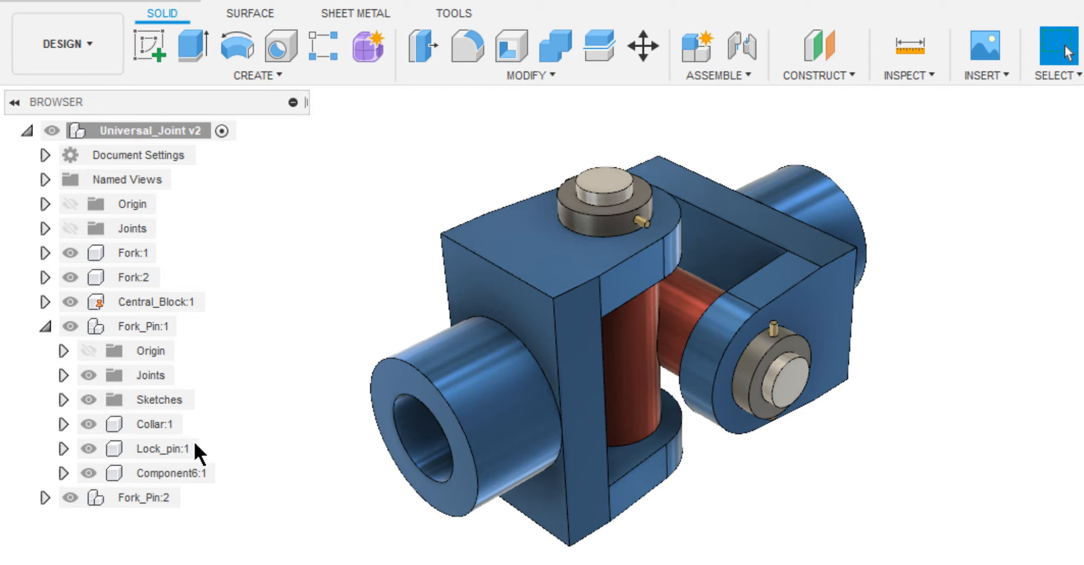
# Rename the new component in Fork_Pin:1 as Pin, check the contents of Fork_Pin:2, and collapse both subassemblies.
pyautogui.click(179, 472)
pyautogui.click(179, 471)
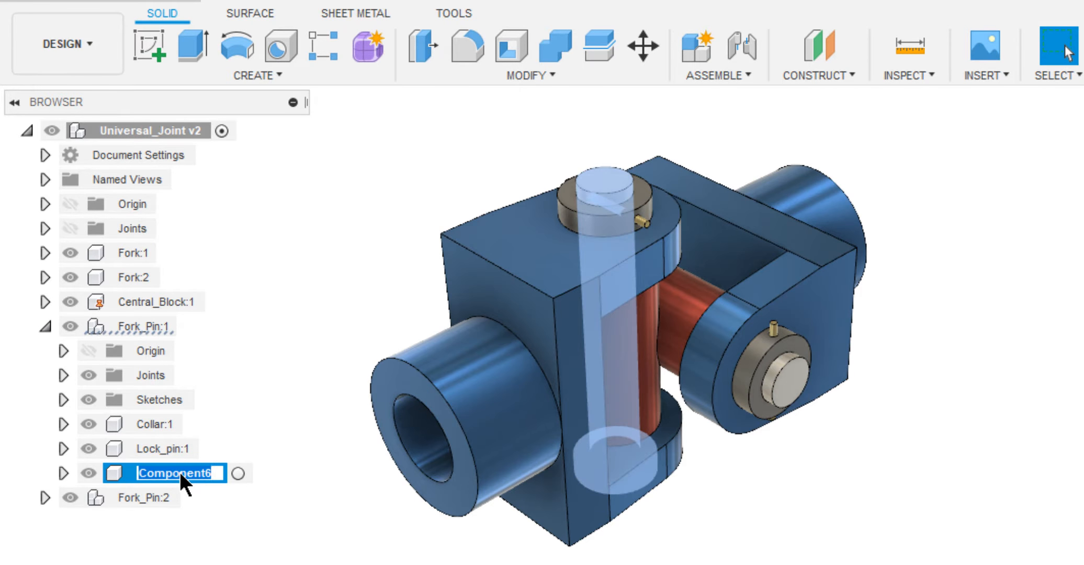
pyautogui.write('Pin')
pyautogui.press('Return')
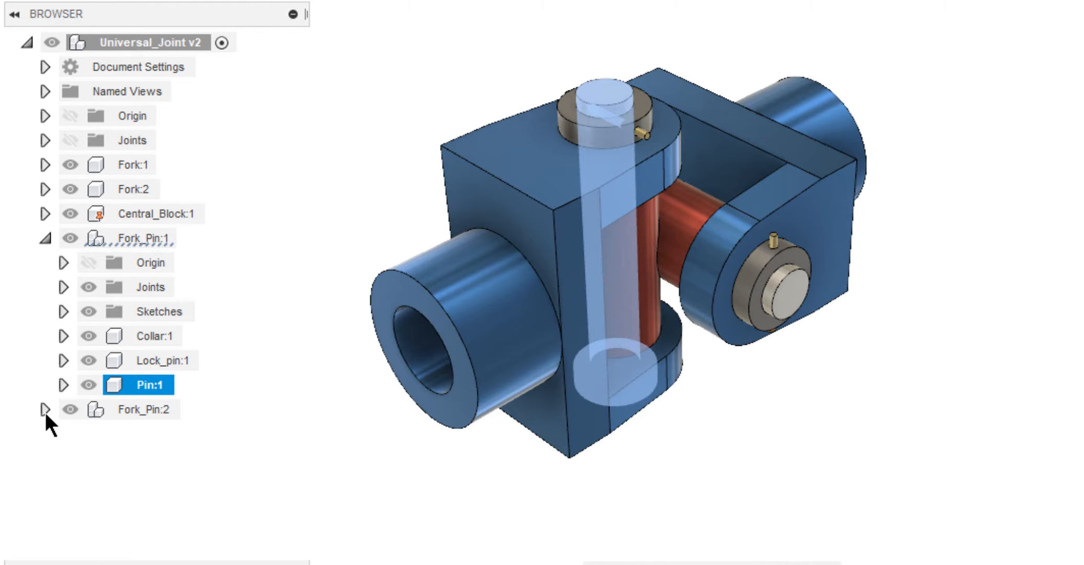
pyautogui.click(45, 410)
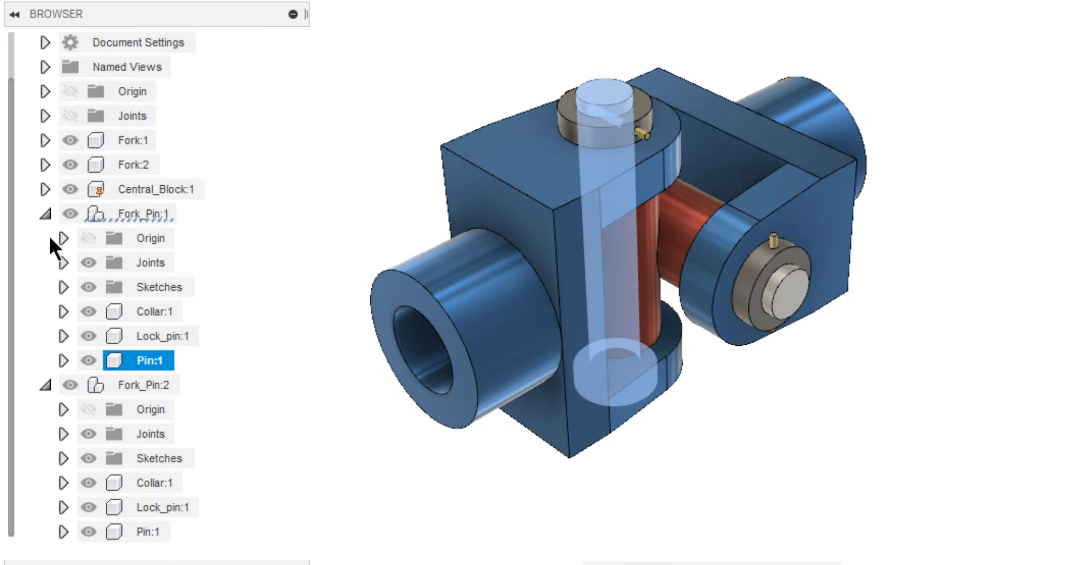
pyautogui.click(45, 214)
pyautogui.click(45, 263)
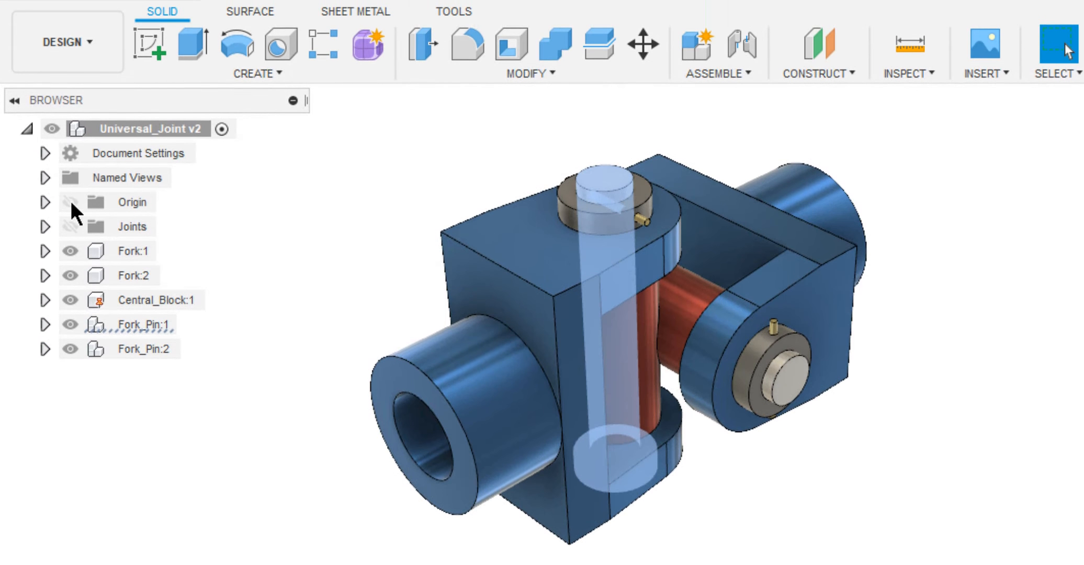
# Back in the Animation workspace at 4.7 s, animate the horizontal pin sliding out of the joint by a Z distance of -110 mm.
pyautogui.click(85, 54)
pyautogui.click(85, 163)
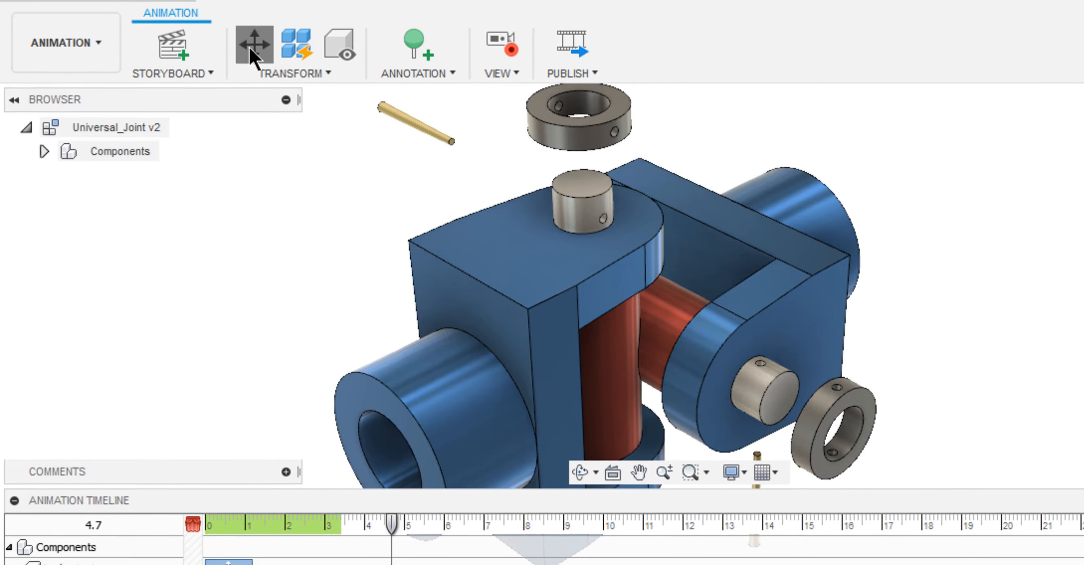
pyautogui.click(247, 46)
pyautogui.click(757, 384)
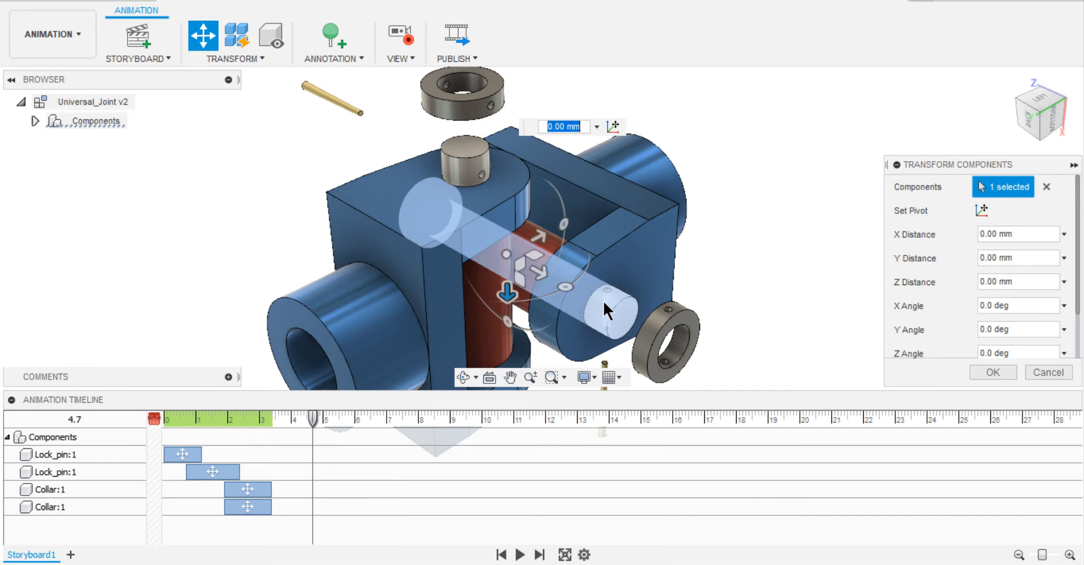
pyautogui.moveTo(535, 271); pyautogui.dragTo(299, 141)
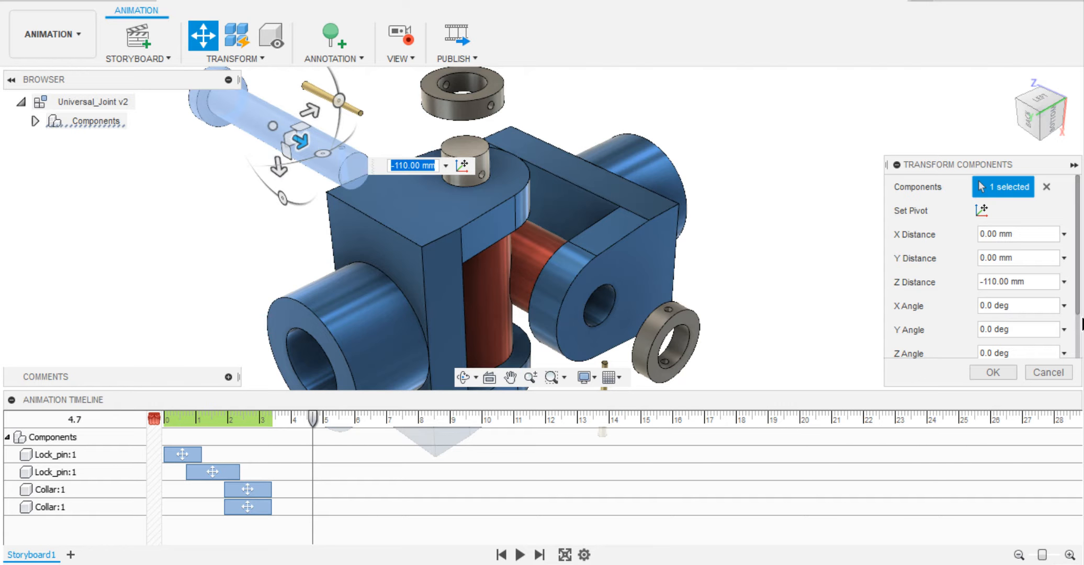
pyautogui.click(992, 372)
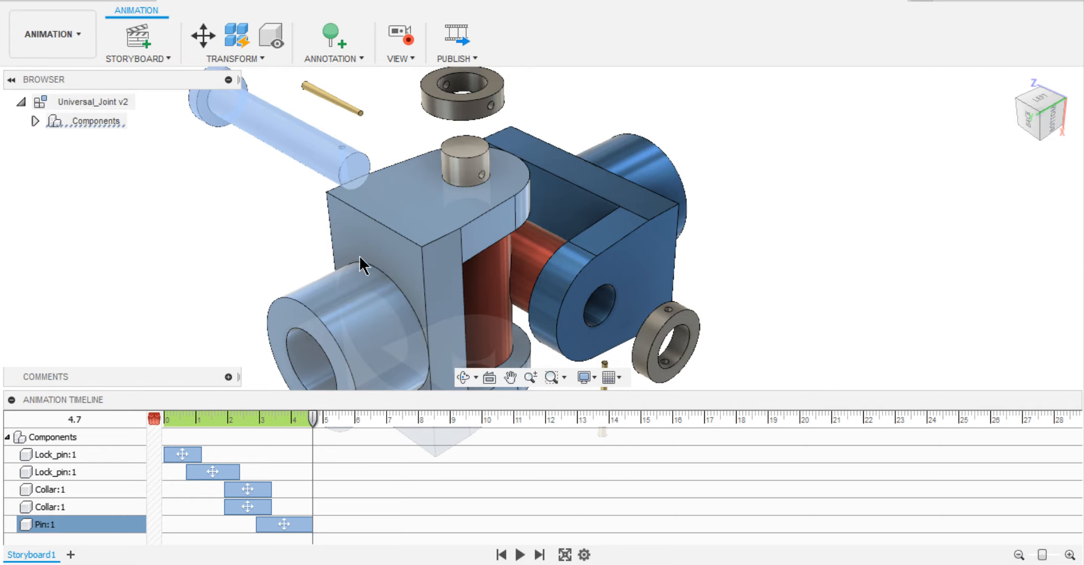
# At 5.7 s, animate the vertical pin dropping out by a Z distance of -105 mm, and lengthen both pin actions so they overlap.
pyautogui.click(344, 418)
pyautogui.click(462, 156)
pyautogui.click(203, 35)
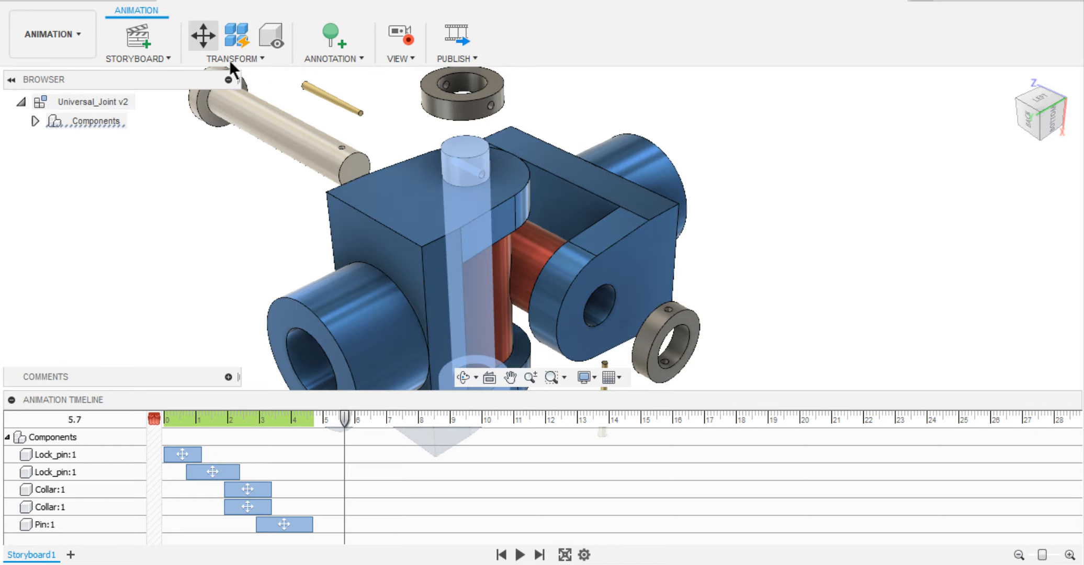
pyautogui.moveTo(466, 246); pyautogui.dragTo(496, 539)
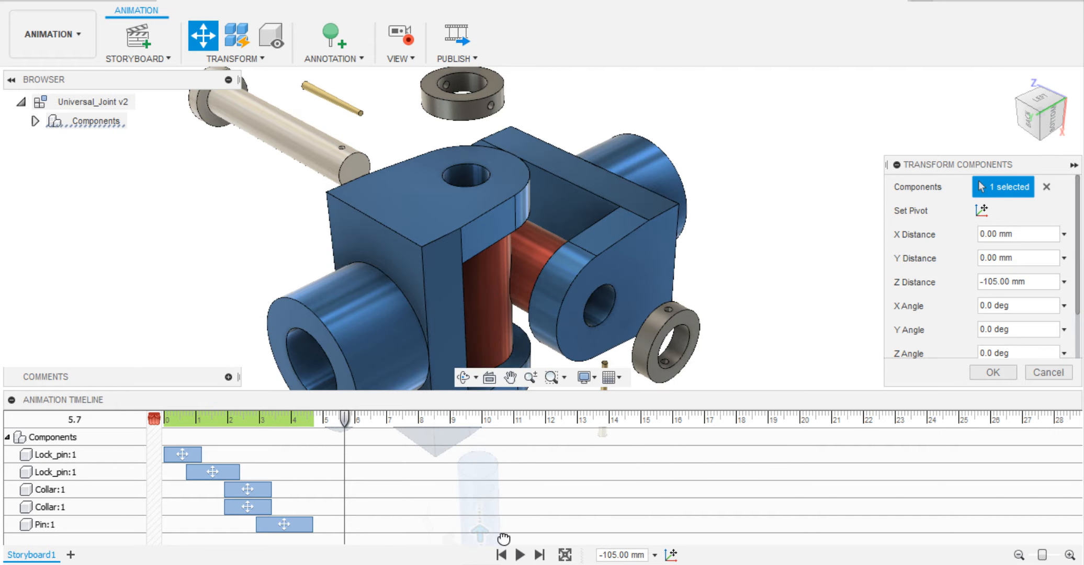
pyautogui.click(992, 372)
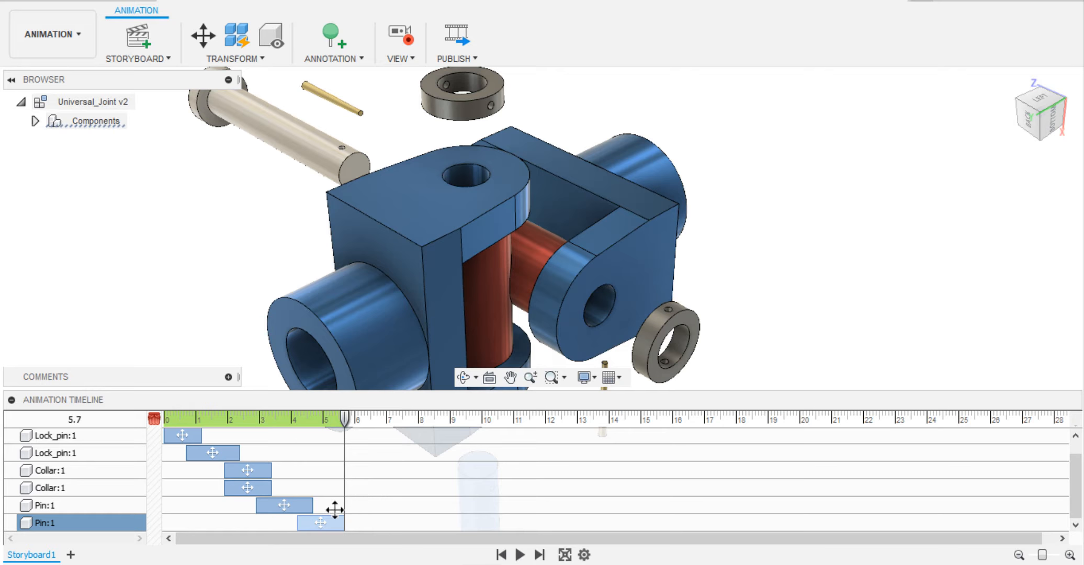
pyautogui.moveTo(298, 524); pyautogui.dragTo(326, 505)
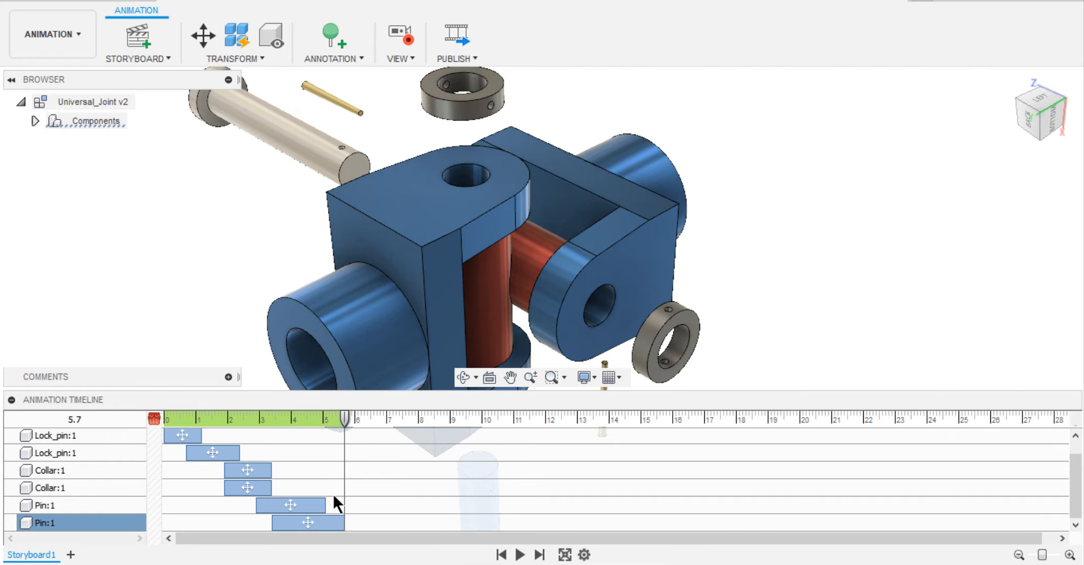
# Animate the fork around the vertical red cylinder pulling away by a Y distance of -50 mm, ending its action at 6.7 s.
pyautogui.click(384, 191)
pyautogui.click(204, 41)
pyautogui.moveTo(447, 297); pyautogui.dragTo(283, 377)
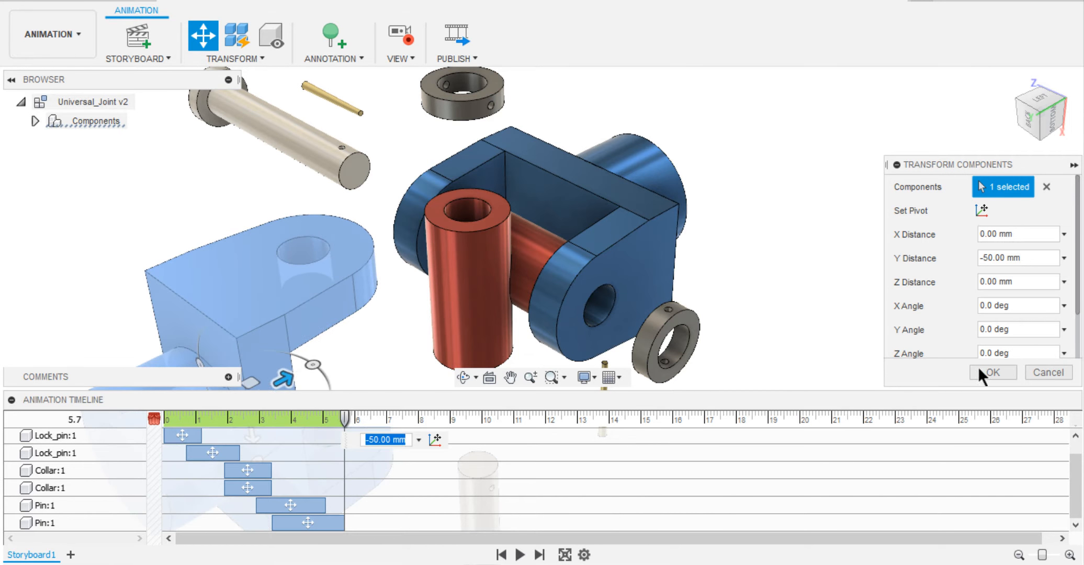
pyautogui.click(983, 373)
pyautogui.moveTo(344, 417); pyautogui.dragTo(376, 417)
pyautogui.moveTo(345, 522); pyautogui.dragTo(376, 523)
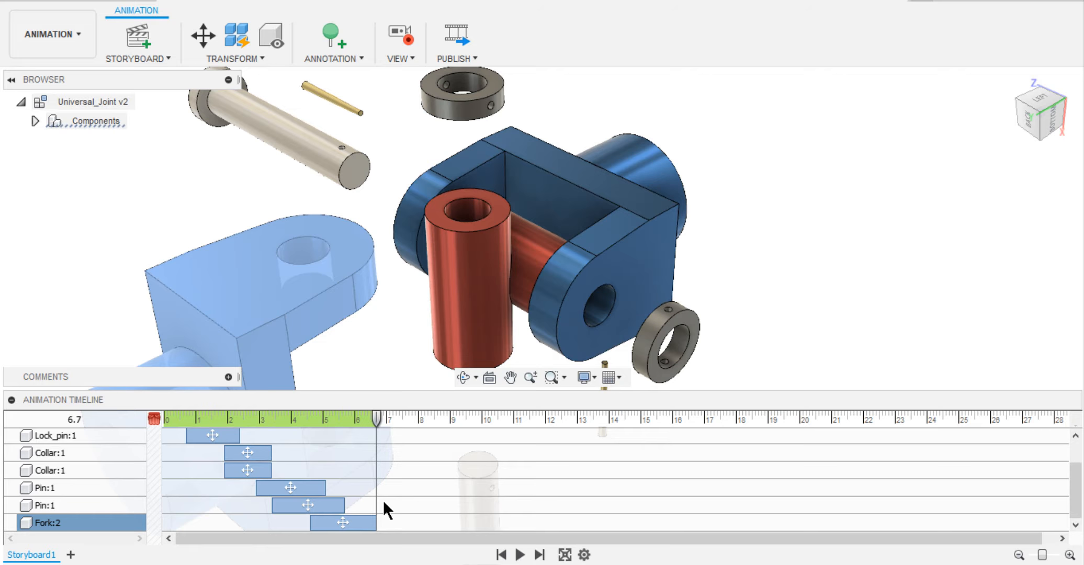
# At 6.7 s, animate the remaining fork pulling away from the central block by a Y distance of -55 mm.
pyautogui.click(206, 41)
pyautogui.click(529, 202)
pyautogui.moveTo(538, 247); pyautogui.dragTo(660, 181)
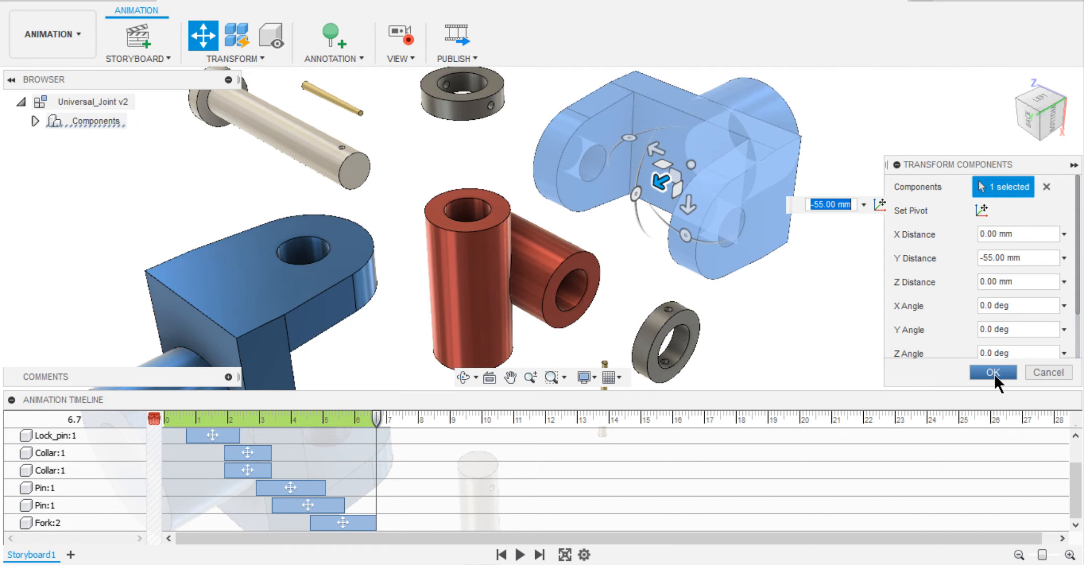
pyautogui.click(993, 374)
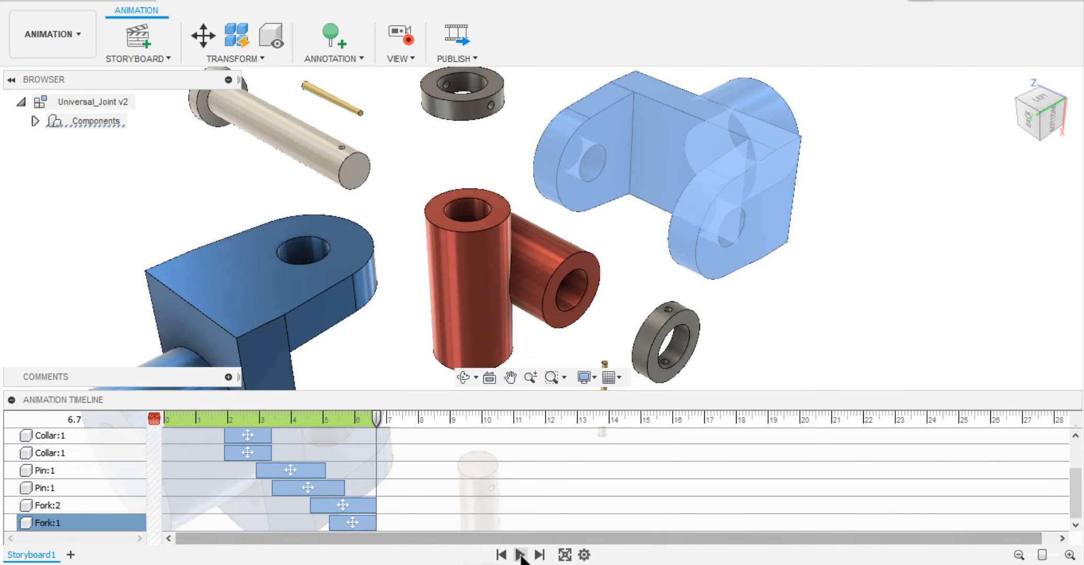
# Play the full storyboard with the animation timeline collapsed to review the part movements, and expand the timeline again.
pyautogui.click(520, 556)
pyautogui.click(23, 399)
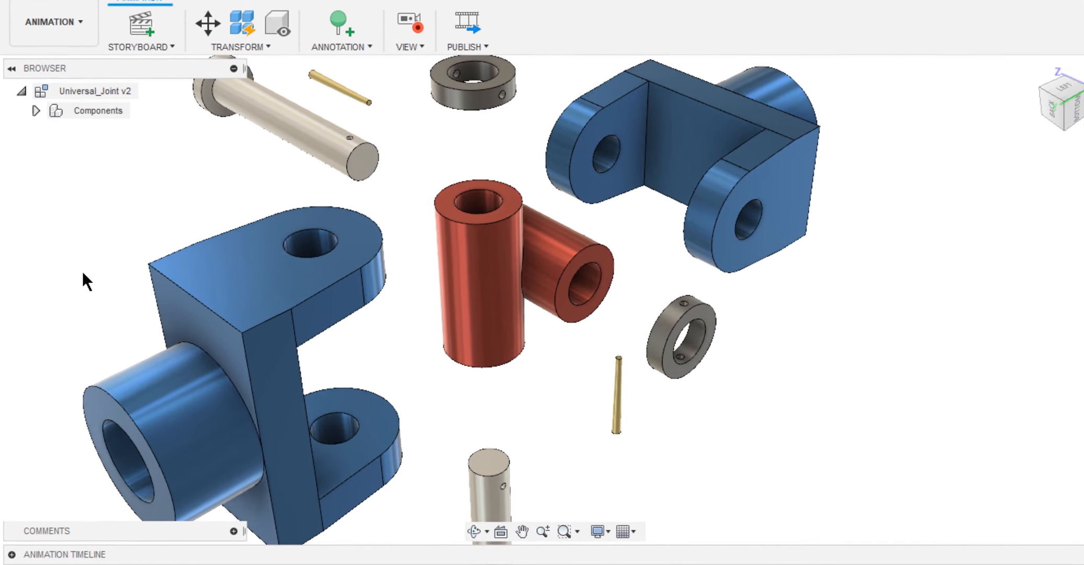
pyautogui.click(12, 554)
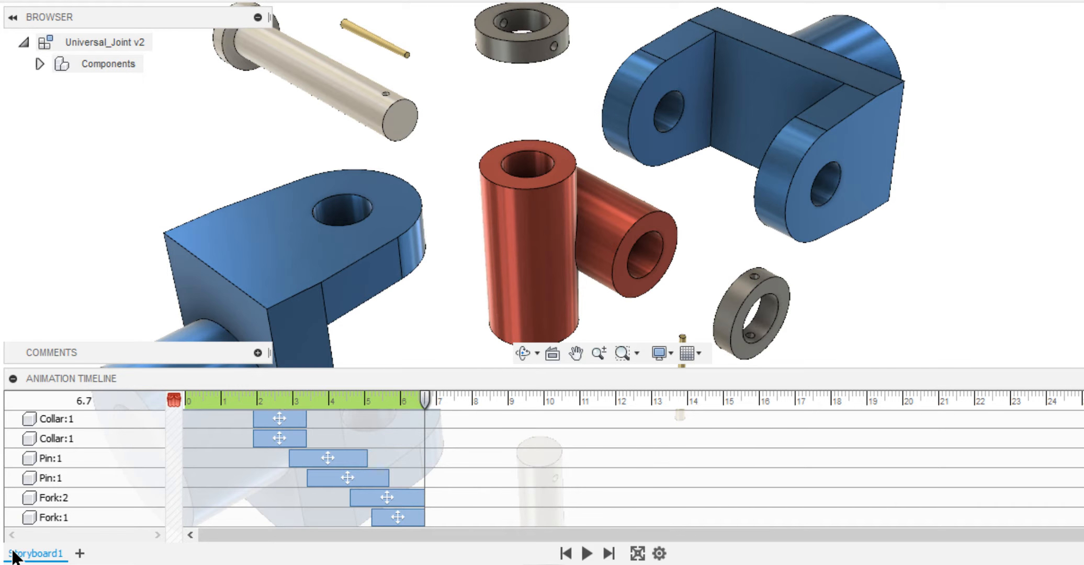
# Rename the storyboard as Assembly.
pyautogui.doubleClick(42, 554)
pyautogui.write('Assem')
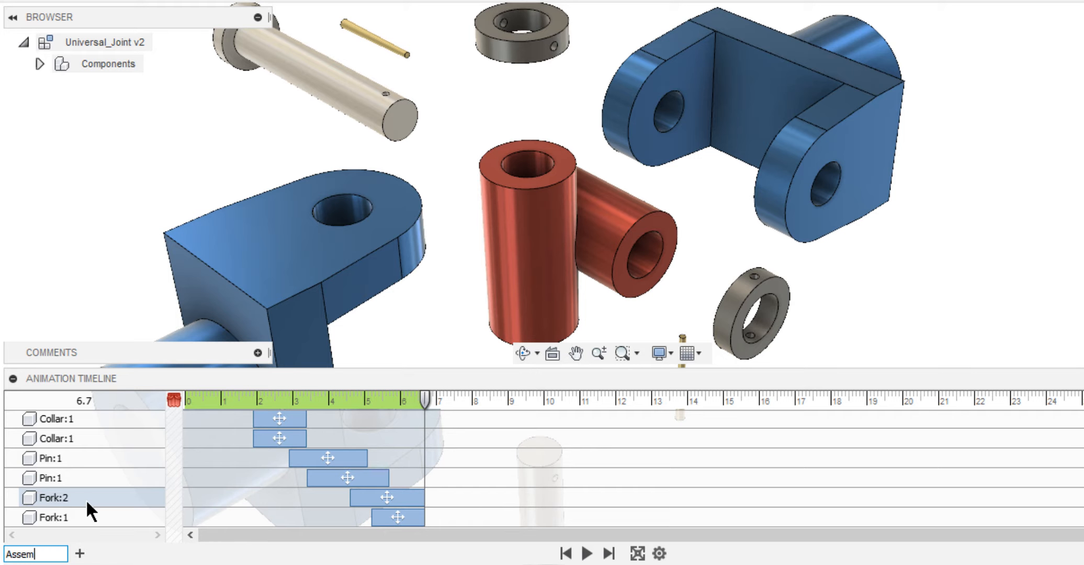
pyautogui.write('bly')
pyautogui.press('Return')
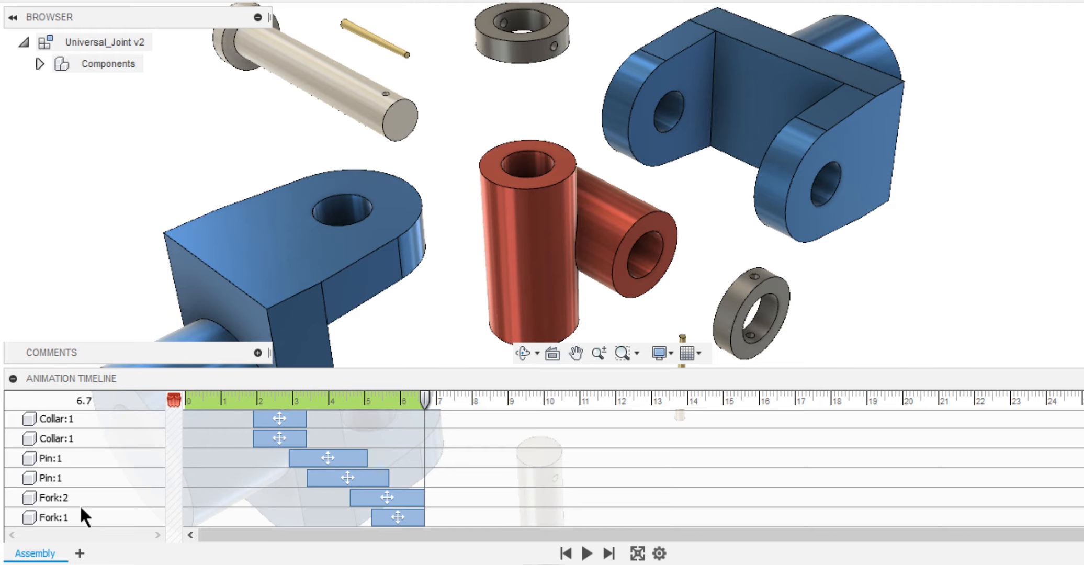
# Duplicate the Assembly storyboard and reverse the order of the actions in the copy.
pyautogui.rightClick(36, 553)
pyautogui.click(67, 520)
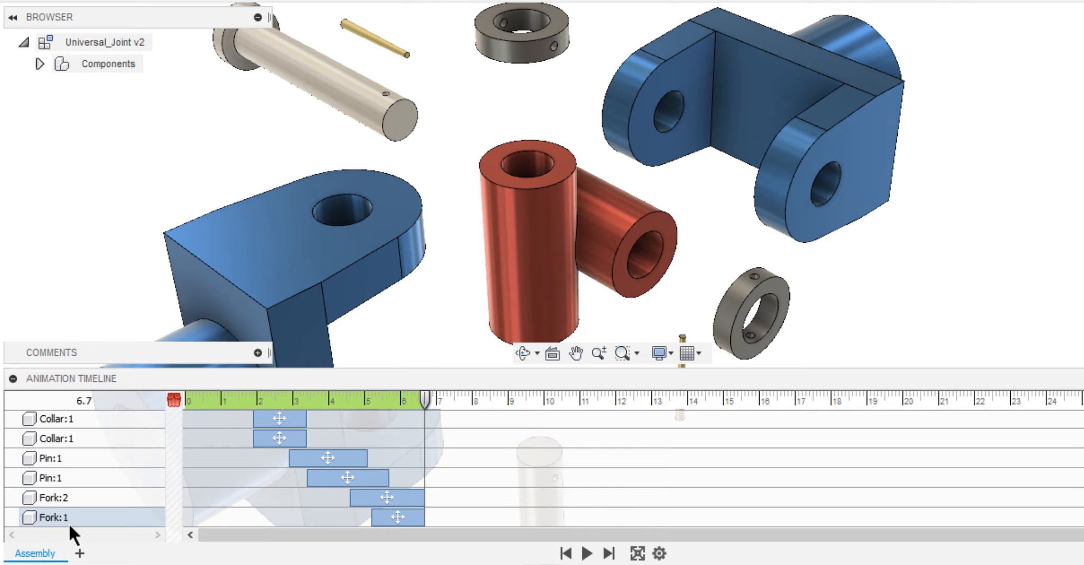
pyautogui.rightClick(52, 554)
pyautogui.click(79, 516)
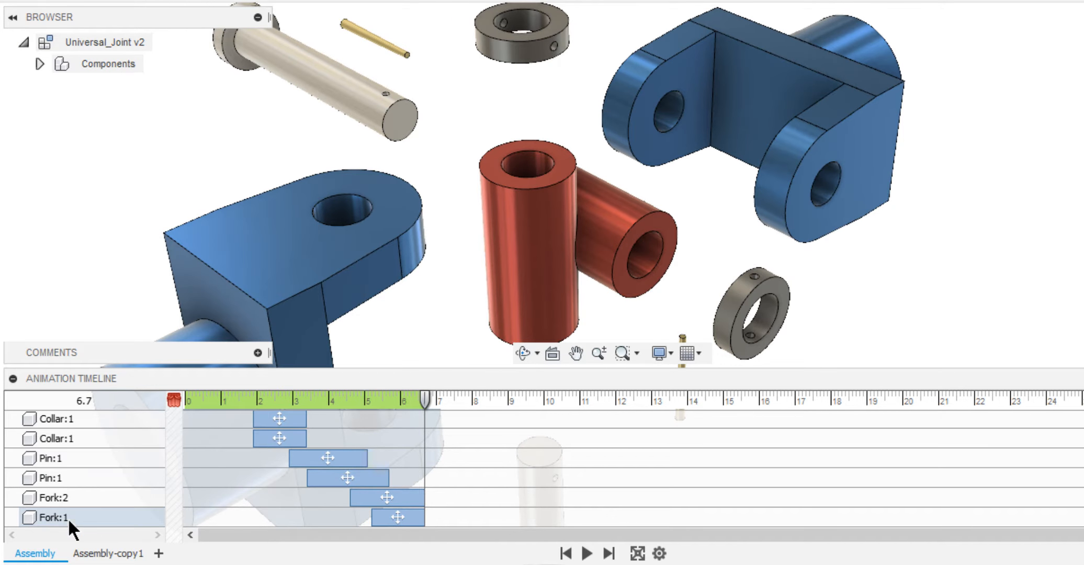
pyautogui.click(109, 554)
pyautogui.rightClick(116, 558)
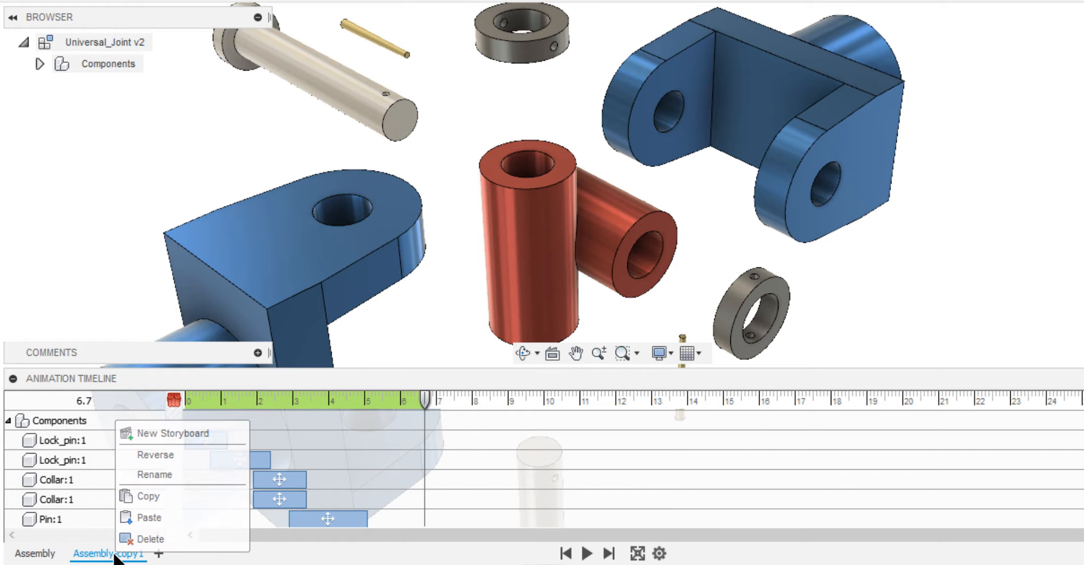
pyautogui.click(146, 455)
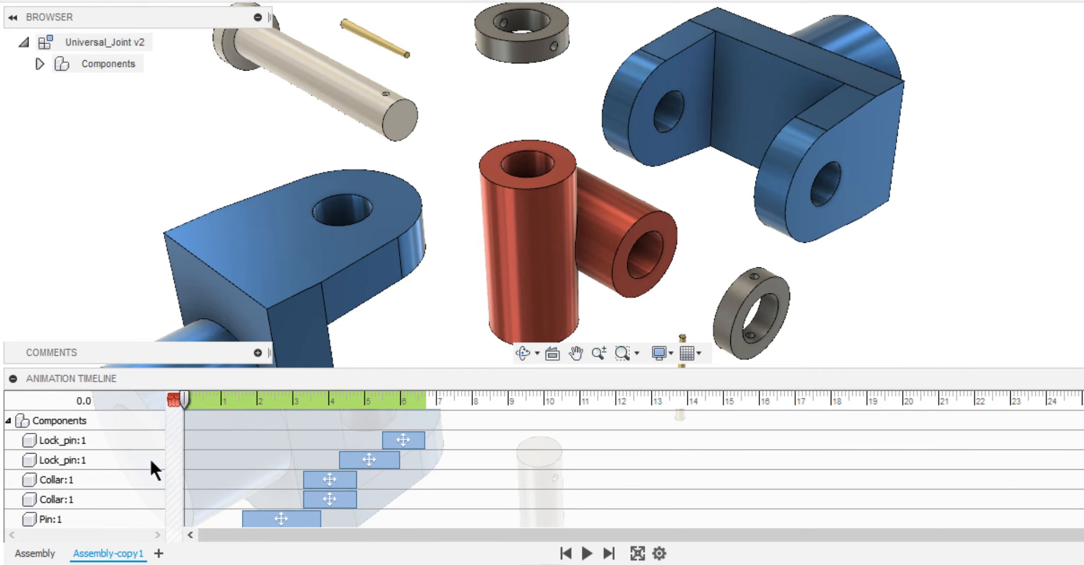
# Play the reversed storyboard copy with the timeline collapsed, and expand the timeline again.
pyautogui.click(587, 553)
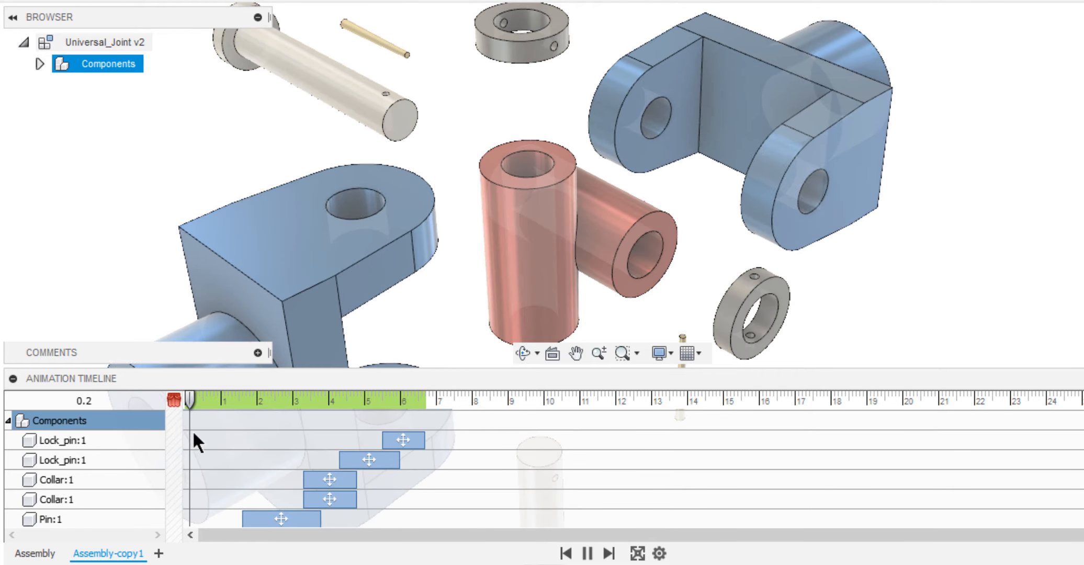
pyautogui.click(12, 378)
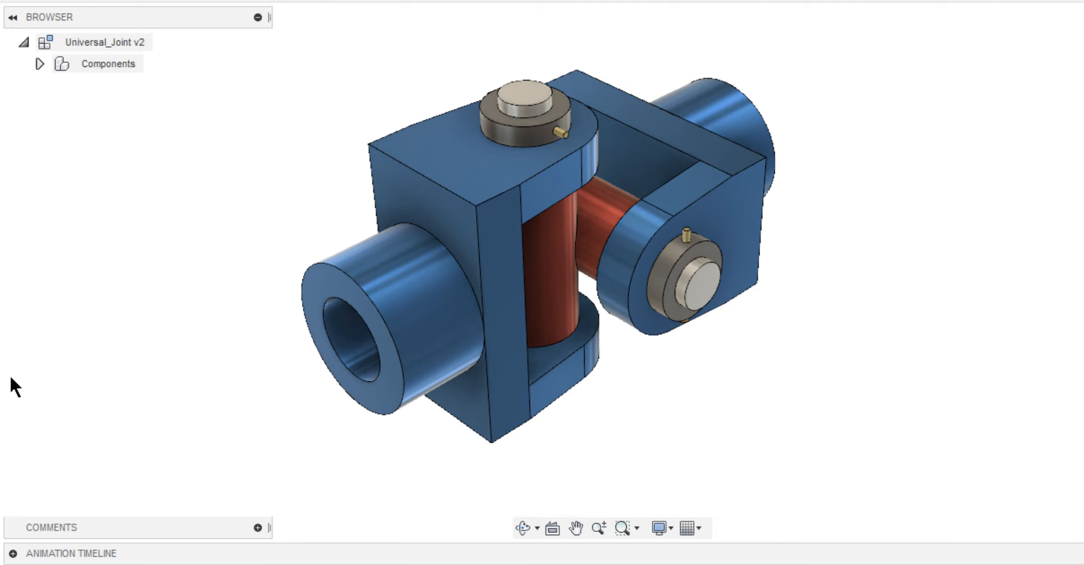
pyautogui.click(13, 553)
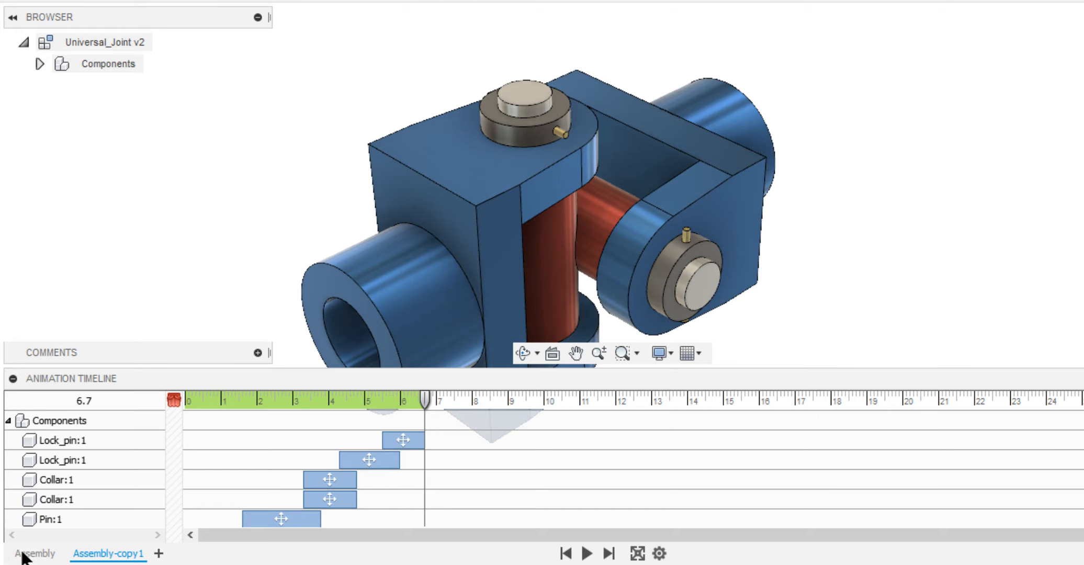
# Rename the reversed storyboard copy as Disassembly and collapse the animation timeline.
pyautogui.rightClick(107, 555)
pyautogui.click(137, 474)
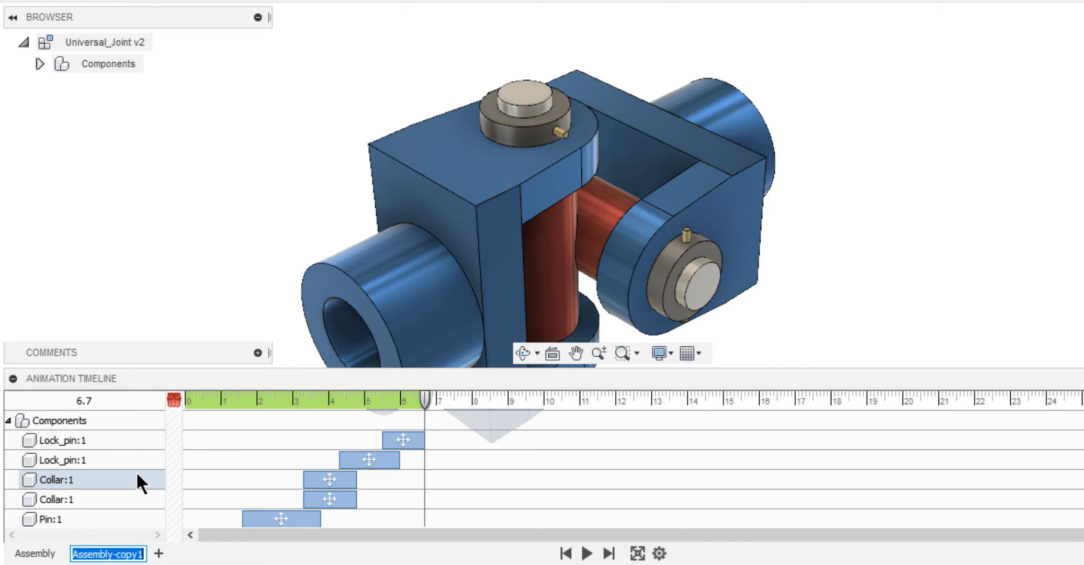
pyautogui.write('Disassembly')
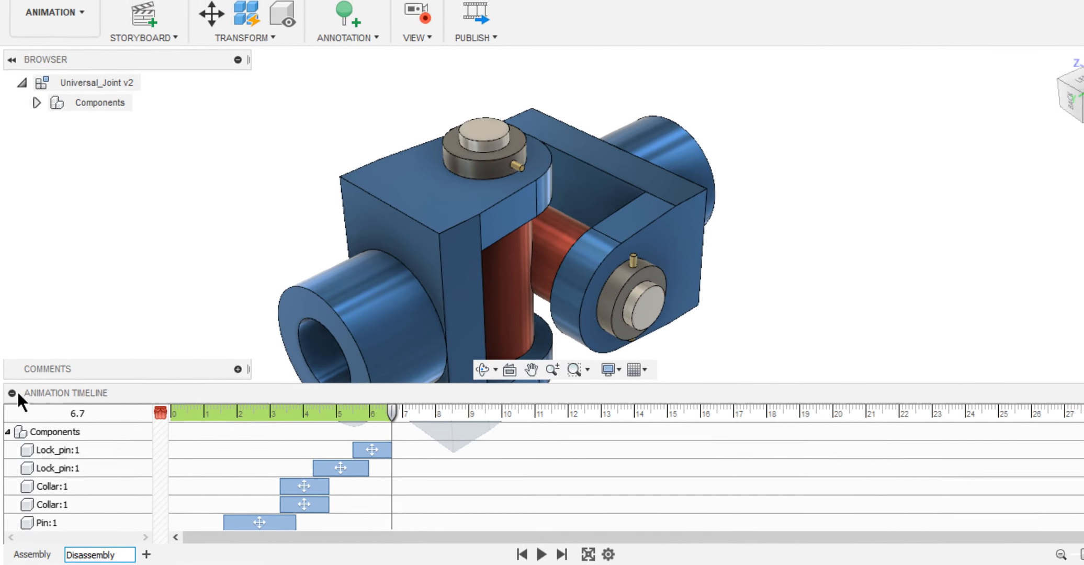
pyautogui.click(13, 378)
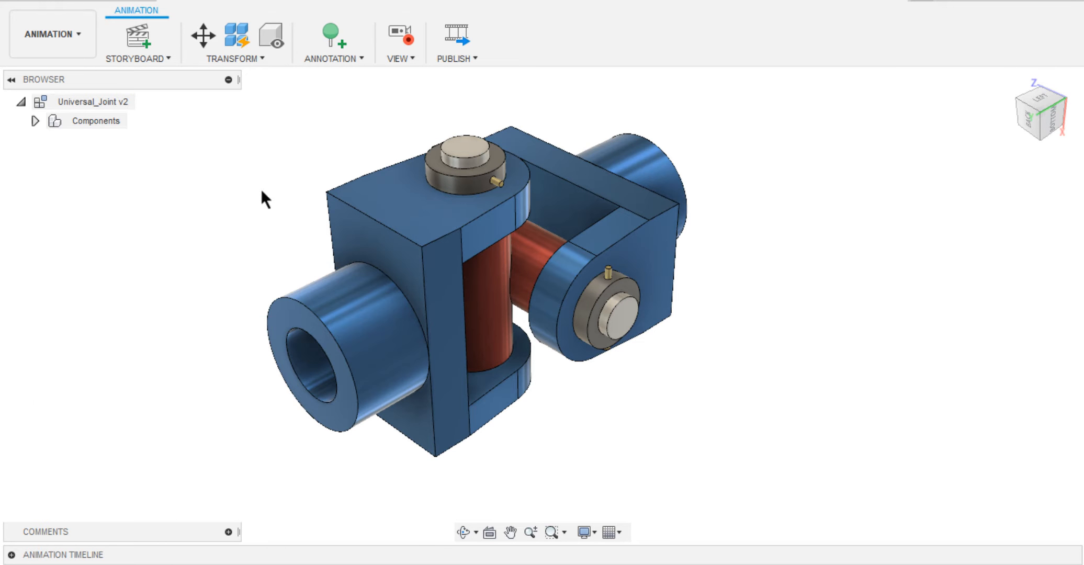
# Start publishing the current storyboard as a video at the current document window size.
pyautogui.click(453, 38)
pyautogui.click(572, 185)
pyautogui.click(566, 206)
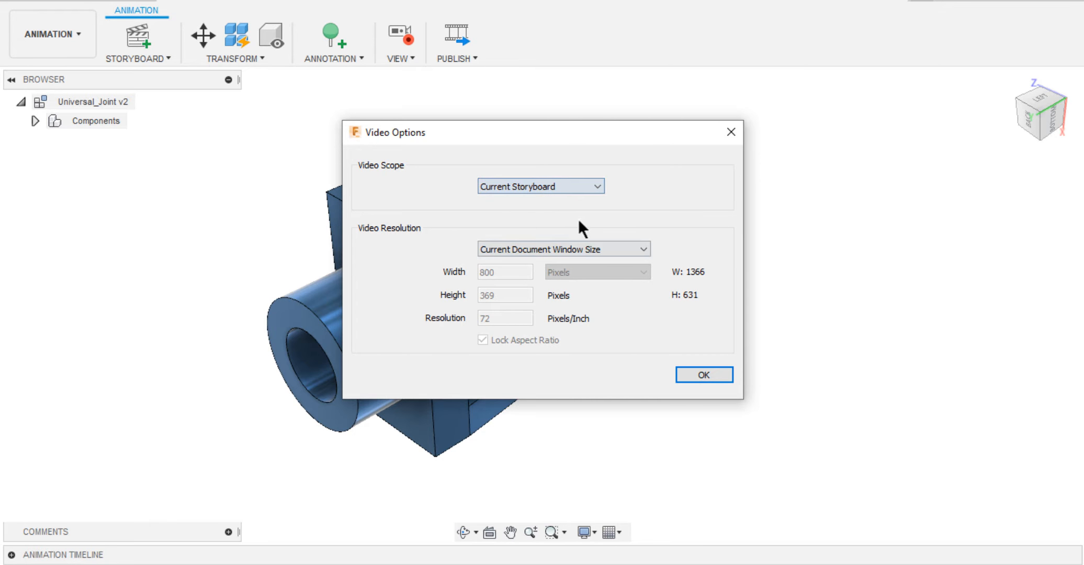
pyautogui.click(705, 375)
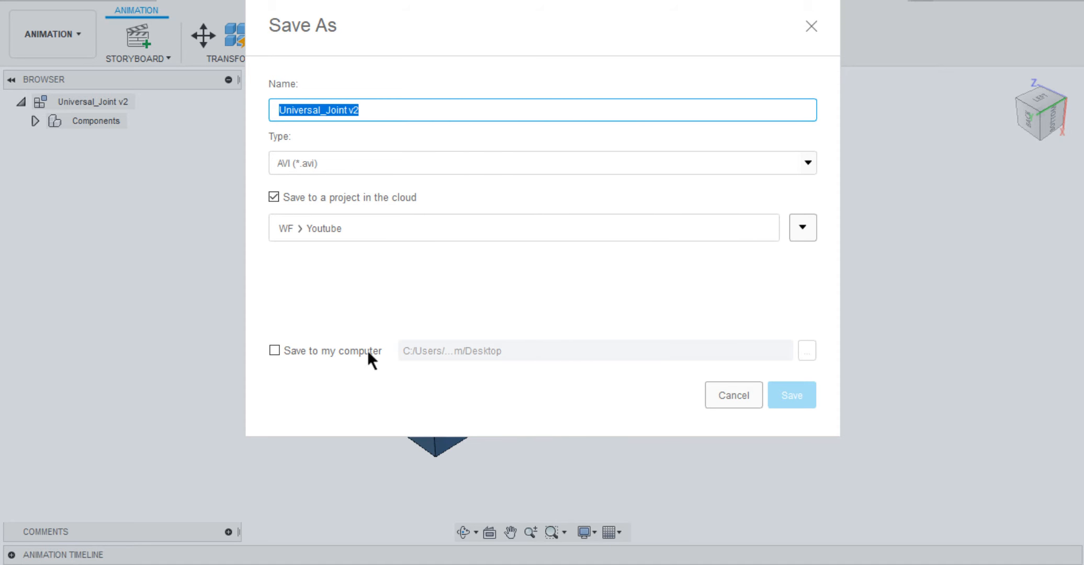
# Enable saving the Universal_Joint v2 AVI video to the computer as well as the cloud project, and choose its local destination.
pyautogui.click(271, 351)
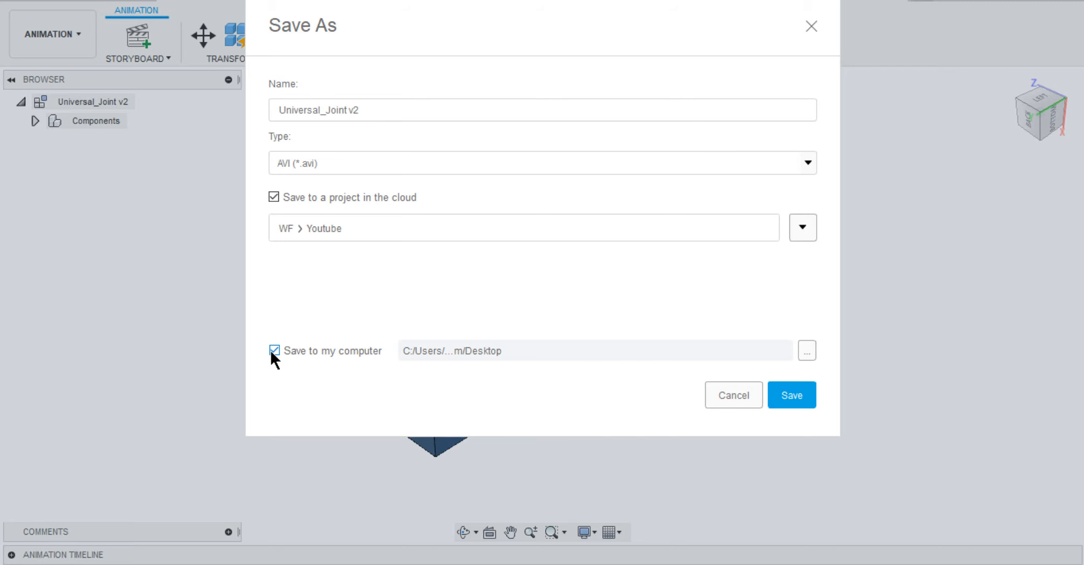
pyautogui.click(808, 351)
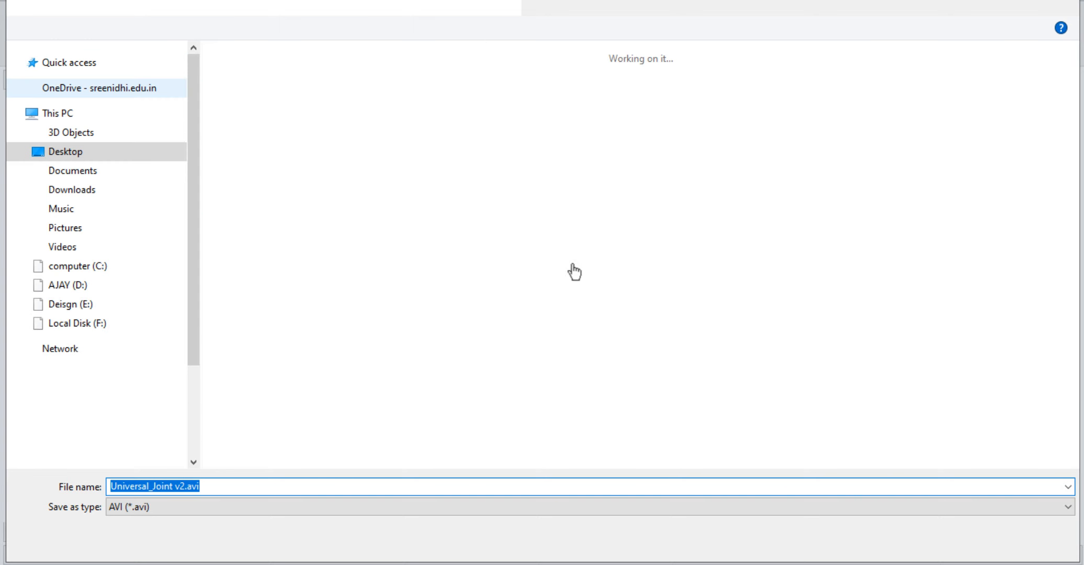
pyautogui.click(83, 86)
pyautogui.press('Return')
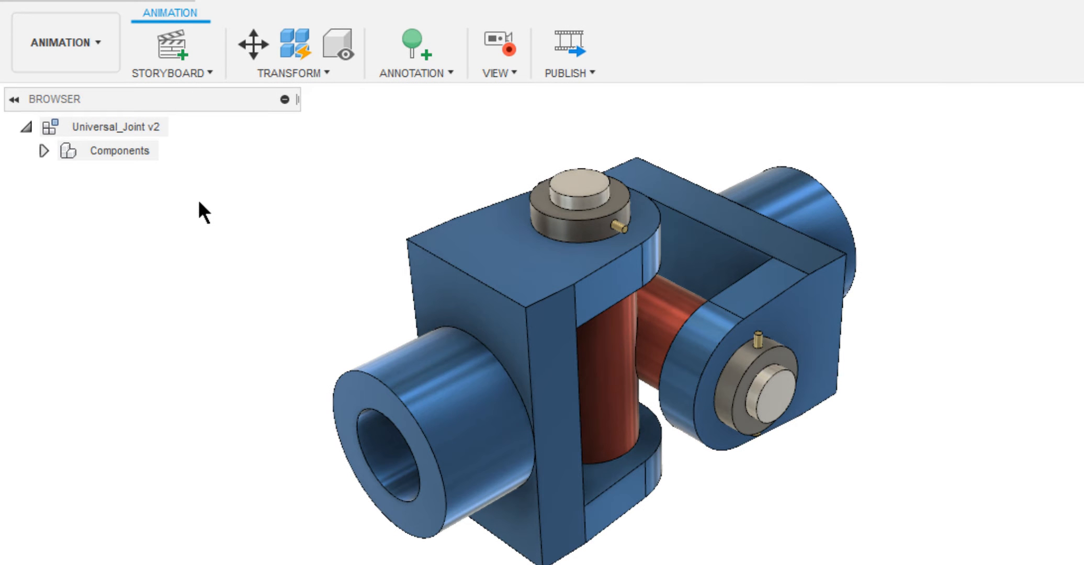
# Switch to the Render workspace, expand the rendering gallery and open the finished universal joint render.
pyautogui.click(94, 60)
pyautogui.click(84, 121)
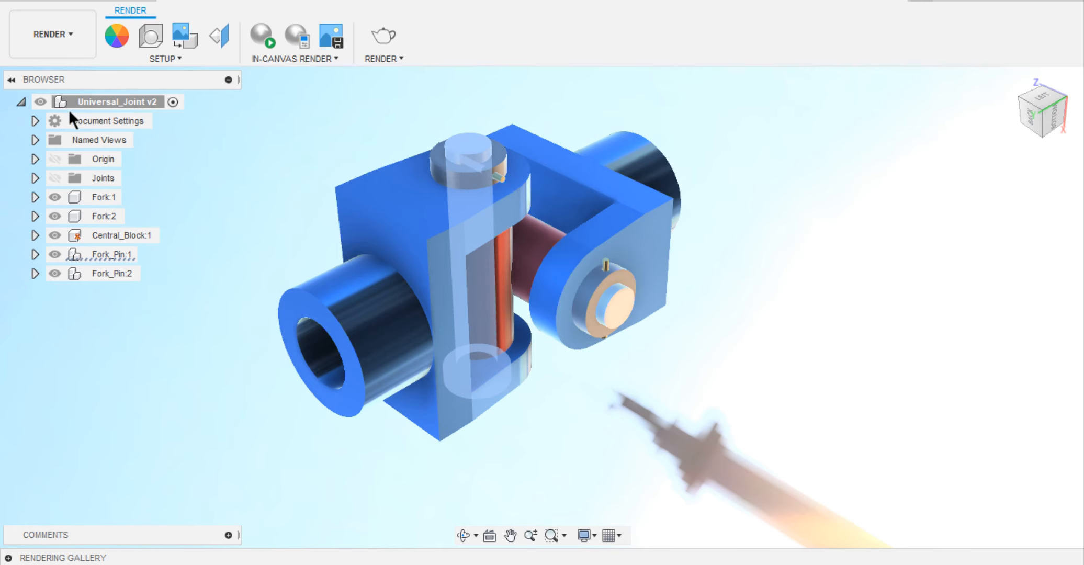
pyautogui.click(8, 558)
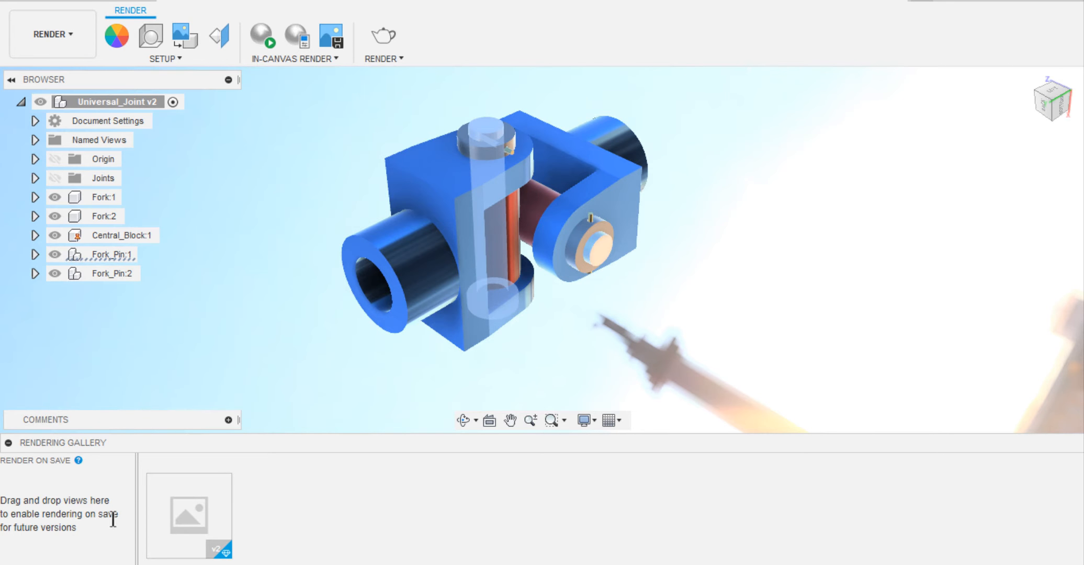
pyautogui.moveTo(167, 515)
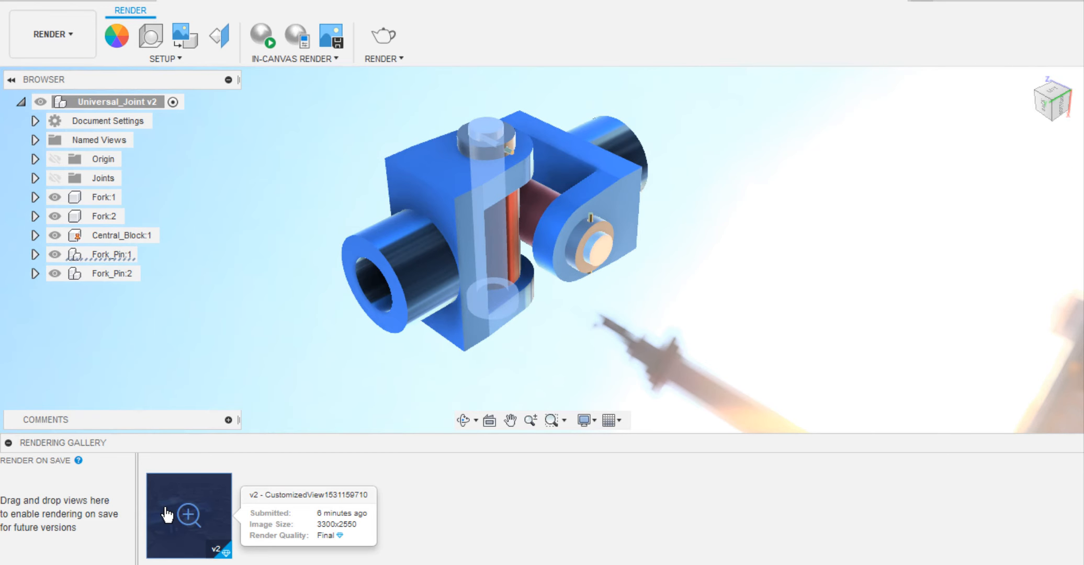
pyautogui.doubleClick(203, 490)
# Download the rendered universal joint image to the computer as a PNG file and close the render preview.
pyautogui.click(365, 57)
pyautogui.click(435, 84)
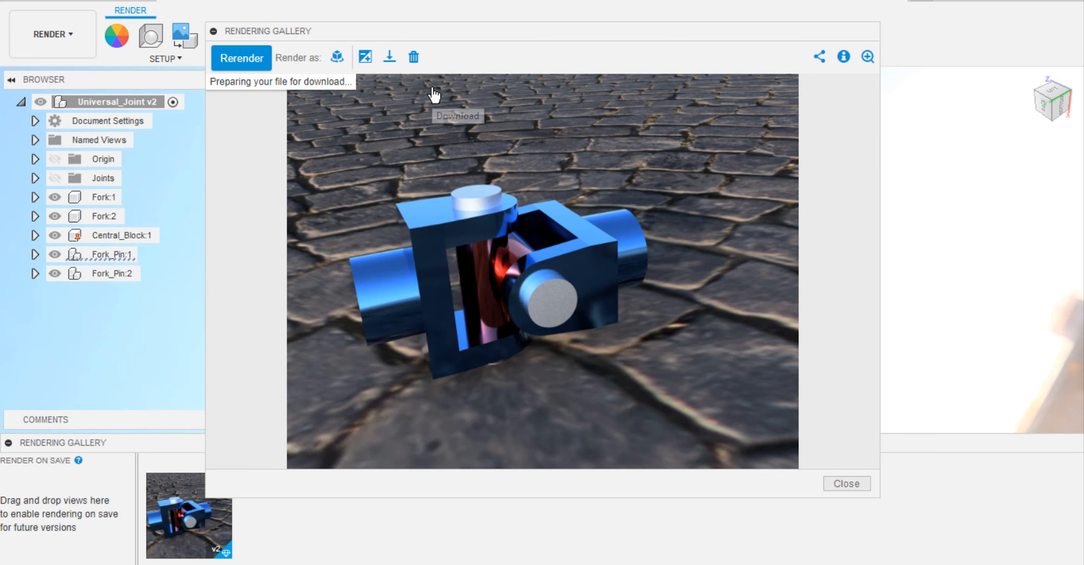
pyautogui.scroll(3, 314, 164)
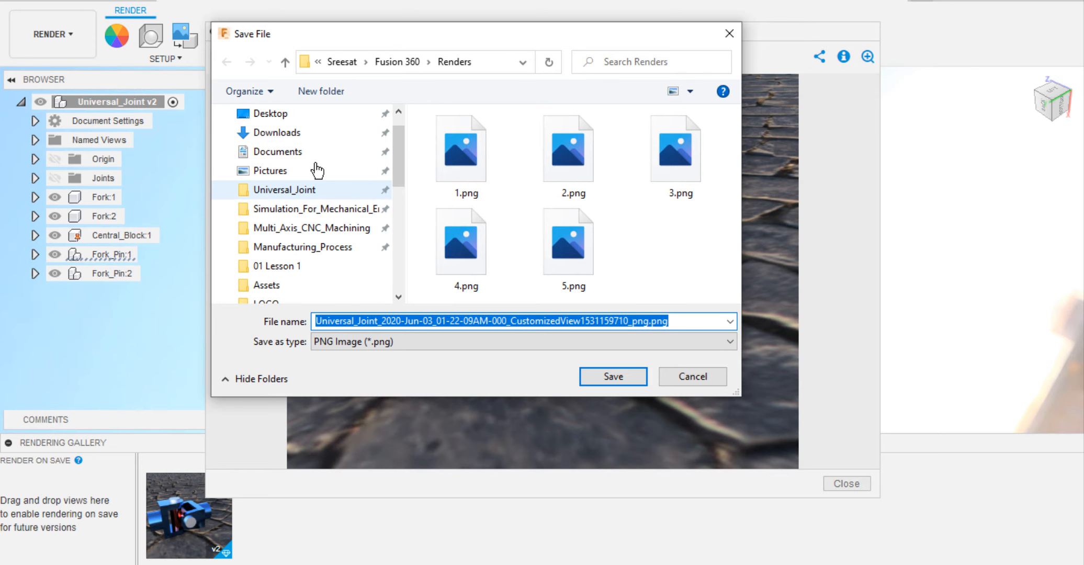
pyautogui.click(303, 142)
pyautogui.click(620, 376)
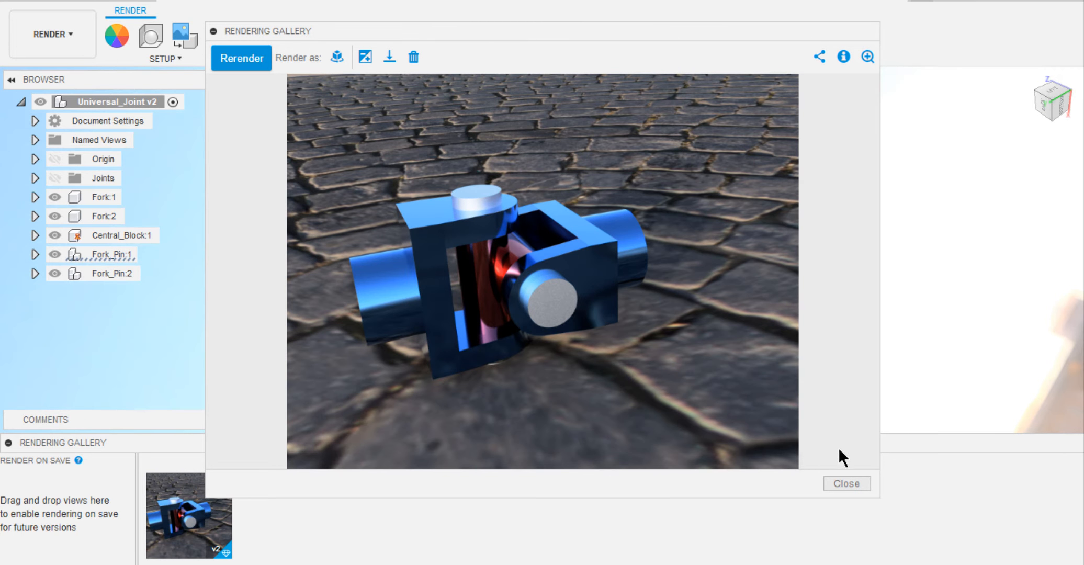
pyautogui.click(845, 484)
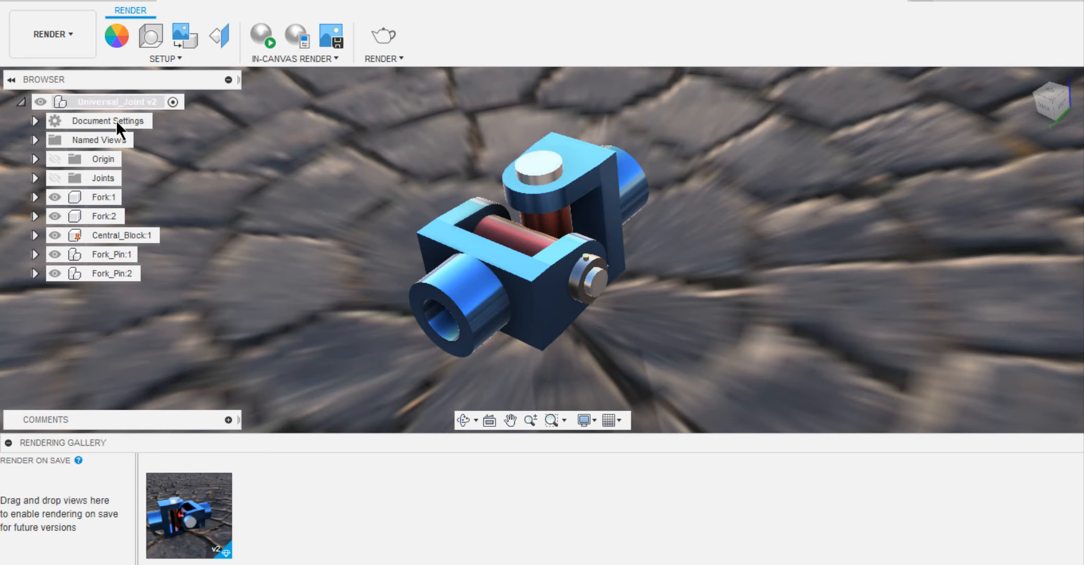
# Start a new drawing from the design with the full assembly, and choose Sample1 from the 10 TIps 2020 folder as its template.
pyautogui.click(52, 43)
pyautogui.moveTo(54, 201)
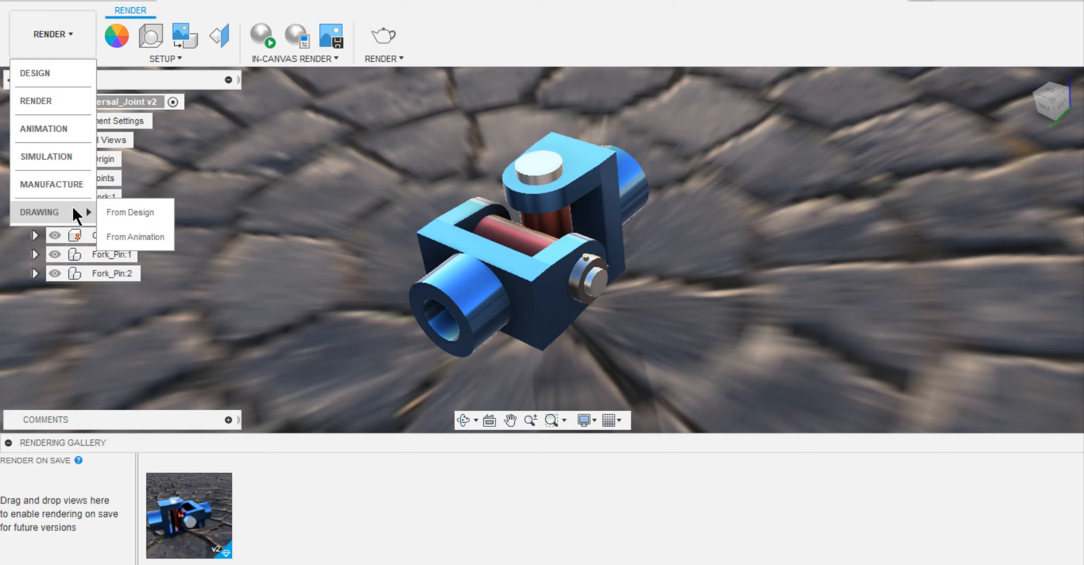
pyautogui.click(117, 211)
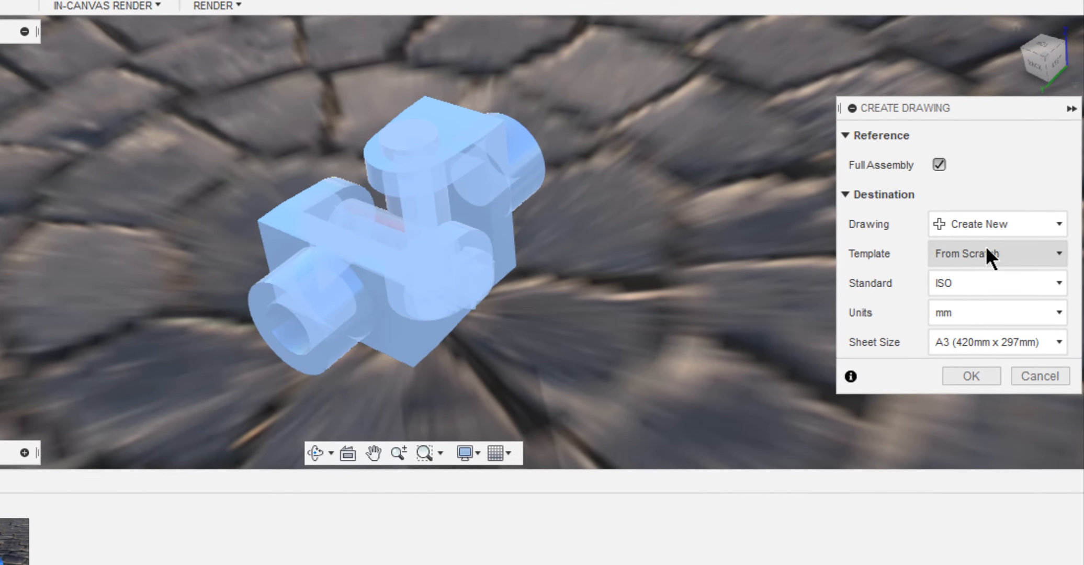
pyautogui.click(986, 250)
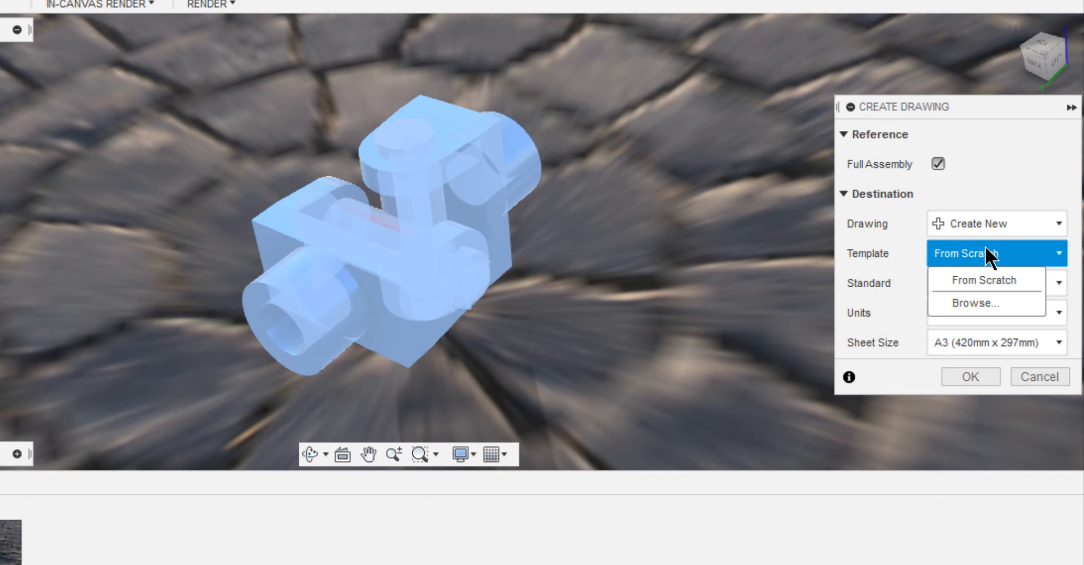
pyautogui.click(992, 301)
pyautogui.doubleClick(405, 184)
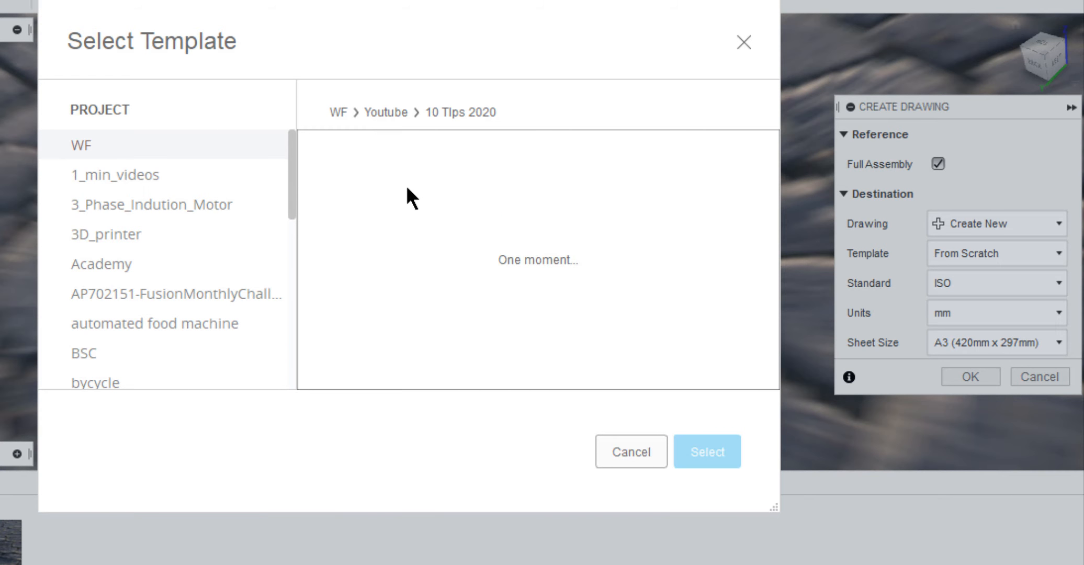
pyautogui.click(409, 184)
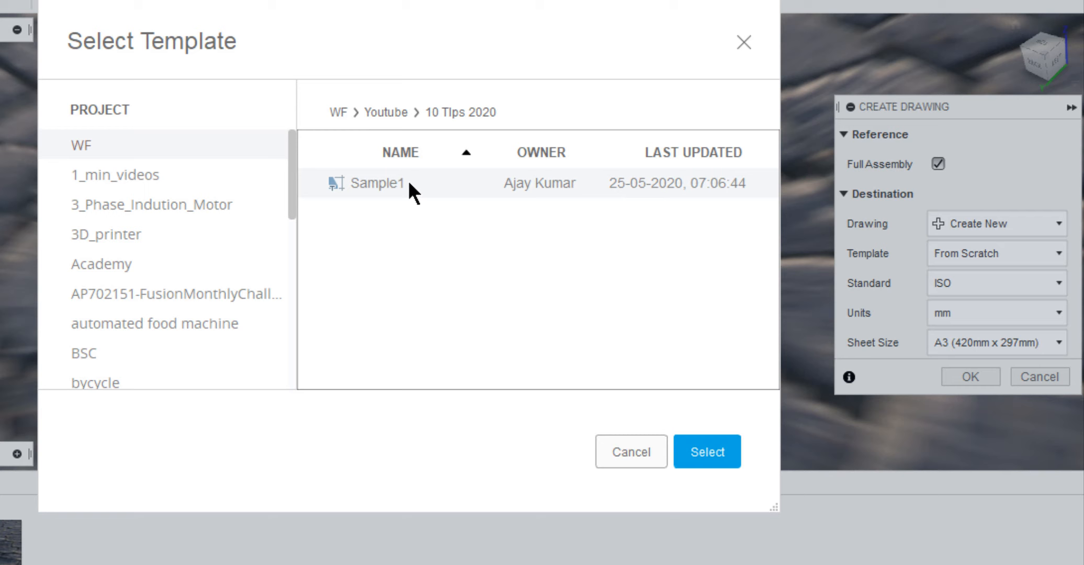
# Load the Sample1 template and create the full-assembly drawing from it.
pyautogui.doubleClick(408, 181)
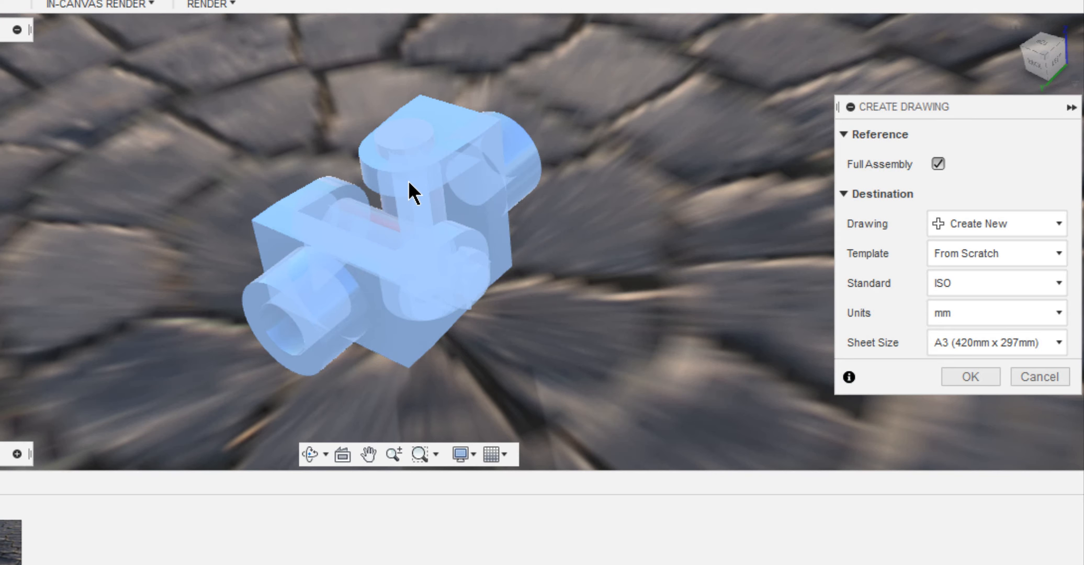
pyautogui.click(969, 376)
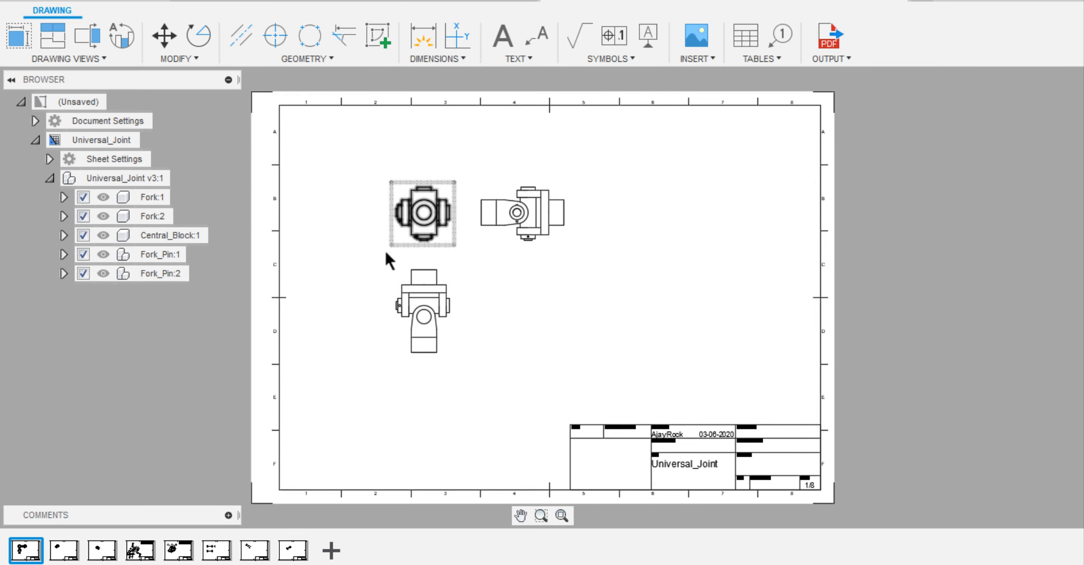
# Set the scale of the front base view on the first sheet to 1:1.
pyautogui.scroll(3, 443, 262)
pyautogui.doubleClick(433, 222)
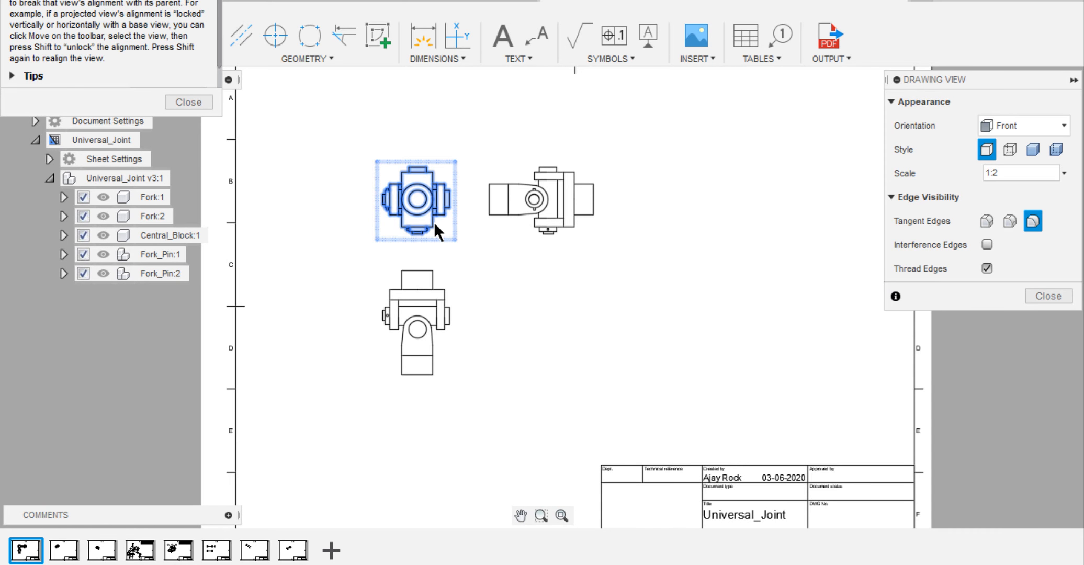
pyautogui.click(1064, 173)
pyautogui.click(1020, 72)
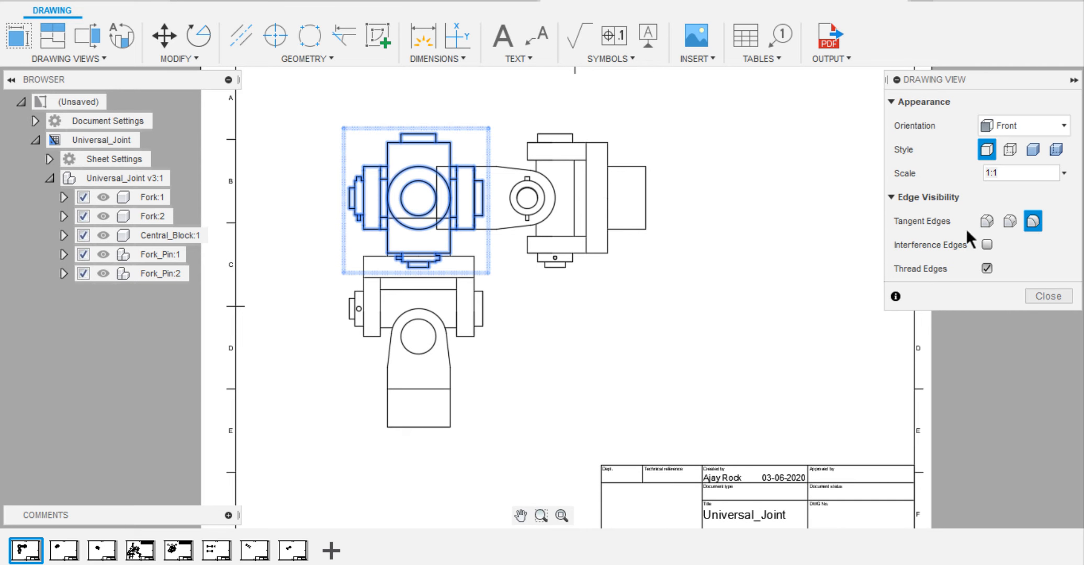
pyautogui.click(1050, 297)
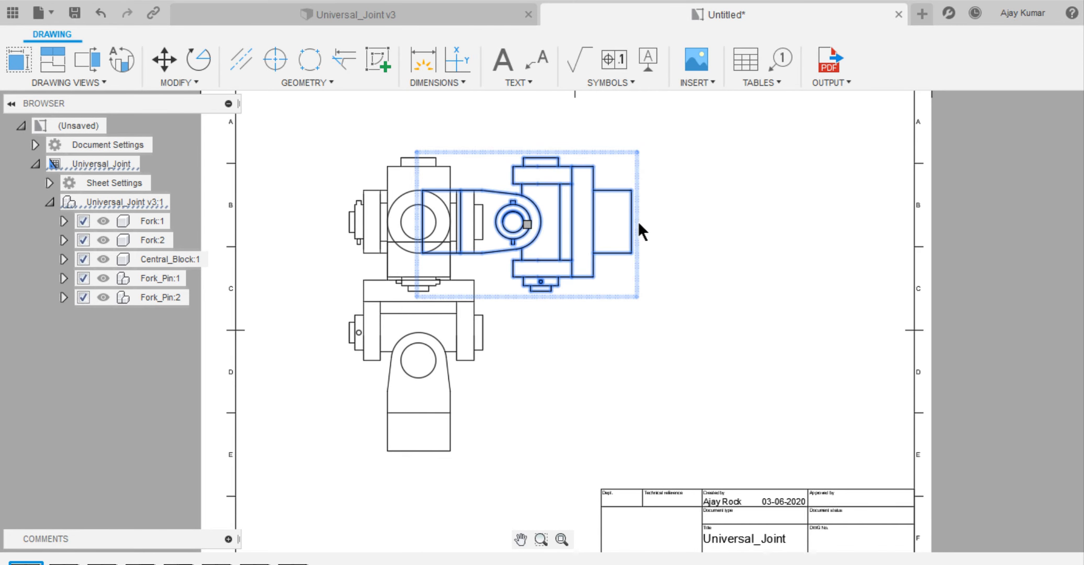
# Move the projected side view and the lower projected view away from the front view so that no views overlap.
pyautogui.moveTo(523, 221); pyautogui.dragTo(620, 224)
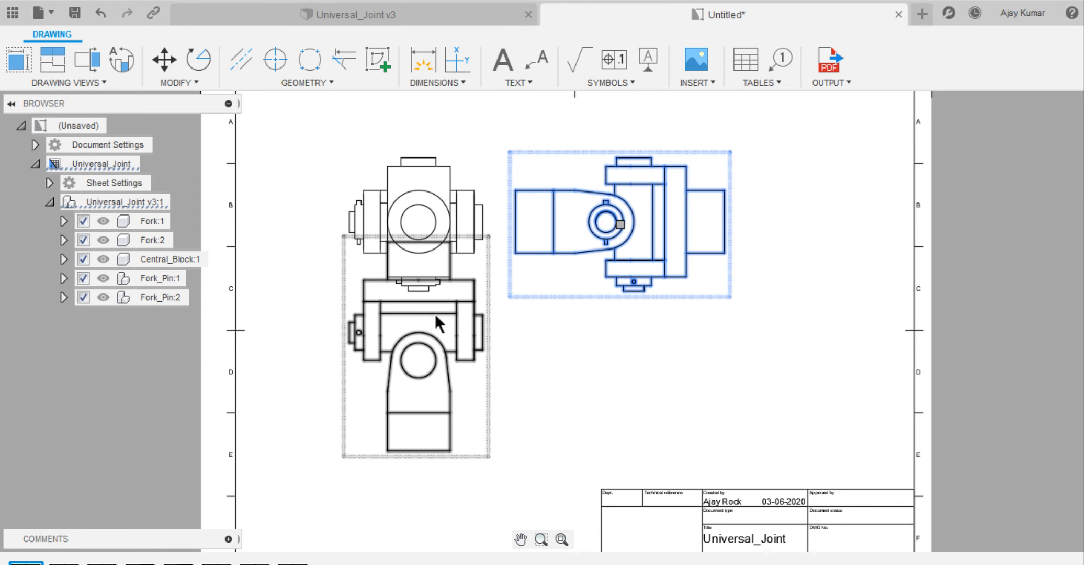
pyautogui.moveTo(412, 344); pyautogui.dragTo(414, 415)
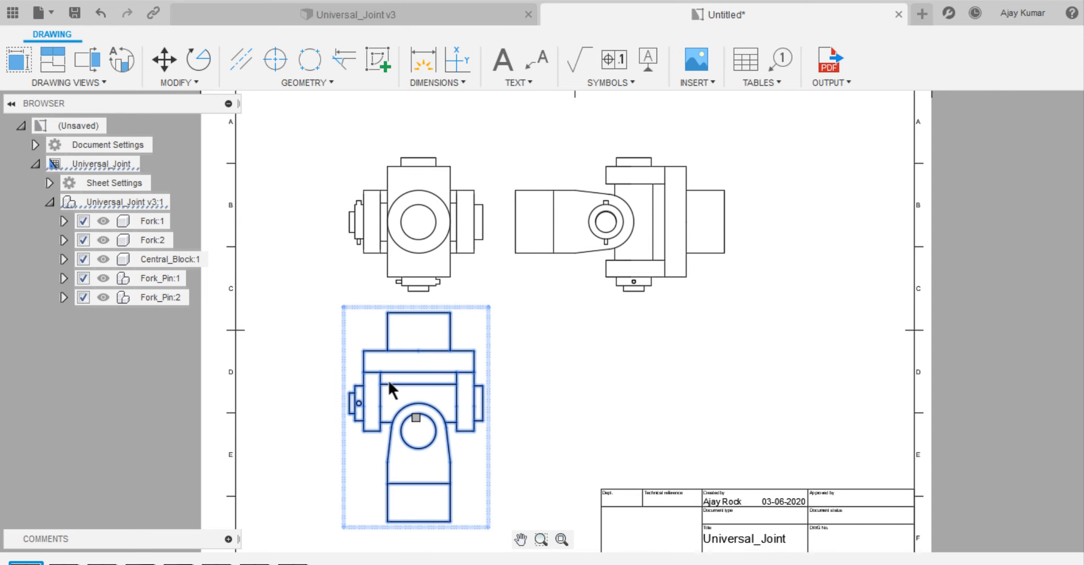
pyautogui.scroll(-2, 315, 247)
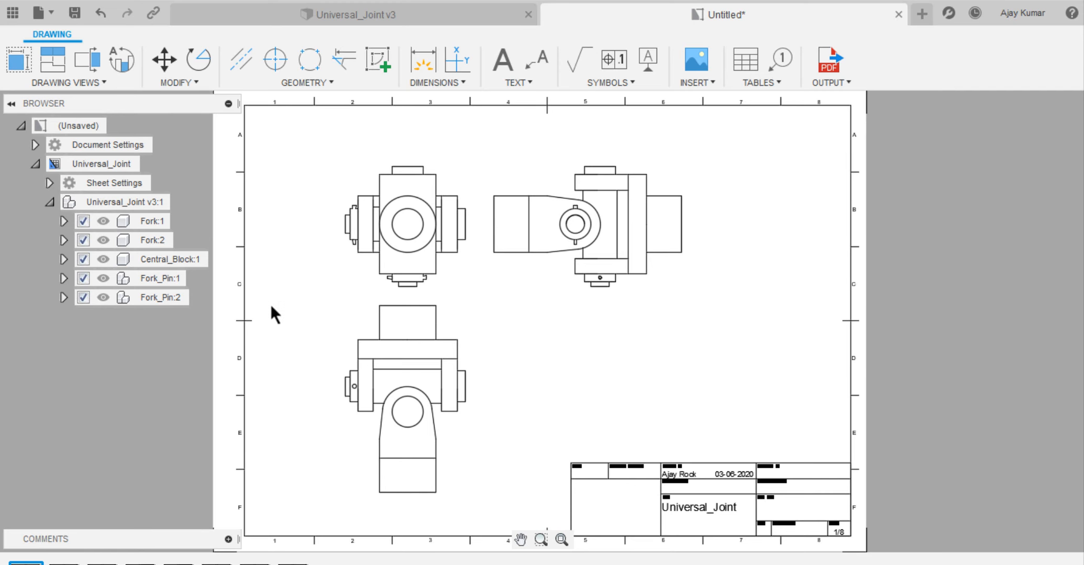
# Review the isometric and exploded Assembly sheets, and compare them with the design's Assembly animation storyboard before returning to the drawing.
pyautogui.click(64, 561)
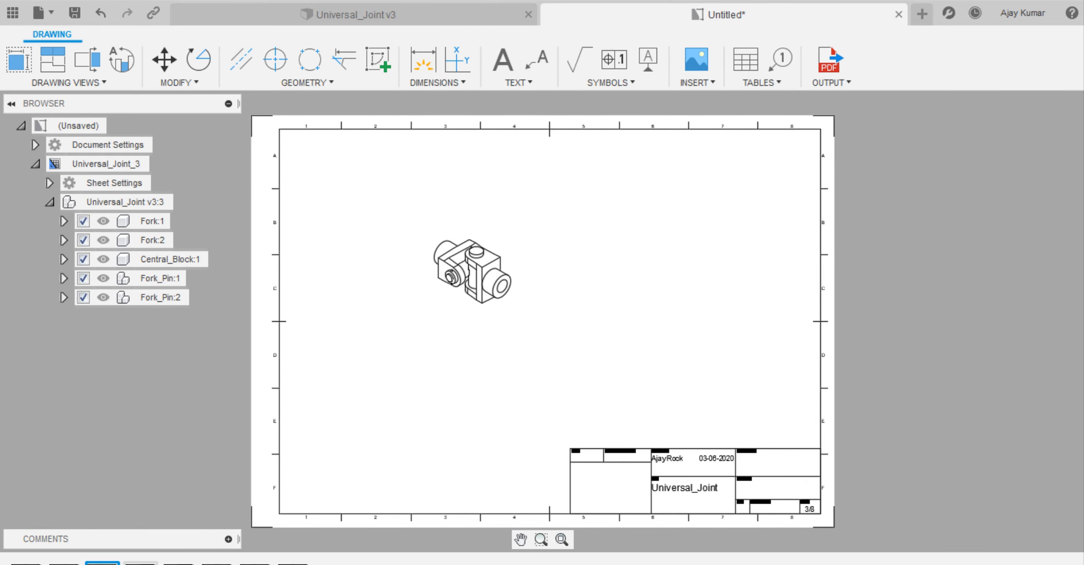
pyautogui.click(140, 562)
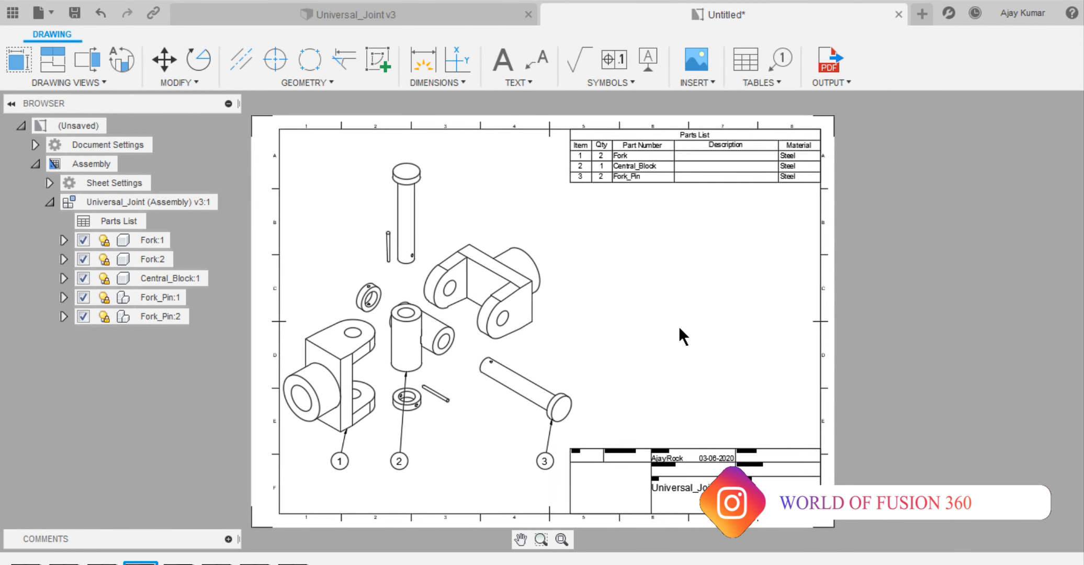
pyautogui.click(458, 14)
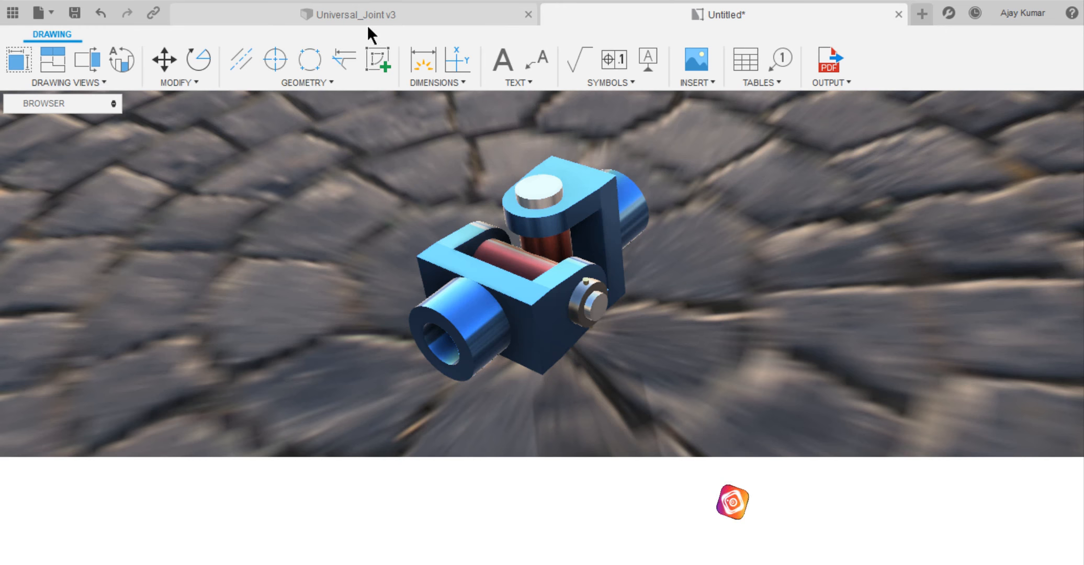
pyautogui.click(51, 61)
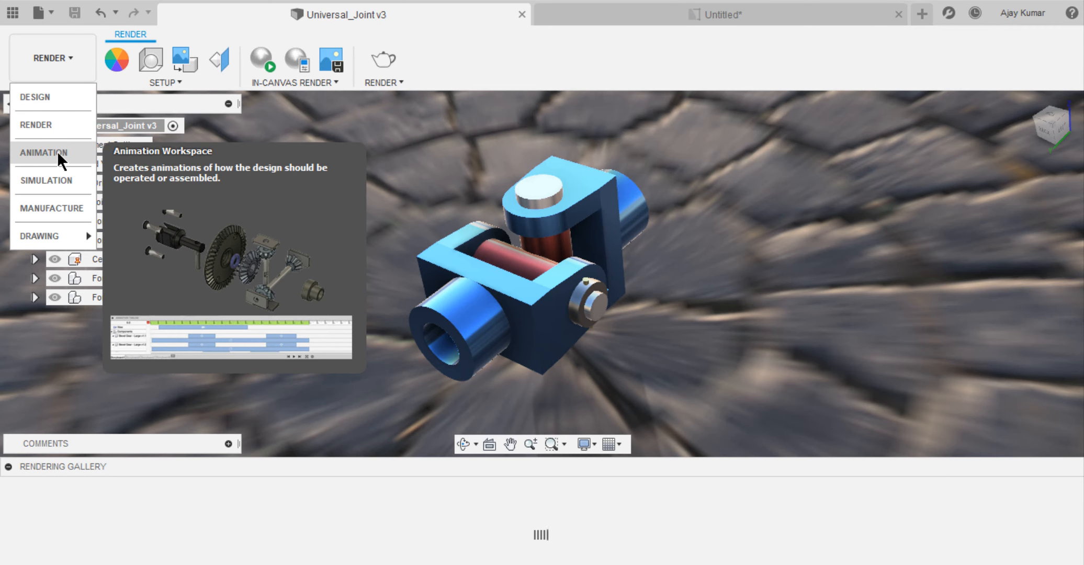
pyautogui.click(57, 151)
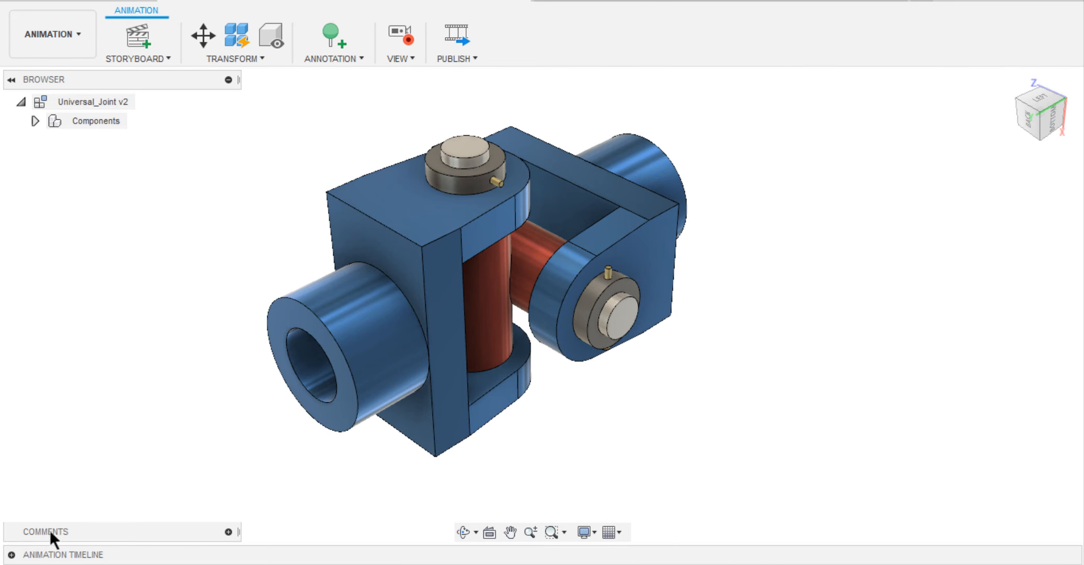
pyautogui.click(11, 555)
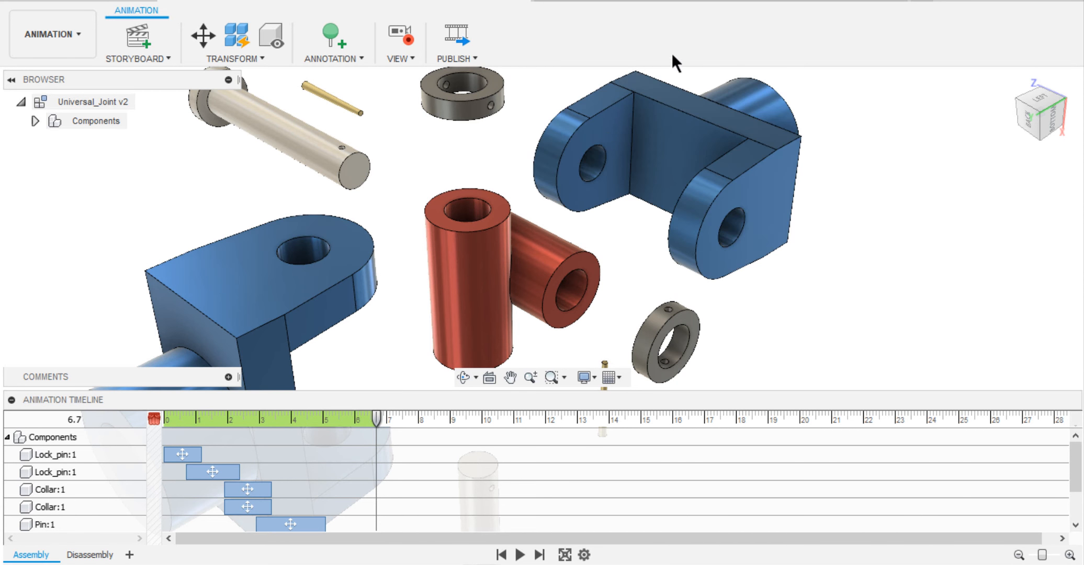
pyautogui.click(723, 3)
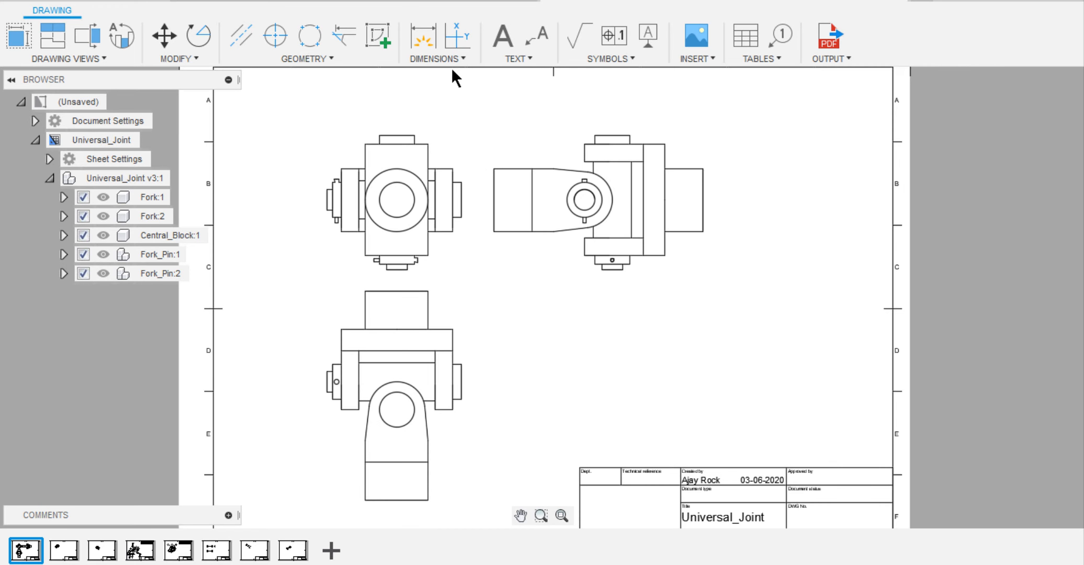
# On the first sheet, dimension the pin head's width in the front view and the fork hub's height in the side view.
pyautogui.click(425, 40)
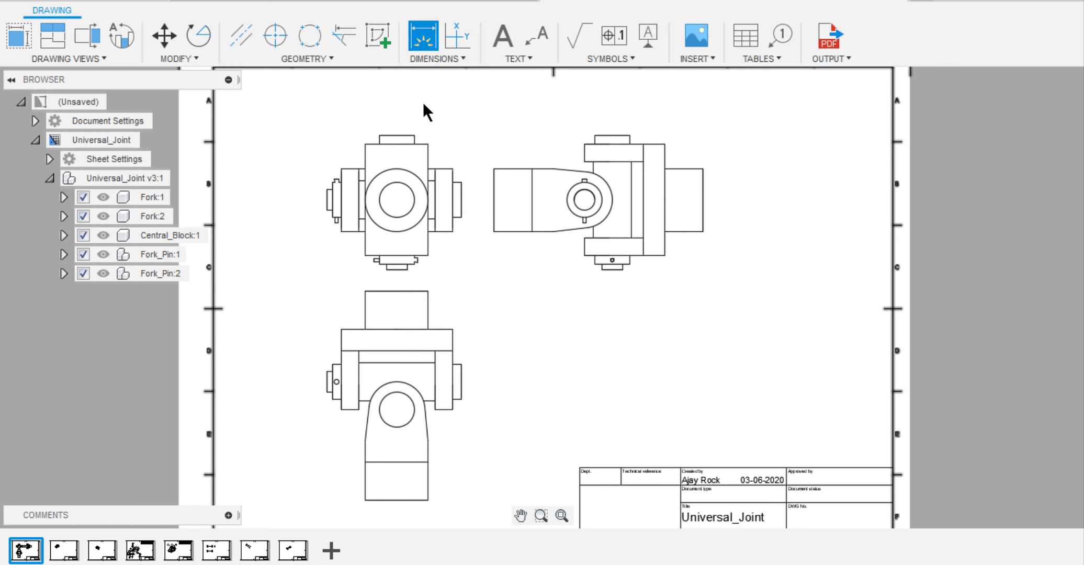
pyautogui.click(389, 136)
pyautogui.click(400, 111)
pyautogui.scroll(2, 461, 164)
pyautogui.click(506, 170)
pyautogui.click(507, 258)
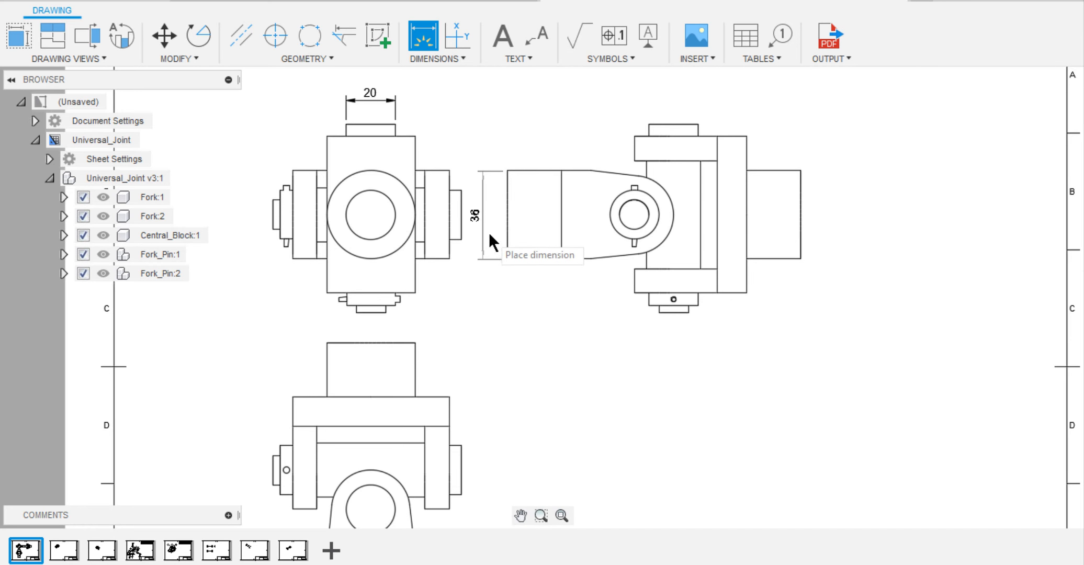
pyautogui.click(487, 232)
# Dimension the thickness of the fork's vertical base plate above the side view.
pyautogui.click(746, 136)
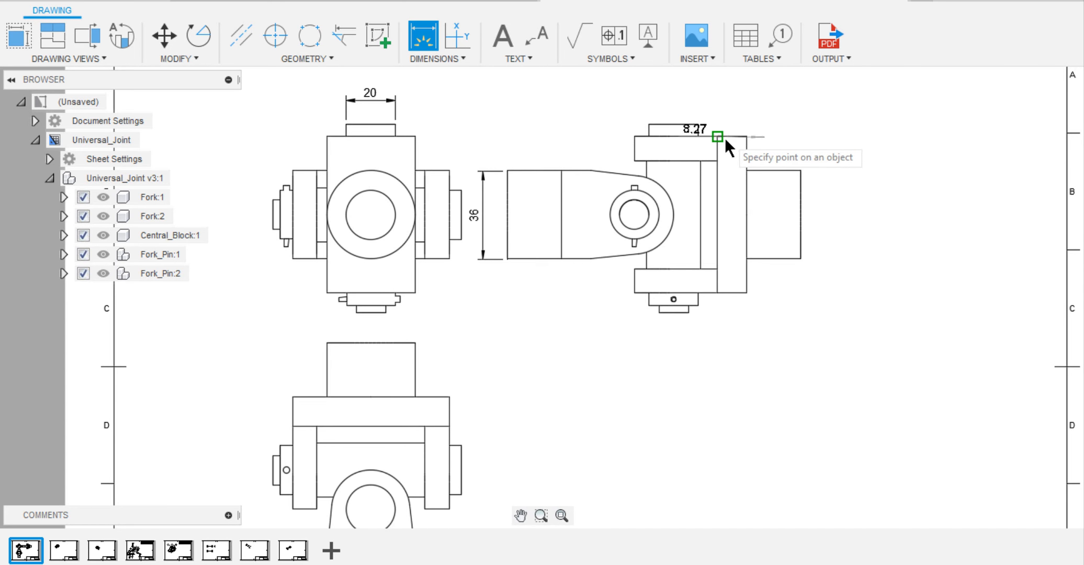
pyautogui.click(718, 137)
pyautogui.click(728, 111)
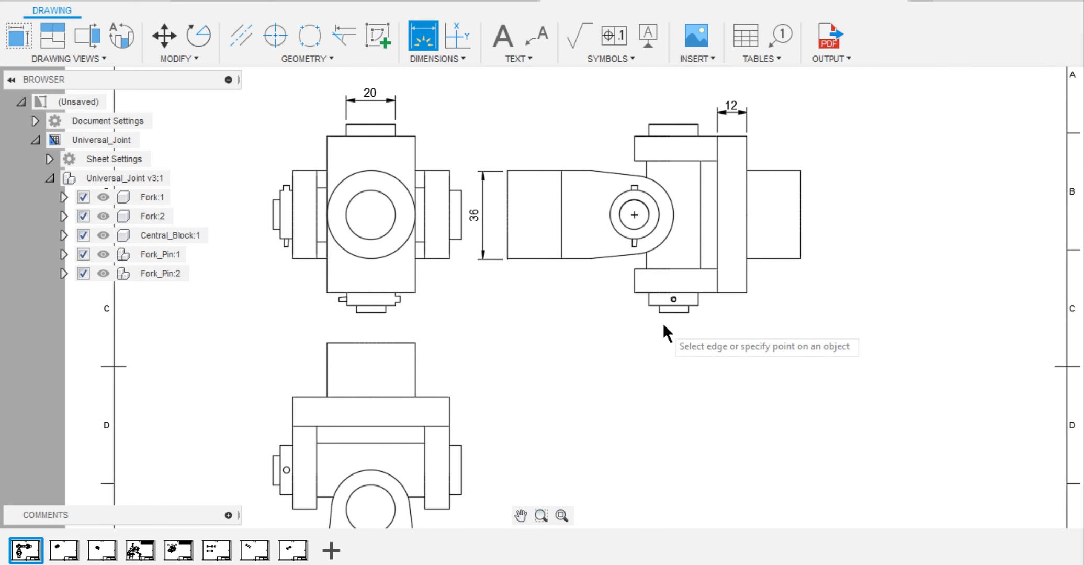
# Add a diameter dimension to the small lock pin hole in the collar of the side view.
pyautogui.scroll(2, 663, 320)
pyautogui.scroll(3, 680, 298)
pyautogui.click(680, 290)
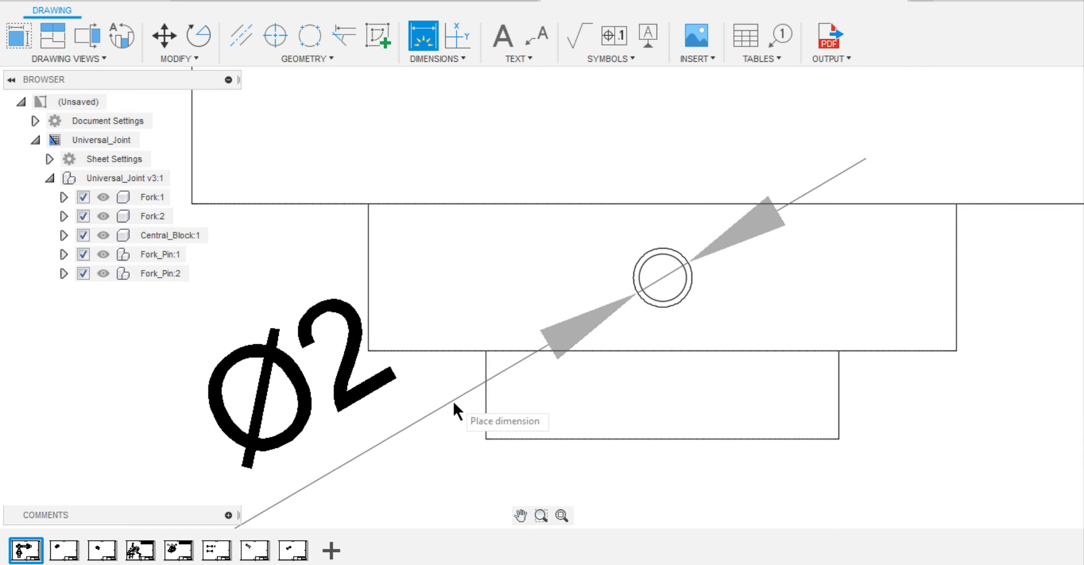
pyautogui.click(318, 426)
pyautogui.scroll(-8, 355, 361)
pyautogui.scroll(10, 481, 321)
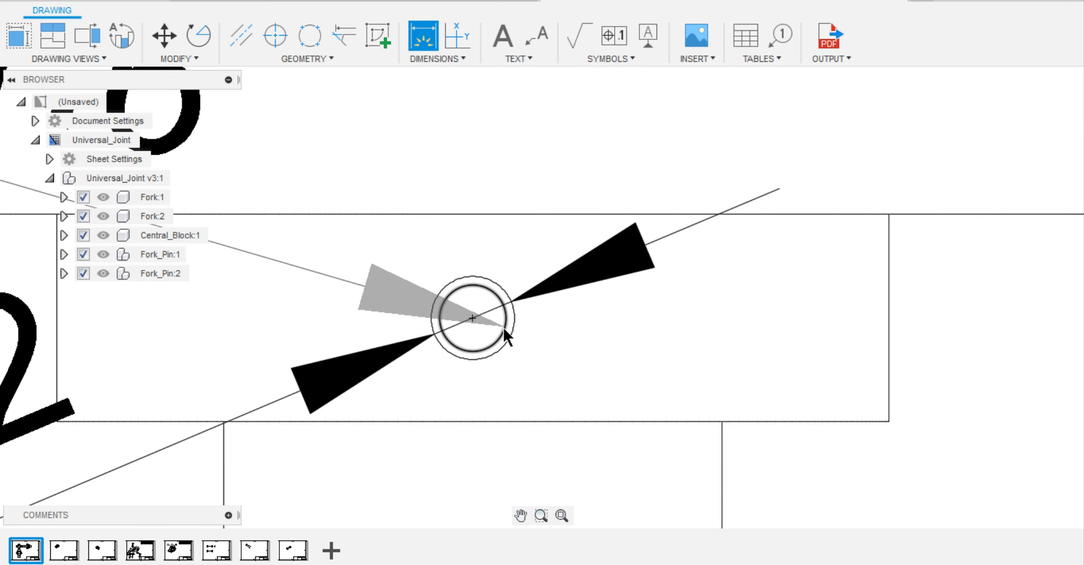
pyautogui.scroll(-3, 288, 318)
pyautogui.scroll(-8, 500, 330)
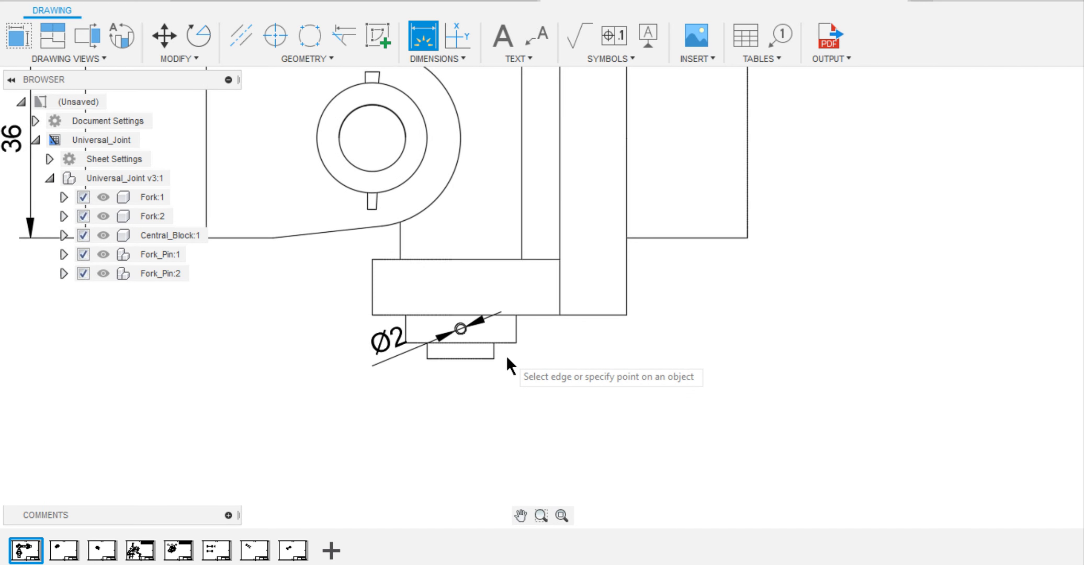
# Dimension the collar's height beneath the fork in the side view, placing the dimension beside the fork.
pyautogui.click(514, 347)
pyautogui.click(514, 326)
pyautogui.click(666, 317)
pyautogui.scroll(-5, 583, 399)
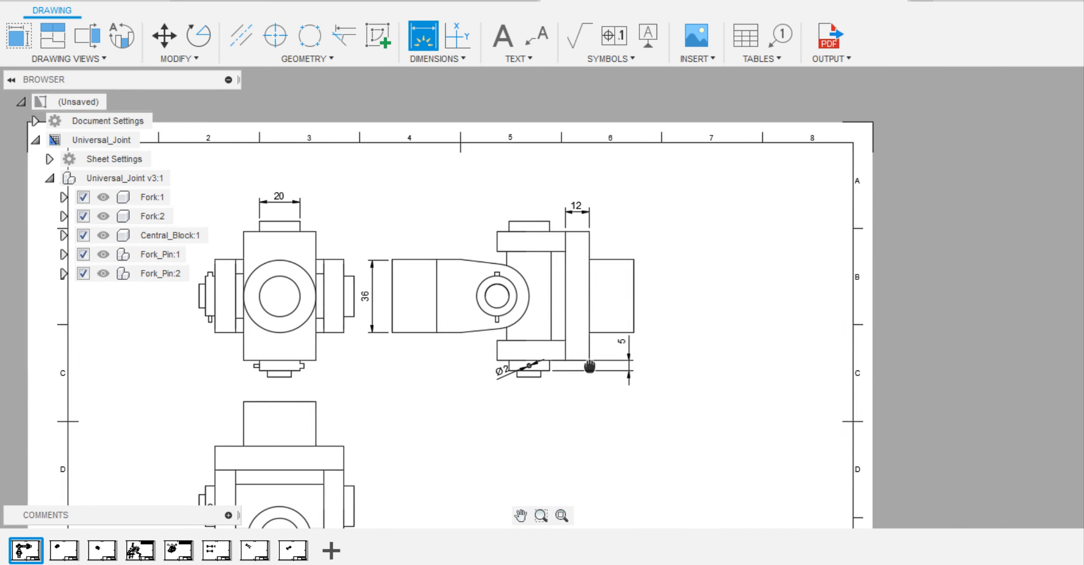
pyautogui.moveTo(590, 368); pyautogui.dragTo(678, 294, button='middle')
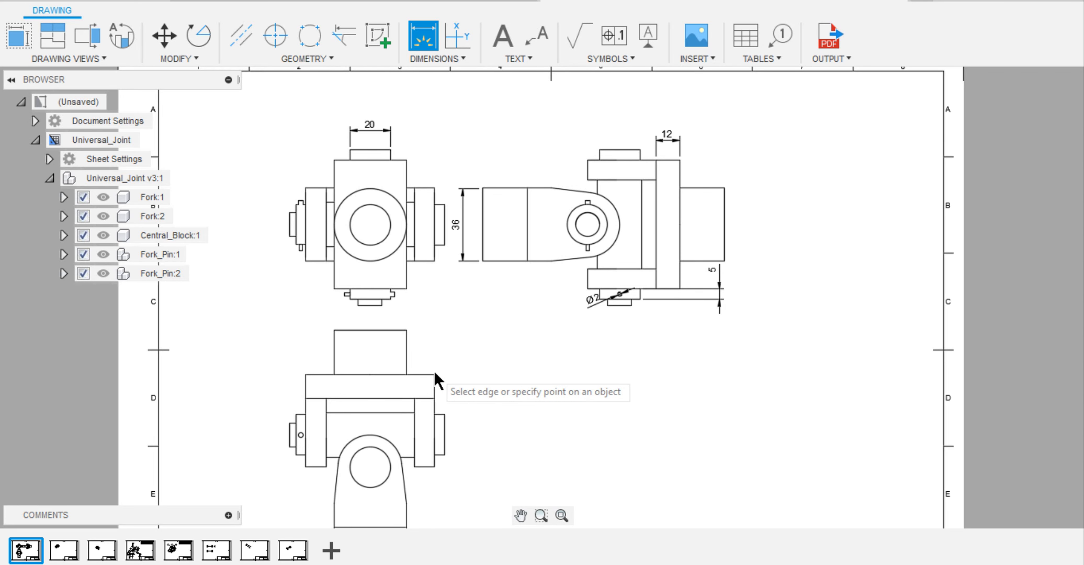
# Add a horizontal dimension for the overall pin length across the lower projected view, placed above that view.
pyautogui.click(445, 414)
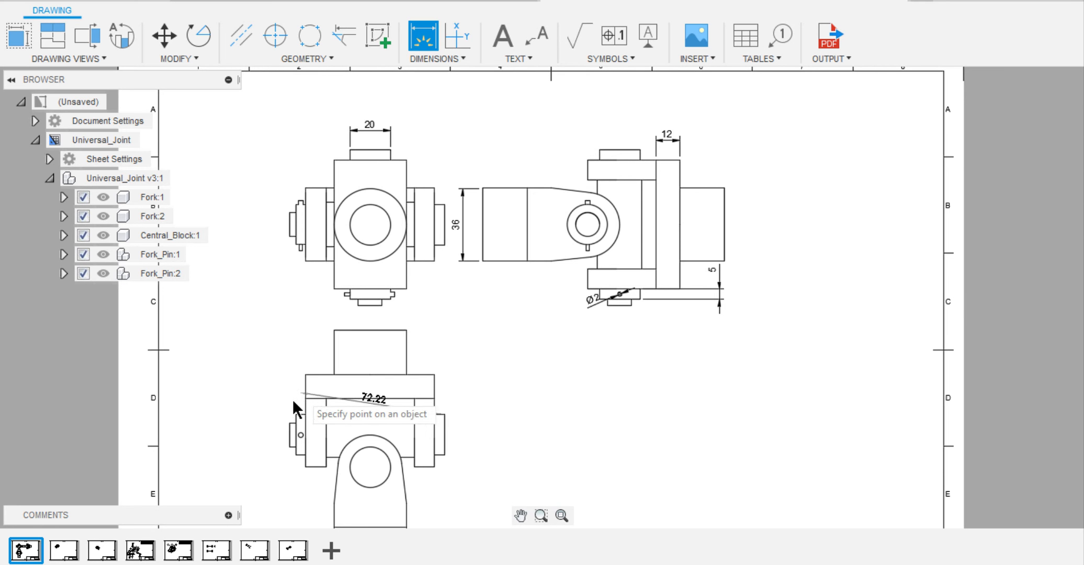
pyautogui.click(288, 419)
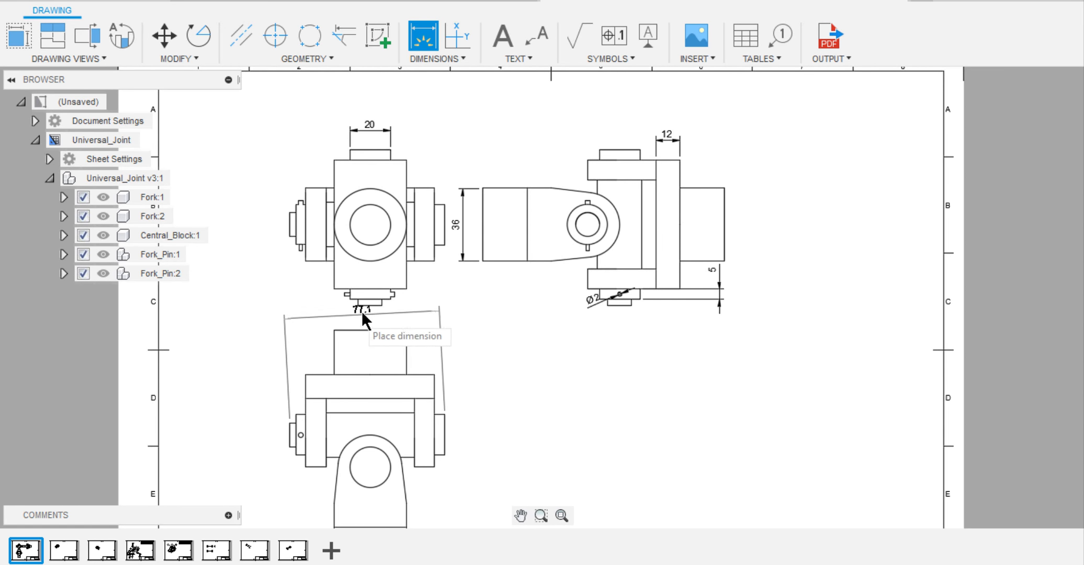
pyautogui.rightClick(375, 316)
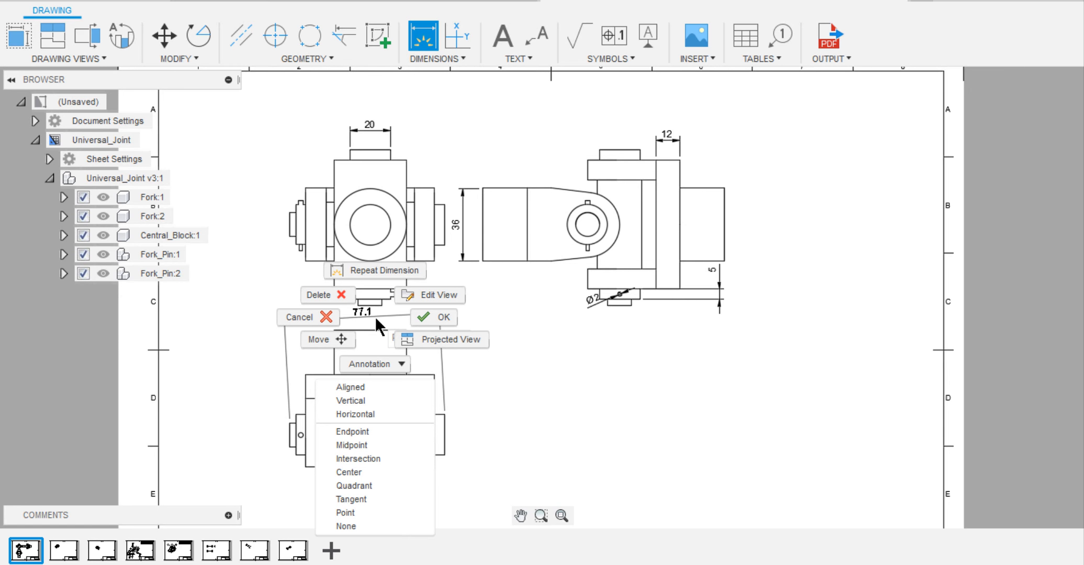
pyautogui.click(362, 411)
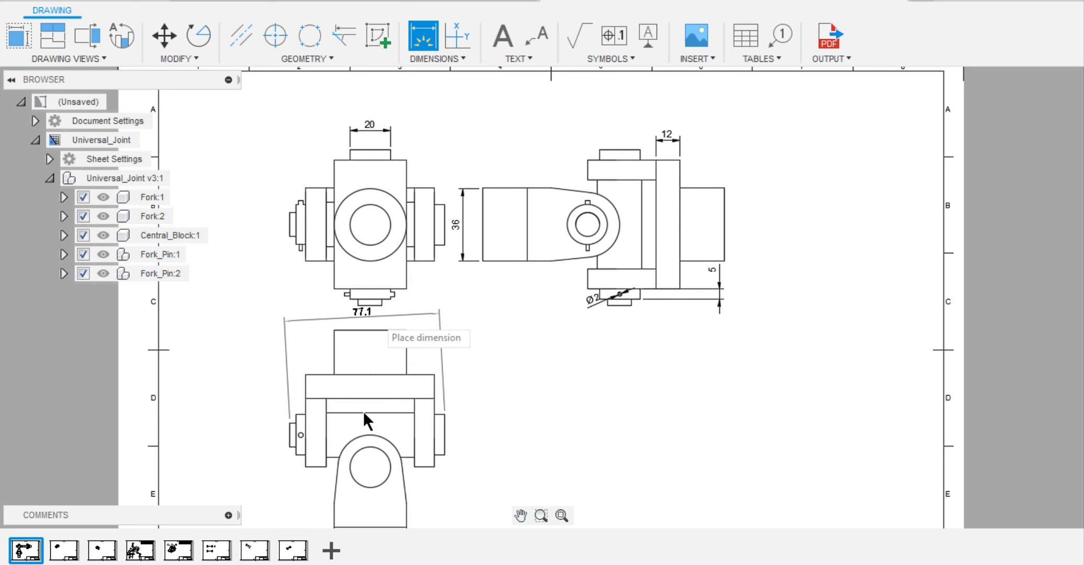
pyautogui.click(367, 315)
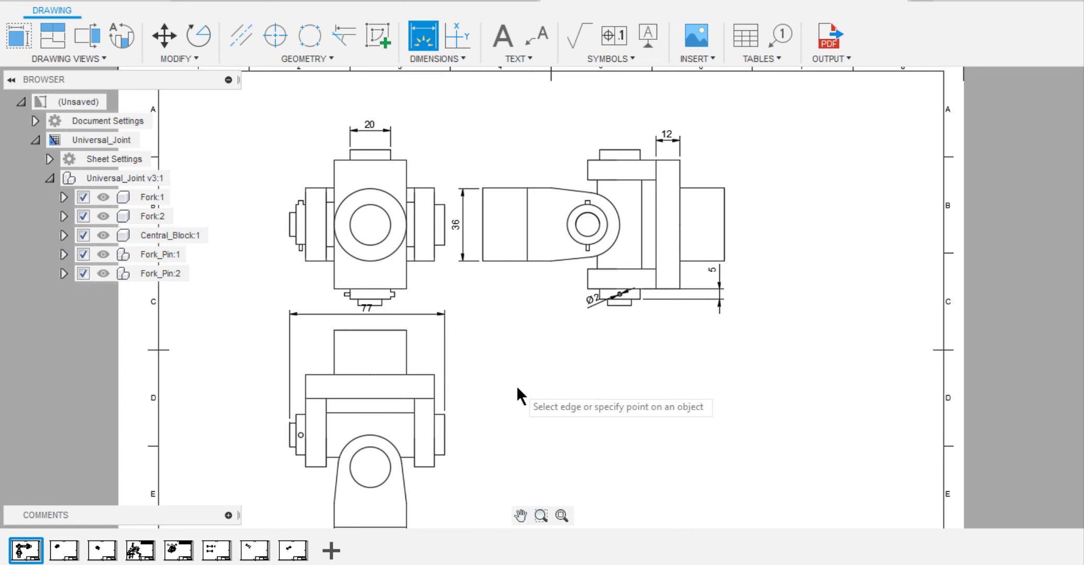
# Move the overall pin length dimension's text outside its extension lines, clear of the front view.
pyautogui.press('Escape')
pyautogui.click(365, 314)
pyautogui.moveTo(367, 314); pyautogui.dragTo(247, 308)
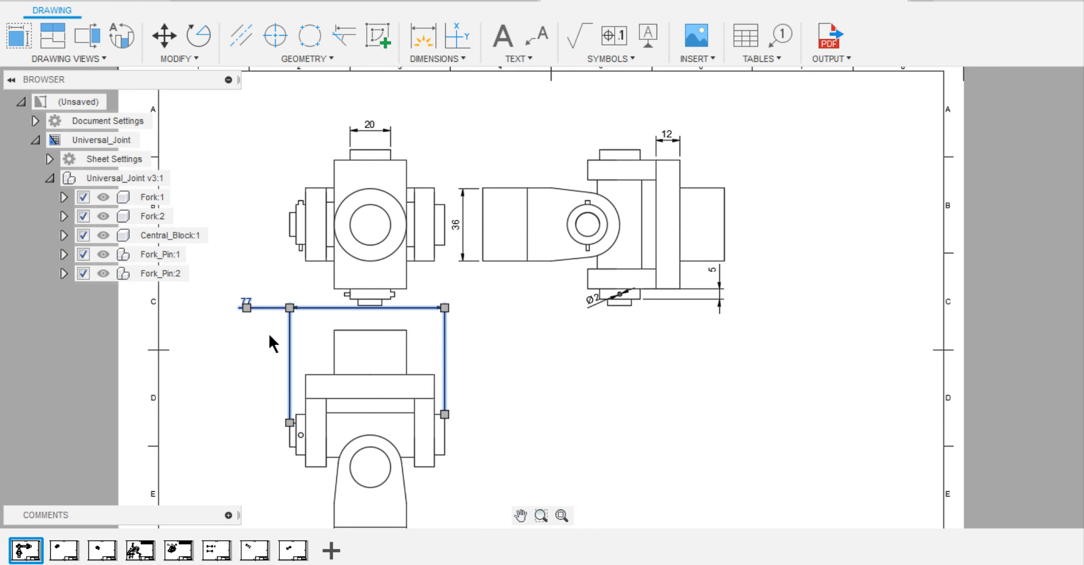
pyautogui.press('Escape')
pyautogui.scroll(-1, 508, 365)
# On the Universal_Joint_2 sheet, shift the NE Isometric view slightly and set its scale to 2:1.
pyautogui.click(140, 550)
pyautogui.click(64, 550)
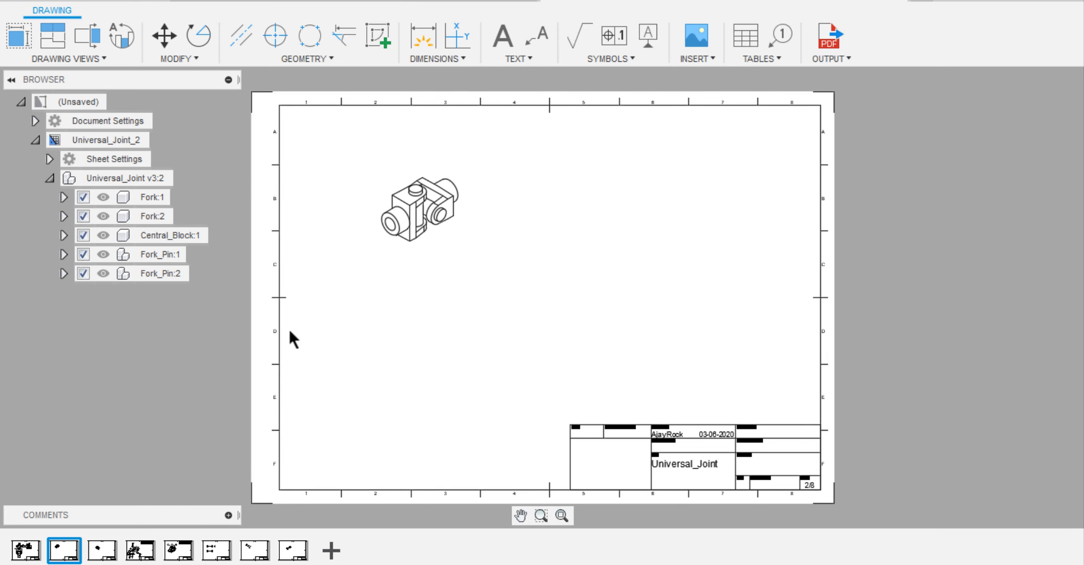
pyautogui.moveTo(418, 209); pyautogui.dragTo(407, 224)
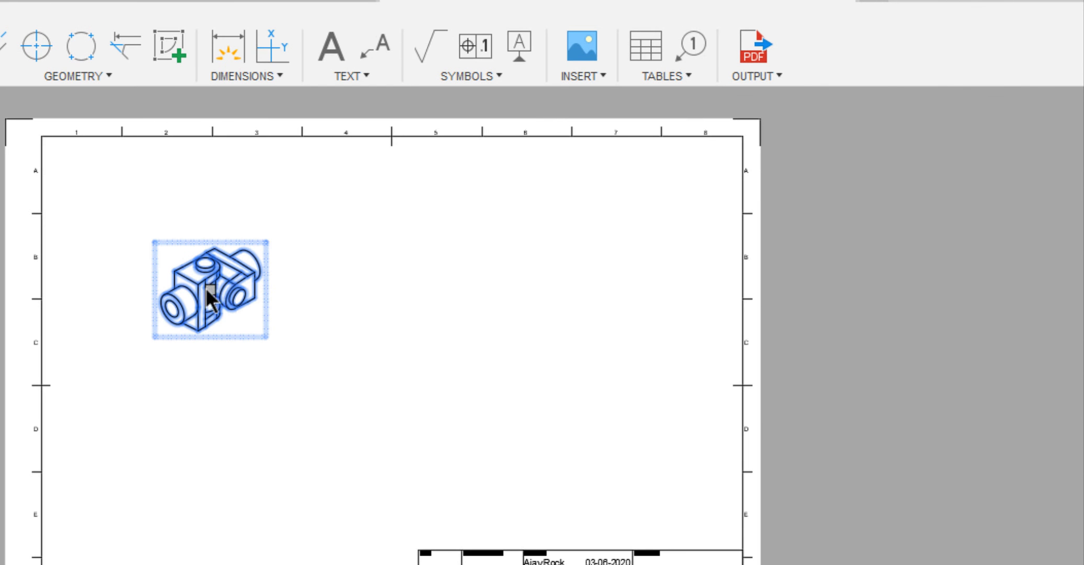
pyautogui.doubleClick(196, 317)
pyautogui.click(1057, 224)
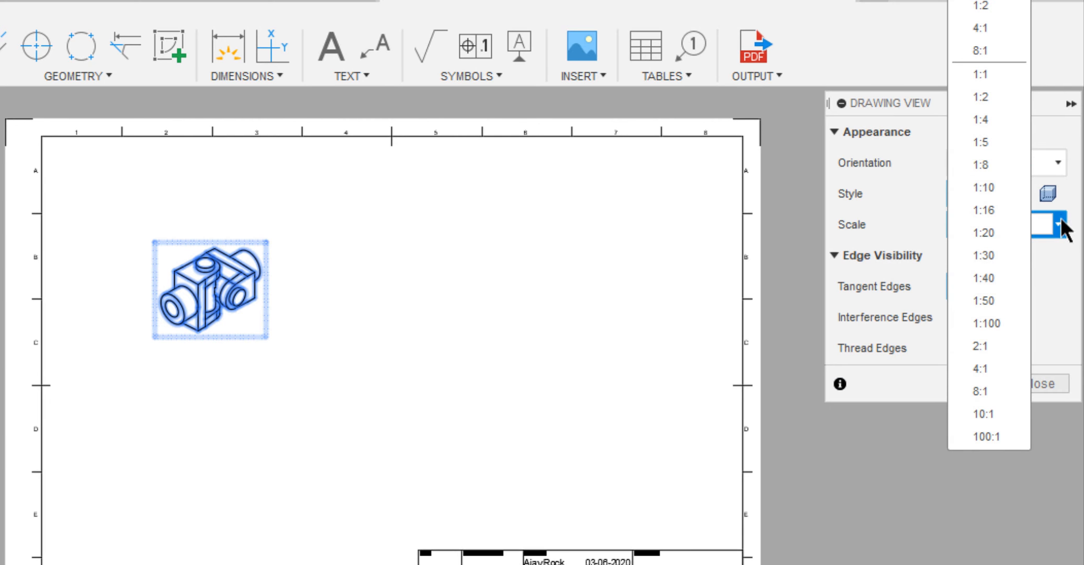
pyautogui.click(999, 16)
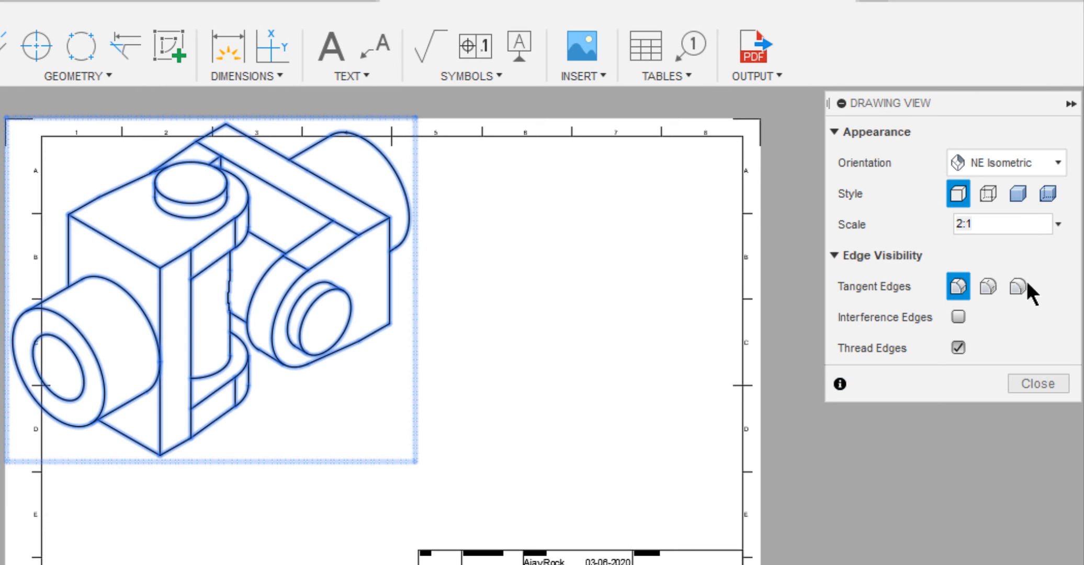
pyautogui.click(1040, 389)
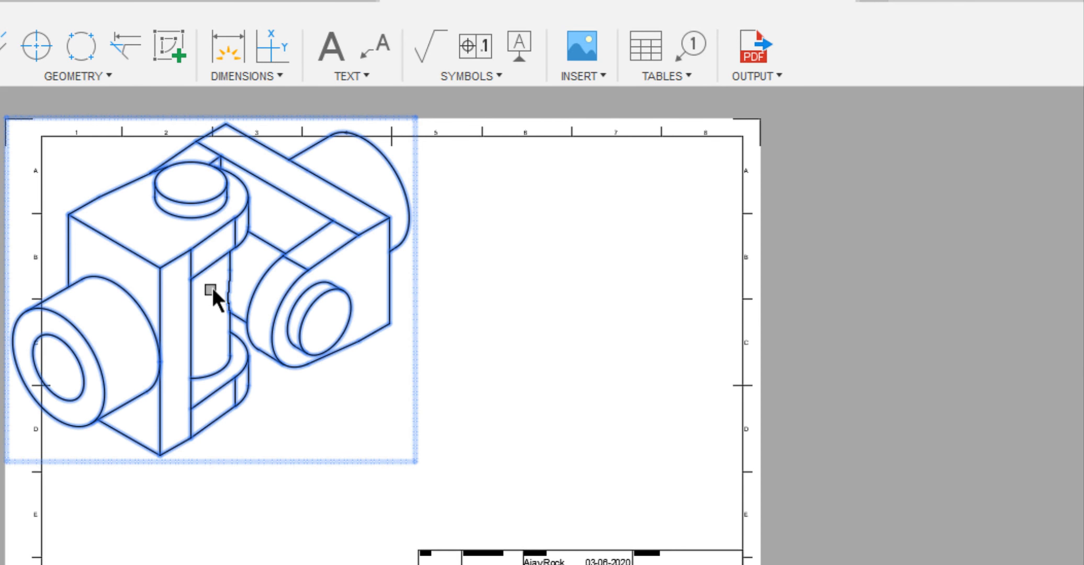
# Move the isometric view so it lies fully inside the sheet border, clear of the title block, and deselect it.
pyautogui.moveTo(209, 290); pyautogui.dragTo(283, 364)
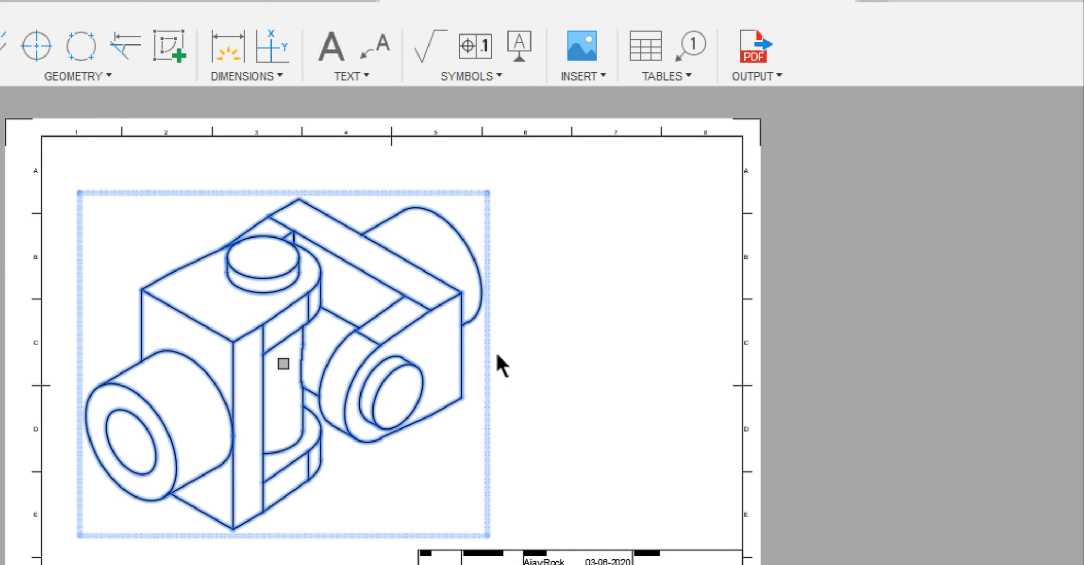
pyautogui.click(829, 327)
# Set up a PDF output of the current sheet only, with the PDF opening after export.
pyautogui.click(751, 55)
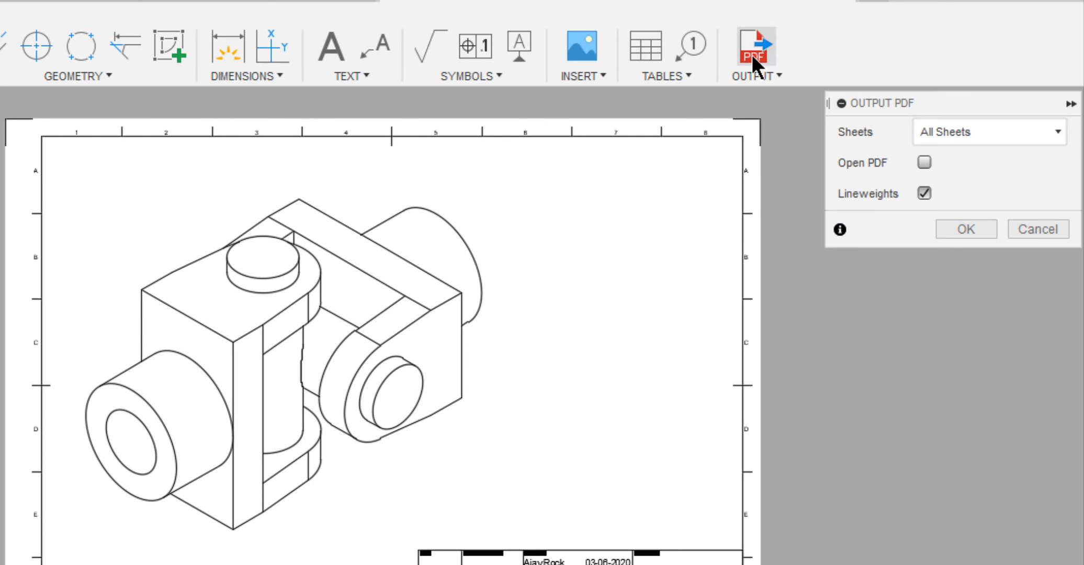
pyautogui.click(953, 134)
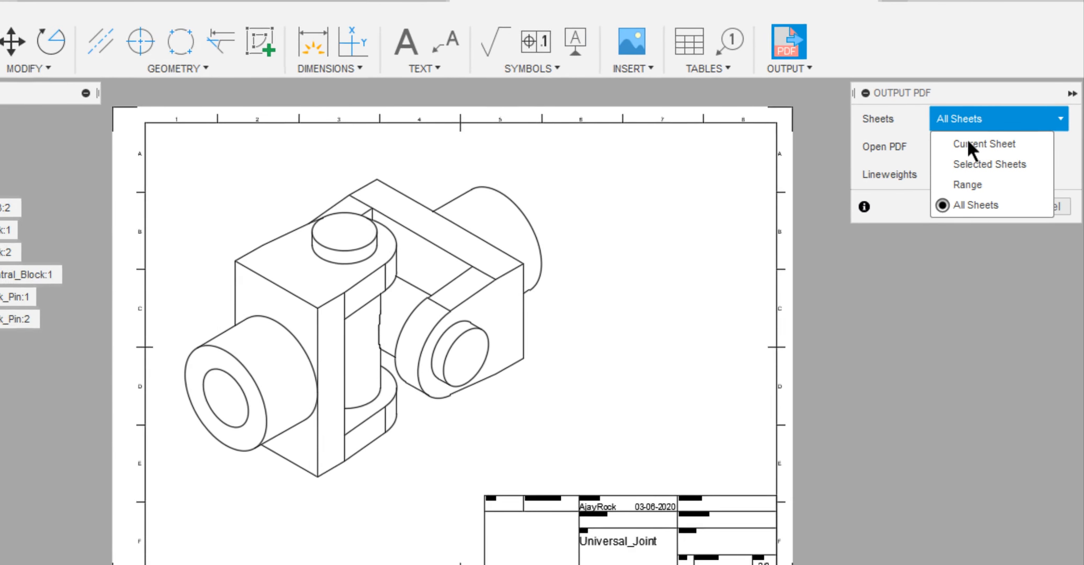
pyautogui.click(967, 143)
pyautogui.click(937, 146)
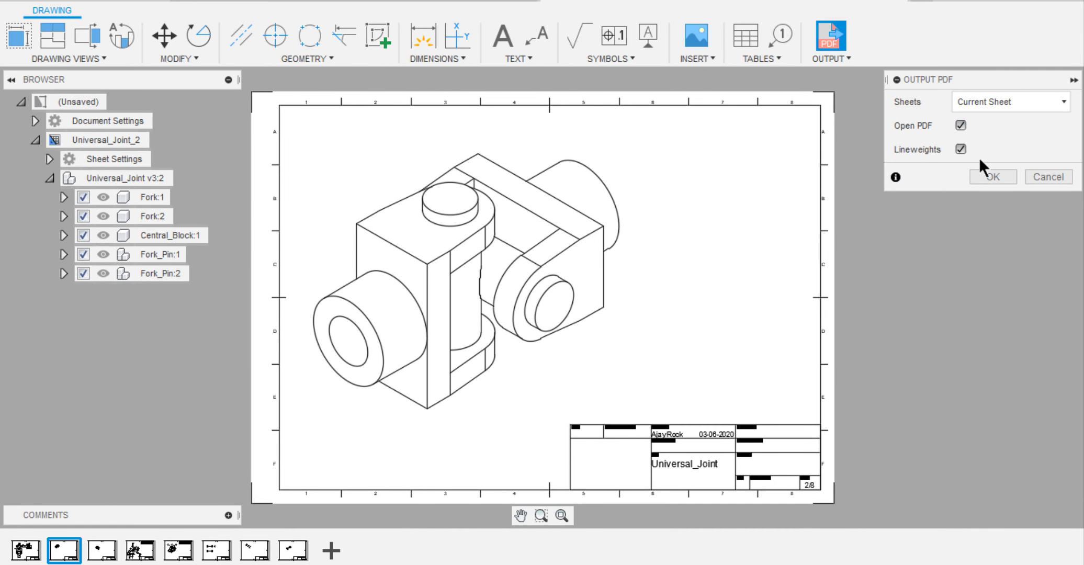
# Export the sheet as a PDF file named UJ_ISO in the Documents folder.
pyautogui.click(981, 206)
pyautogui.click(81, 125)
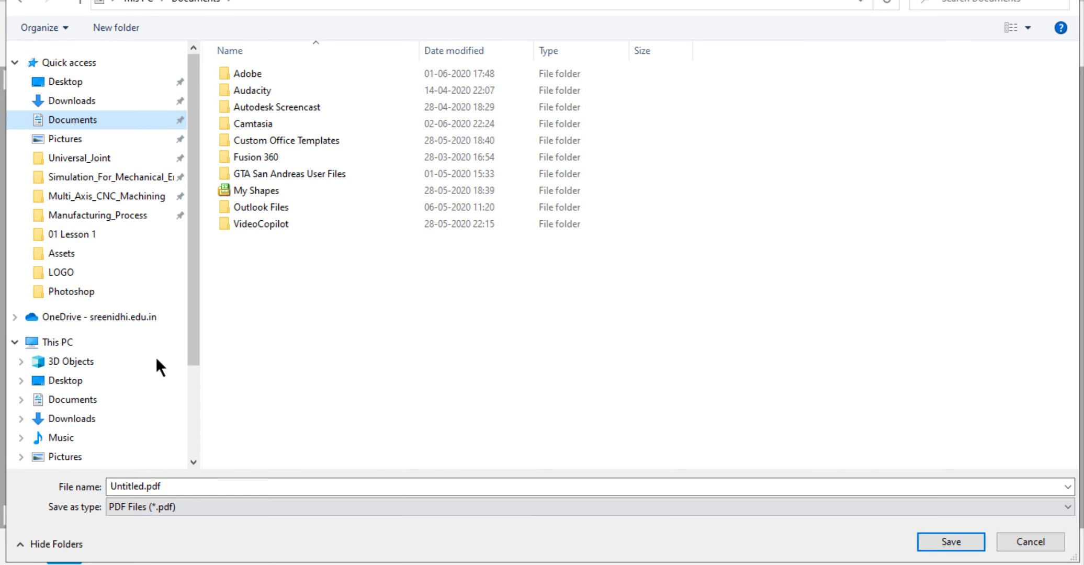
pyautogui.click(199, 491)
pyautogui.write('UJ_ISO')
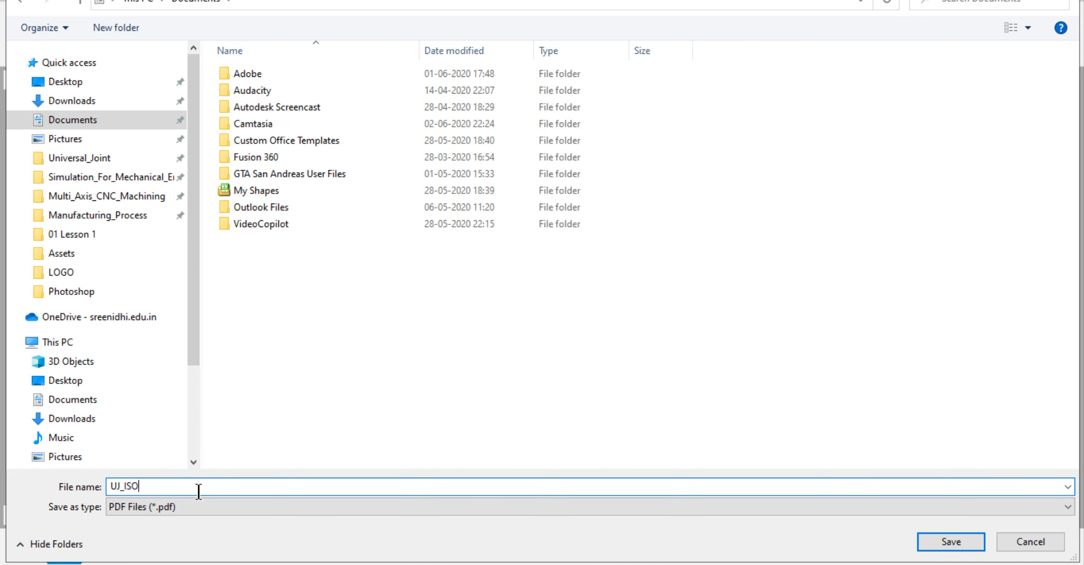
pyautogui.press('Return')
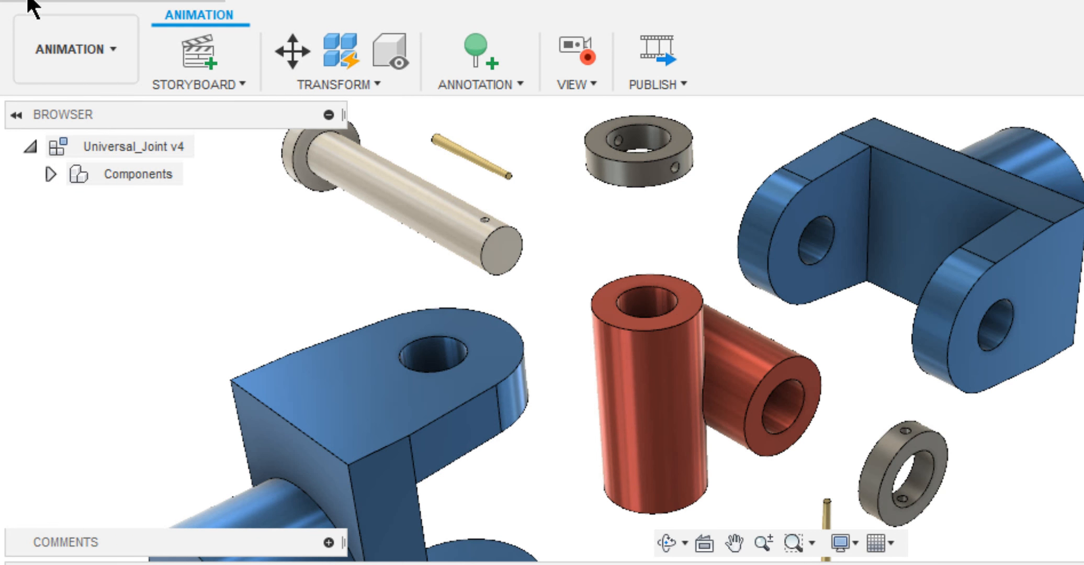
# Switch the Universal_Joint model to the Design workspace and open its parameters.
pyautogui.click(39, 49)
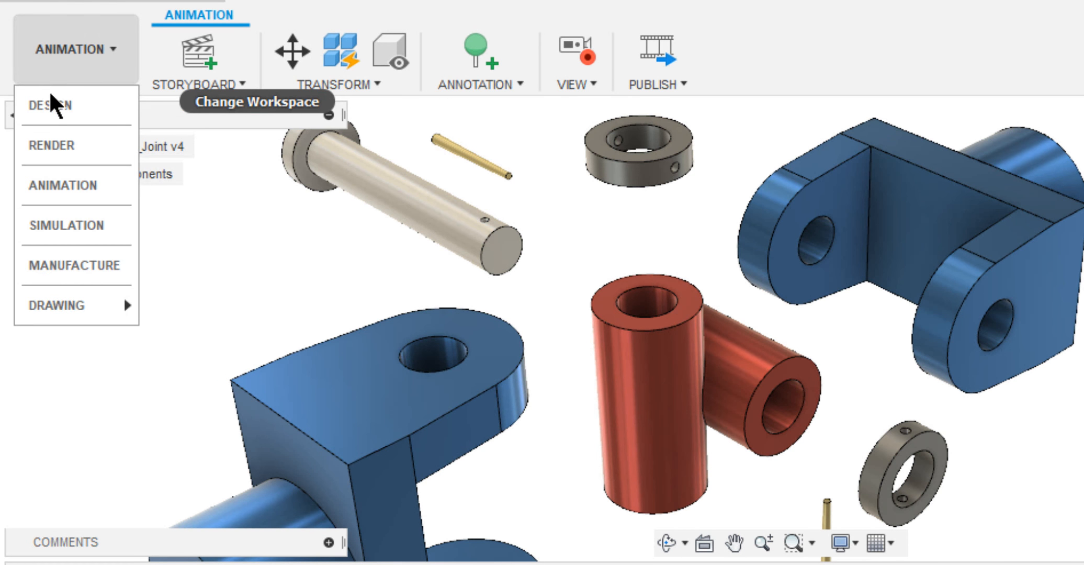
pyautogui.click(50, 103)
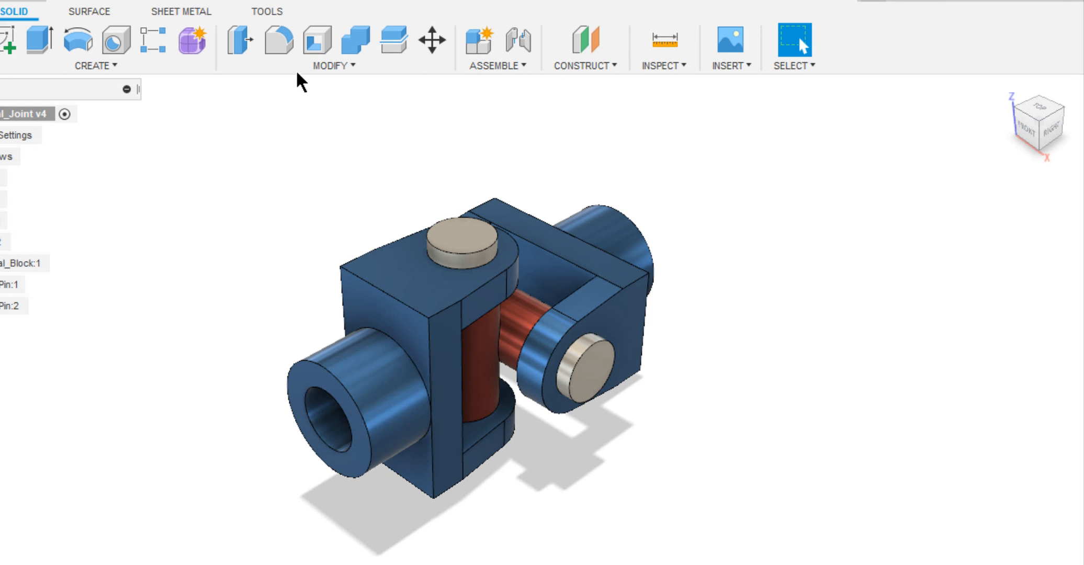
pyautogui.click(298, 70)
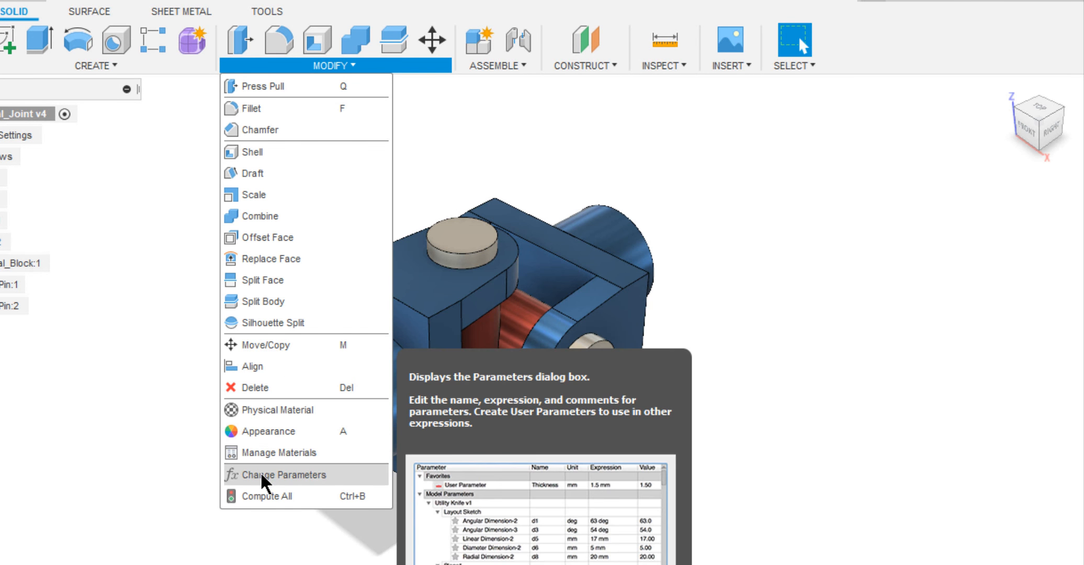
pyautogui.click(263, 476)
# Set the shaft diameter user parameter d to 30 mm and move the Parameters dialog clear of the model.
pyautogui.click(569, 201)
pyautogui.doubleClick(569, 198)
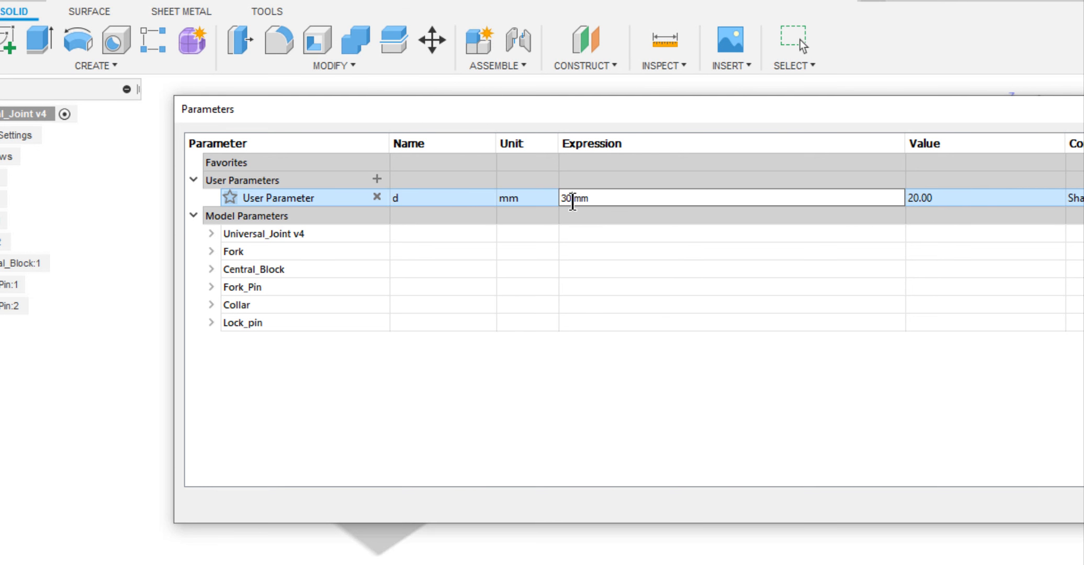
pyautogui.write('30')
pyautogui.moveTo(561, 111); pyautogui.dragTo(377, 98)
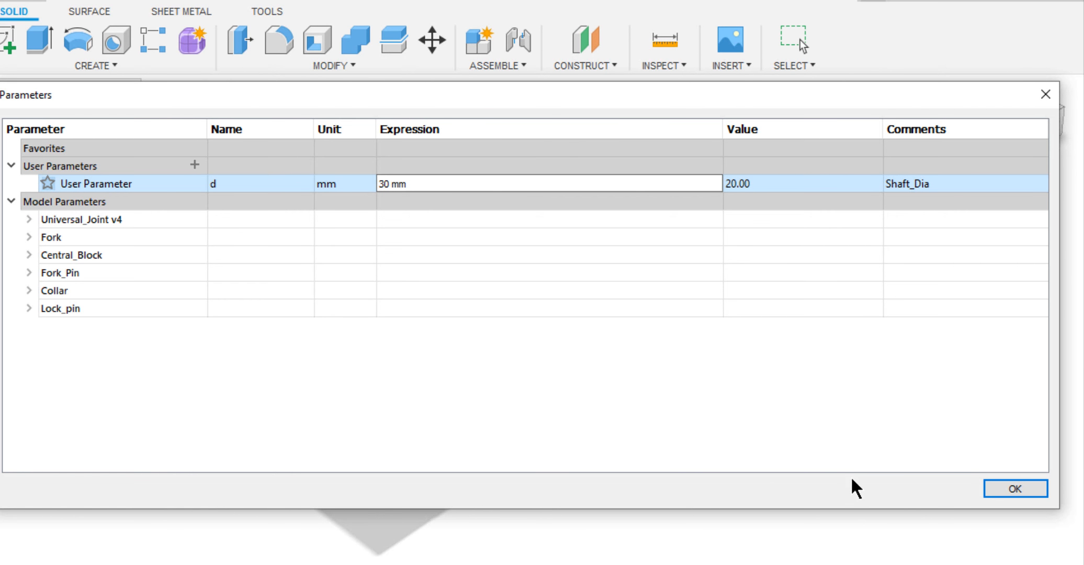
pyautogui.press('Return')
pyautogui.moveTo(0, 81); pyautogui.dragTo(836, 286)
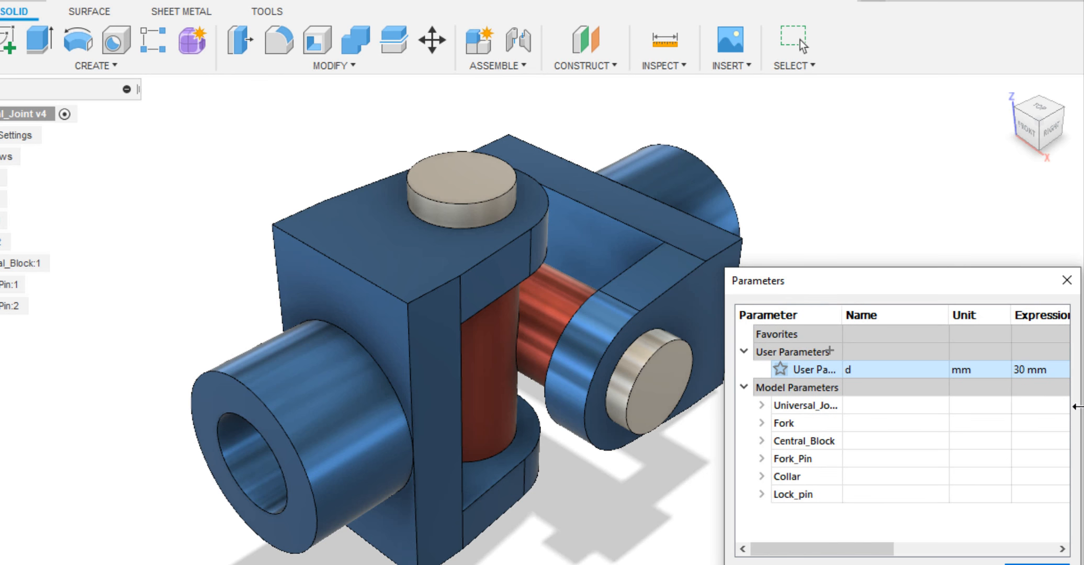
# Set the shaft diameter parameter d to 20 mm, and try a smaller value for it.
pyautogui.doubleClick(1014, 371)
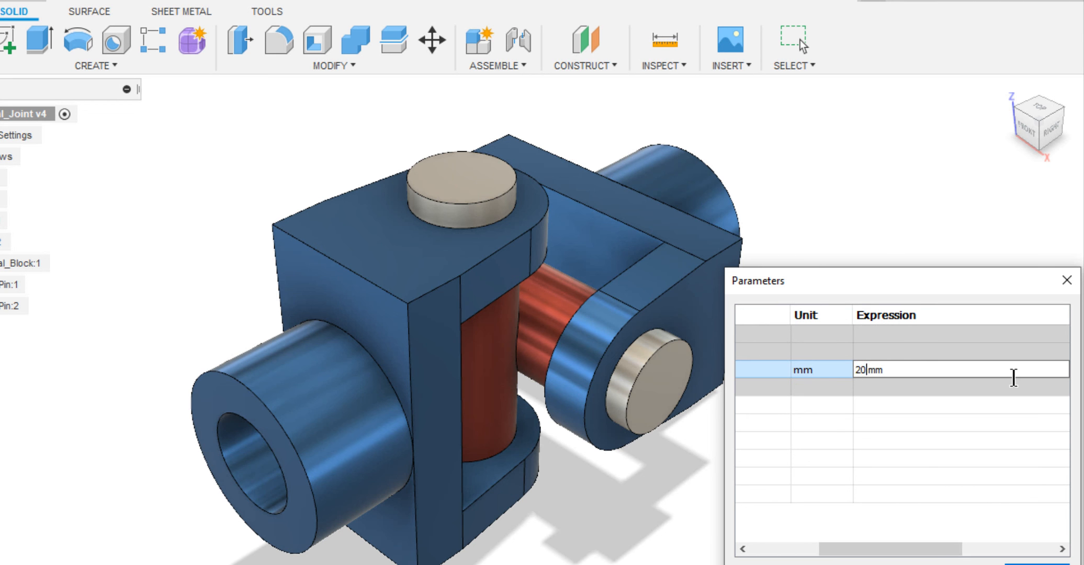
pyautogui.press('Return')
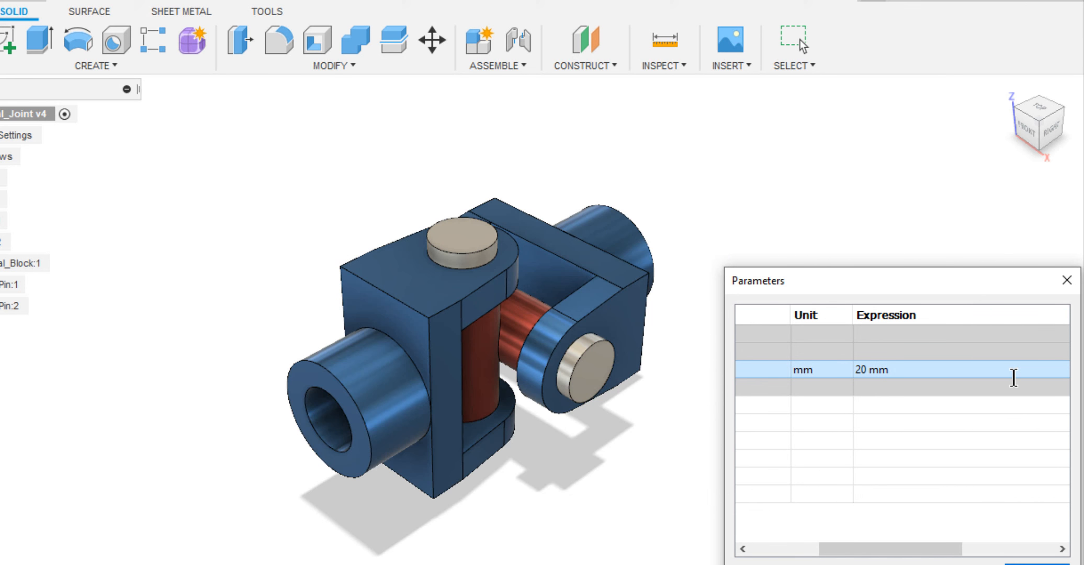
pyautogui.doubleClick(862, 370)
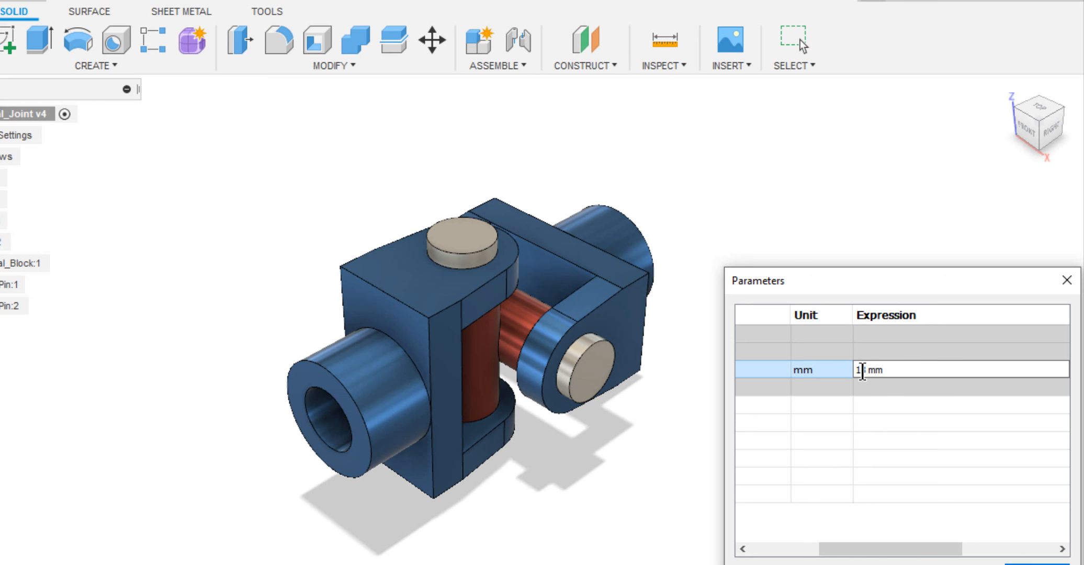
pyautogui.press('Return')
# Set the shaft diameter parameter d to 25 mm and accept the parameter change.
pyautogui.doubleClick(862, 371)
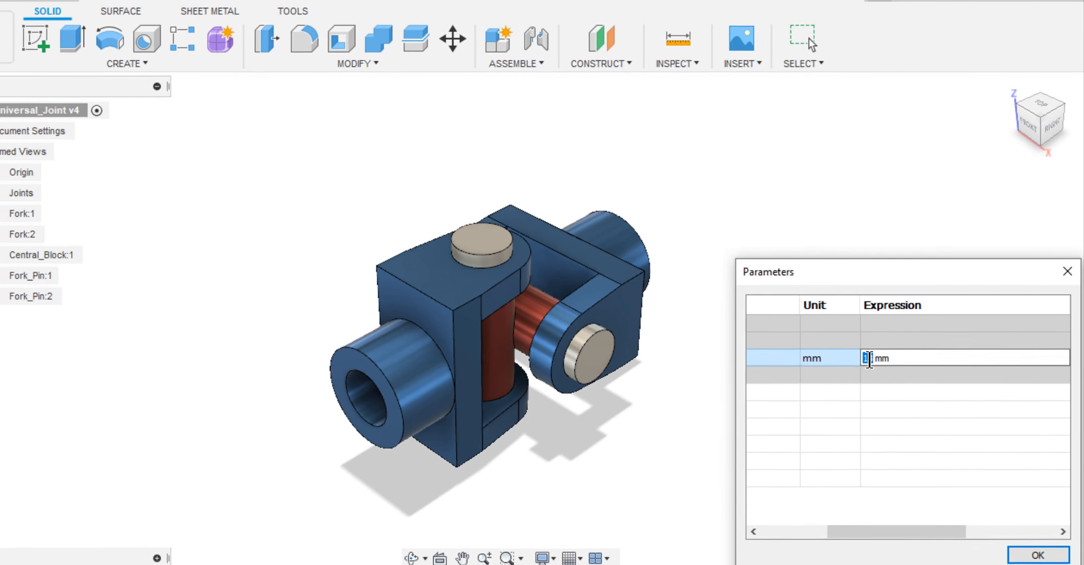
pyautogui.write('25')
pyautogui.press('Return')
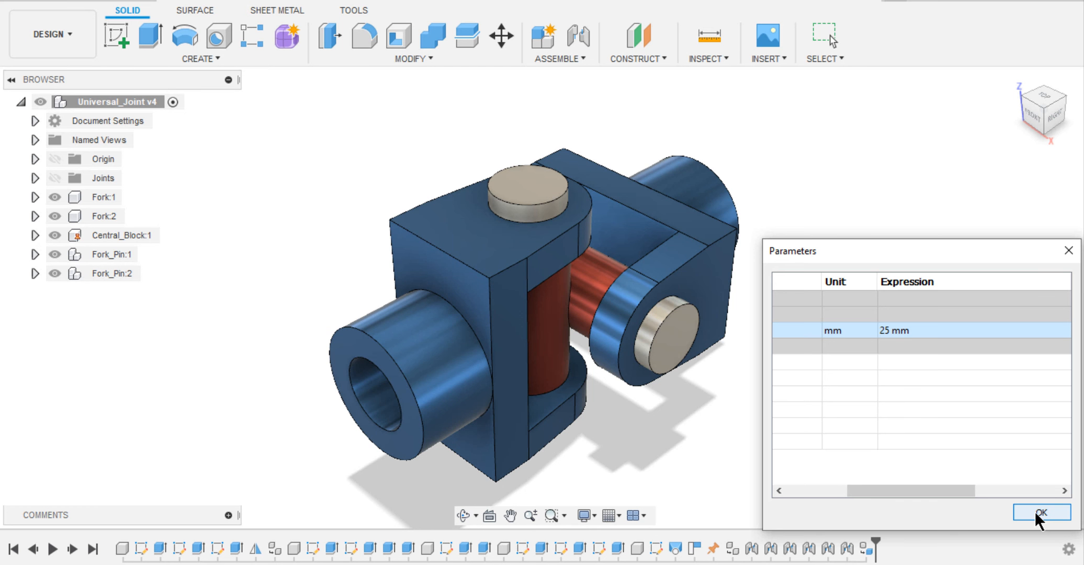
pyautogui.click(1034, 511)
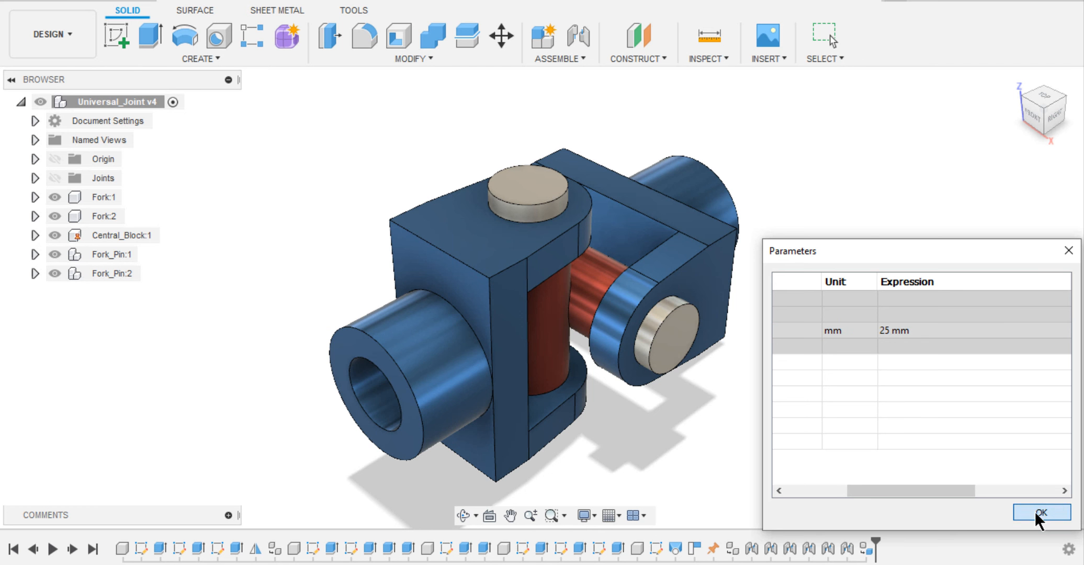